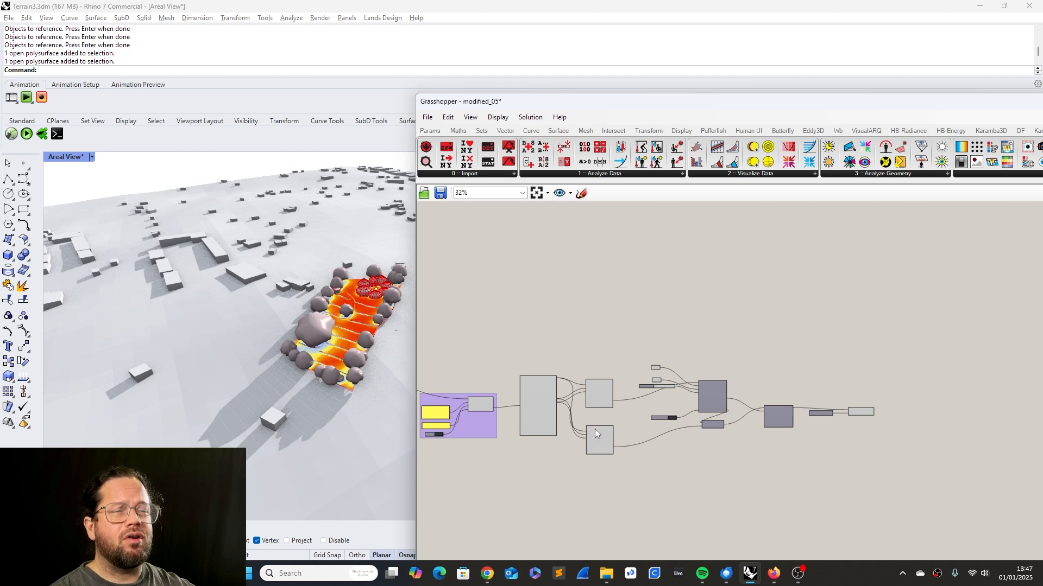
Examine the LB Import EPW component and the two LB Cumulative Sky Matrix components it feeds.
scroll(529, 485, "up", 5)
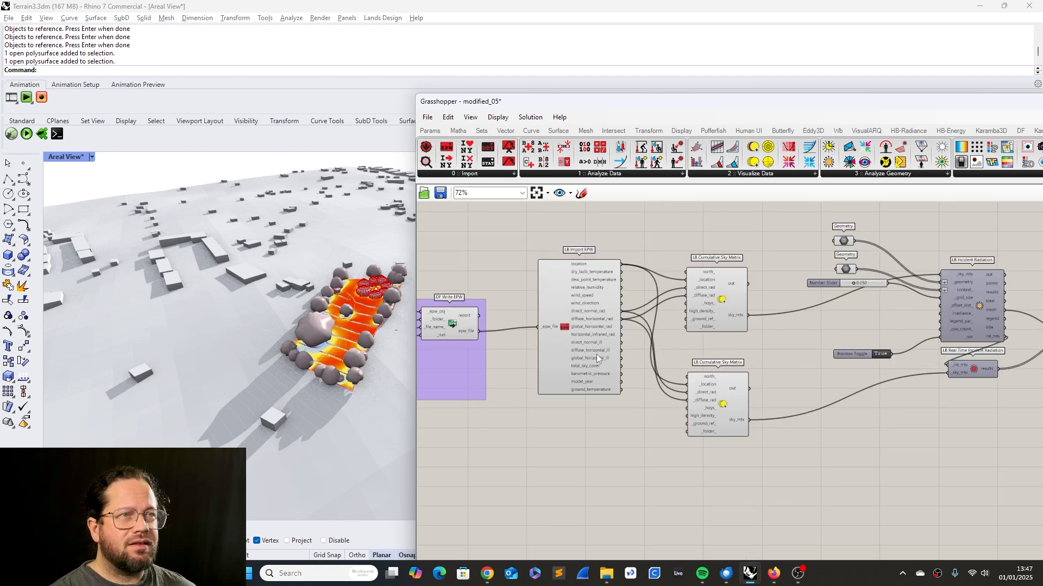
left_click(578, 312)
left_click(717, 293)
scroll(742, 229, "up", 3)
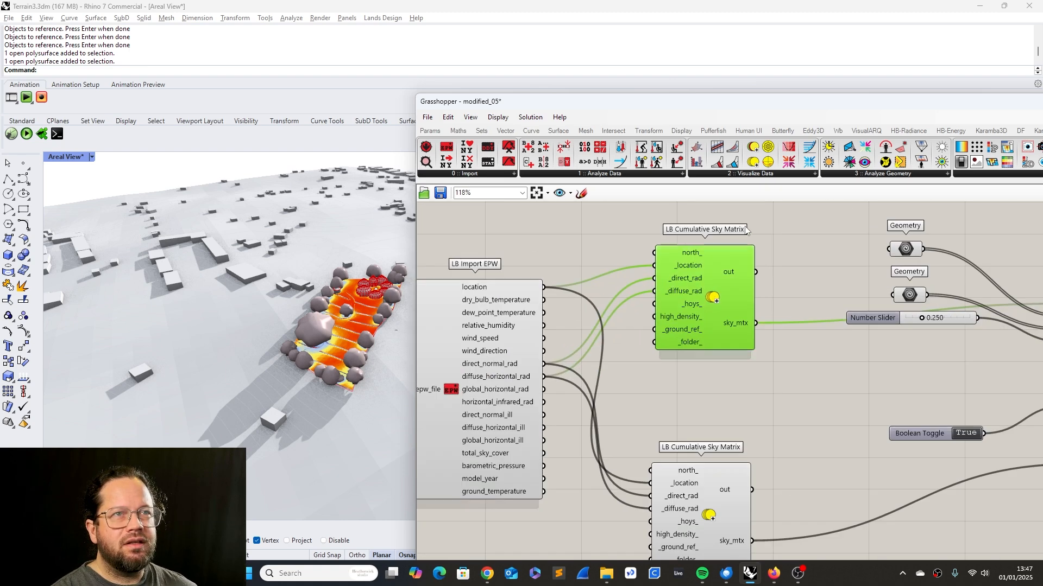
scroll(731, 239, "down", 2)
scroll(718, 433, "up", 2)
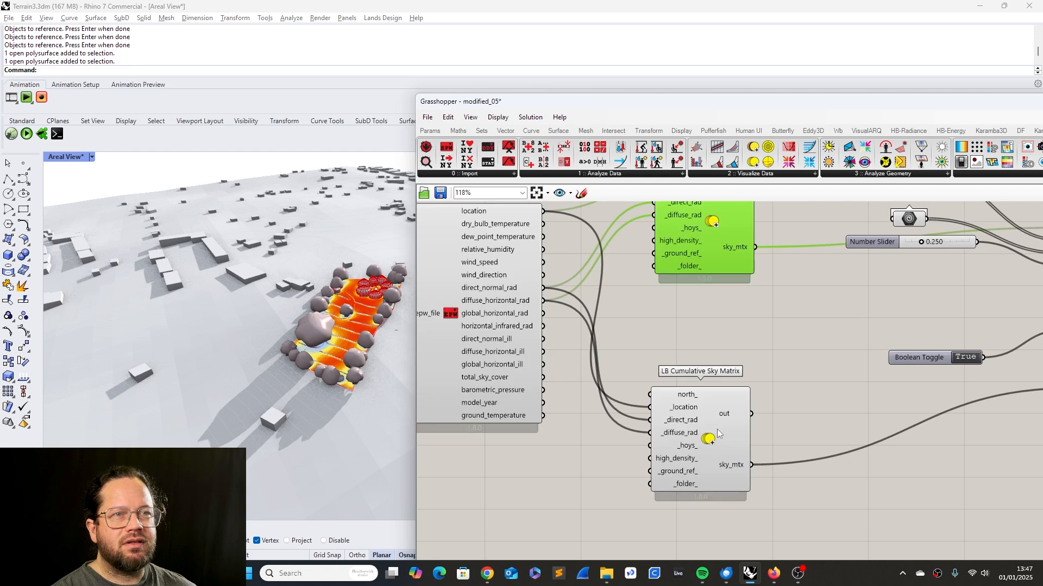
left_click(718, 433)
scroll(698, 369, "down", 3)
scroll(692, 389, "down", 2)
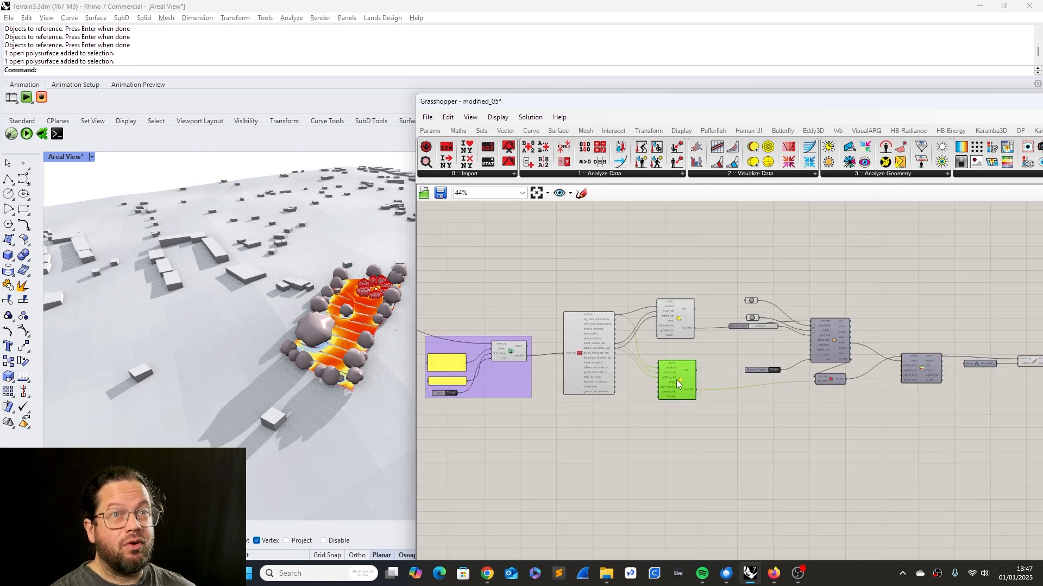
Move the LB Real Time Incident Radiation component slightly lower, clear of the LB Incident Radiation component above it.
scroll(833, 344, "up", 4)
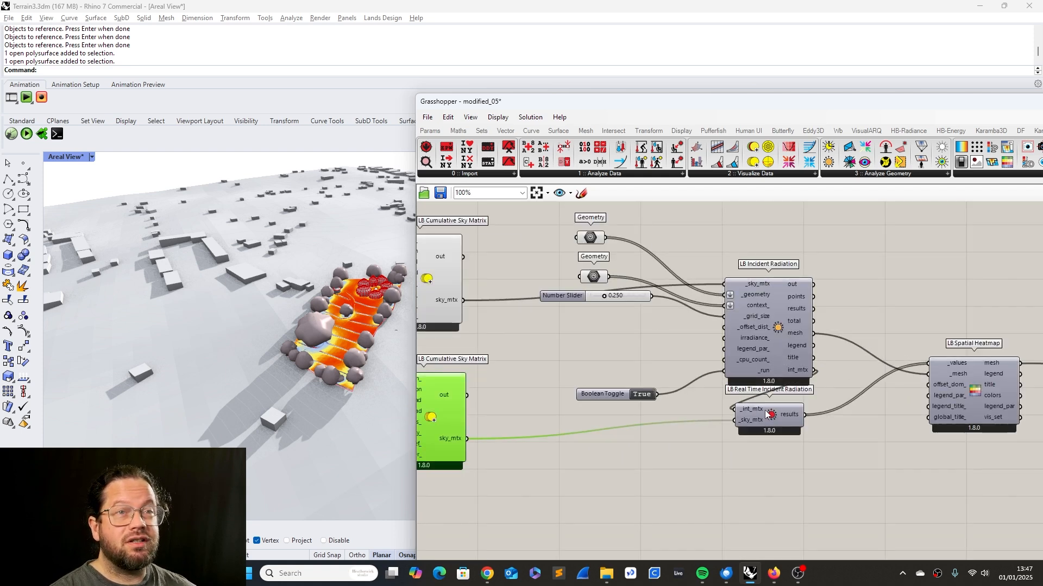
left_click_drag(771, 416, 772, 447)
left_click_drag(539, 212, 838, 418)
left_click(792, 456)
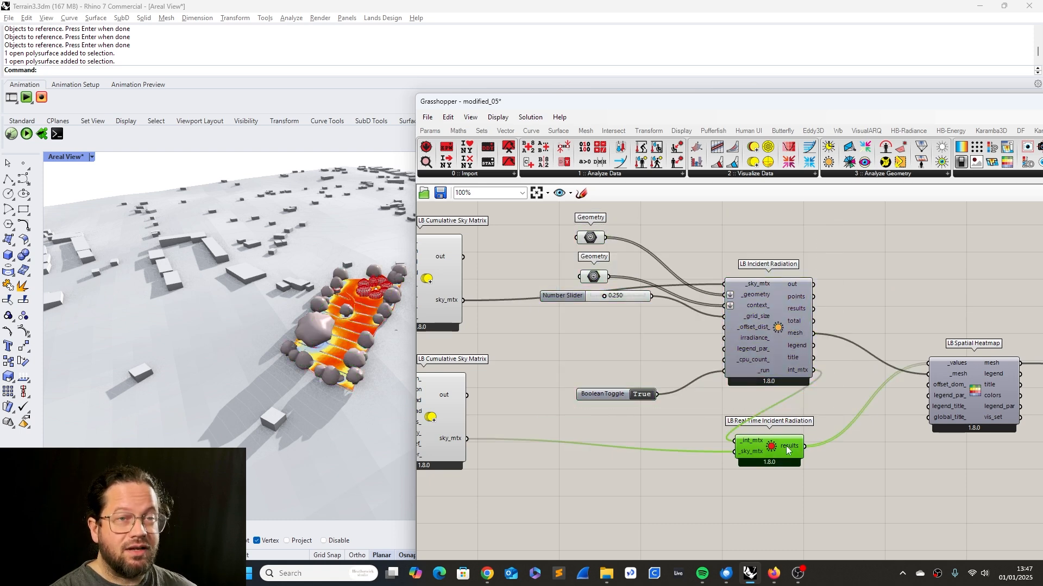
left_click_drag(787, 451, 772, 450)
left_click(868, 455)
Inspect the LB Spatial Heatmap, Unit Z and Move components and the resulting radiation mesh in the Rhino viewport.
scroll(785, 406, "down", 3)
scroll(932, 394, "up", 4)
left_click(894, 392)
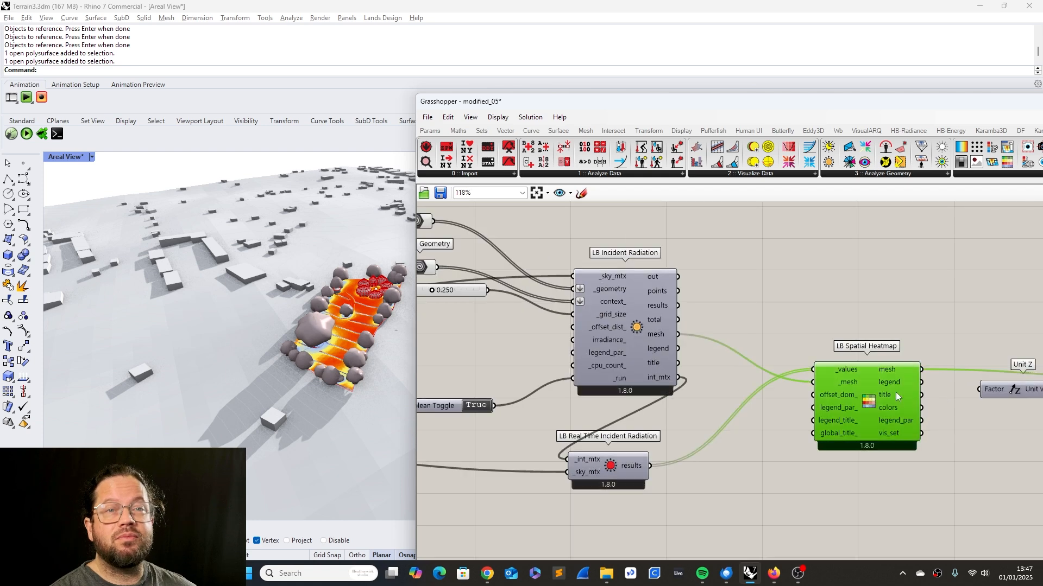
scroll(776, 378, "down", 4)
scroll(913, 395, "up", 3)
left_click_drag(871, 379, 868, 388)
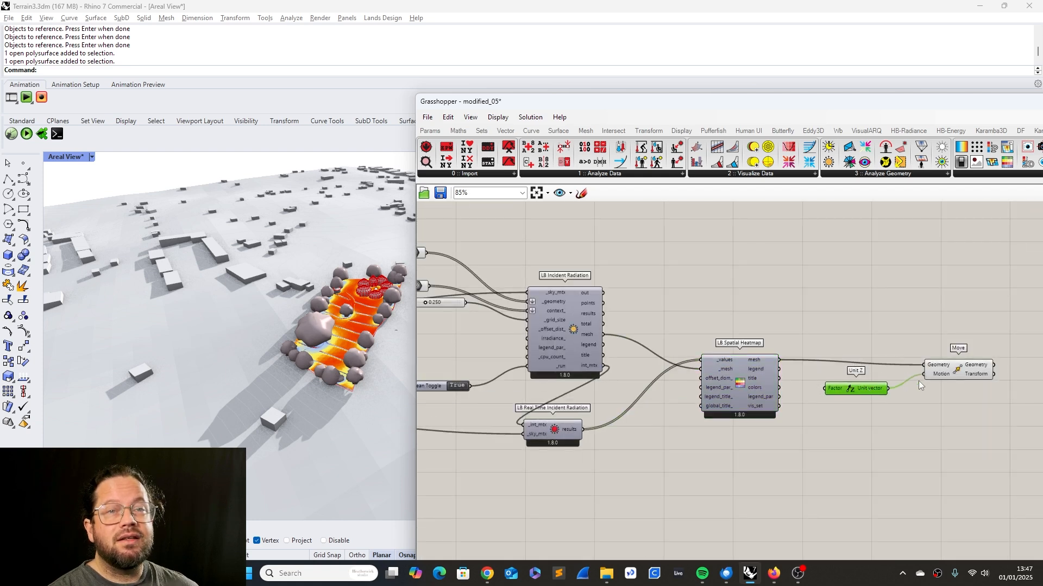
left_click_drag(949, 375, 945, 373)
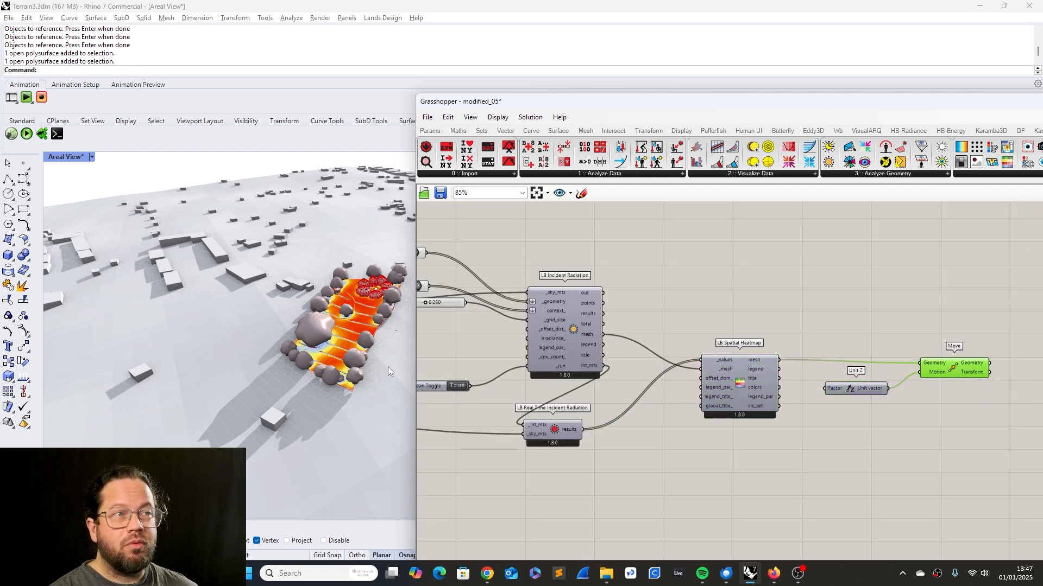
right_click_drag(353, 334, 312, 320)
scroll(312, 320, "up", 10)
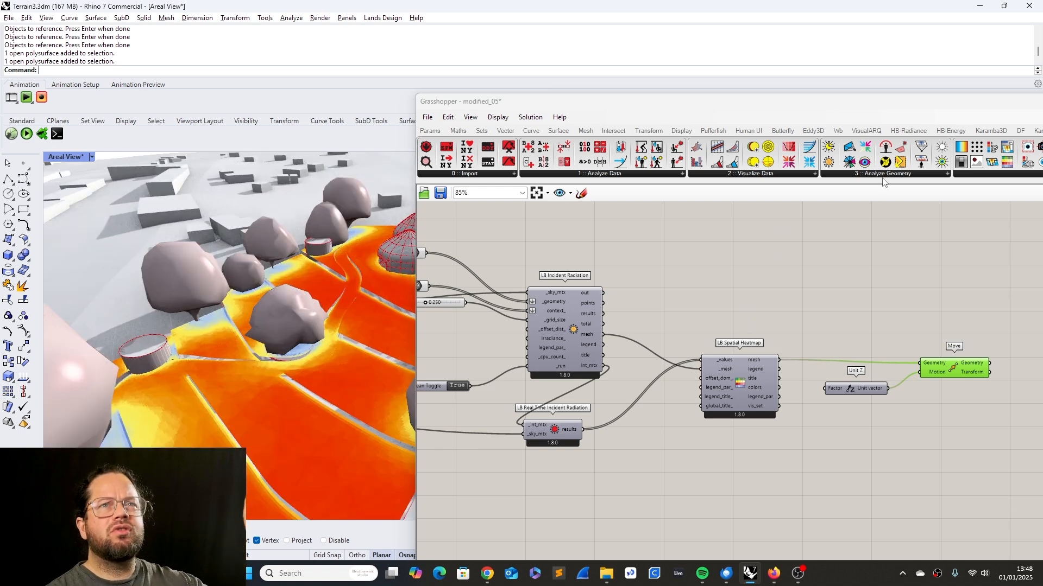
Shift the Grasshopper window to show more components and browse Ladybug's Analyze Geometry, Extra, Visualize Data and Analyze Data categories.
left_click_drag(883, 108, 751, 97)
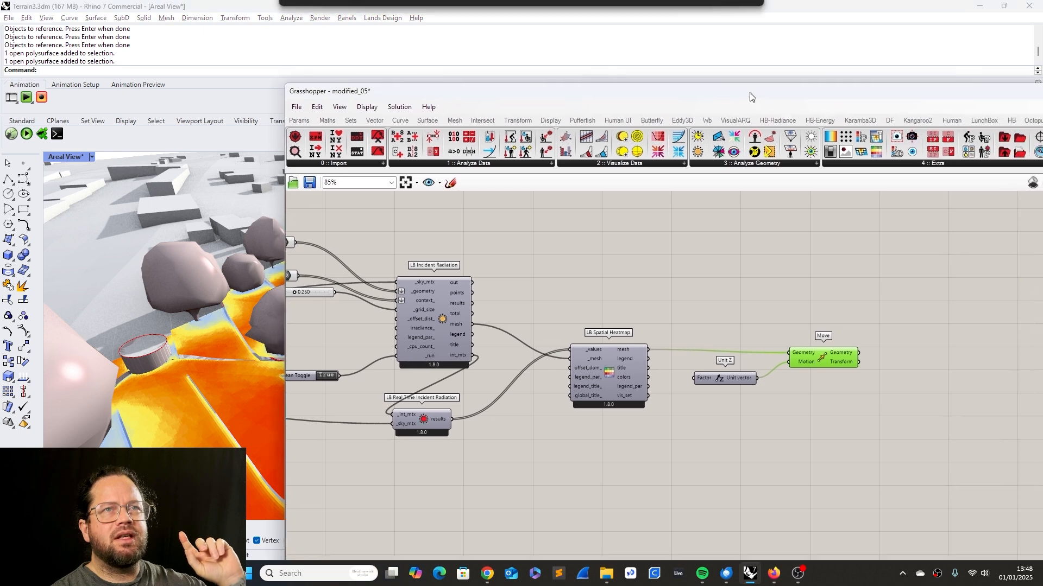
left_click(751, 163)
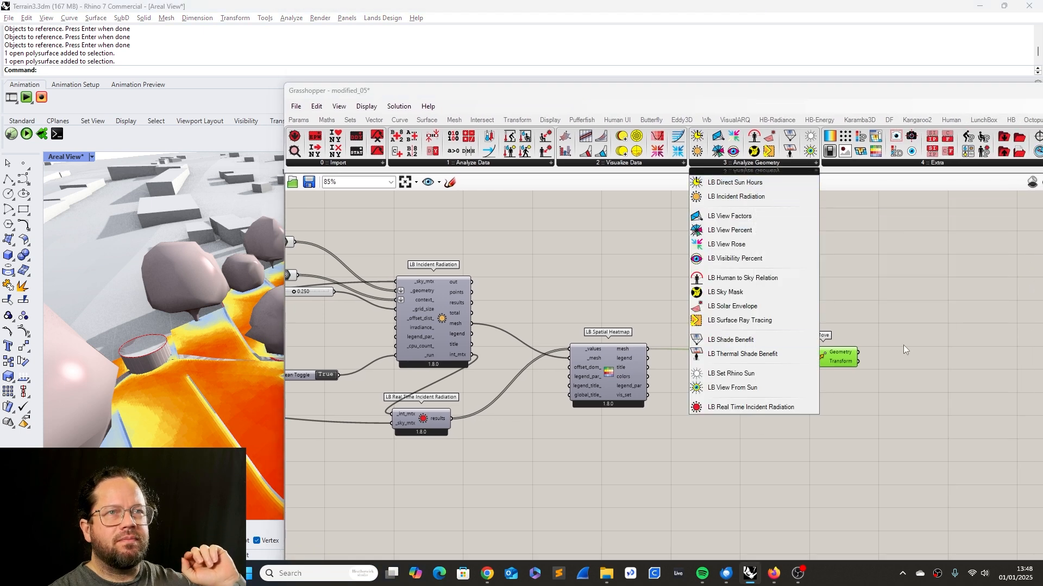
scroll(689, 325, "down", 4)
left_click_drag(314, 266, 816, 447)
left_click(817, 163)
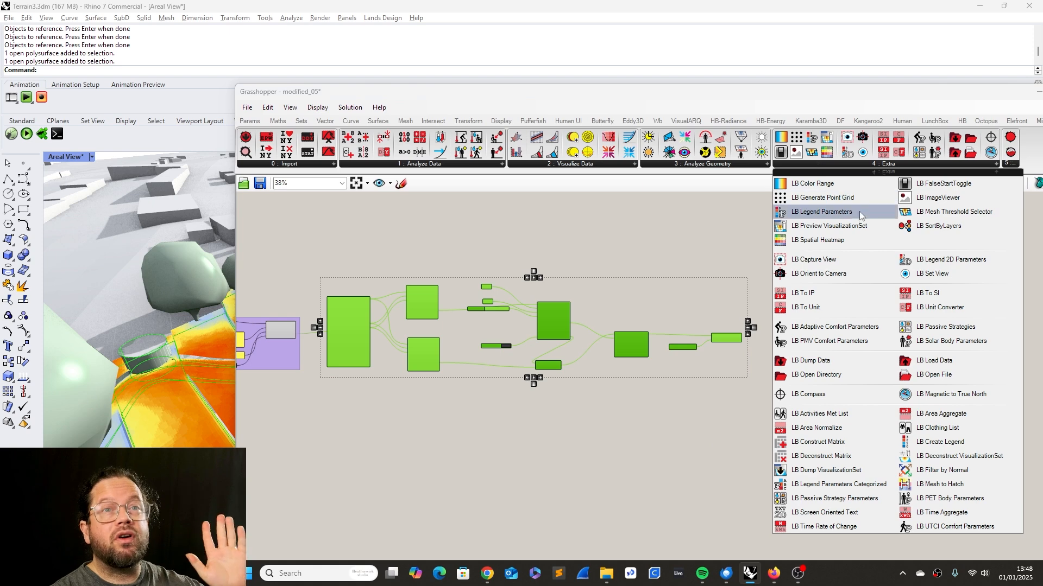
left_click(706, 164)
left_click(594, 164)
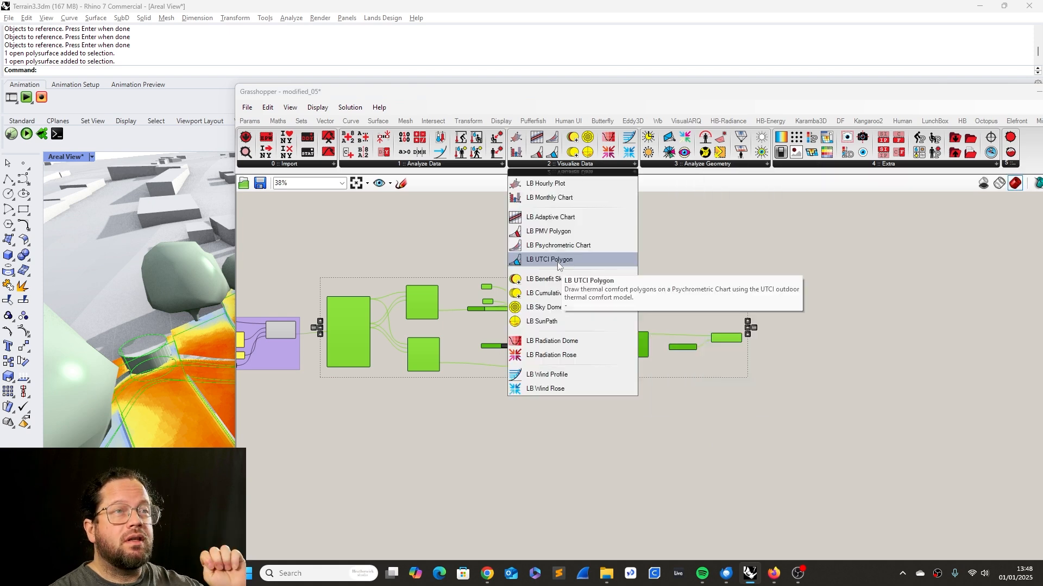
left_click(786, 233)
left_click(463, 164)
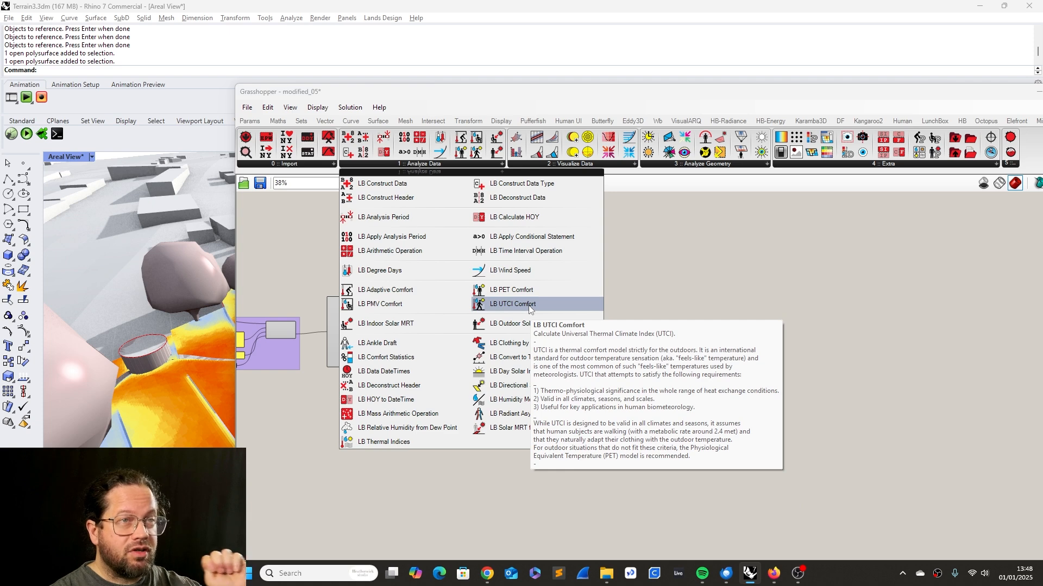
left_click(791, 285)
Review the radiation analysis chain as a whole, from the EPW import through to the Move component.
scroll(652, 299, "down", 3)
scroll(480, 296, "up", 2)
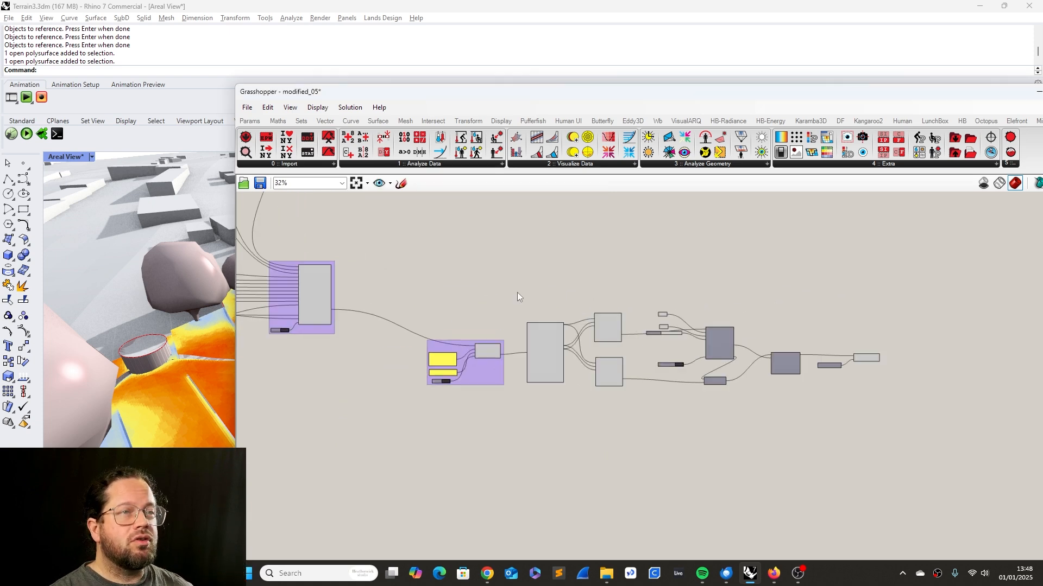
scroll(516, 294, "down", 2)
left_click_drag(431, 278, 805, 384)
left_click_drag(536, 325, 513, 308)
left_click(821, 316)
scroll(814, 312, "up", 3)
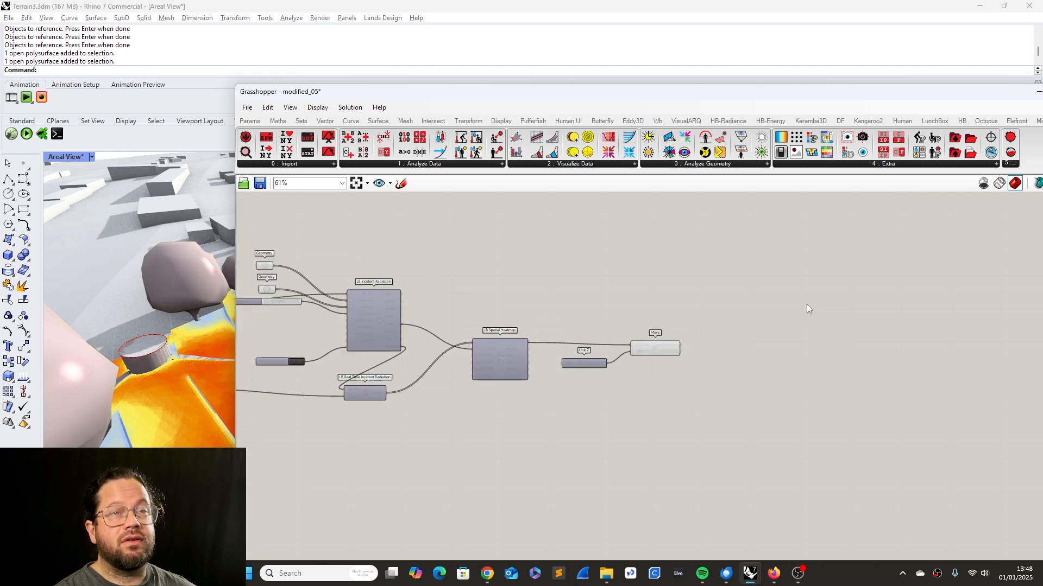
Add an LB Color Range component below LB Spatial Heatmap and connect its colors output to a new panel.
left_click(895, 165)
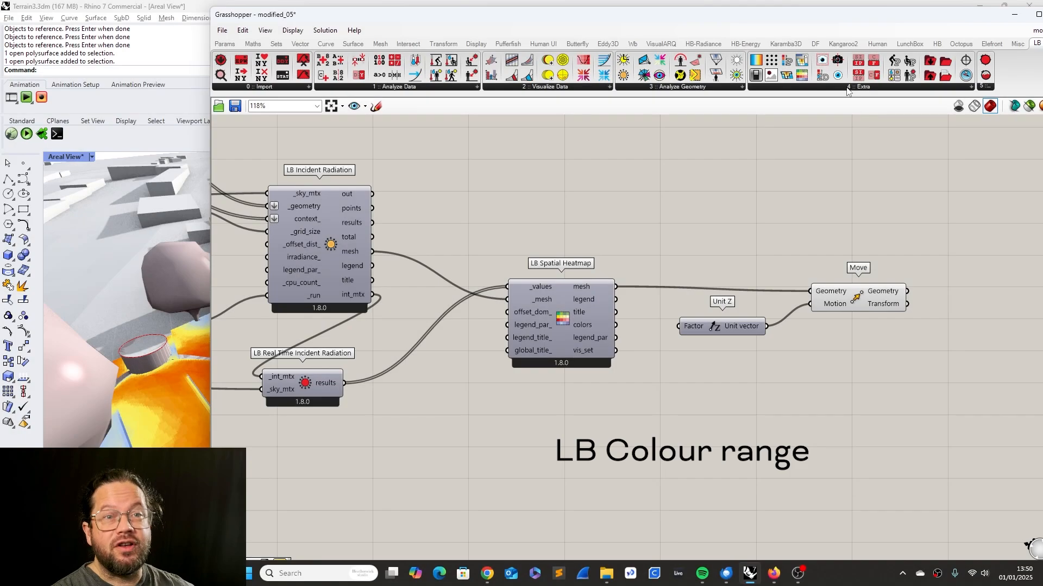
left_click(855, 86)
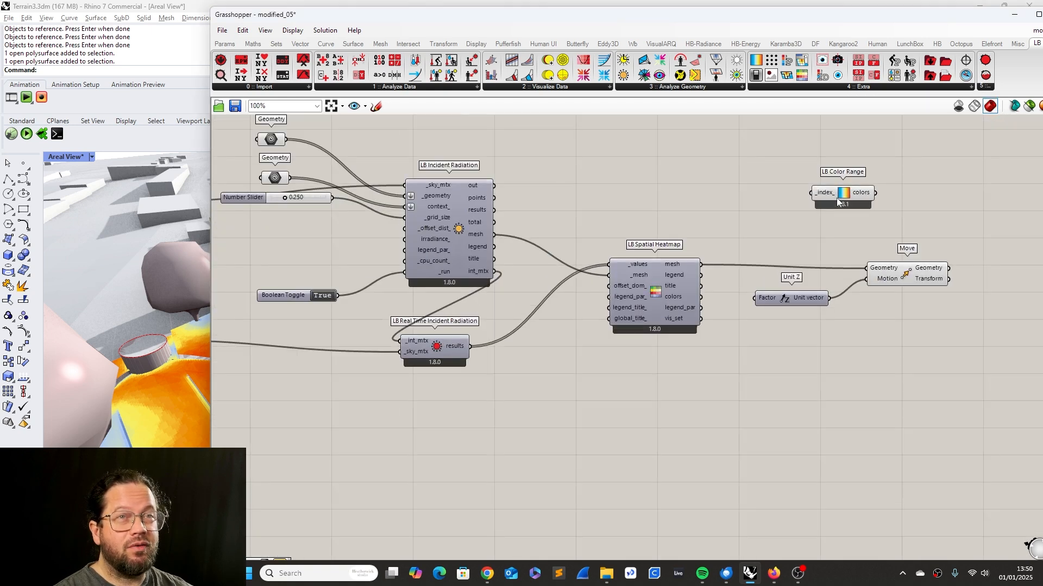
left_click(739, 449)
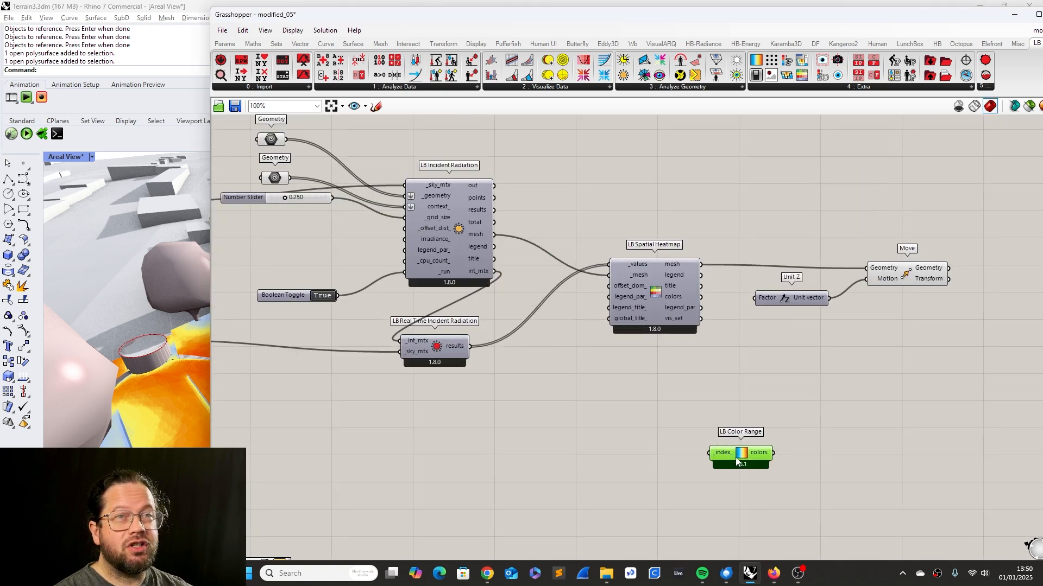
scroll(731, 478, "up", 3)
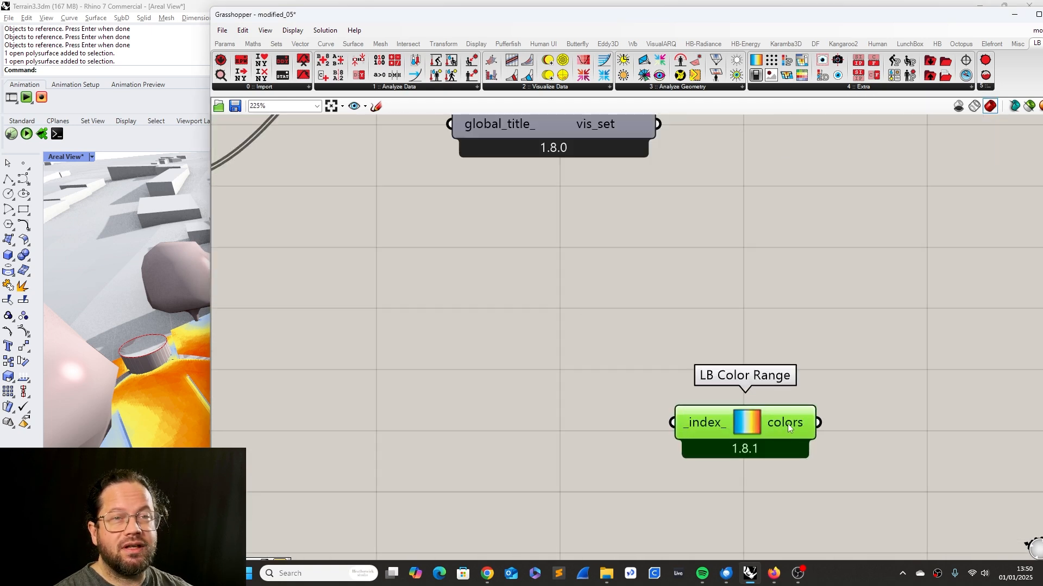
left_click_drag(788, 423, 667, 326)
double_click(819, 291)
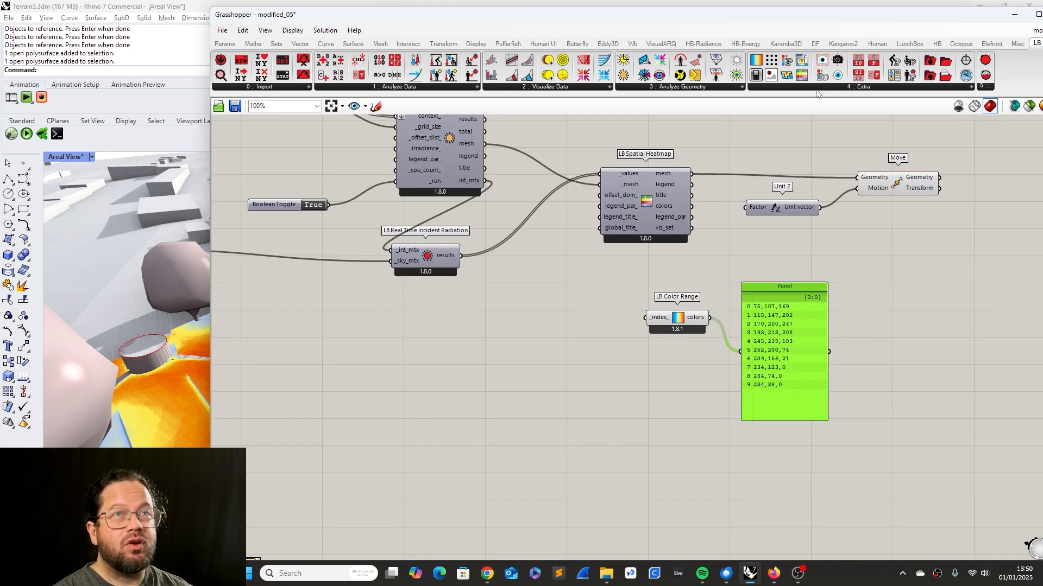
Add an LB Legend Parameters component below LB Real Time Incident Radiation, beside the LB Color Range component.
left_click(814, 86)
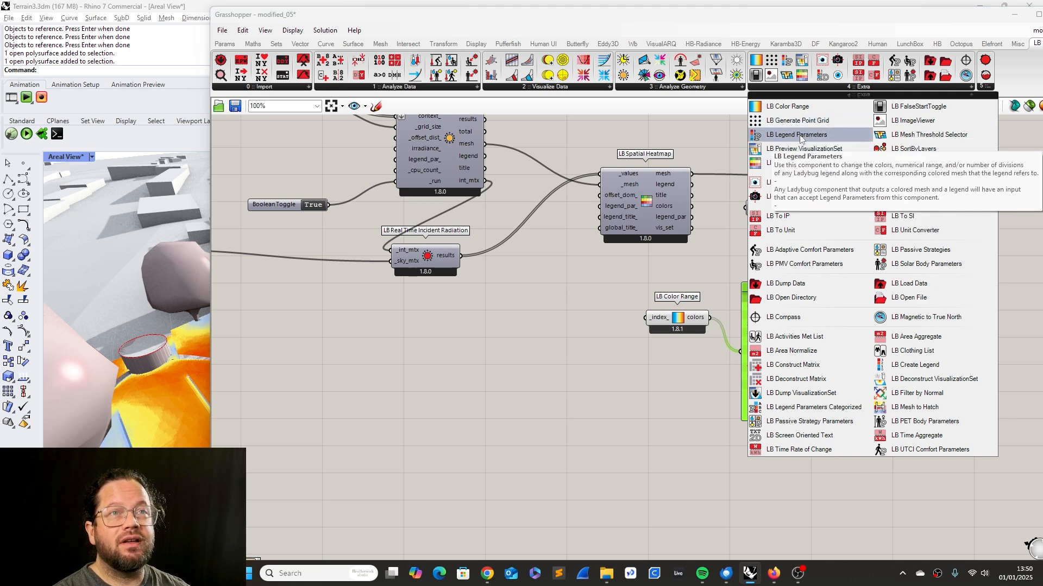
left_click_drag(808, 135, 533, 356)
scroll(592, 361, "down", 2)
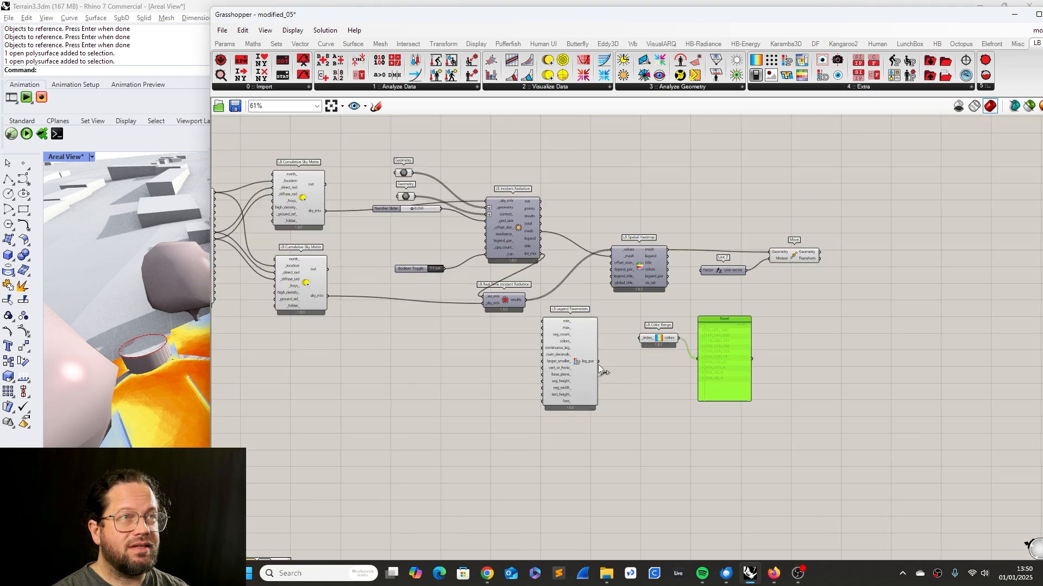
scroll(679, 338, "up", 2)
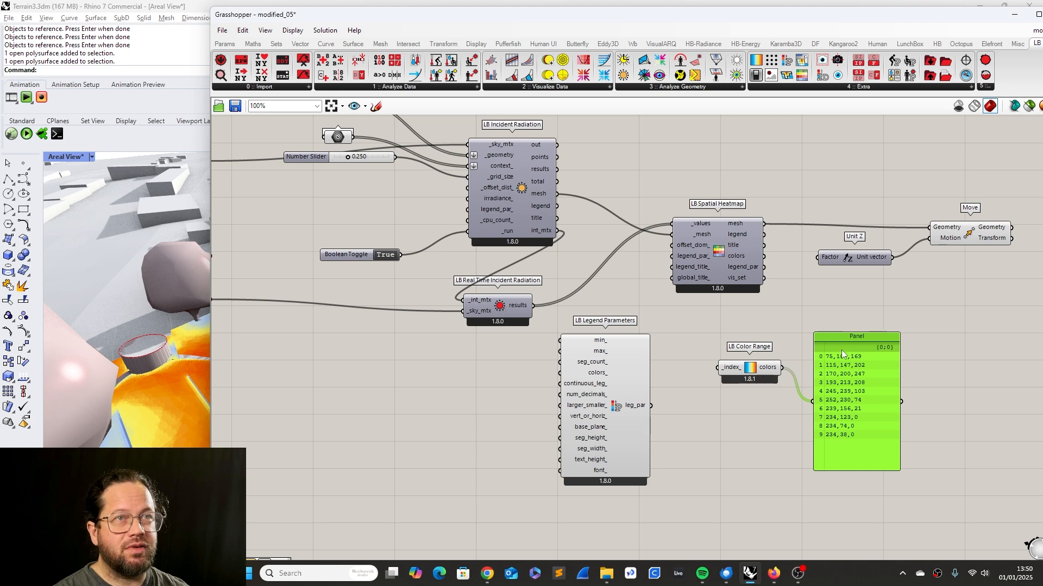
Reposition the LB Spatial Heatmap and LB Real Time Incident Radiation components slightly to tidy the layout.
left_click_drag(651, 168, 808, 314)
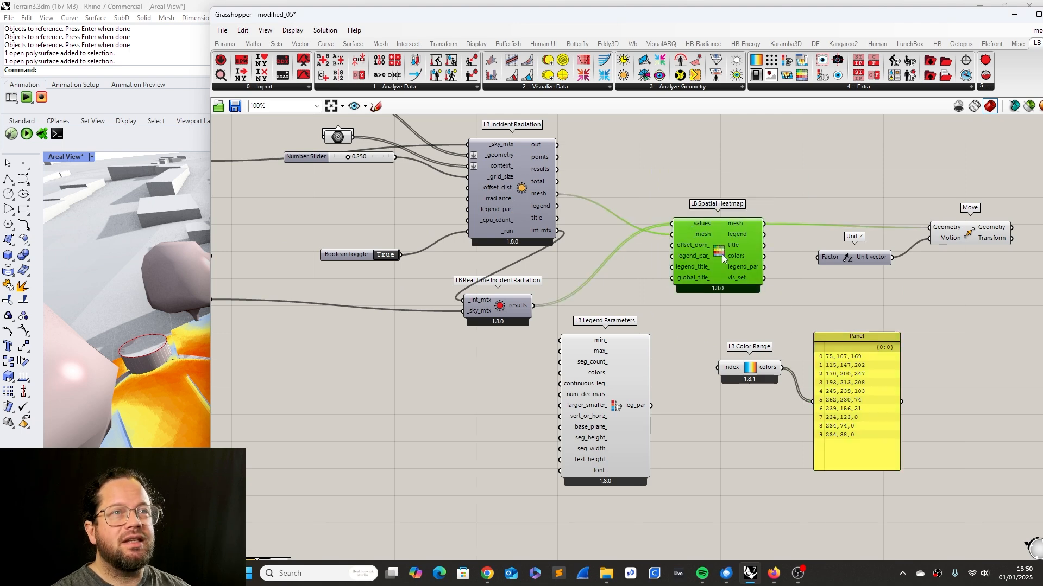
left_click_drag(722, 254, 747, 255)
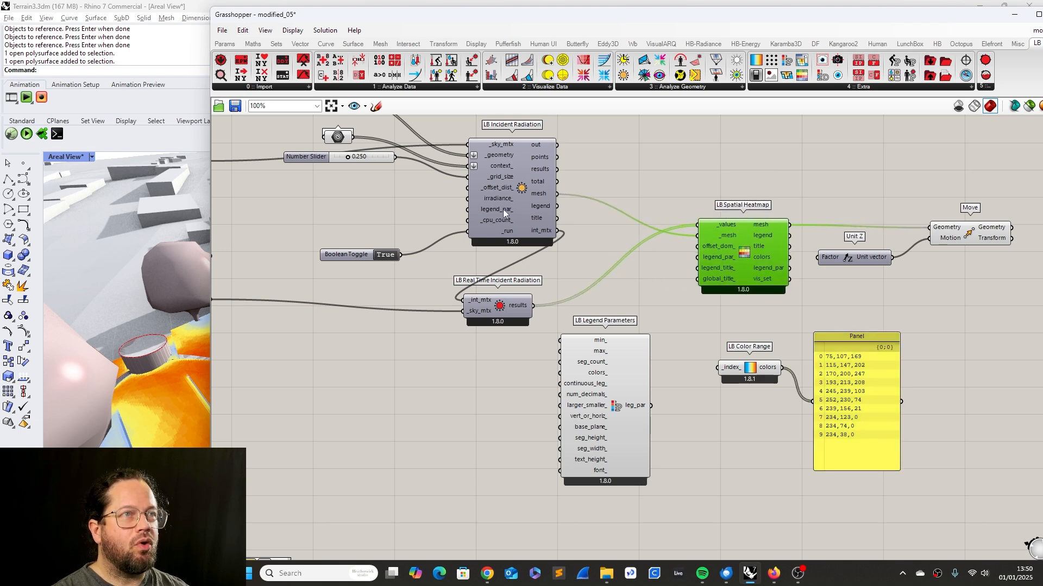
left_click(522, 157)
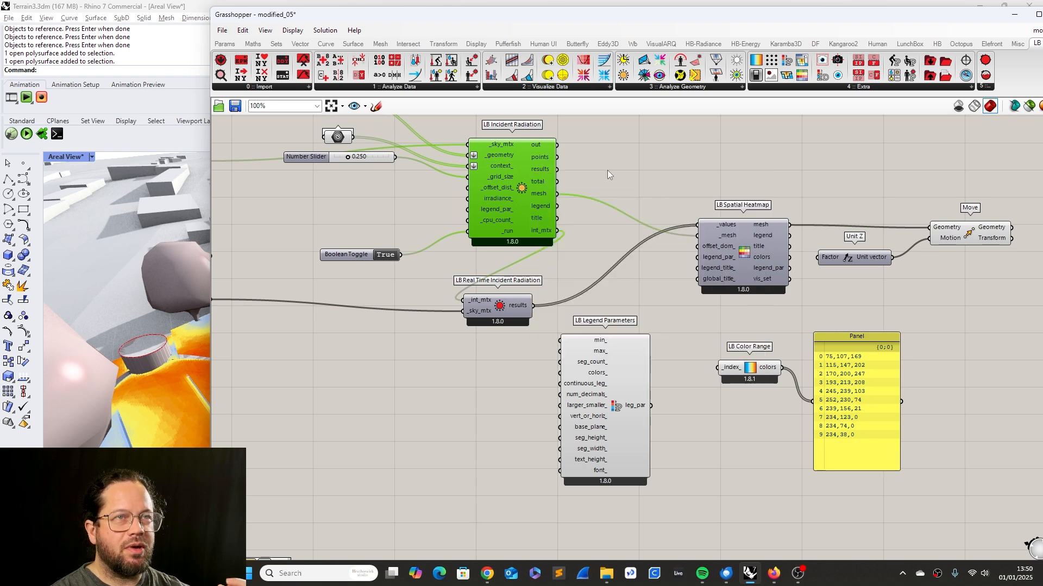
mouse_move(747, 239)
left_mouse_down()
mouse_move(750, 271)
mouse_move(751, 249)
left_mouse_up()
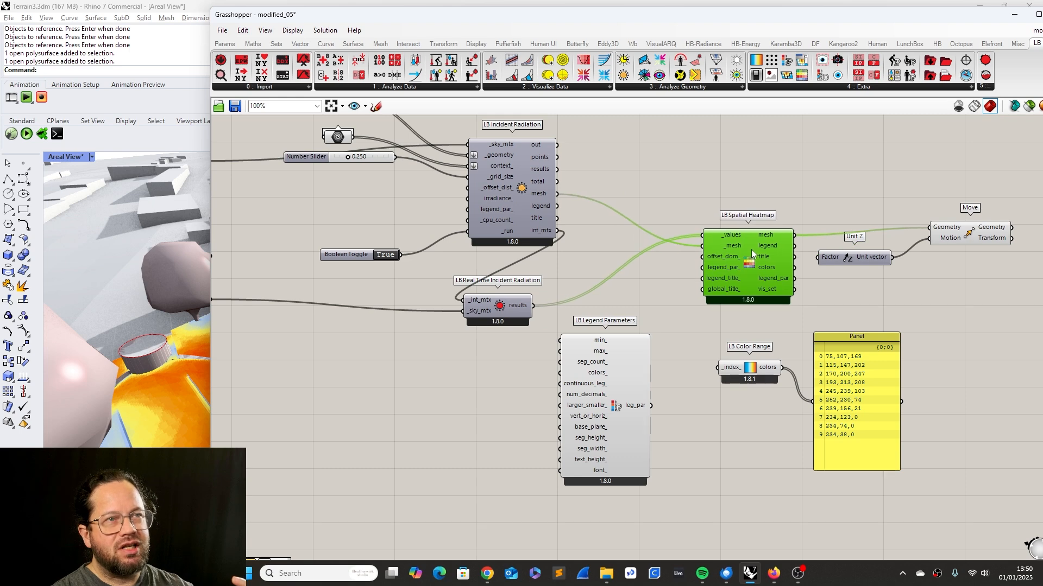
left_click_drag(491, 309, 506, 302)
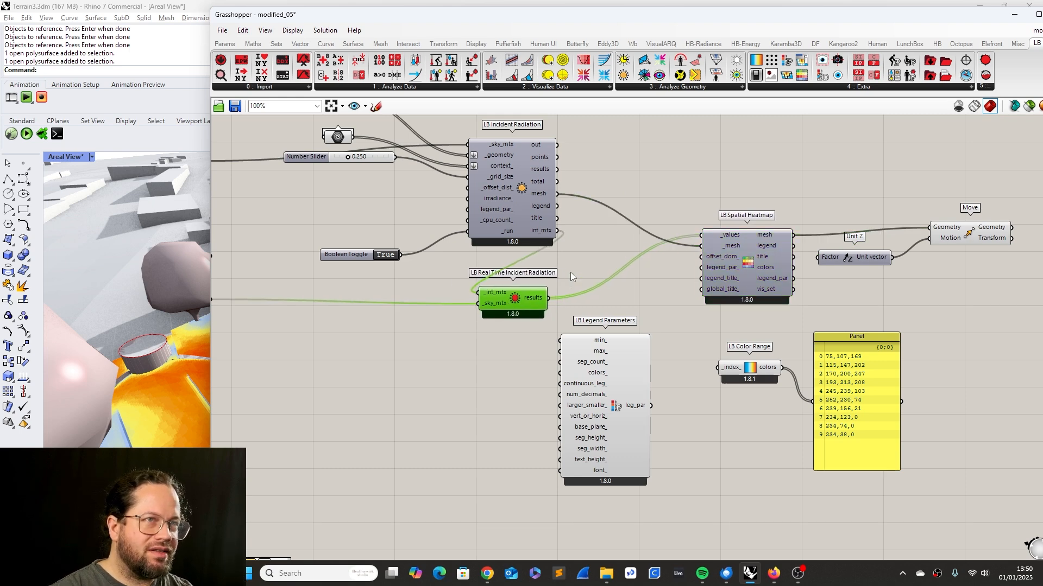
left_click_drag(738, 269, 732, 272)
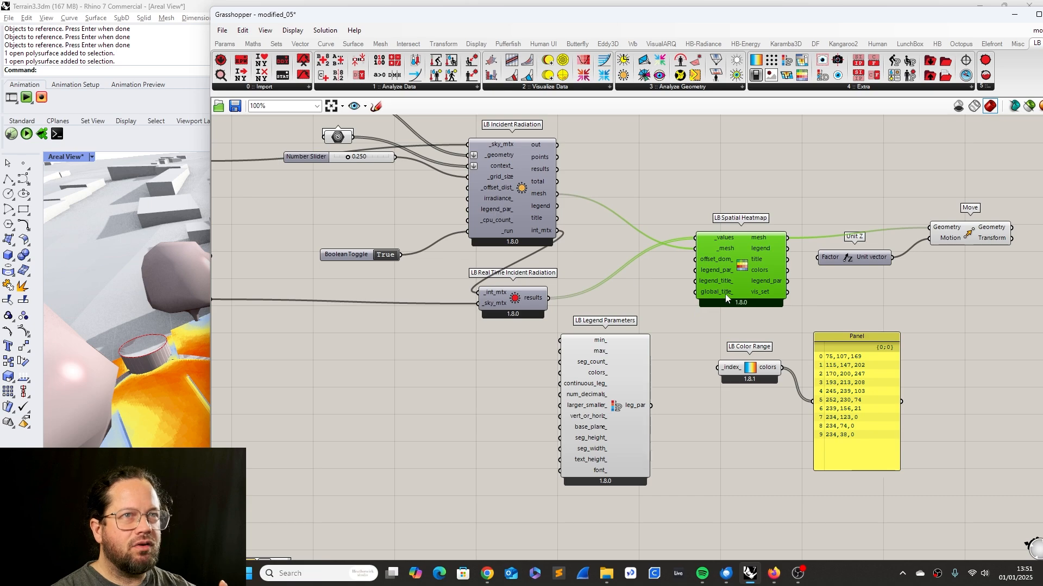
Connect the leg_par output of LB Legend Parameters to LB Spatial Heatmap's legend_par_ input and move Legend Parameters slightly lower.
left_click_drag(651, 405, 696, 270)
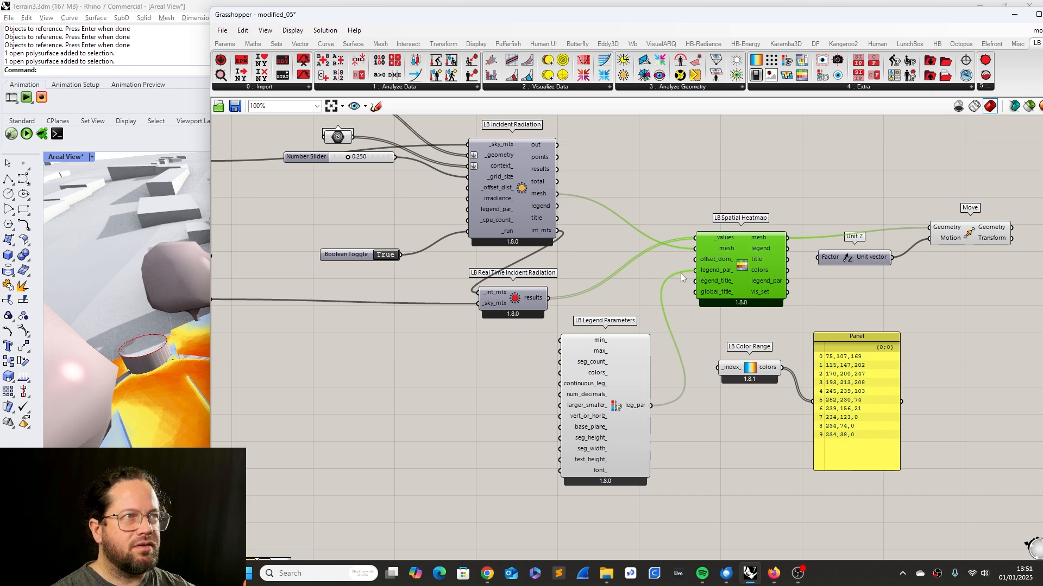
left_click(673, 423)
scroll(671, 424, "down", 3)
scroll(667, 428, "up", 6)
scroll(657, 397, "down", 2)
scroll(658, 398, "down", 2)
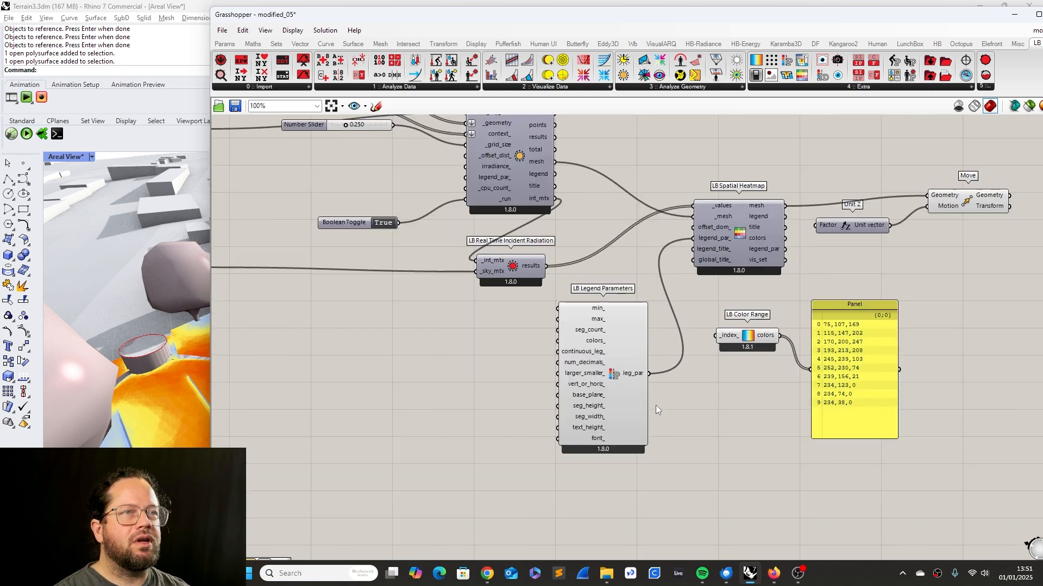
left_click_drag(631, 397, 641, 436)
Move the Grasshopper window aside to uncover the Rhino viewport and view the radiation mesh within the wider terrain.
left_click(832, 87)
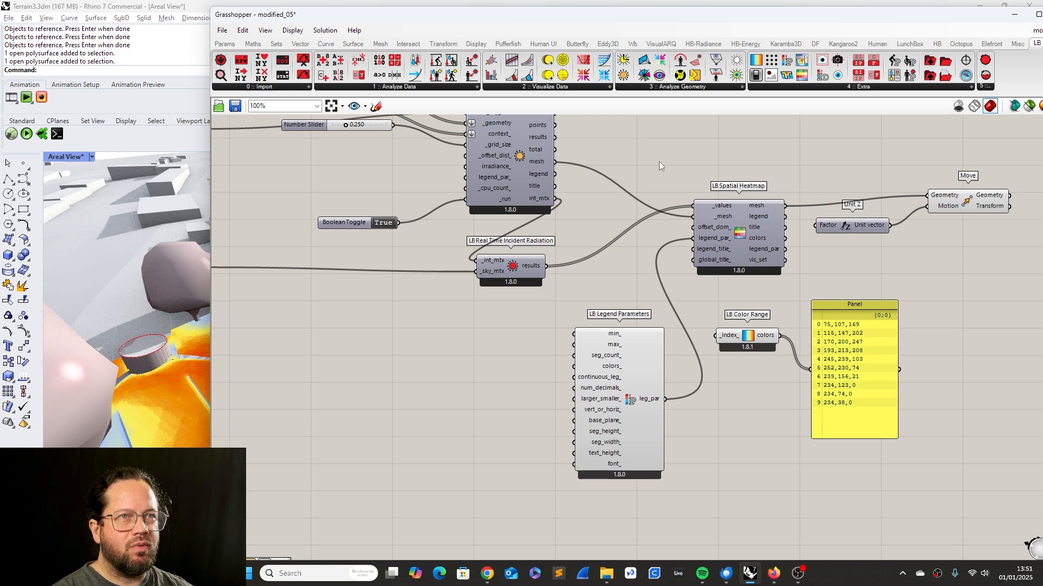
left_click_drag(621, 23, 838, 41)
scroll(377, 337, "down", 5)
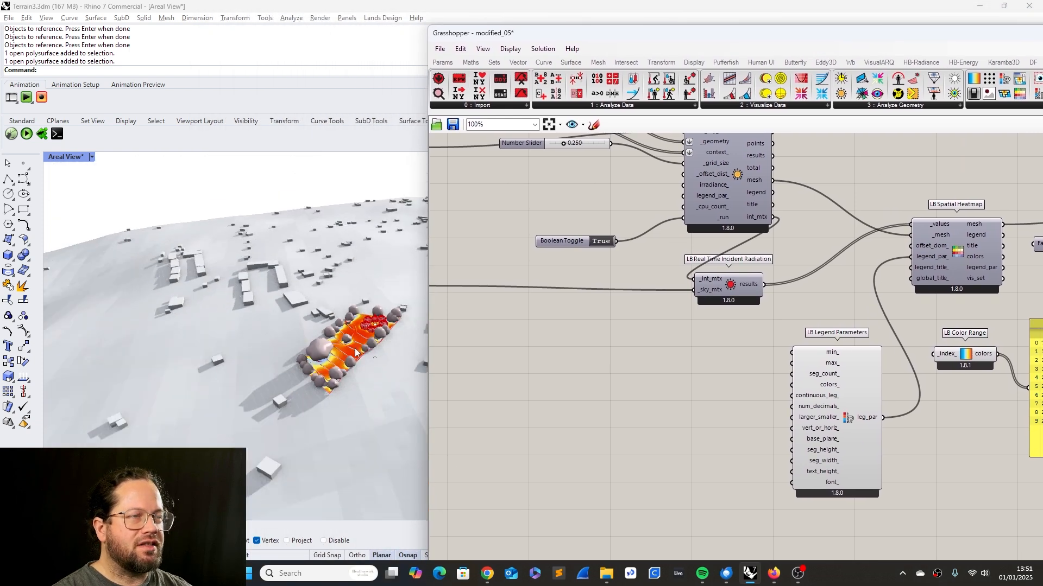
Move LB Color Range beside LB Legend Parameters, connecting its colors output to the colors_ input and removing the attached panel.
scroll(378, 337, "up", 5)
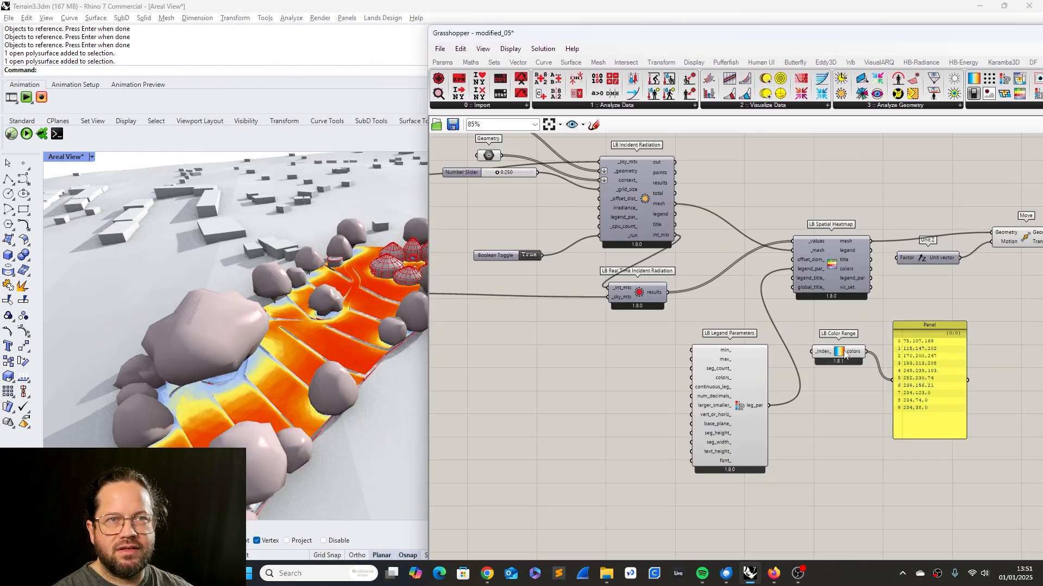
left_click_drag(839, 356, 698, 380)
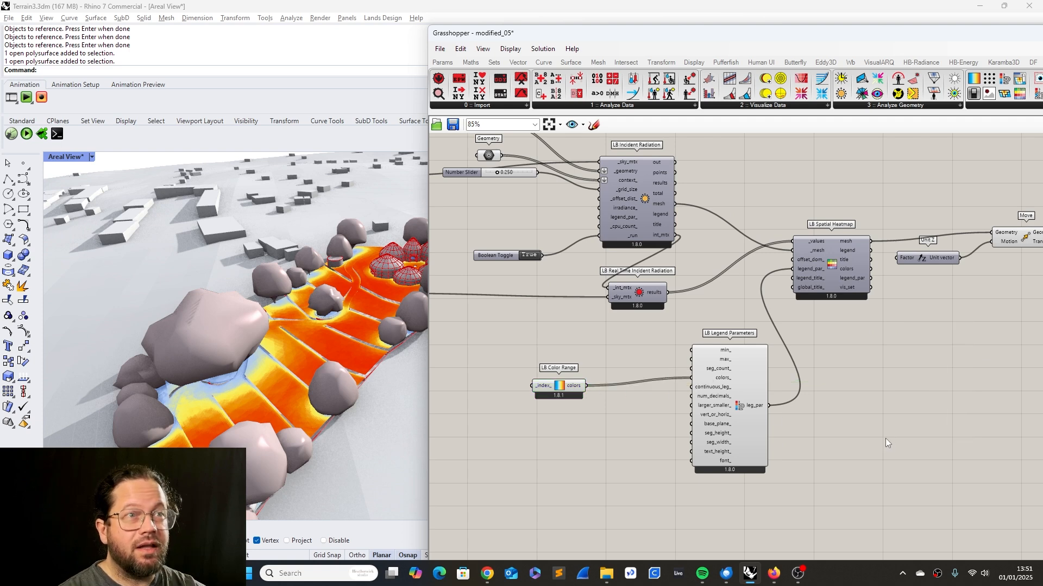
left_click_drag(570, 389, 634, 382)
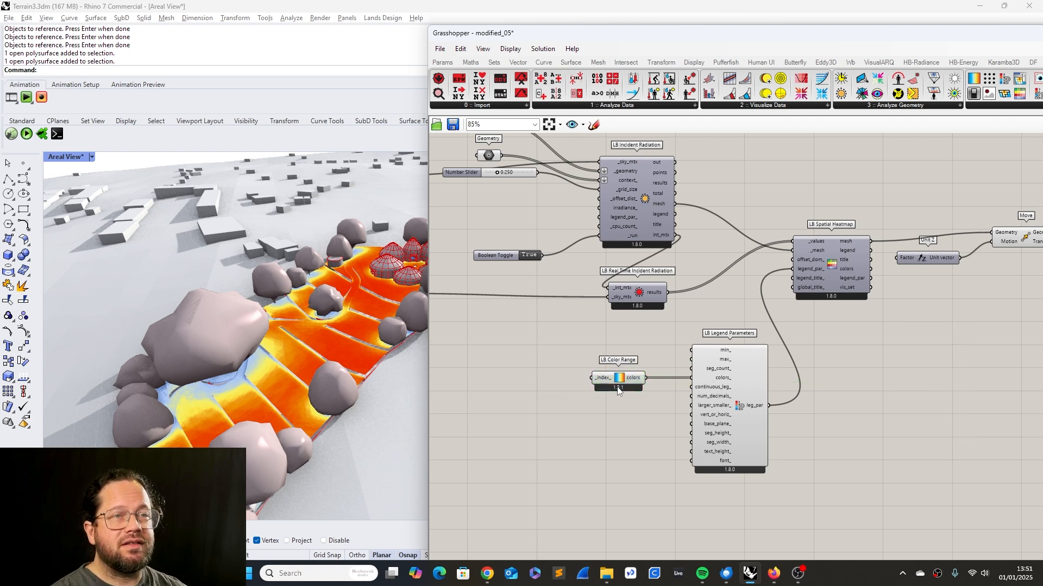
Examine LB Color Range's colors output and the list of gradients available for its _index_ input.
scroll(633, 381, "up", 4)
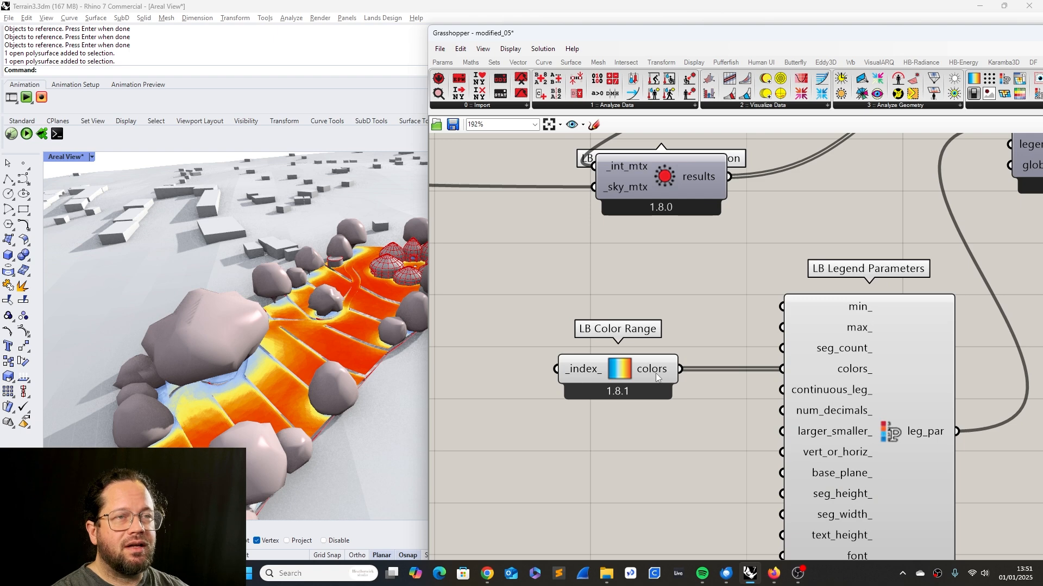
mouse_move(654, 374)
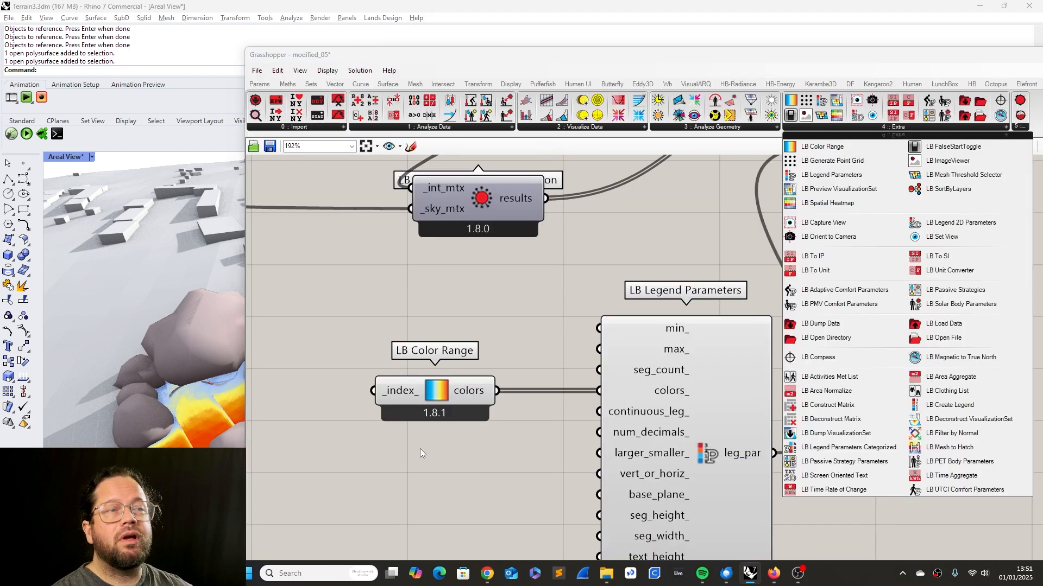
left_click(419, 448)
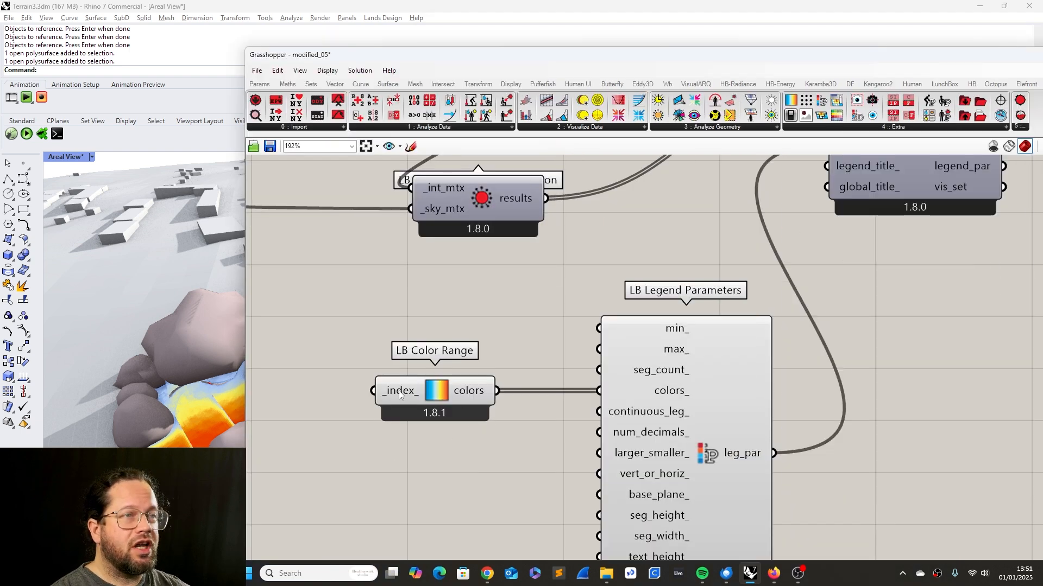
left_click(399, 392)
mouse_move(461, 392)
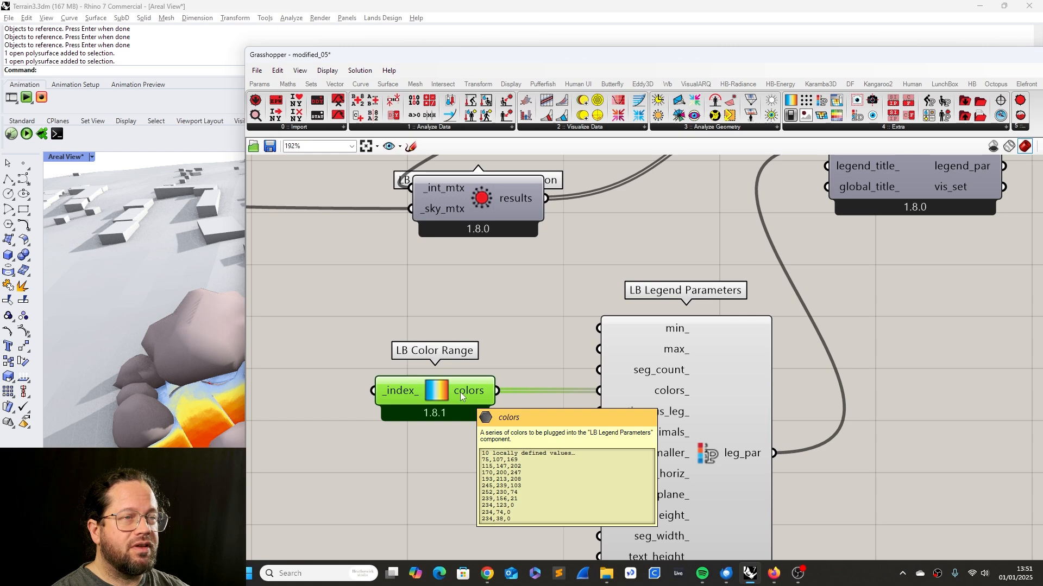
mouse_move(392, 390)
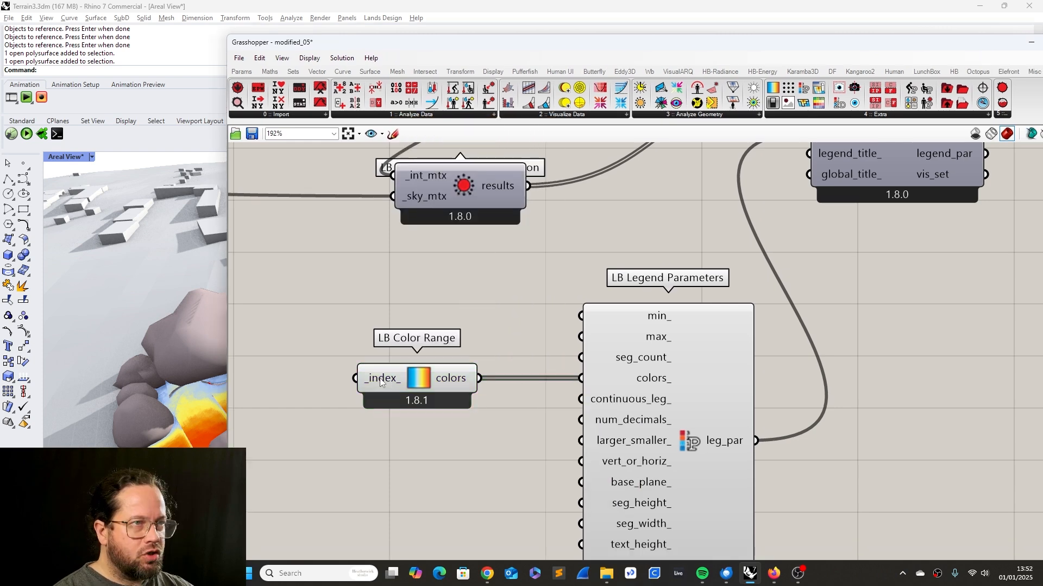
mouse_move(378, 380)
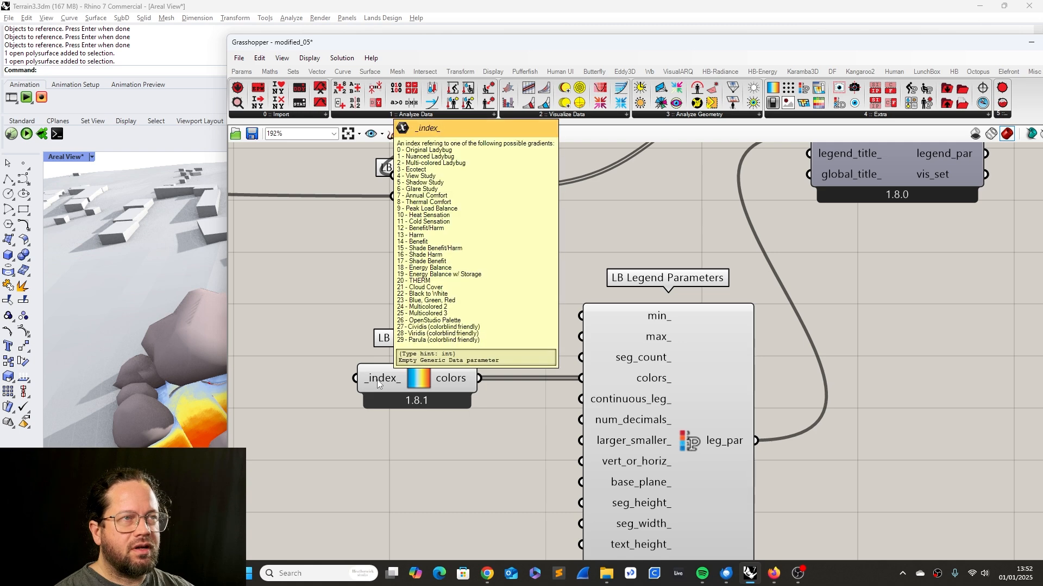
scroll(502, 315, "down", 3)
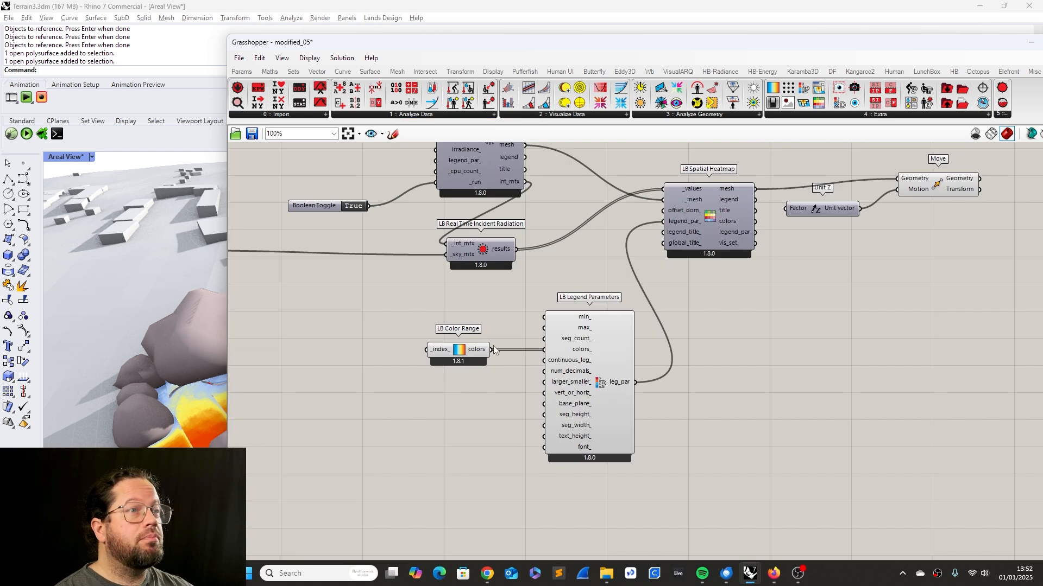
Set the _index_ input of LB Color Range to 1, with Grasshopper moved aside to reveal the radiation mesh.
scroll(475, 343, "up", 3)
right_click(475, 343)
mouse_move(562, 428)
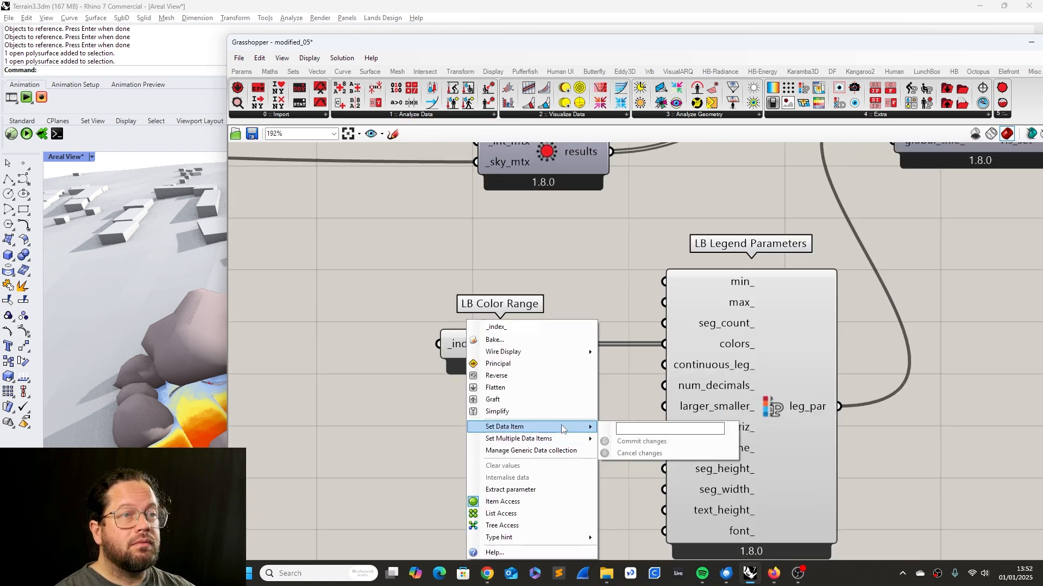
left_click(640, 428)
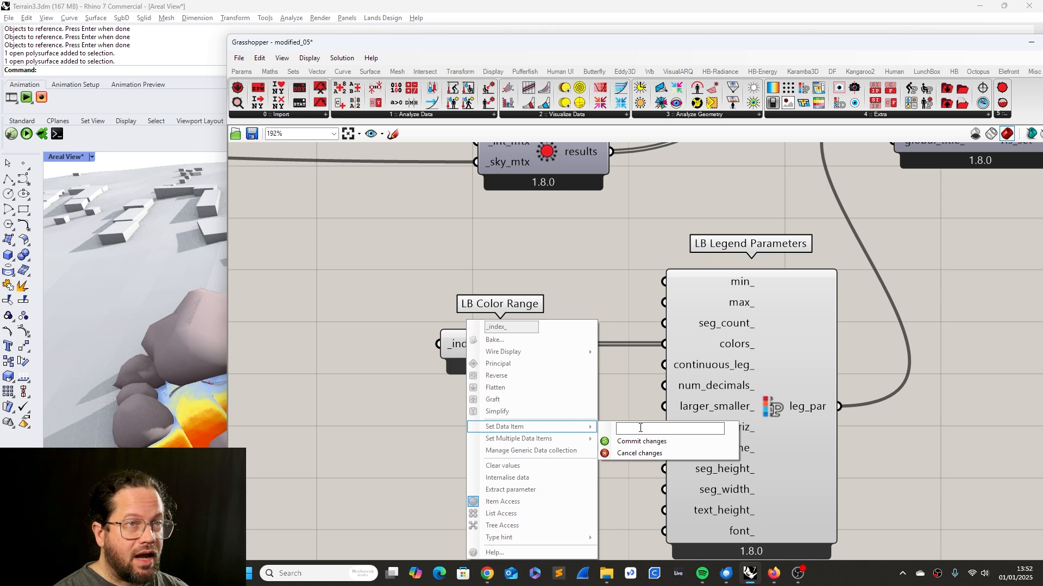
left_click_drag(436, 47, 677, 68)
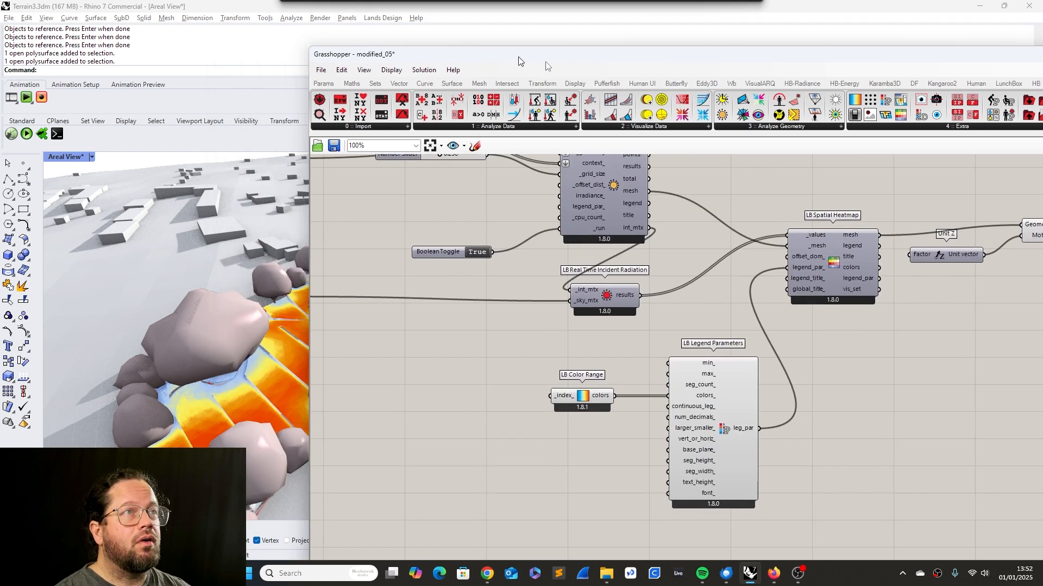
scroll(793, 403, "up", 3)
scroll(792, 403, "up", 3)
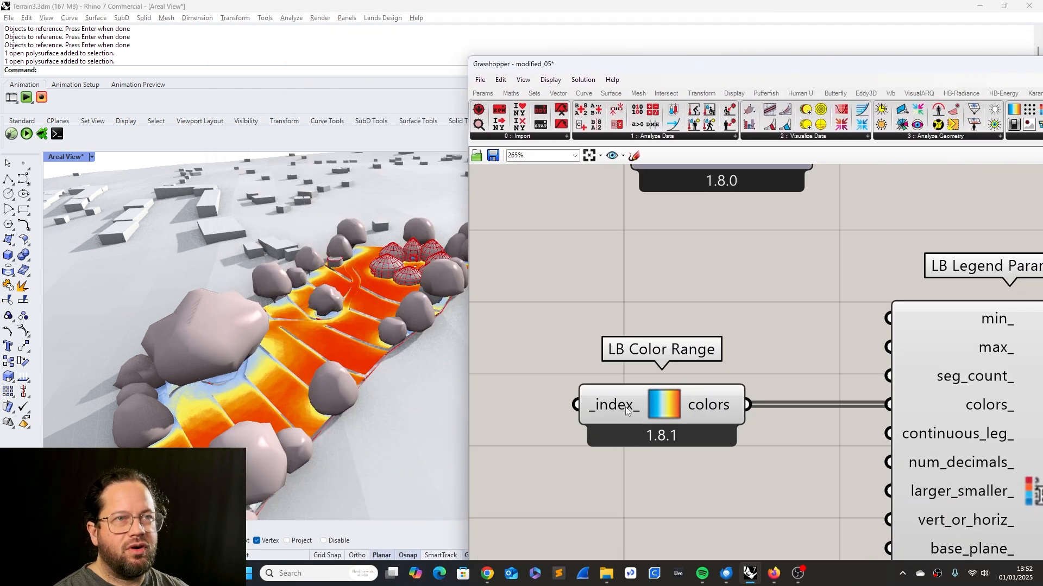
scroll(575, 380, "down", 4)
right_click(583, 384)
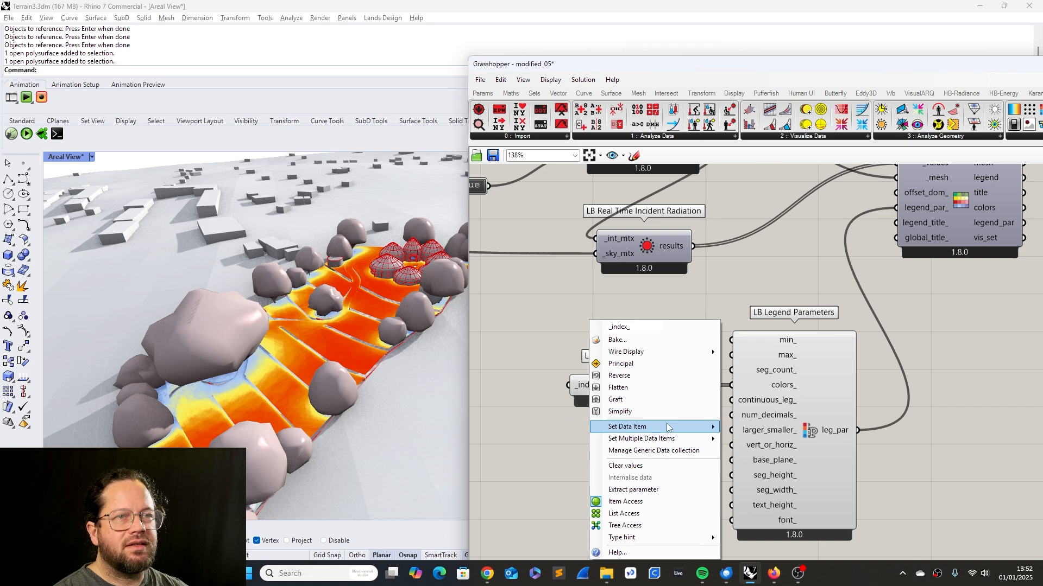
mouse_move(689, 427)
left_click(740, 428)
type("1")
key("Return")
right_click_drag(323, 340, 288, 329)
Review the gradient options for LB Color Range's _index_ input and clear its stored value.
right_click(589, 391)
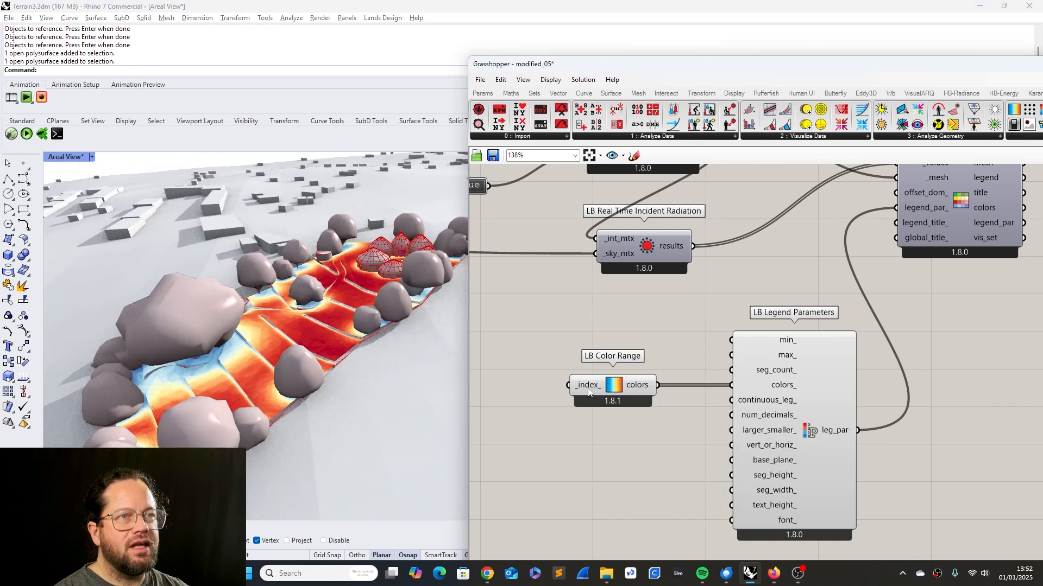
mouse_move(586, 386)
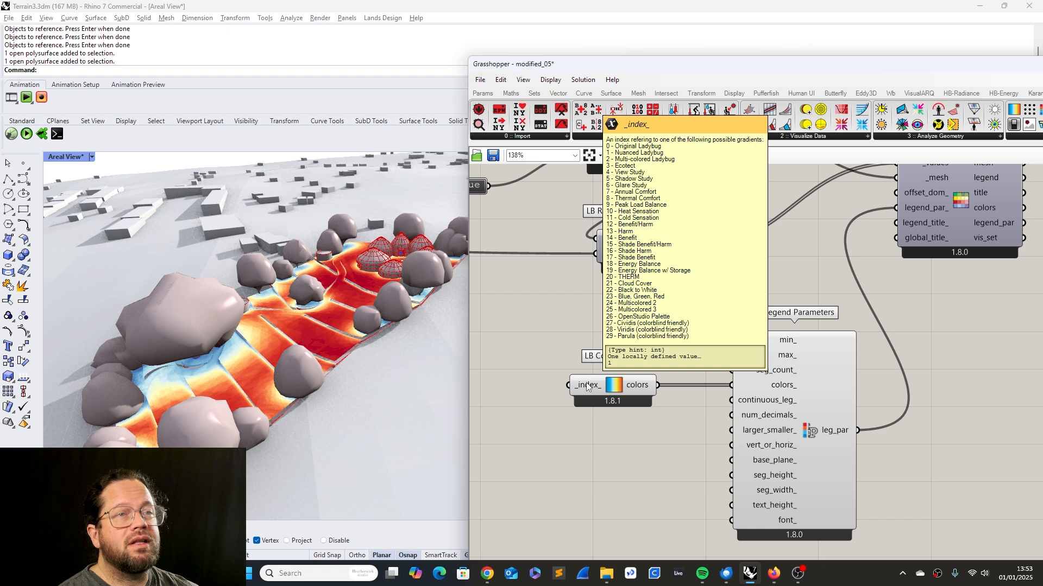
right_click(587, 385)
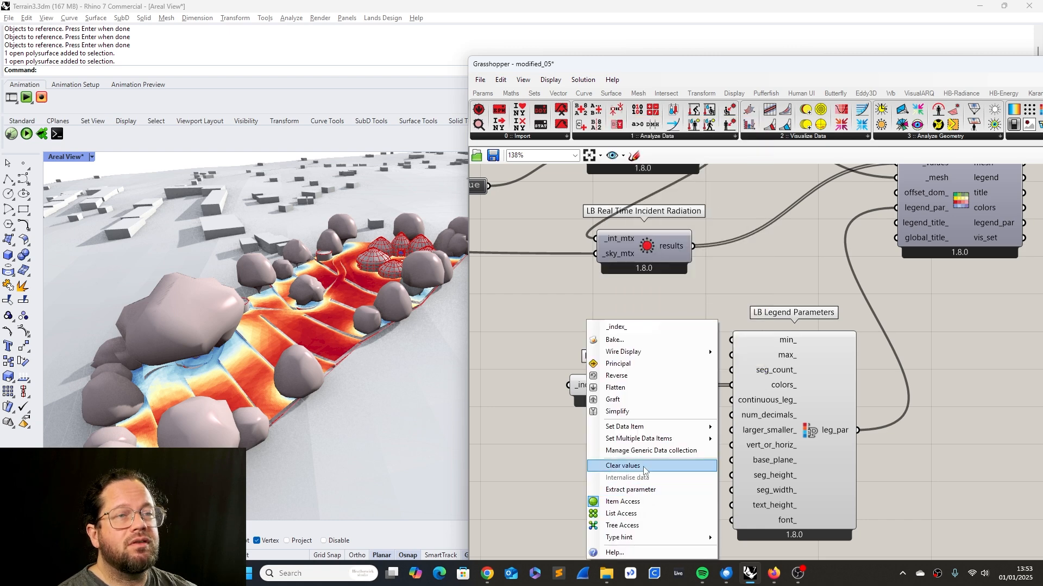
left_click(634, 447)
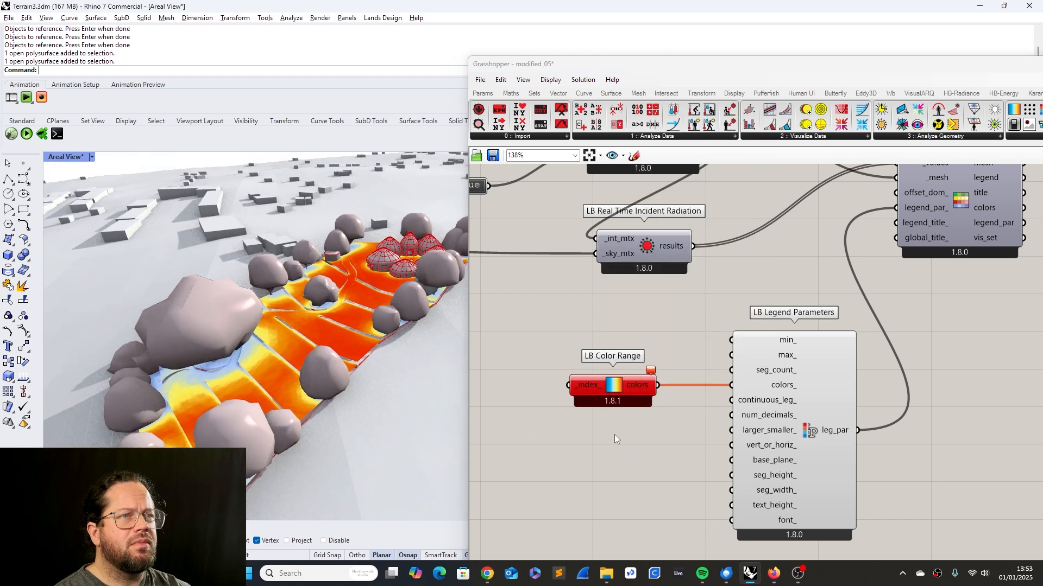
right_click(586, 386)
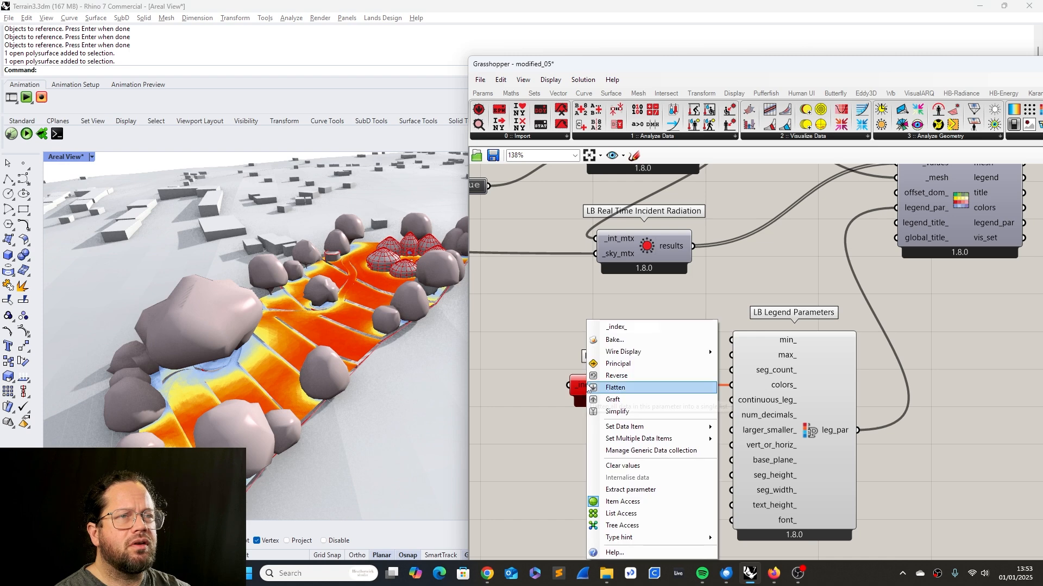
mouse_move(673, 427)
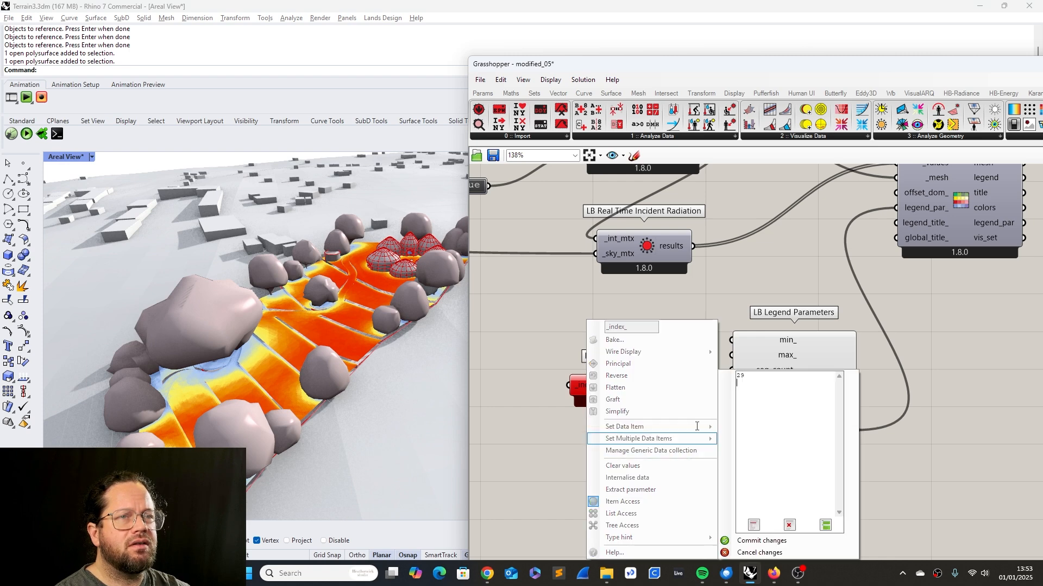
left_click(758, 554)
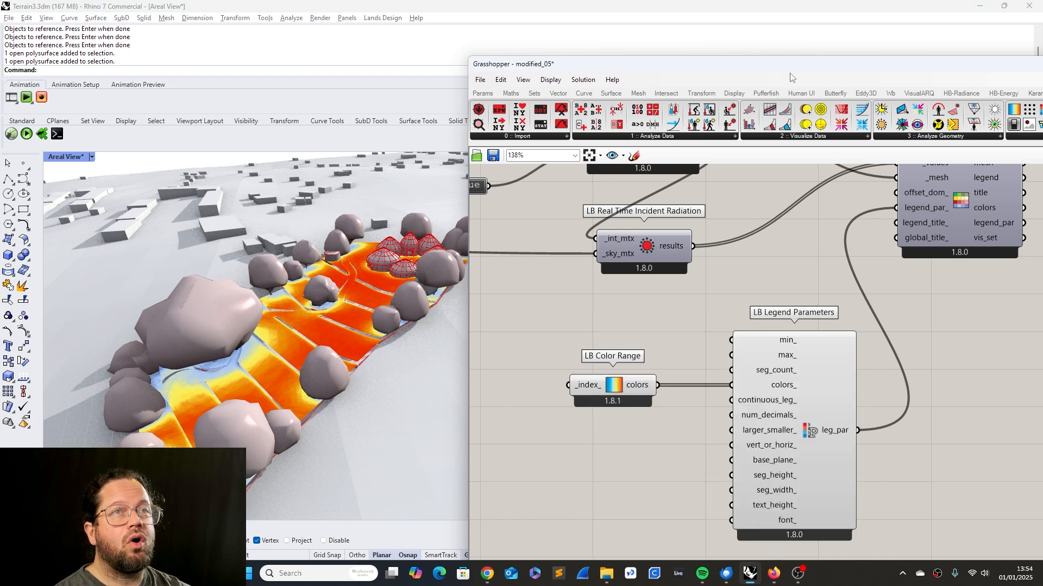
Add a whole-number slider starting at 0 beside LB Color Range and connect it to the _index_ input.
left_click_drag(788, 69, 689, 63)
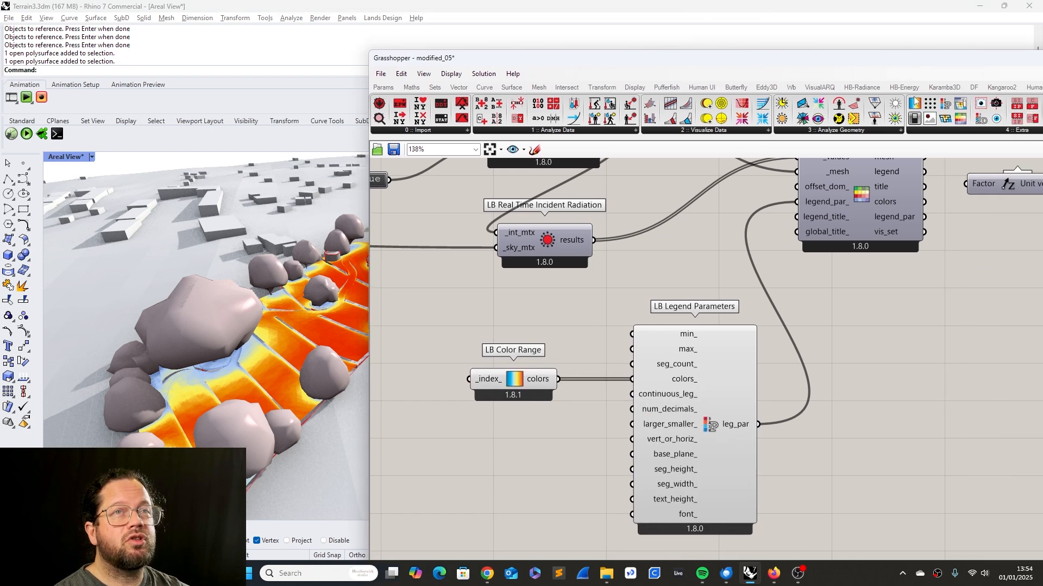
double_click(526, 322)
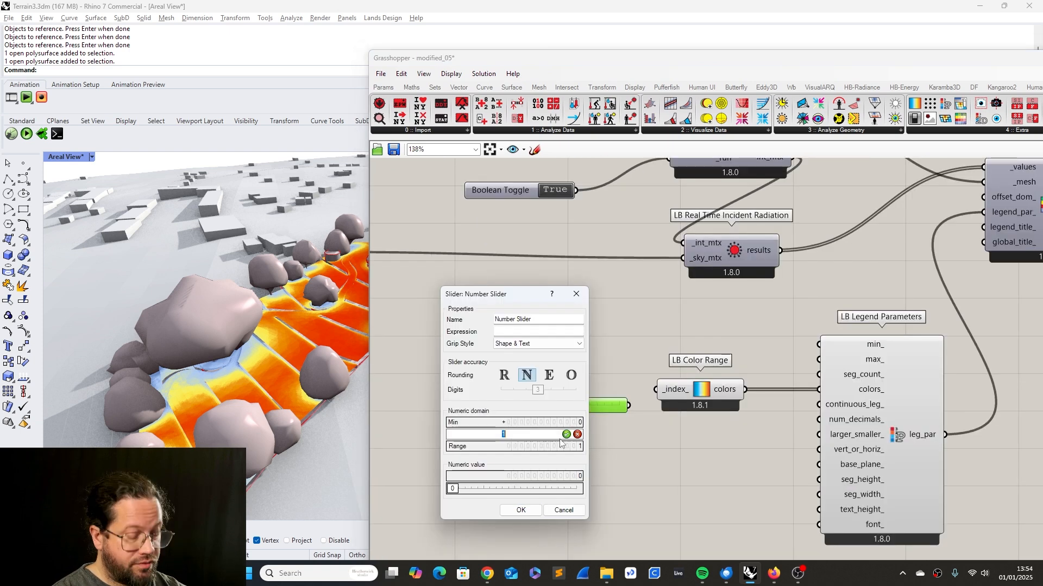
key("Return")
left_click_drag(579, 403, 655, 389)
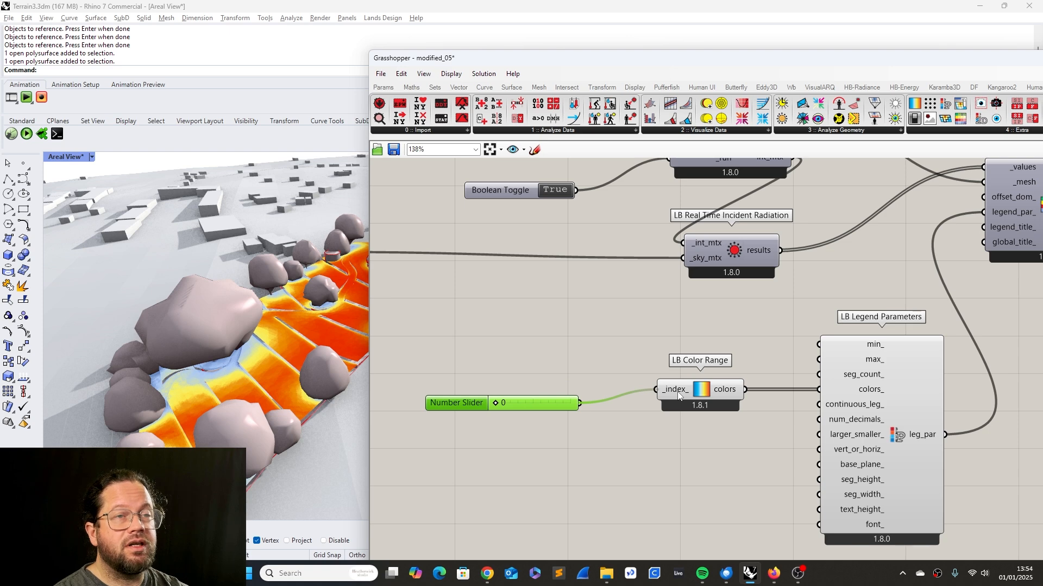
Set the gradient index slider to 24 and shift LB Color Range slightly to line it up with the slider.
mouse_move(679, 395)
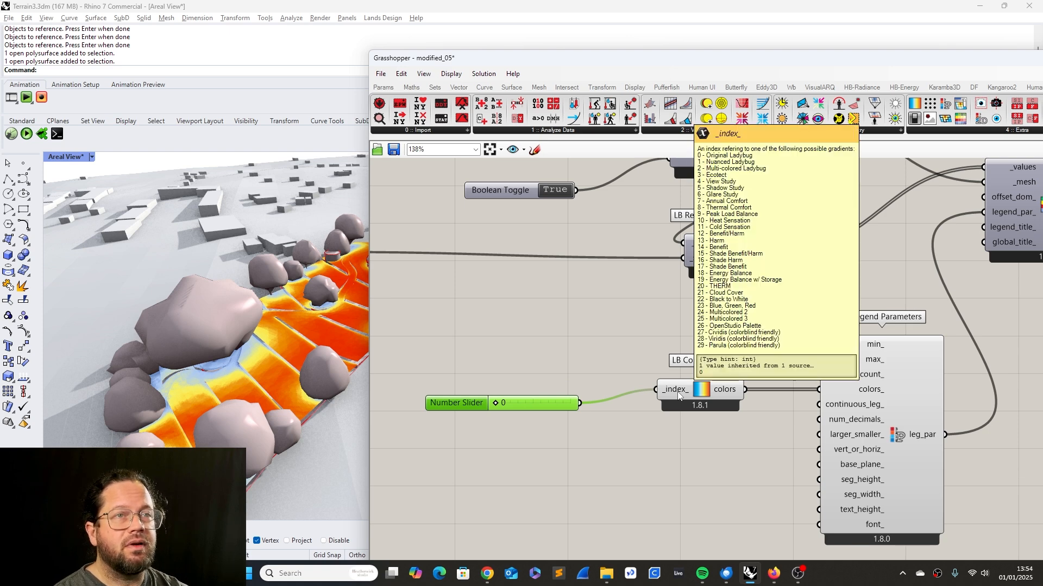
left_click(563, 409)
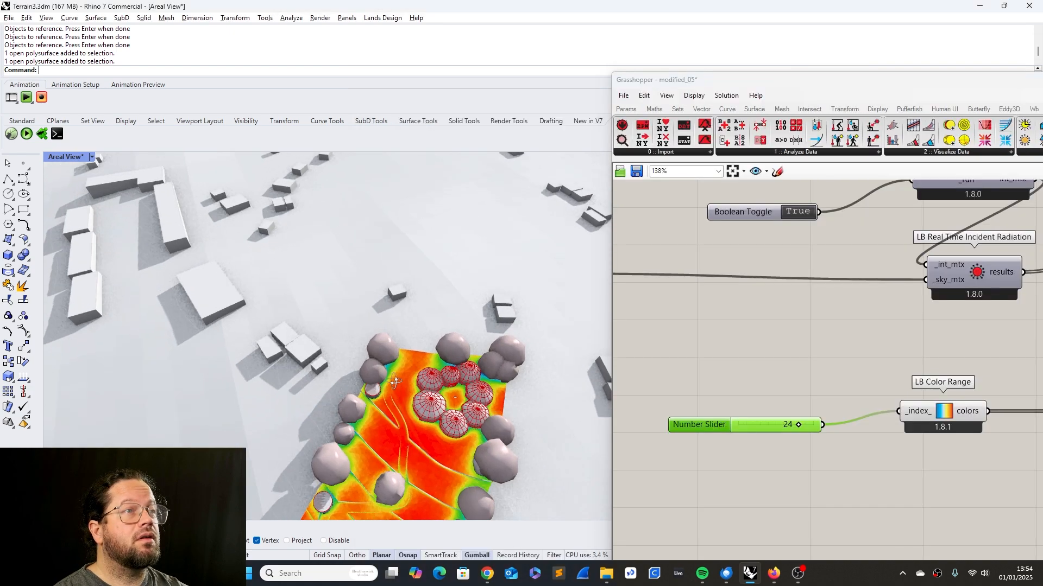
scroll(748, 422, "down", 3)
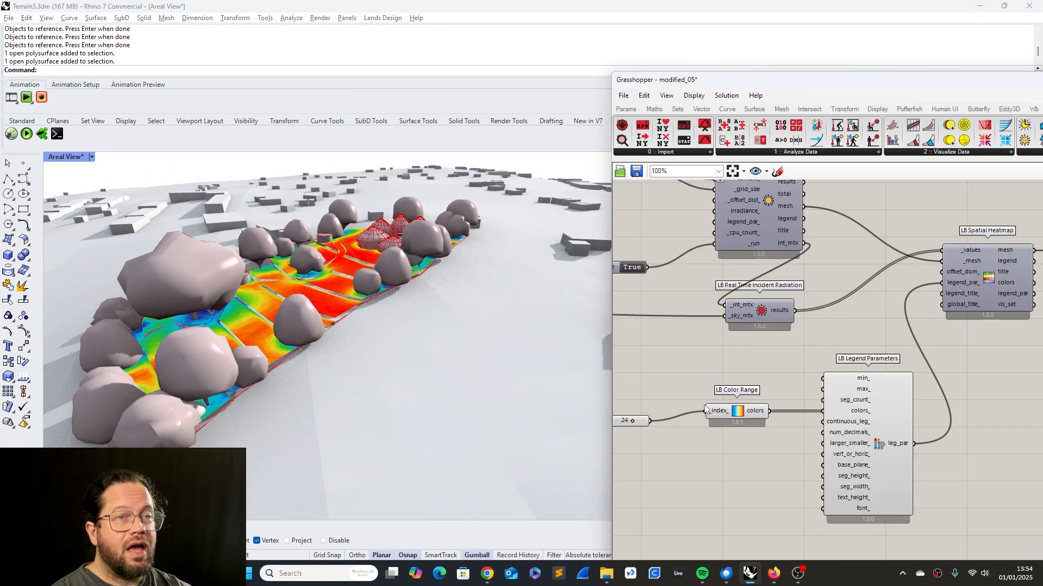
left_click_drag(733, 417, 721, 425)
scroll(657, 419, "up", 2)
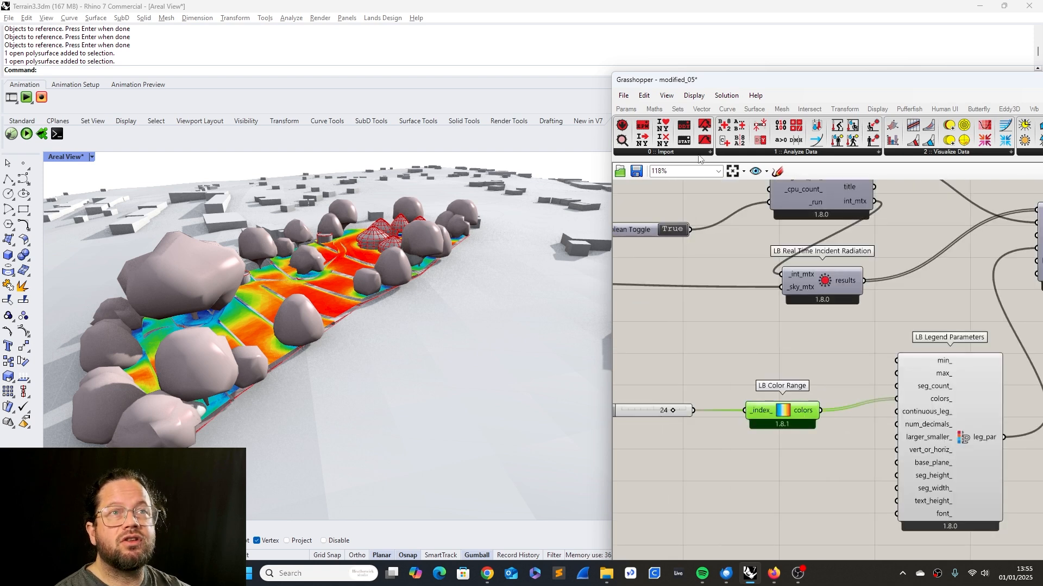
Add a Panel below LB Color Range, try wiring it to LB Legend Parameters' colors_ input, and inspect the colour values.
left_click(625, 108)
left_click_drag(856, 141, 778, 478)
double_click(779, 481)
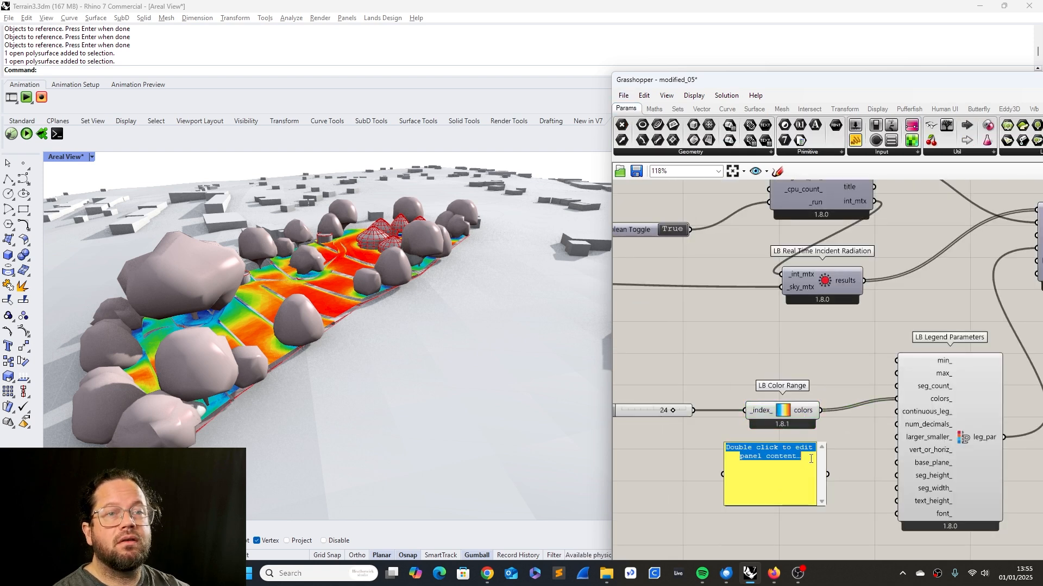
left_click(764, 474)
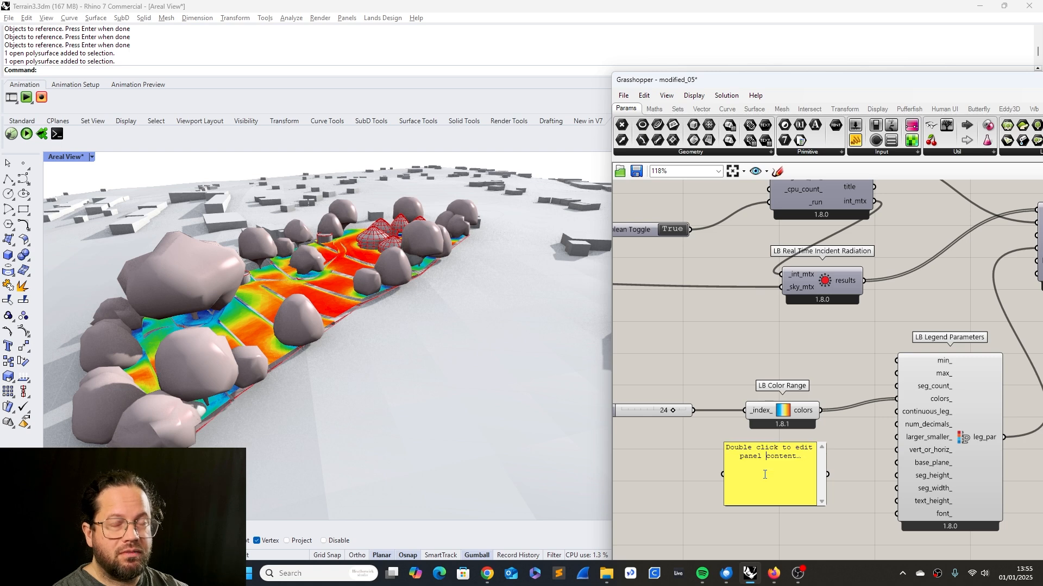
left_click(836, 471)
left_click_drag(827, 474, 902, 405)
mouse_move(934, 405)
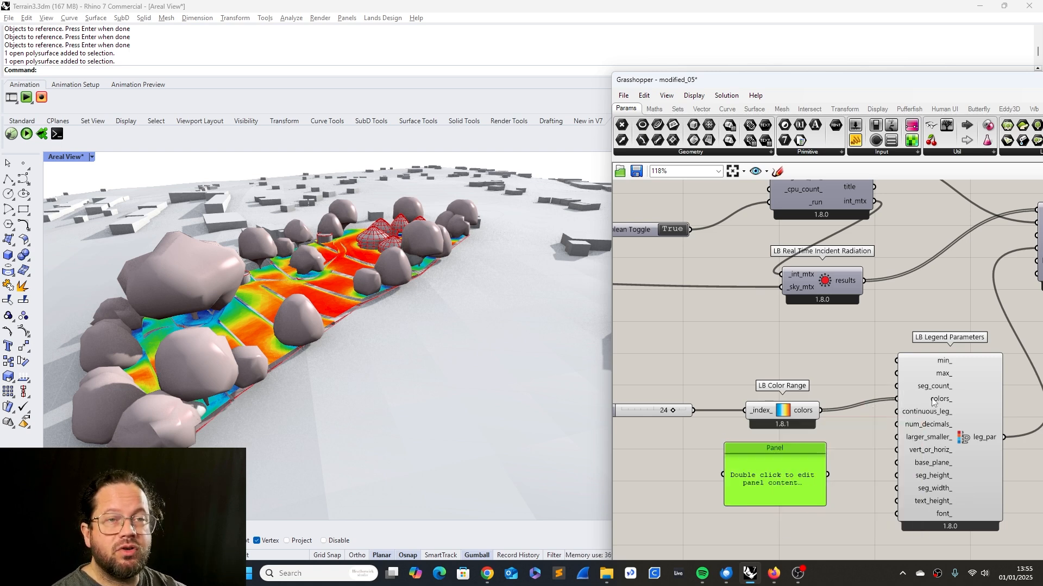
mouse_move(808, 413)
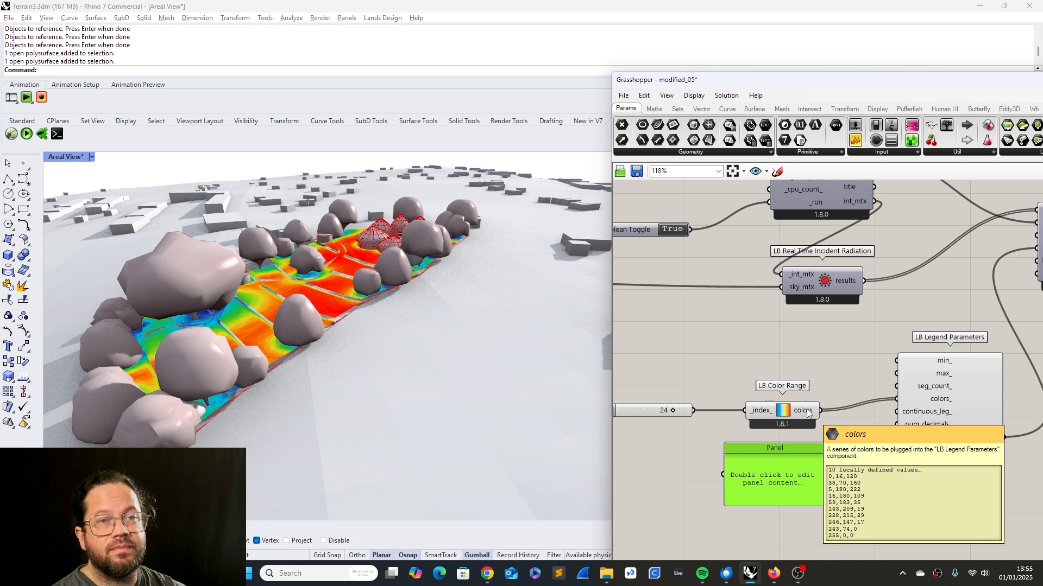
Move the Grasshopper window back over Rhino to view the whole definition.
scroll(866, 425, "down", 3)
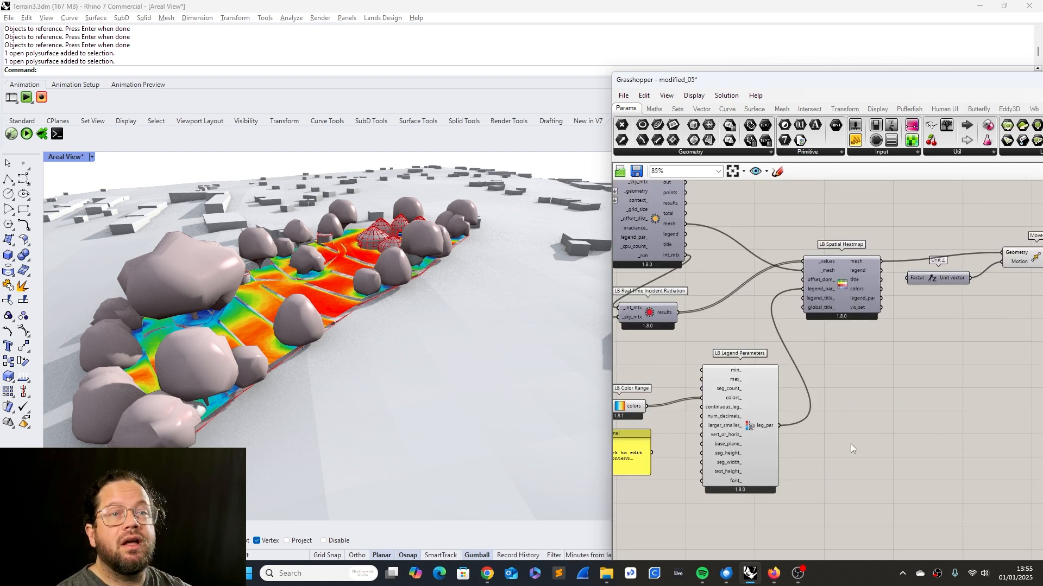
scroll(851, 444, "down", 2)
left_click_drag(942, 87, 457, 75)
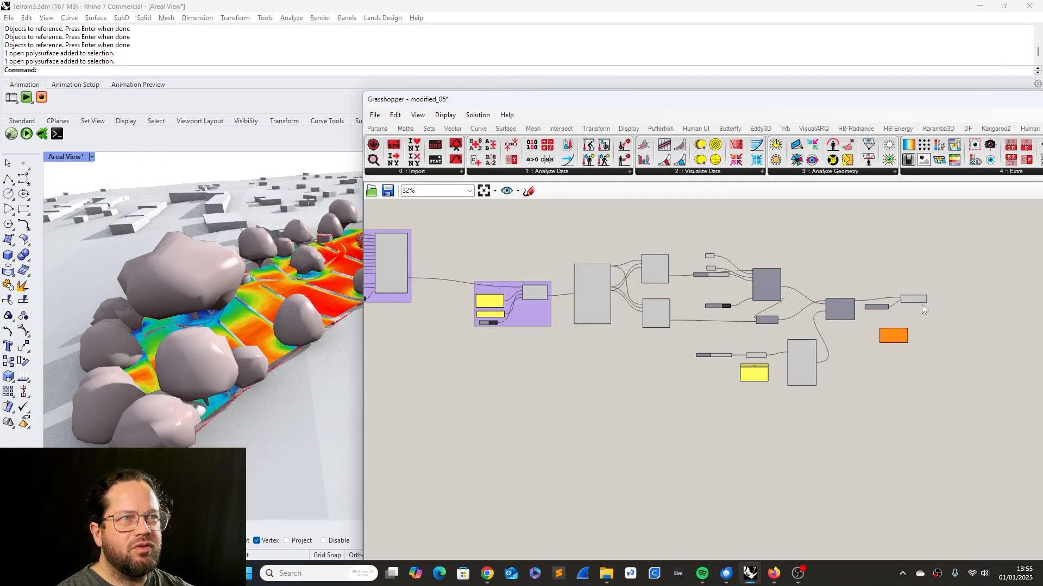
Move the LB Generate Point Grid component into the empty area below the LB Cumulative Sky Matrix components.
left_click(891, 333)
left_click_drag(891, 332, 604, 351)
scroll(604, 349, "up", 5)
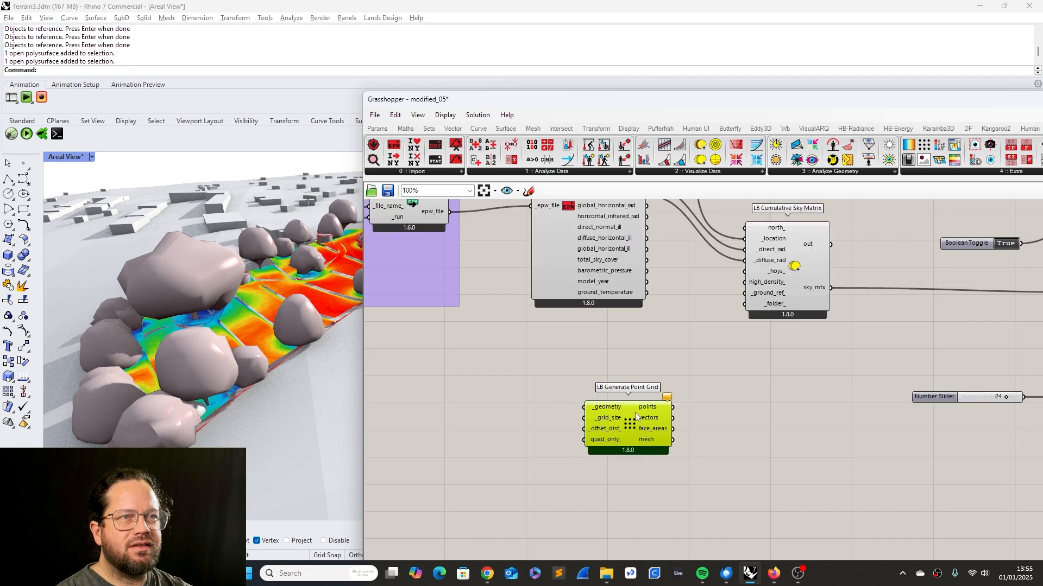
left_click(685, 390)
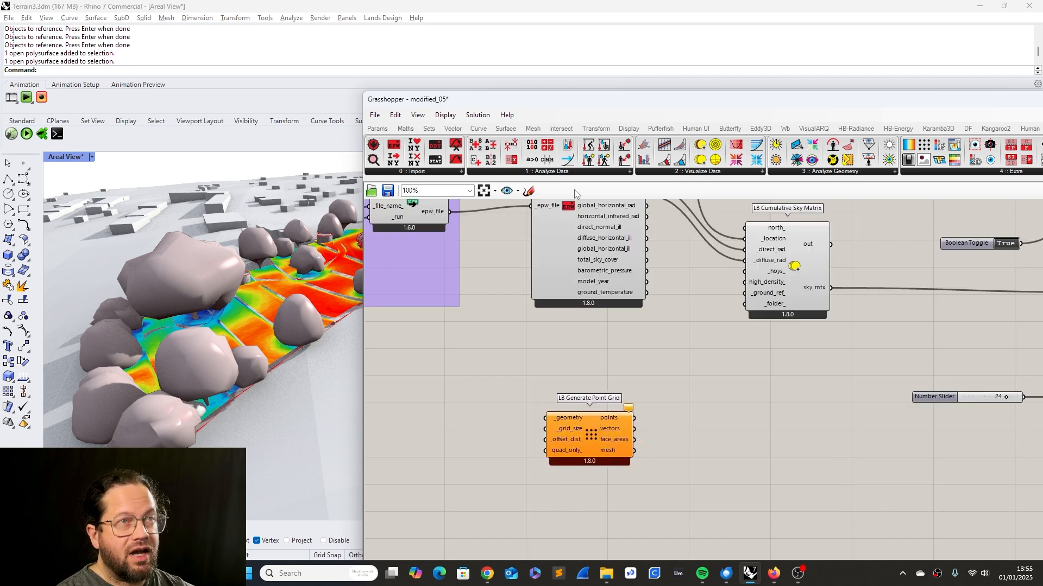
left_click(571, 172)
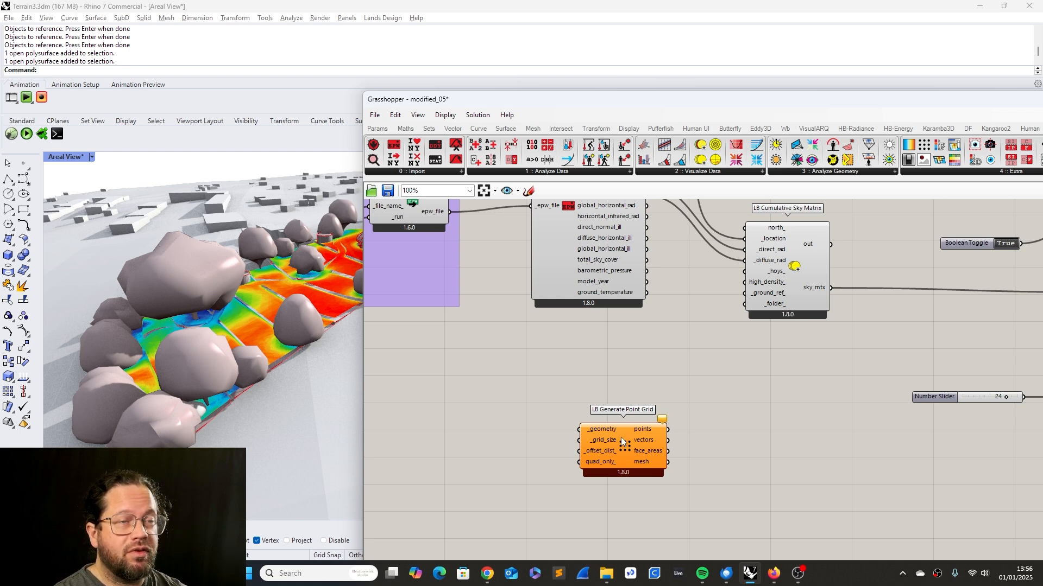
left_click_drag(621, 437, 680, 430)
left_click(649, 433)
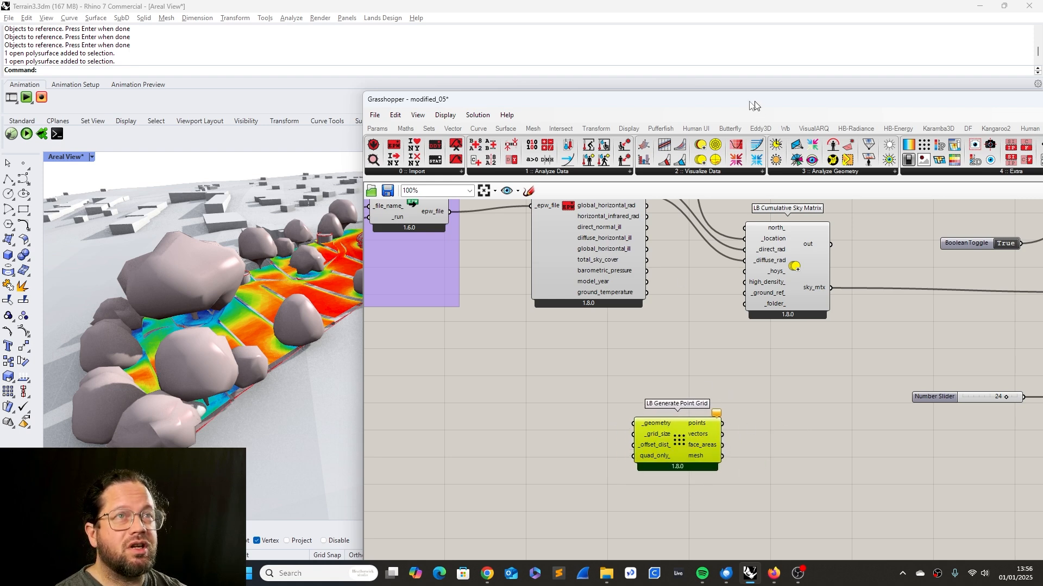
Add an LB Preview VisualizationSet component and place it below and beyond LB Spatial Heatmap.
left_click_drag(758, 108, 558, 115)
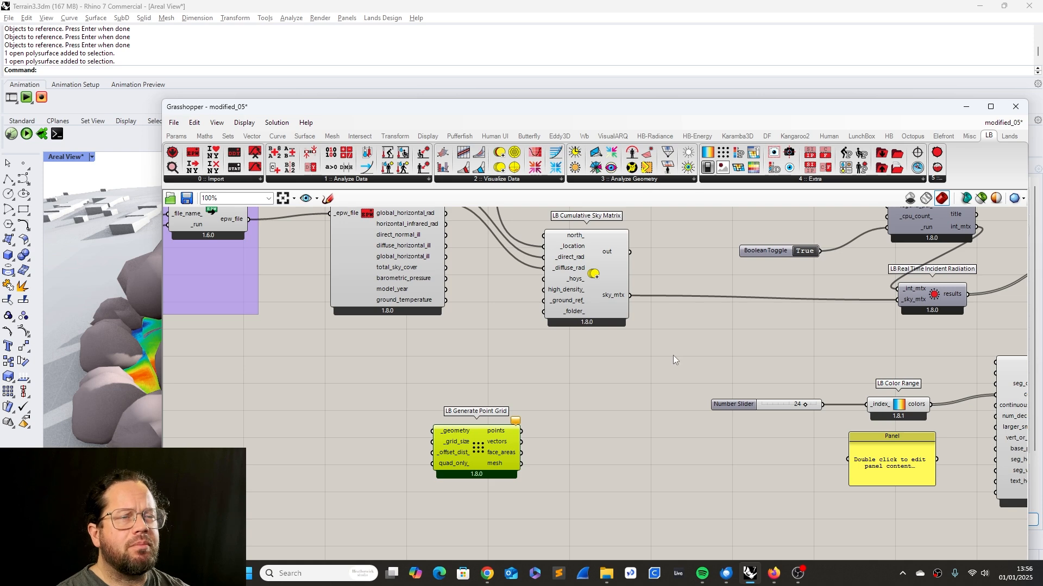
left_click_drag(544, 113, 720, 112)
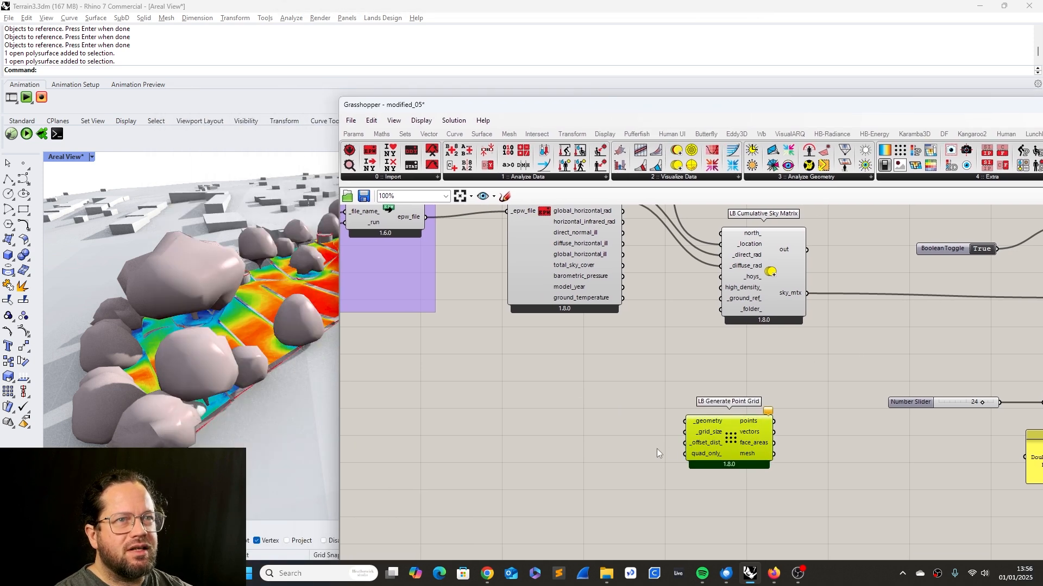
scroll(728, 431, "down", 5)
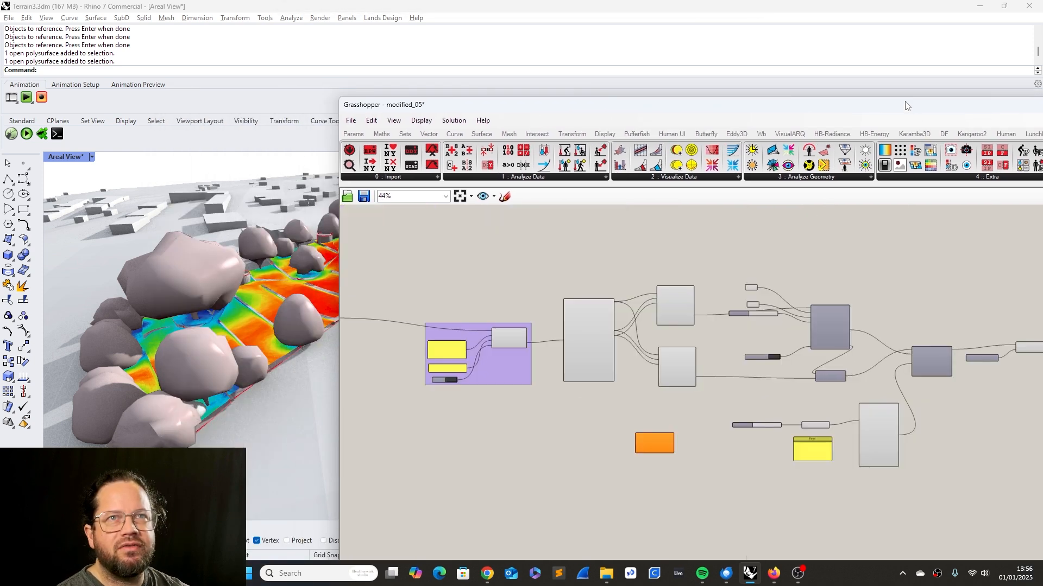
left_click_drag(907, 103, 592, 101)
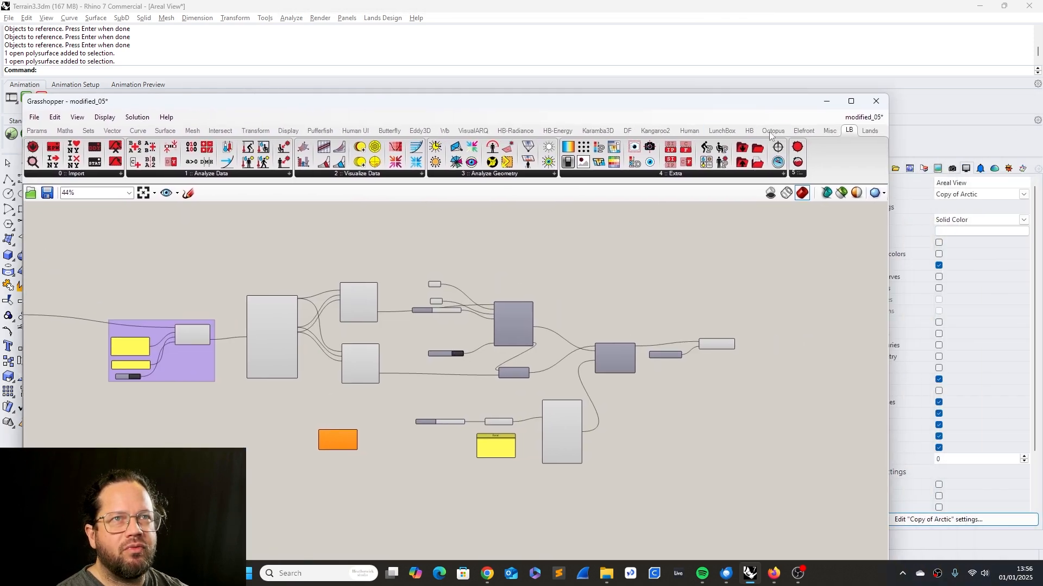
left_click(673, 174)
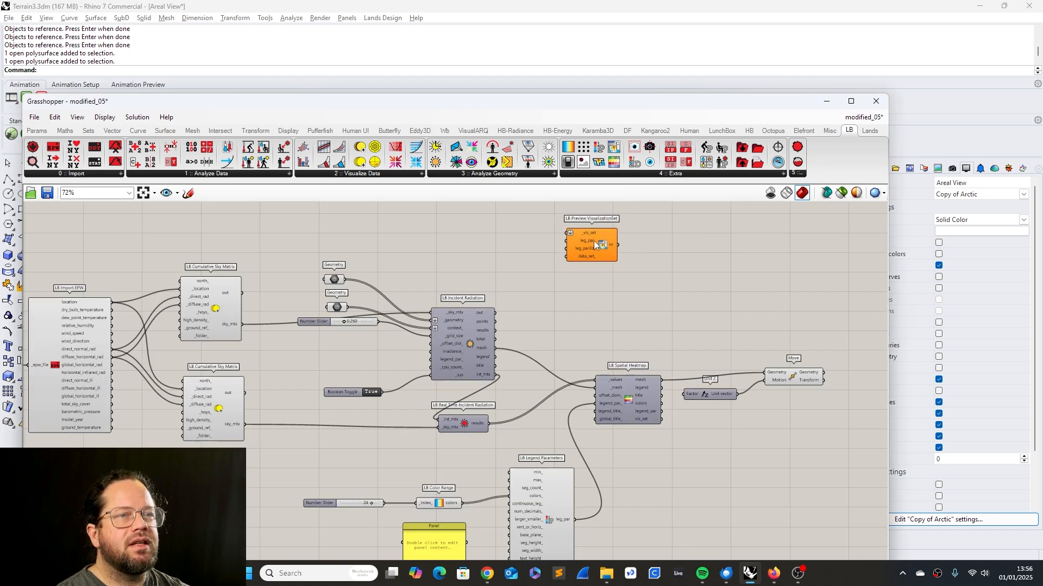
left_click_drag(594, 240, 713, 471)
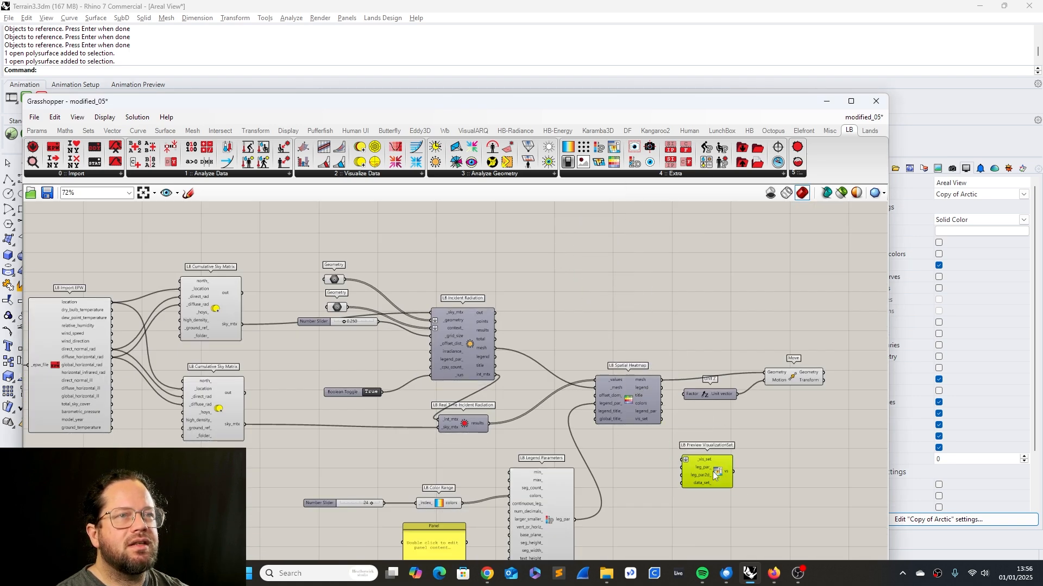
Connect LB Spatial Heatmap's vis_set output to LB Preview VisualizationSet's _vis_set input and check the resulting legend in the Rhino view.
scroll(712, 471, "up", 5)
scroll(720, 357, "down", 8)
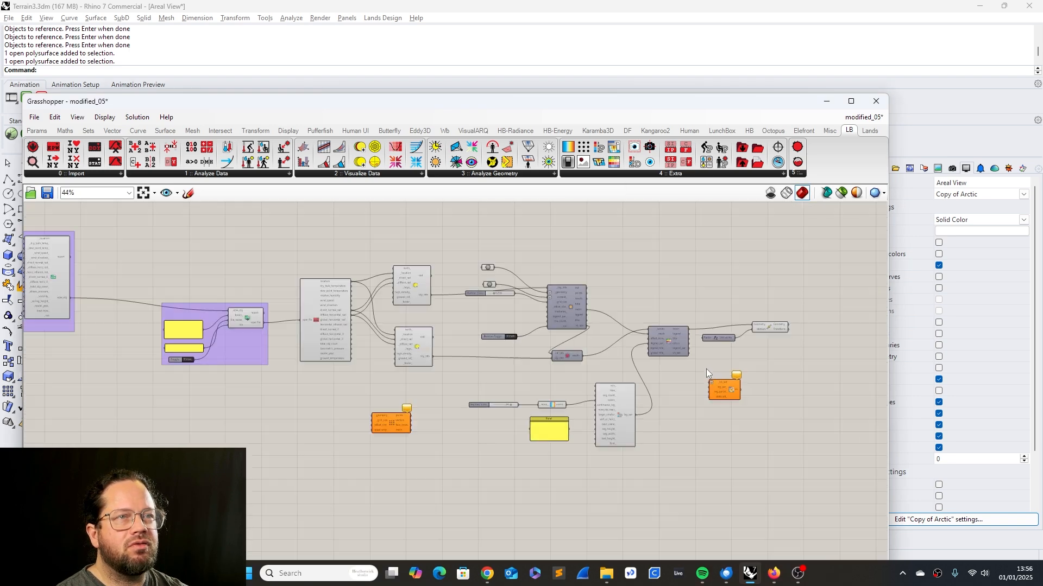
scroll(706, 369, "up", 3)
scroll(782, 347, "up", 2)
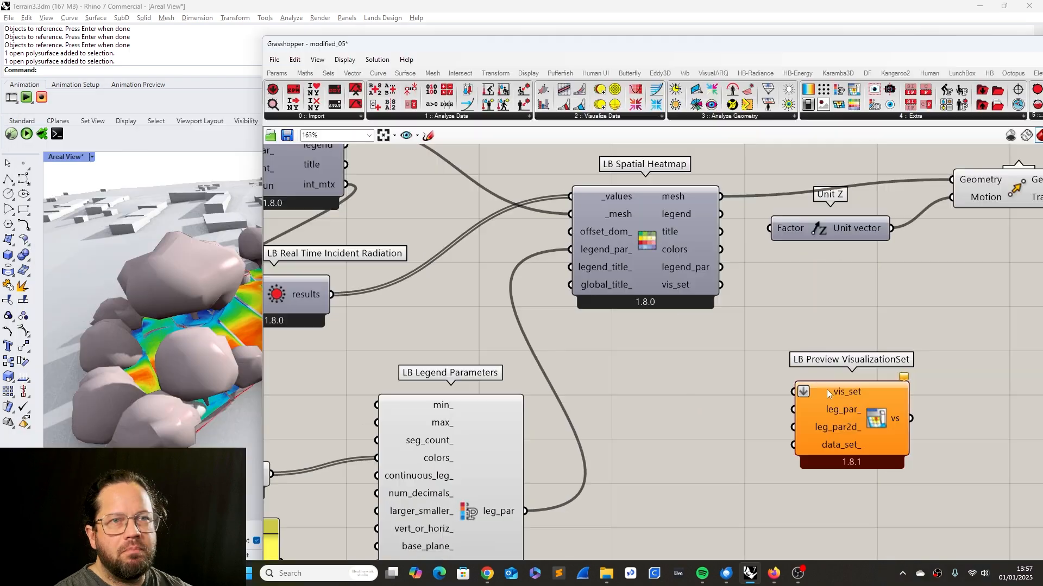
left_click_drag(827, 389, 860, 341)
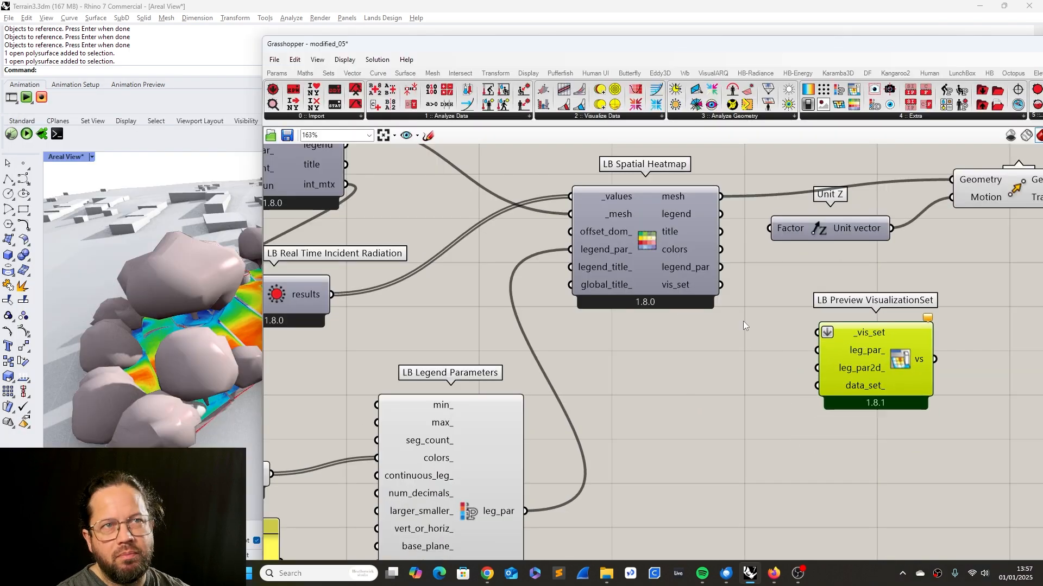
left_click_drag(721, 285, 819, 333)
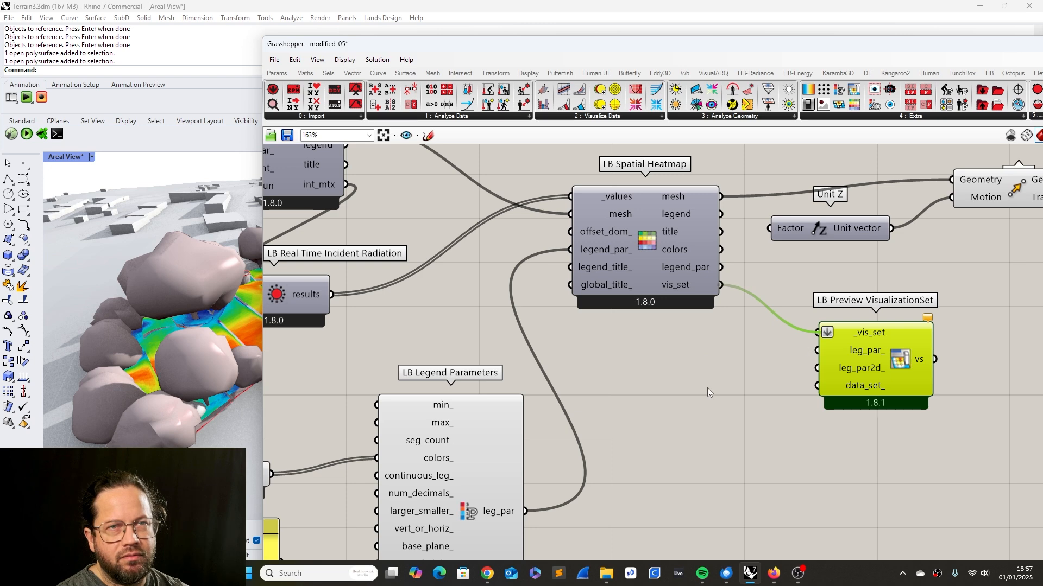
left_click_drag(407, 44, 619, 84)
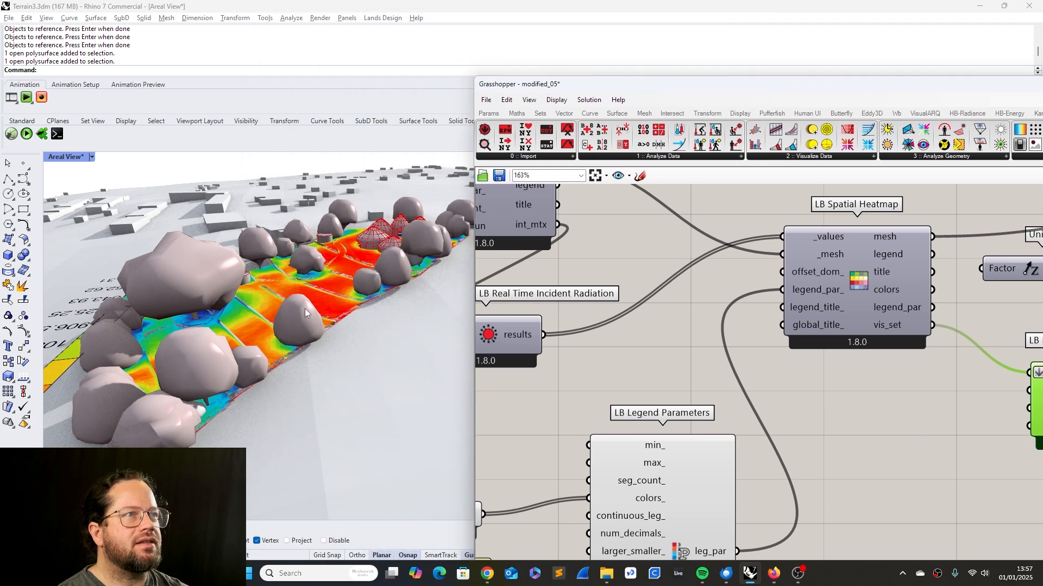
scroll(311, 364, "down", 5)
scroll(311, 364, "up", 5)
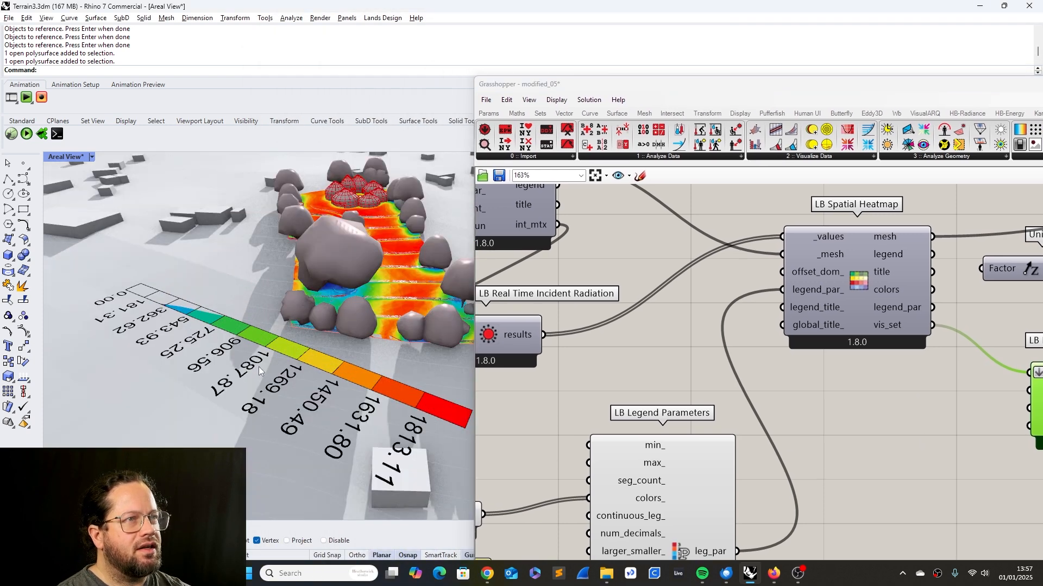
scroll(264, 359, "down", 4)
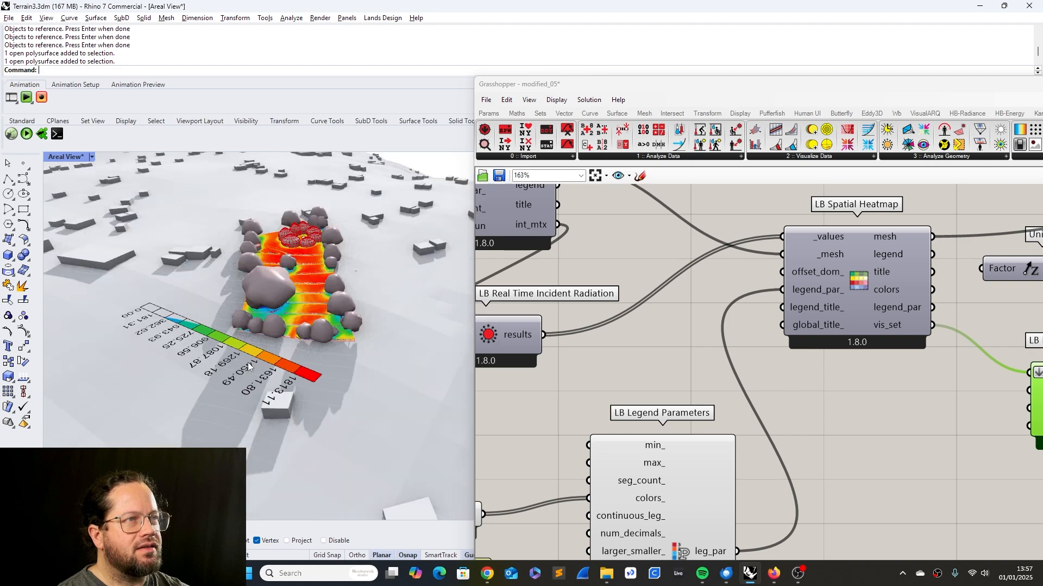
right_click_drag(288, 363, 234, 364)
Disconnect LB Spatial Heatmap's mesh output from the Move component's Geometry input.
left_click(570, 377)
scroll(570, 378, "down", 3)
scroll(812, 298, "up", 3)
left_click(716, 299)
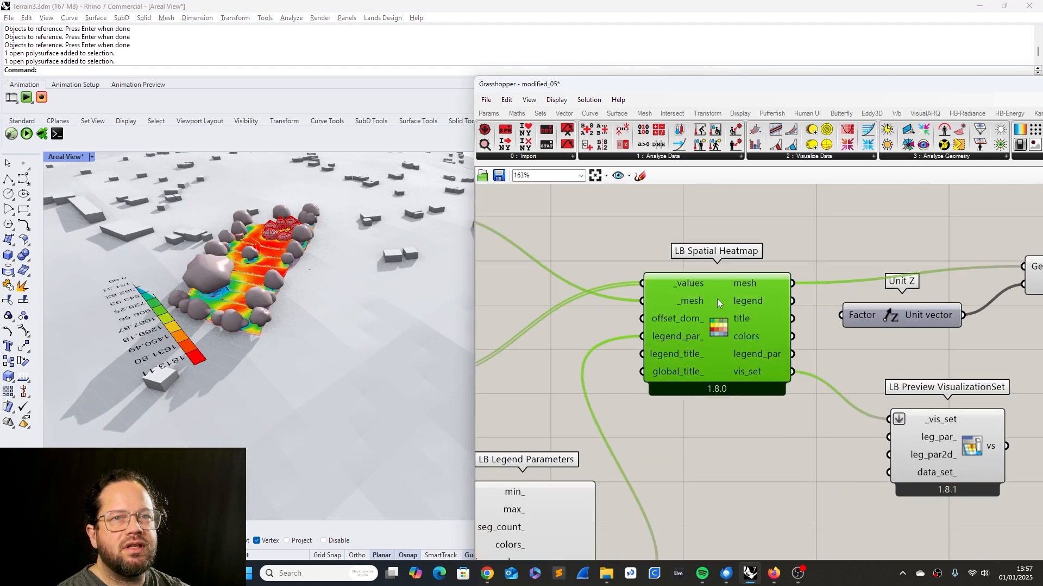
right_click(920, 293)
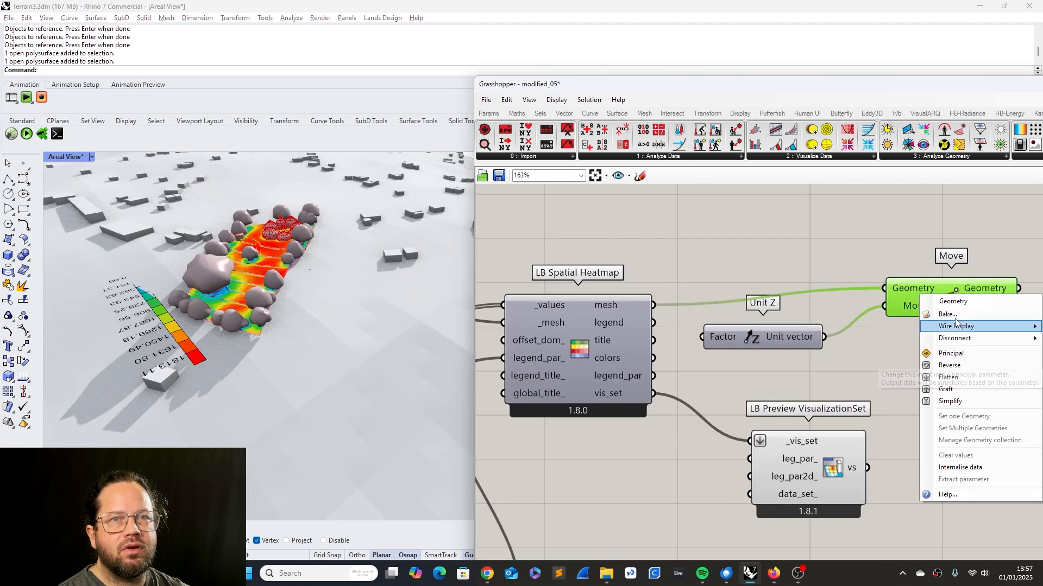
left_click(860, 246)
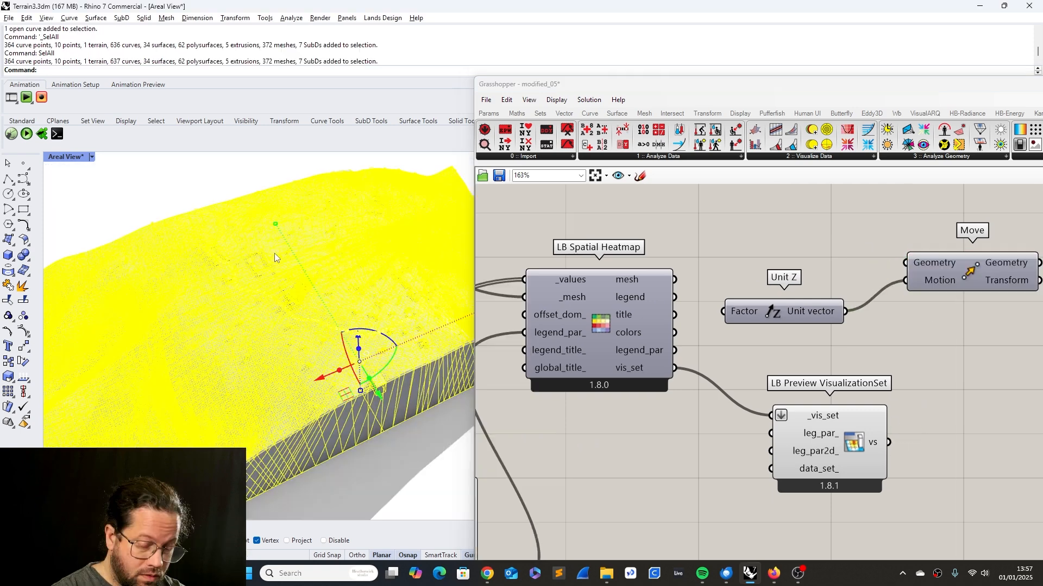
Hide all selected Rhino objects, draw a tall box beside the heatmap, and inspect the visualization and its legend.
left_click(21, 121)
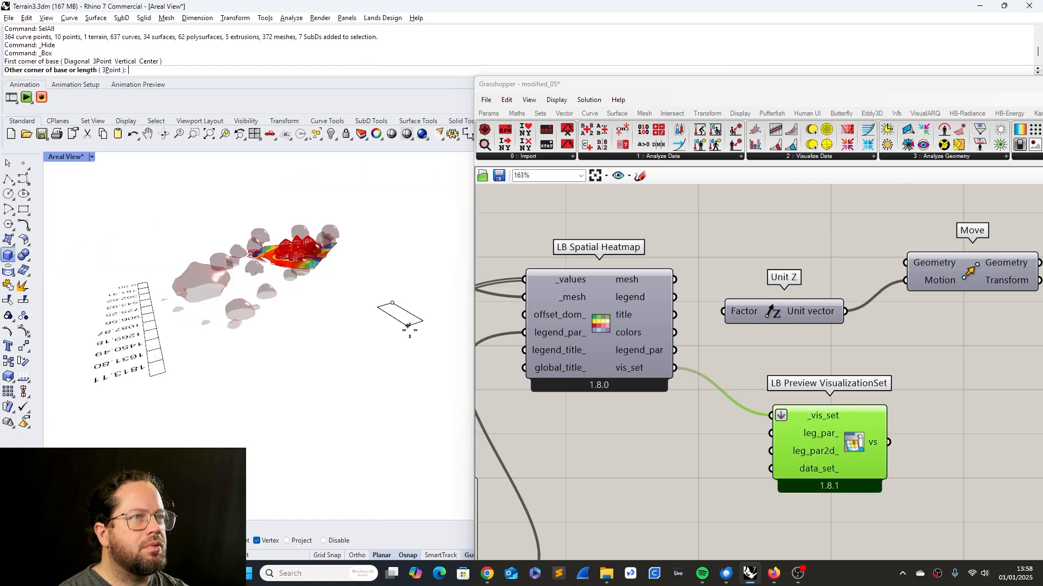
left_click(407, 325)
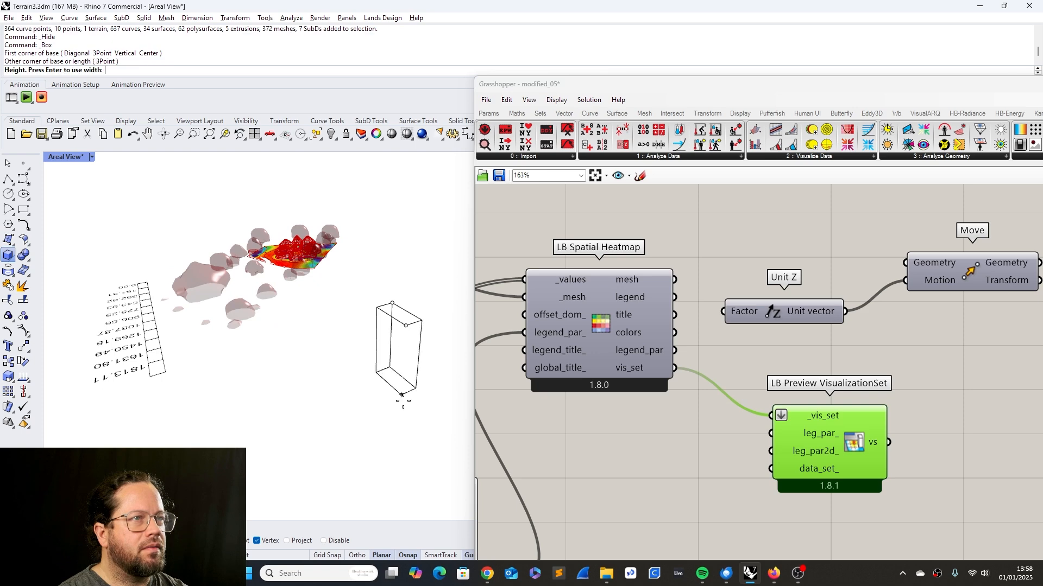
left_click(402, 462)
mouse_move(331, 288)
right_mouse_down()
mouse_move(321, 335)
mouse_move(366, 358)
mouse_move(361, 371)
mouse_move(344, 333)
right_mouse_up()
scroll(328, 304, "up", 4)
left_click(720, 440)
scroll(310, 327, "down", 5)
scroll(324, 336, "up", 5)
scroll(365, 358, "down", 5)
scroll(344, 332, "up", 4)
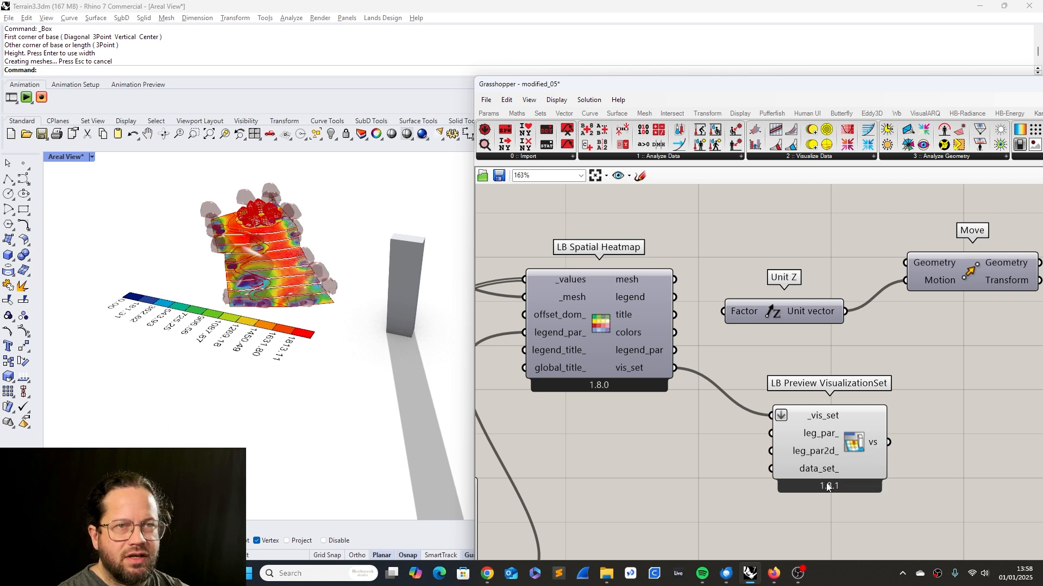
Shift LB Preview VisualizationSet and LB Incident Radiation slightly, and review how the radiation, heatmap and legend components are wired.
mouse_move(831, 441)
left_mouse_down()
mouse_move(864, 439)
mouse_move(847, 446)
left_mouse_up()
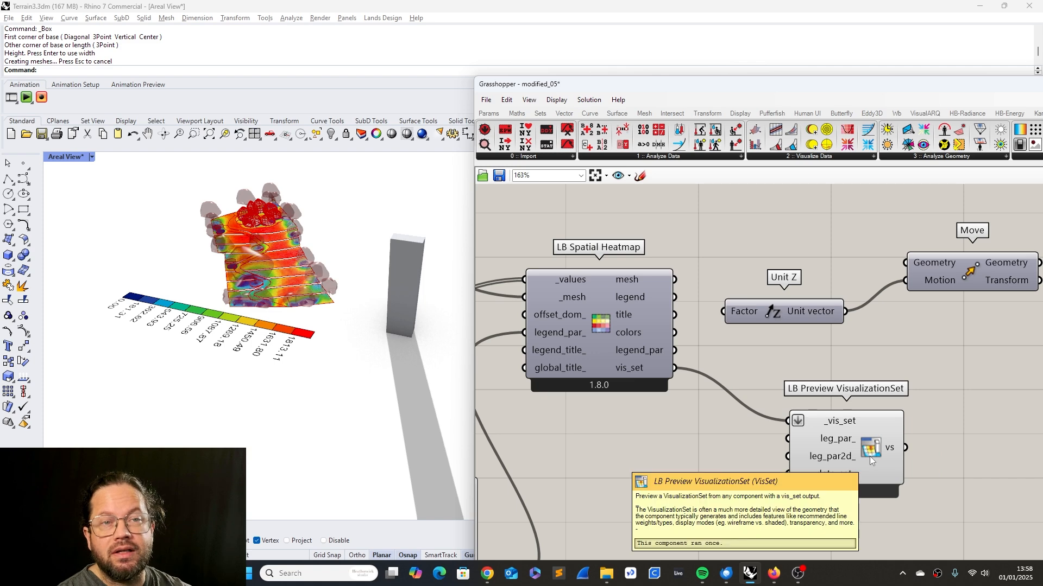
scroll(771, 404, "down", 5)
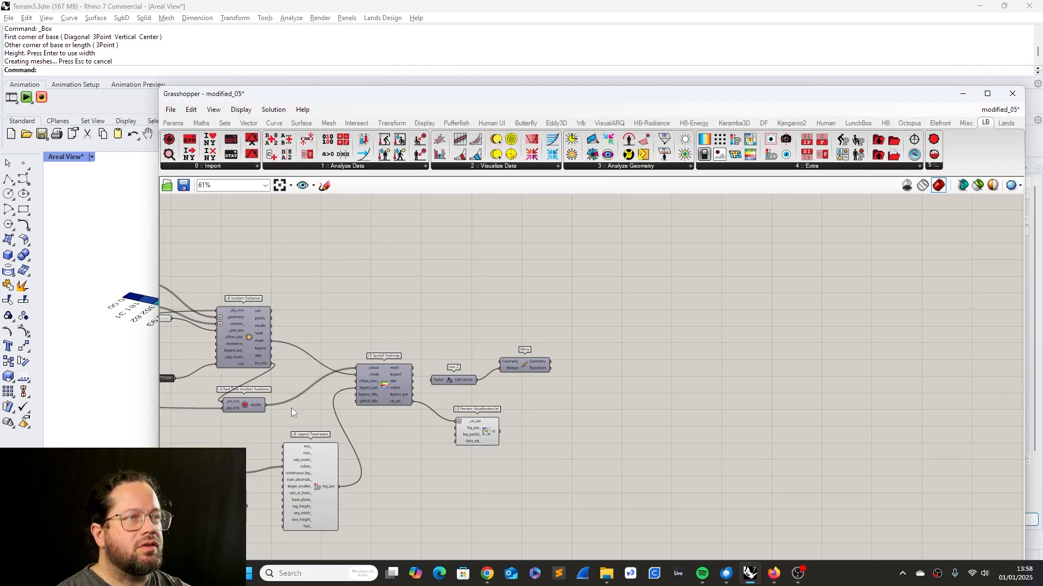
scroll(374, 409, "up", 3)
scroll(372, 407, "up", 5)
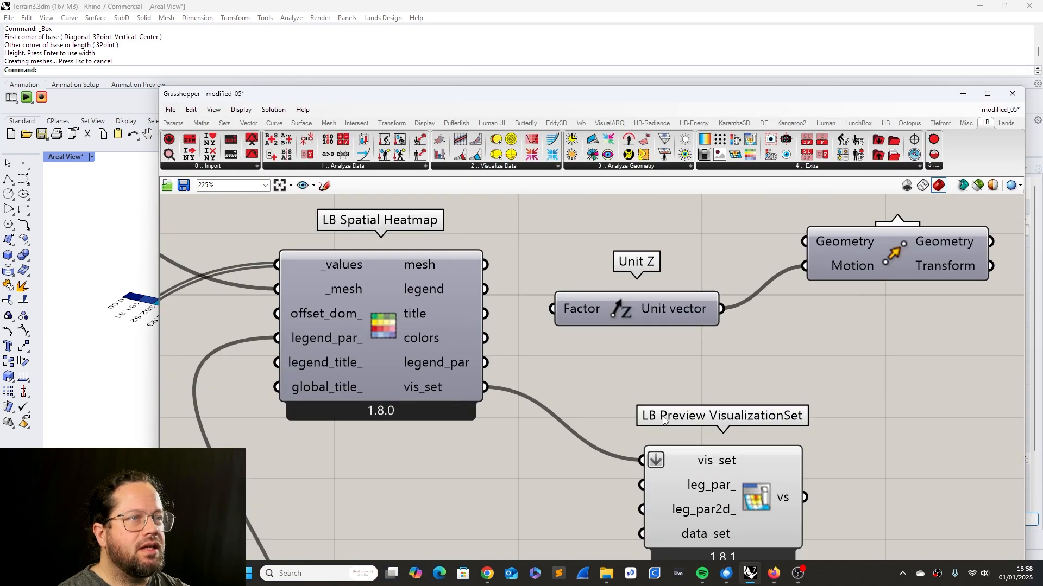
scroll(667, 418, "down", 8)
scroll(459, 364, "up", 6)
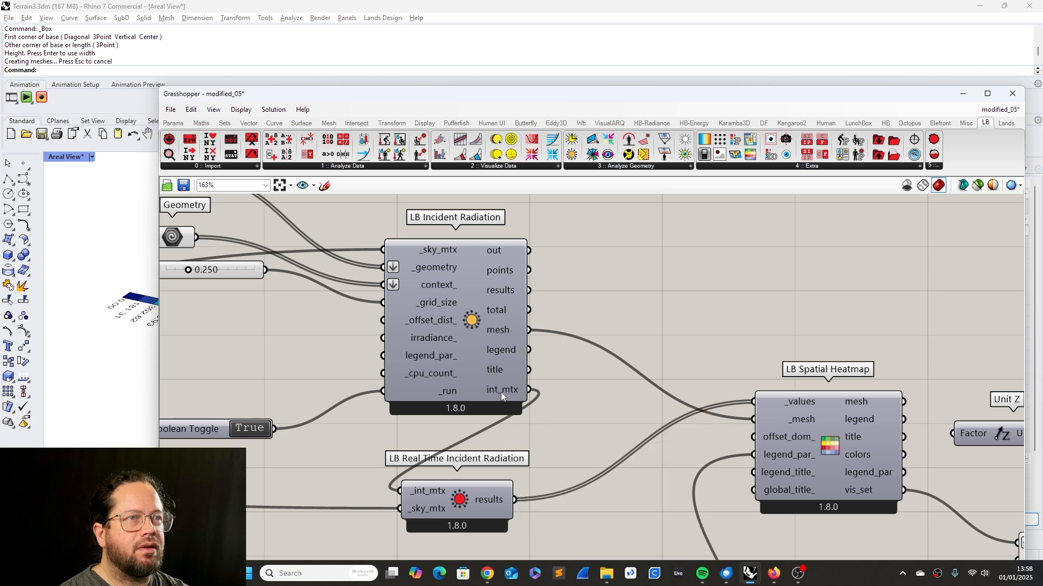
mouse_move(472, 285)
left_mouse_down()
mouse_move(500, 265)
mouse_move(470, 288)
mouse_move(477, 297)
left_mouse_up()
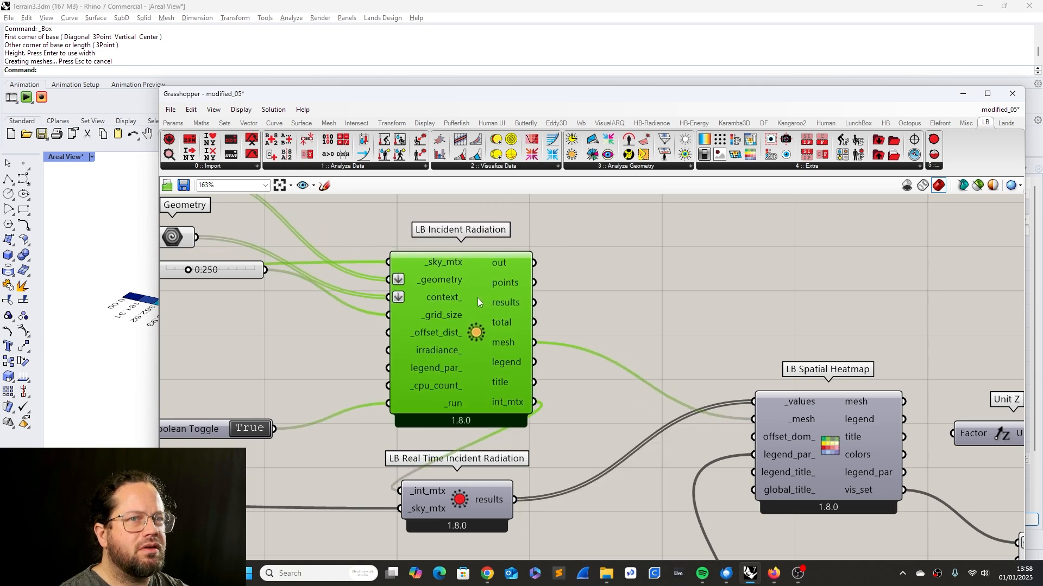
left_click(604, 307)
scroll(631, 304, "down", 5)
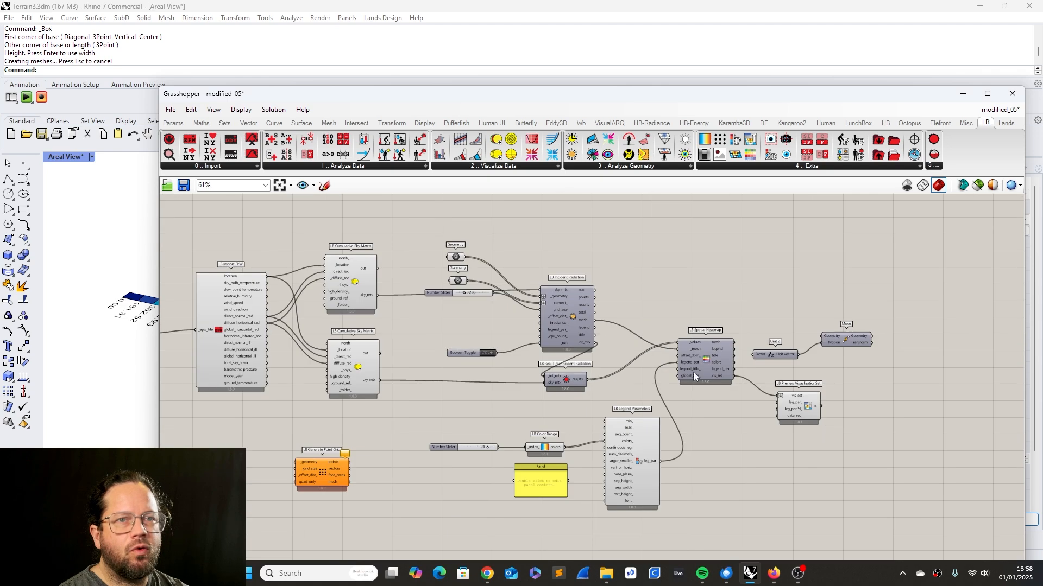
scroll(841, 410, "up", 5)
left_click_drag(724, 390, 746, 407)
left_click(838, 338)
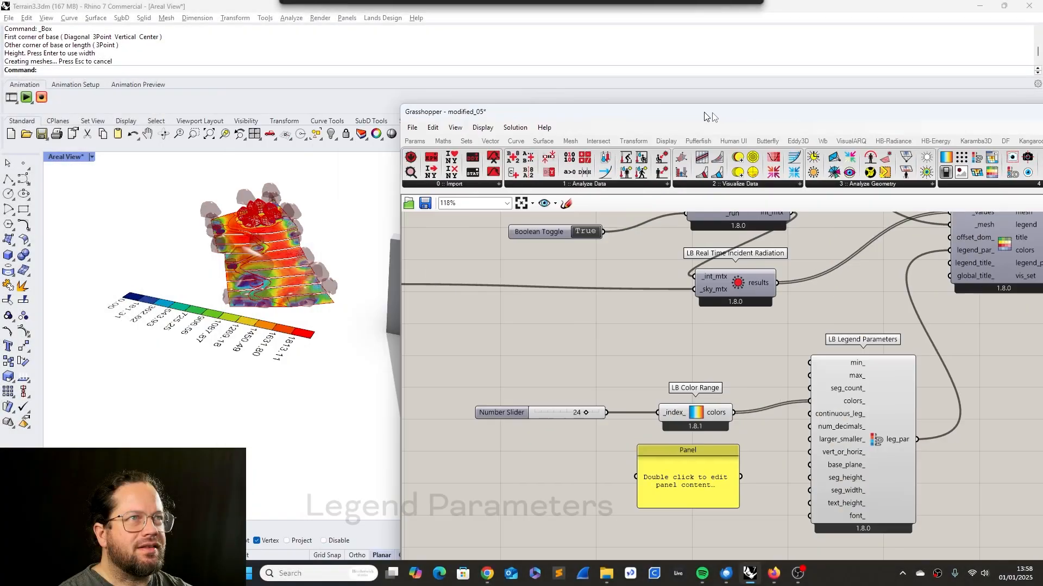
Duplicate the gradient index slider and place the copy above LB Color Range, near LB Legend Parameters.
left_click_drag(709, 117, 756, 115)
scroll(603, 368, "down", 2)
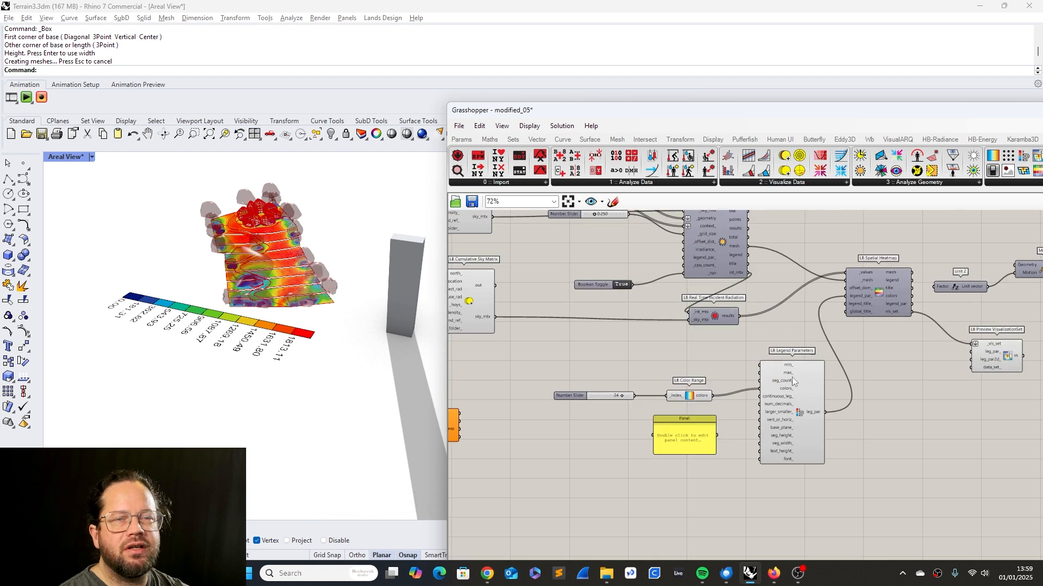
scroll(791, 377, "up", 3)
scroll(861, 365, "down", 3)
scroll(769, 373, "up", 2)
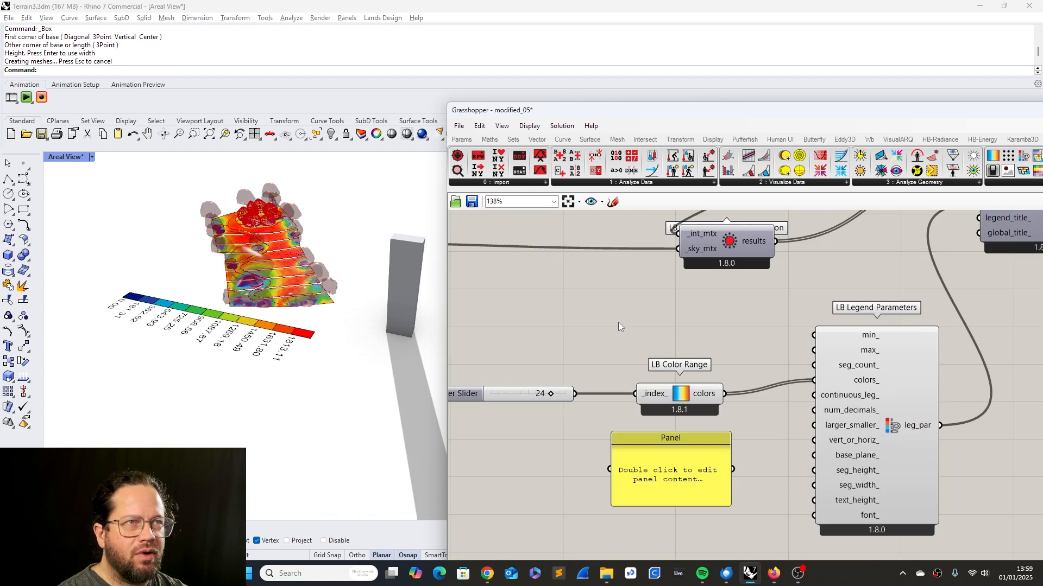
left_click_drag(675, 111, 615, 105)
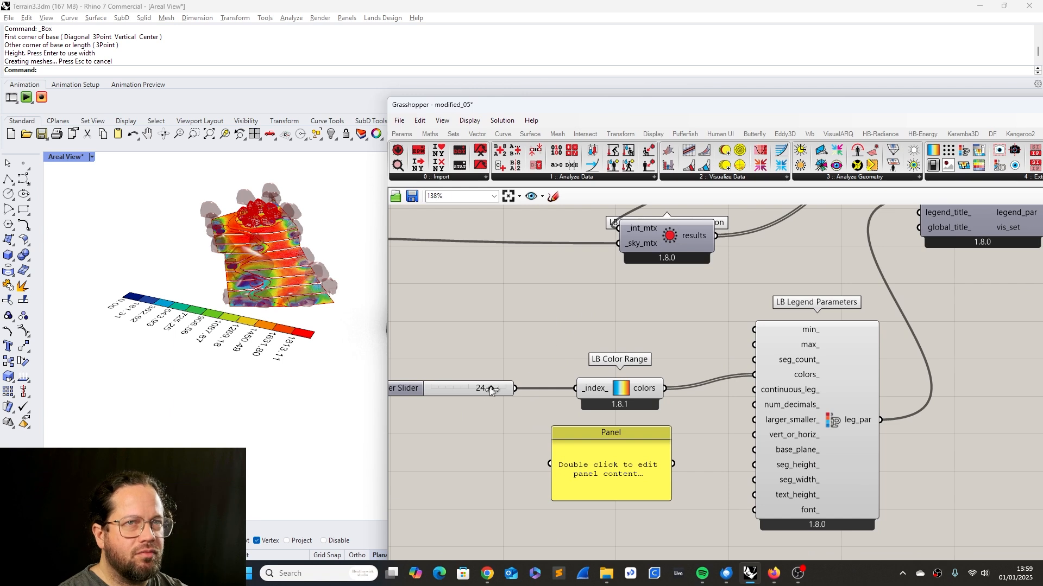
left_click(435, 390)
key("ctrl+c")
key("ctrl+v")
left_click_drag(450, 400, 530, 322)
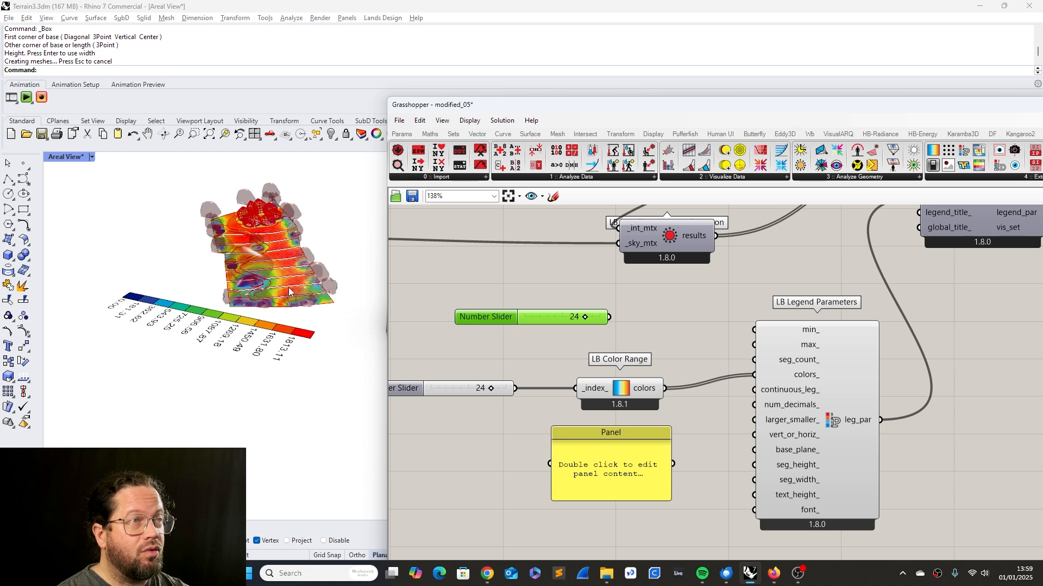
right_click_drag(273, 292, 237, 385)
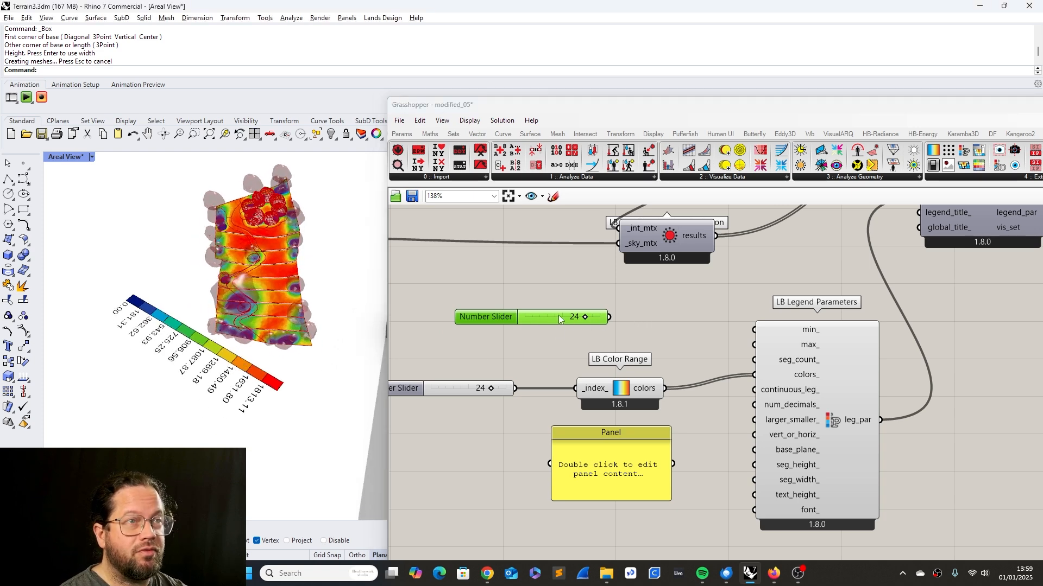
Orbit around the heatmap legend, check the duplicated slider's settings, and reposition that slider above LB Color Range.
right_click_drag(227, 320, 100, 360)
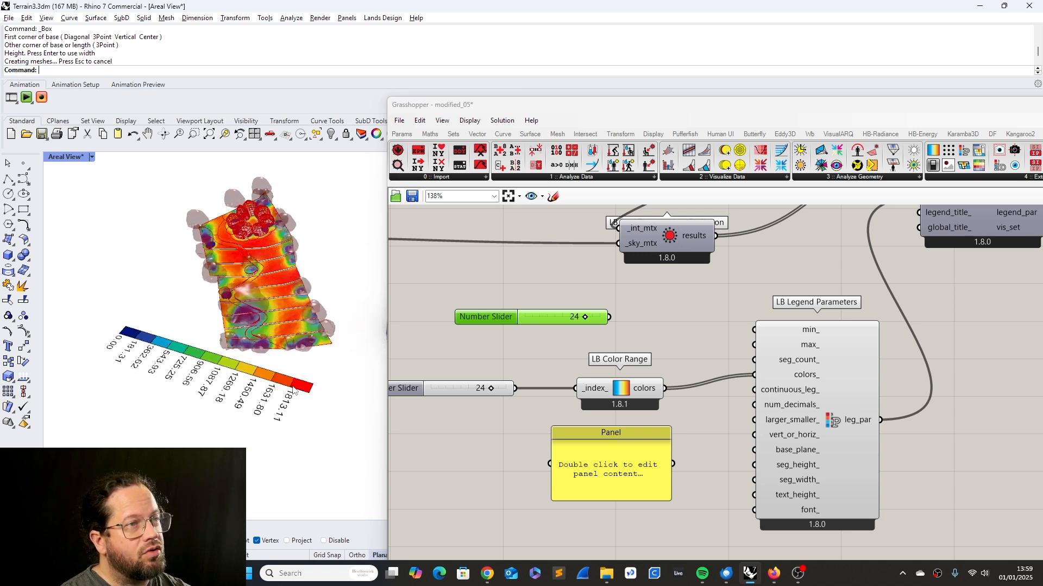
right_click_drag(333, 403, 337, 392)
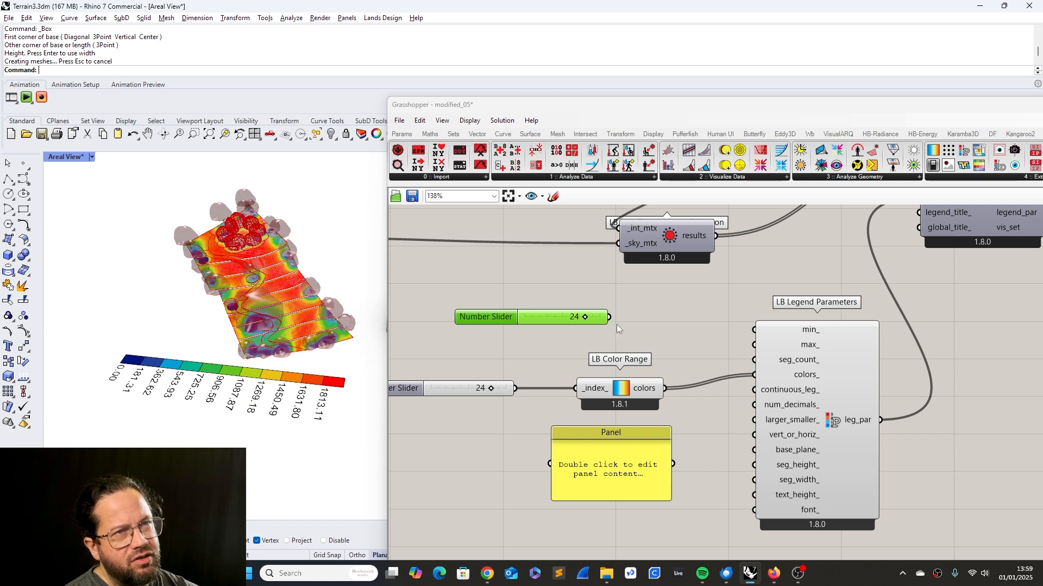
double_click(504, 318)
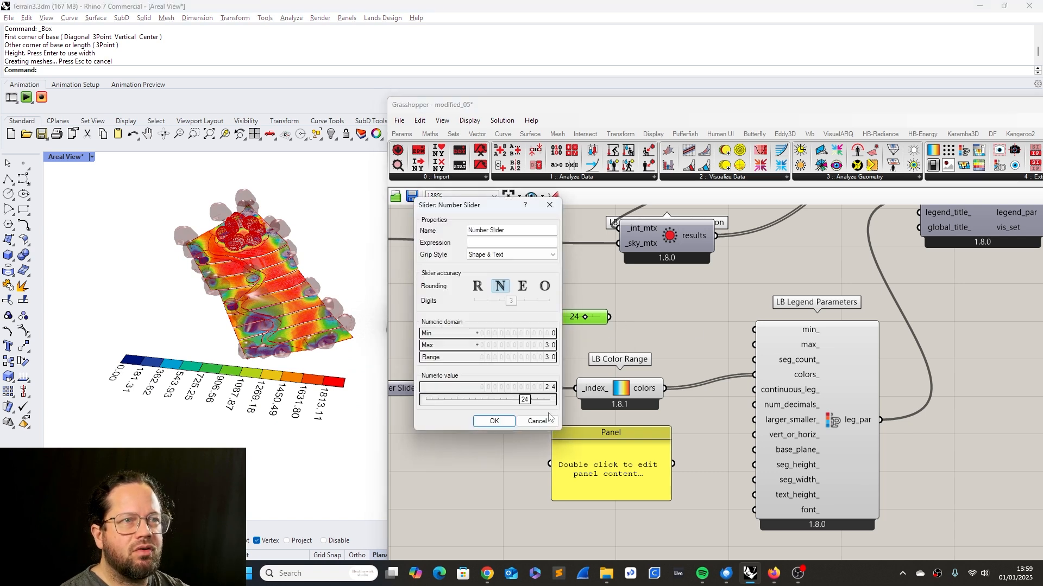
key("Return")
left_click_drag(534, 319, 581, 324)
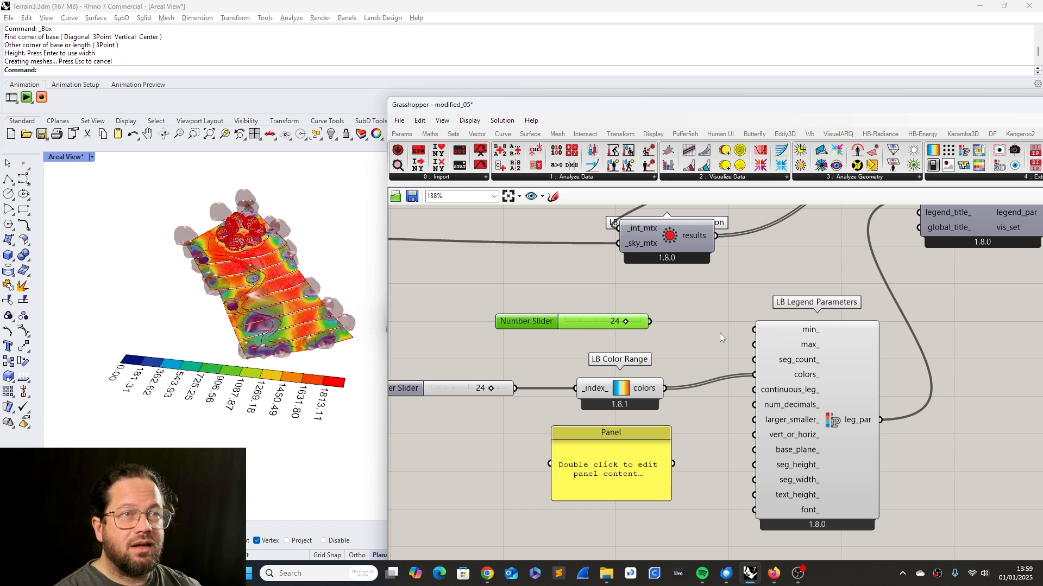
left_click_drag(569, 328, 586, 333)
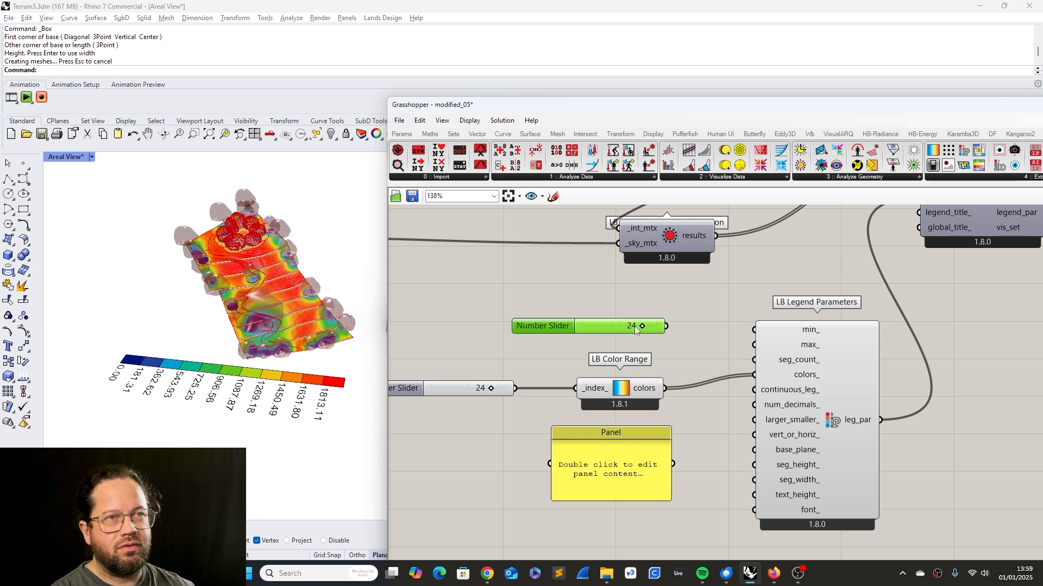
mouse_move(553, 325)
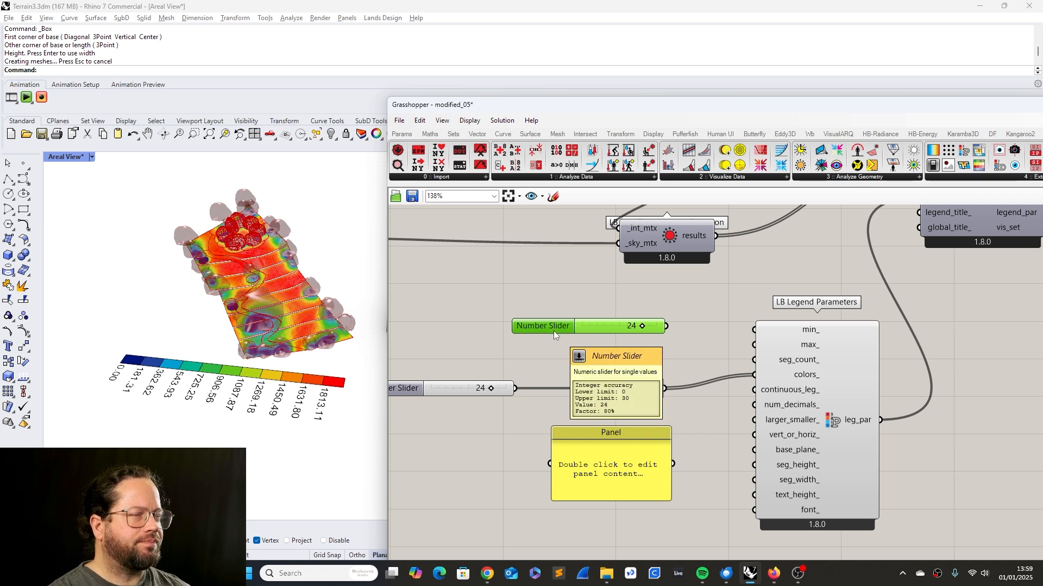
mouse_move(654, 386)
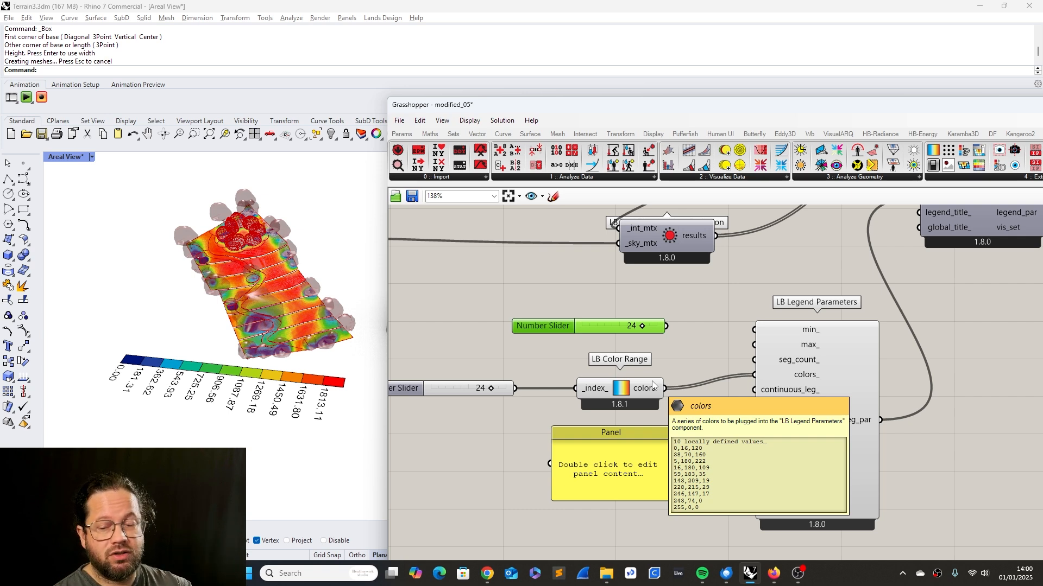
left_click_drag(552, 329, 508, 333)
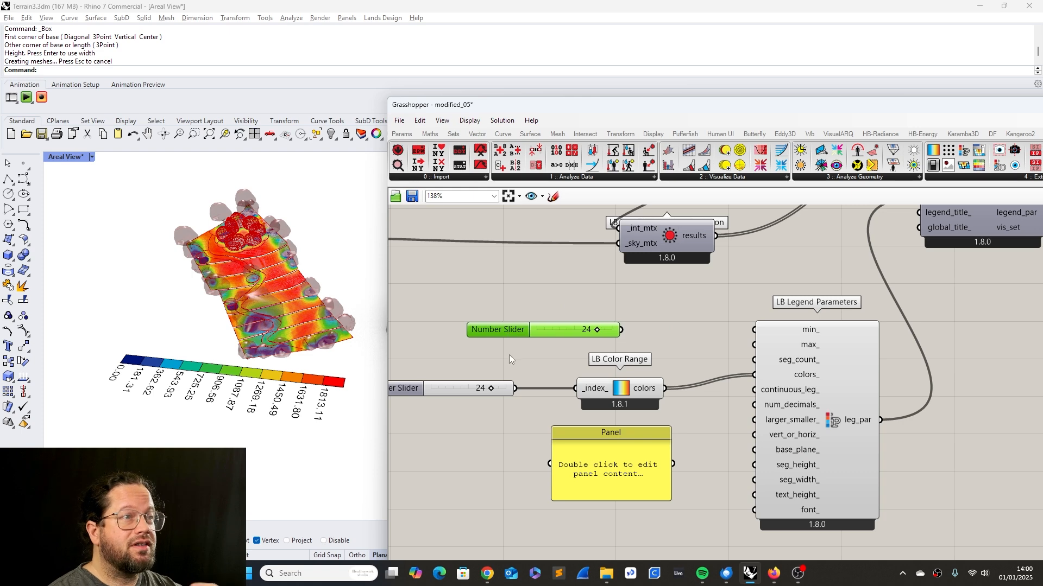
Review the definition around LB Legend Parameters and its max_ input, and move the duplicated slider slightly farther from the component.
scroll(664, 401, "down", 5)
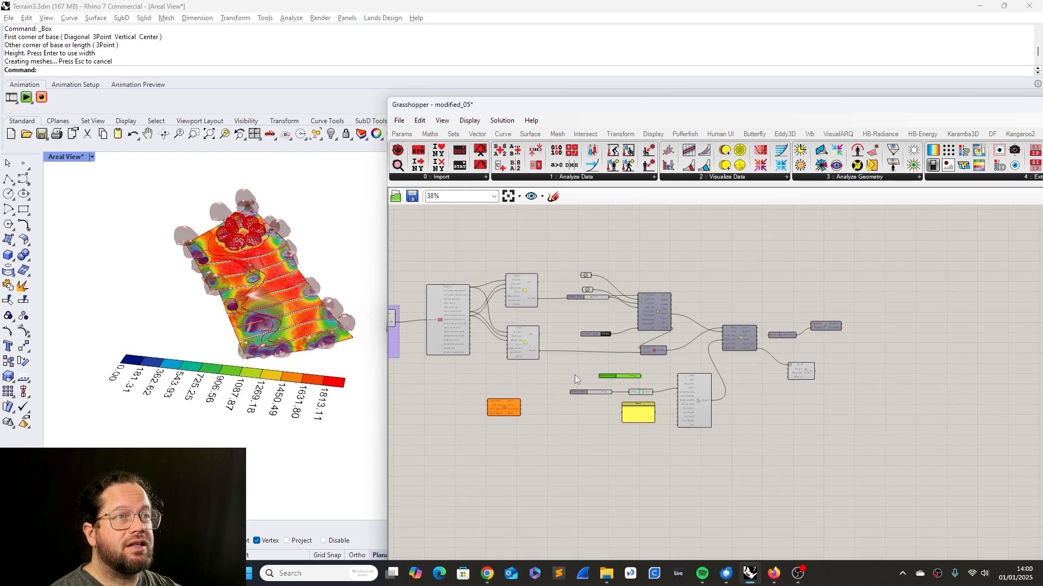
scroll(574, 375, "up", 4)
scroll(558, 307, "down", 4)
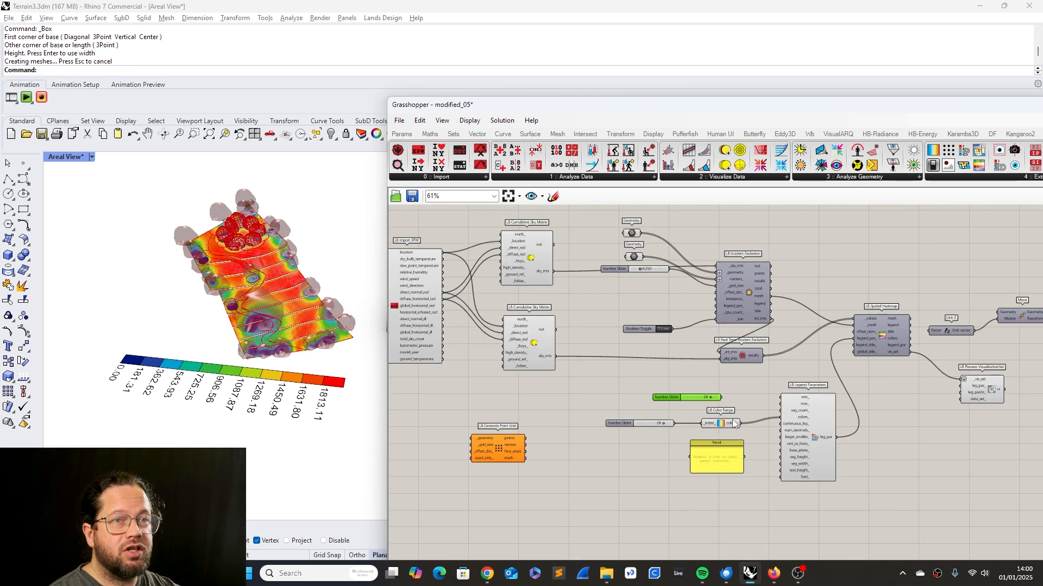
scroll(723, 432, "up", 5)
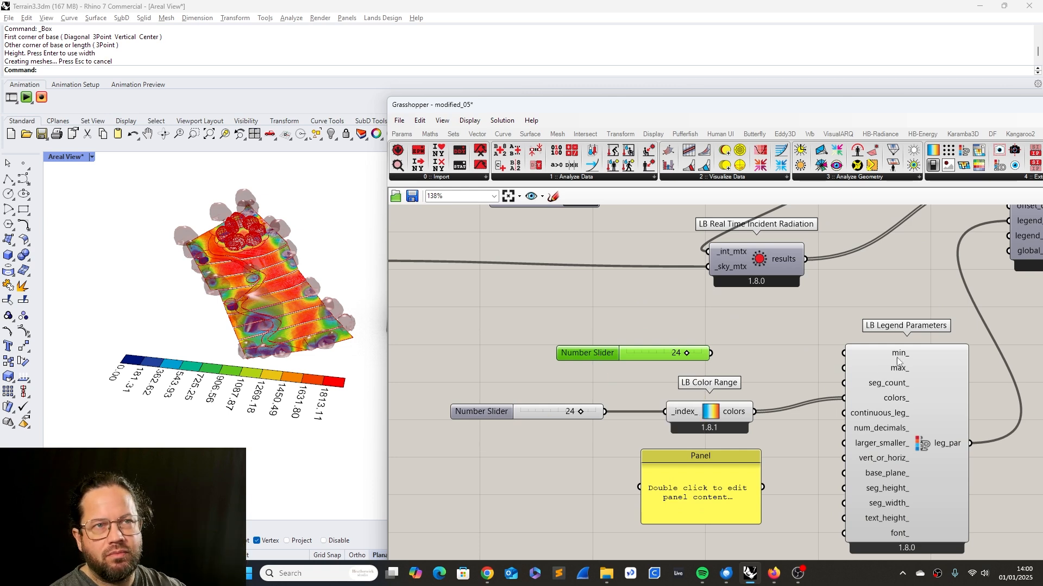
double_click(655, 354)
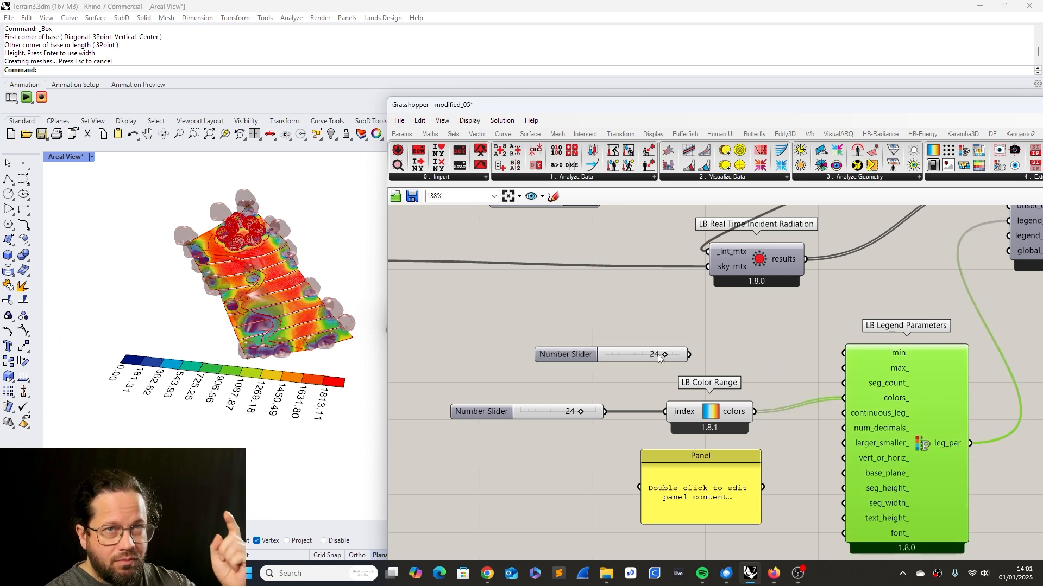
left_click_drag(621, 361, 558, 348)
left_click(766, 351)
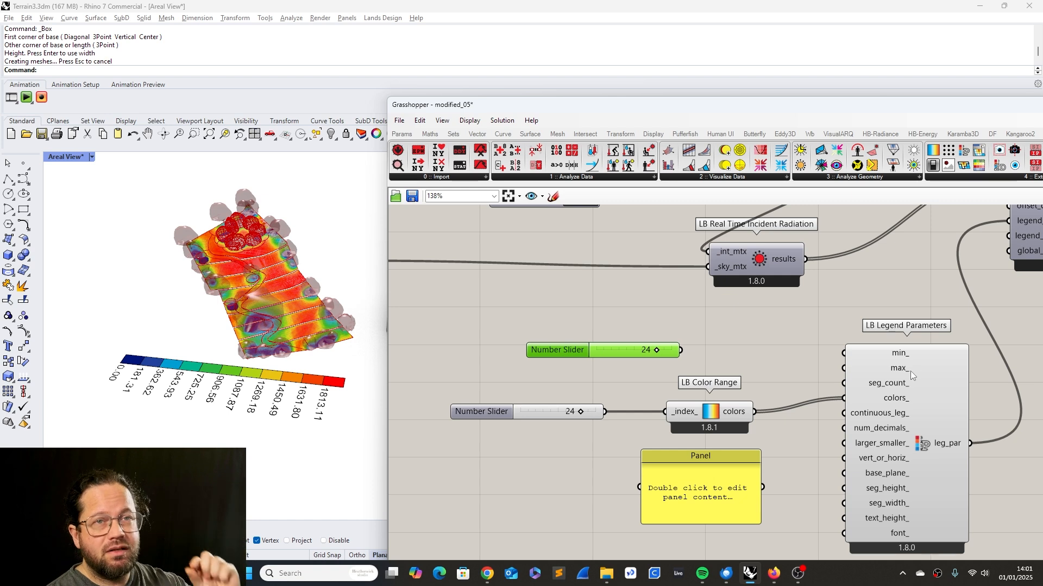
mouse_move(905, 373)
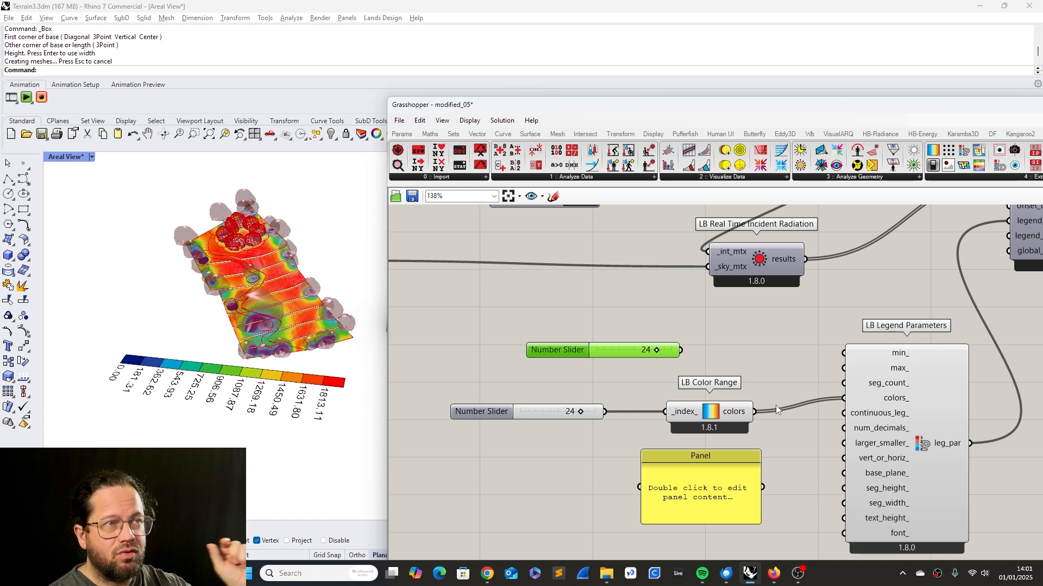
Configure the duplicated slider with decimal rounding and a 2000 maximum, set its value to 2000, and connect it to LB Legend Parameters' max_ input.
double_click(633, 351)
right_click_drag(294, 333, 312, 335)
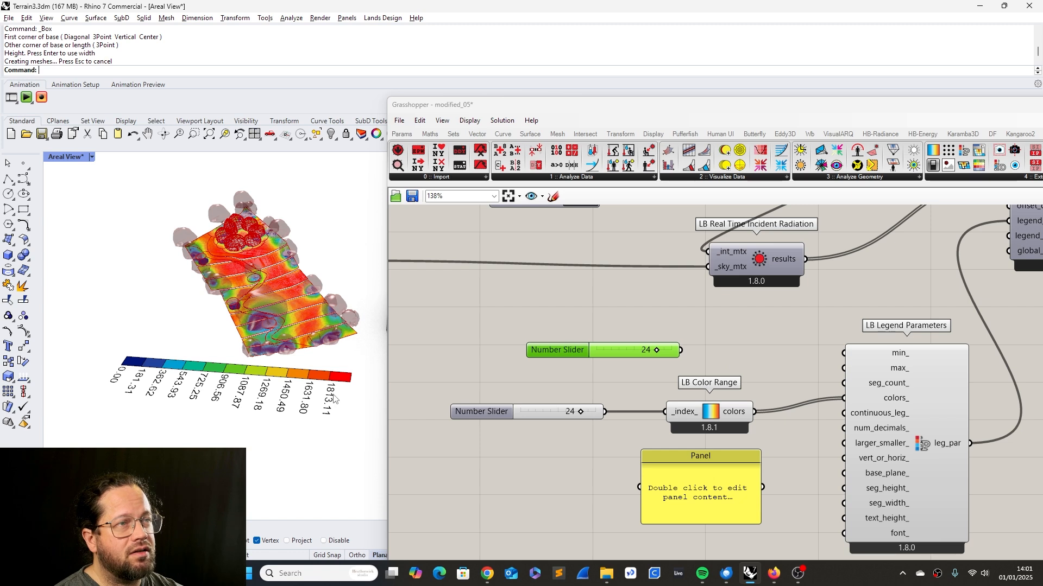
double_click(571, 351)
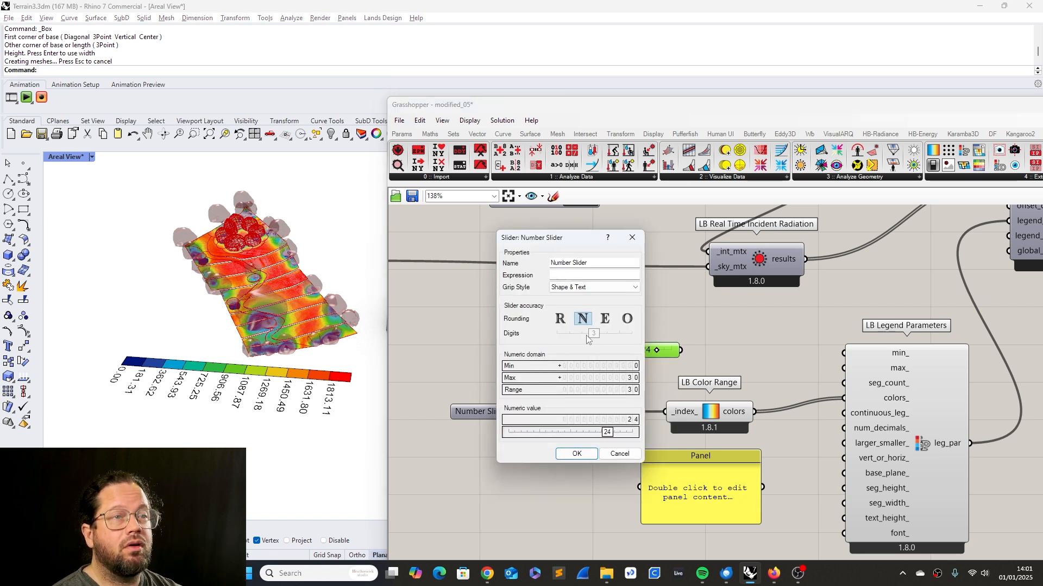
left_click(610, 378)
left_click(565, 321)
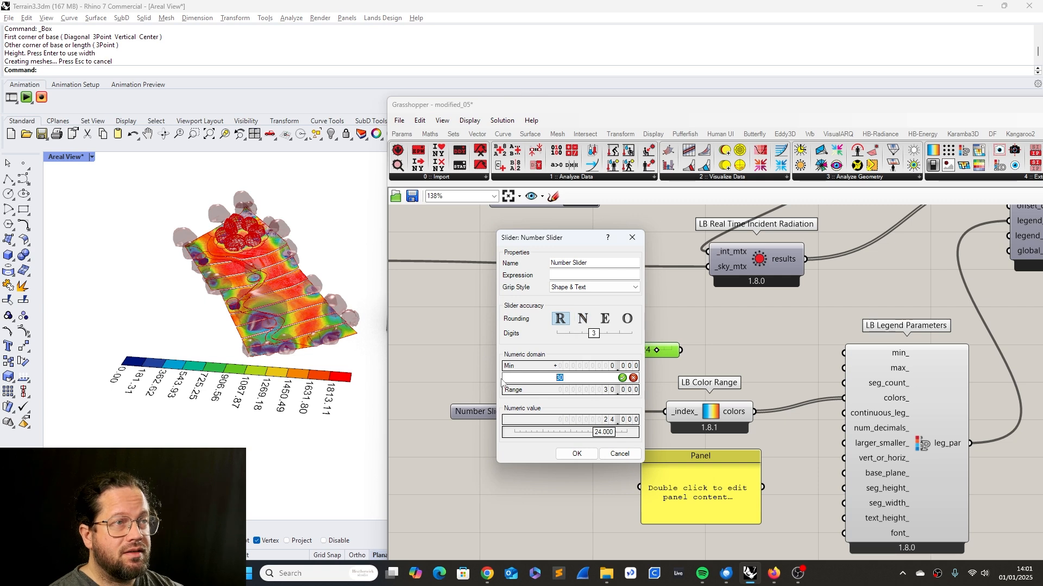
type("2000")
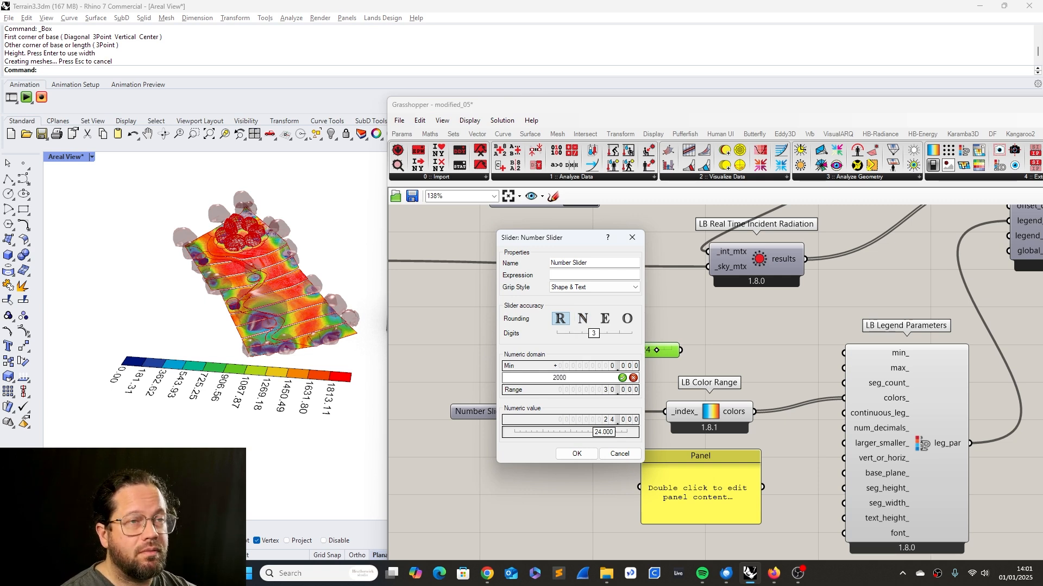
left_click(577, 454)
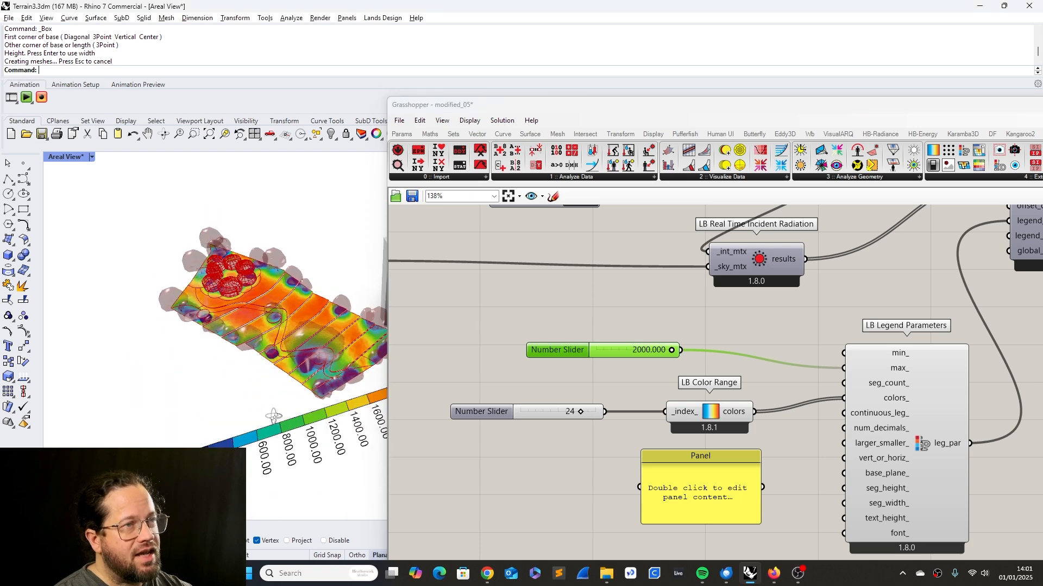
Examine the heatmap colours and legend values close up and from farther away, nudging the max_ slider slightly.
scroll(329, 441, "down", 5)
scroll(326, 437, "up", 5)
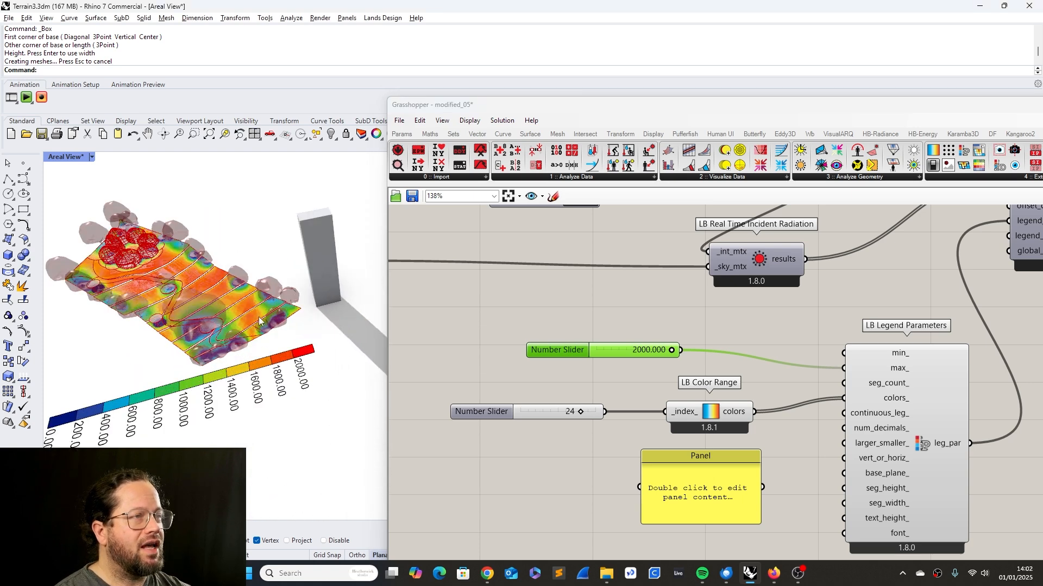
mouse_move(258, 322)
right_mouse_down()
mouse_move(312, 296)
mouse_move(274, 312)
right_mouse_up()
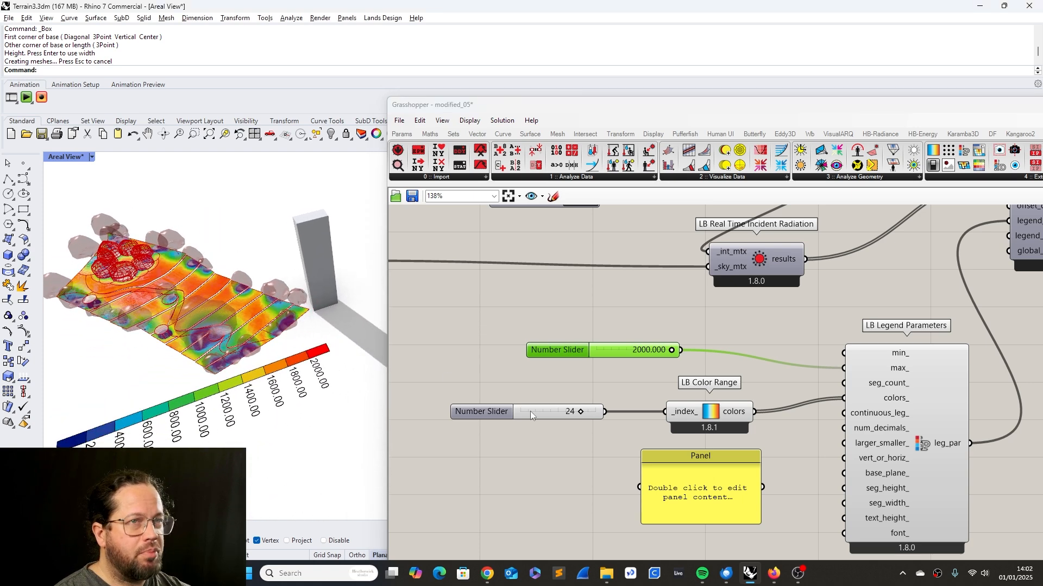
left_click_drag(555, 354, 559, 349)
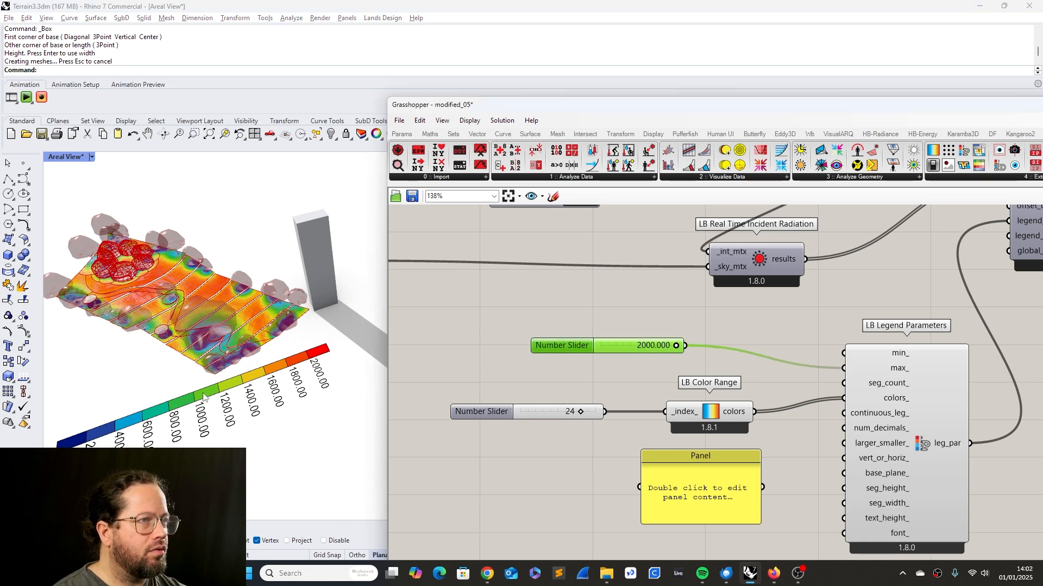
scroll(211, 418, "up", 3)
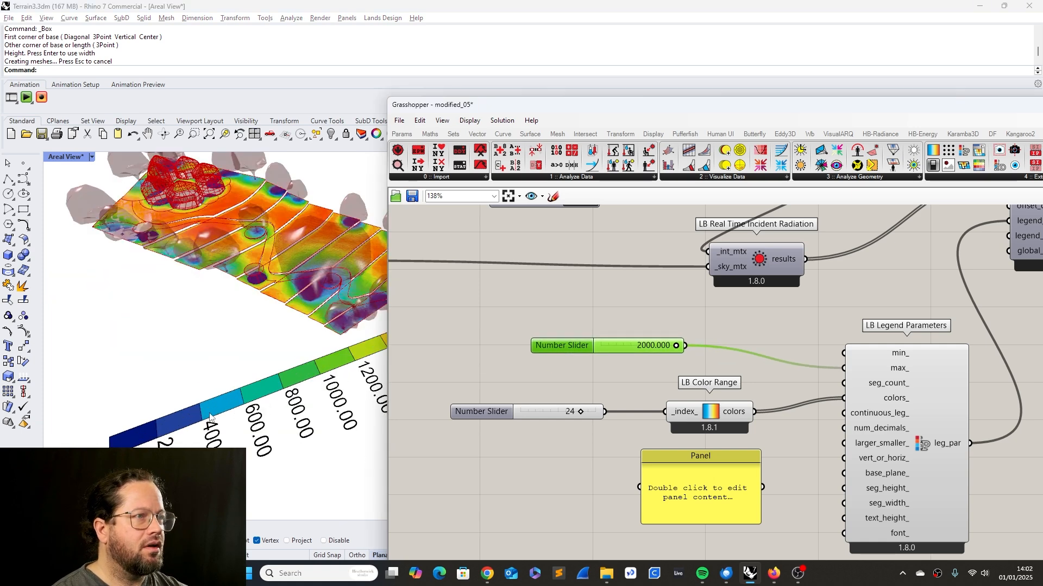
scroll(282, 411, "down", 5)
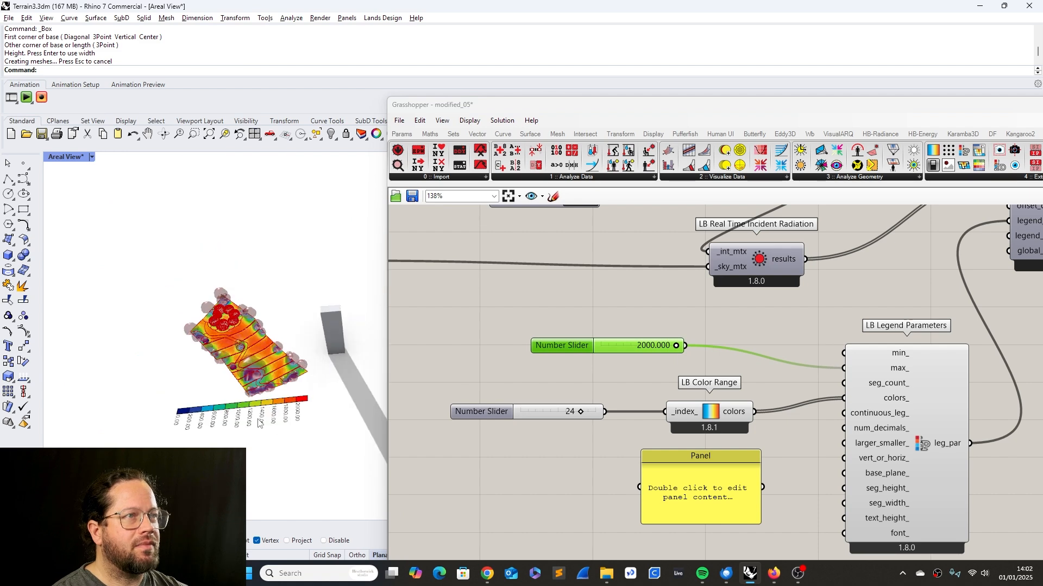
scroll(283, 405, "up", 3)
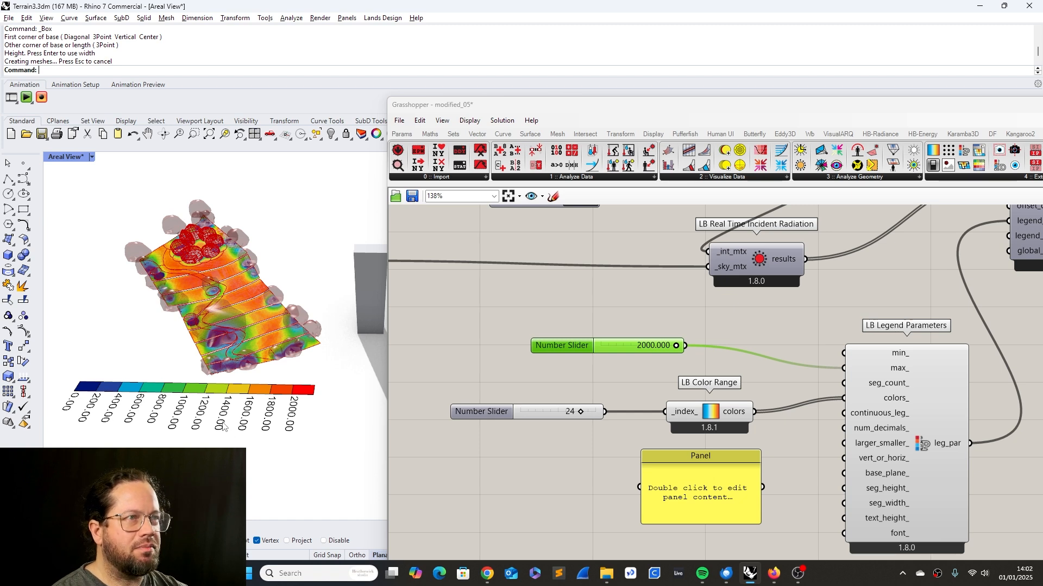
Reposition the 2000 slider beside LB Legend Parameters and check the options of the min_ input.
left_click_drag(568, 345, 558, 363)
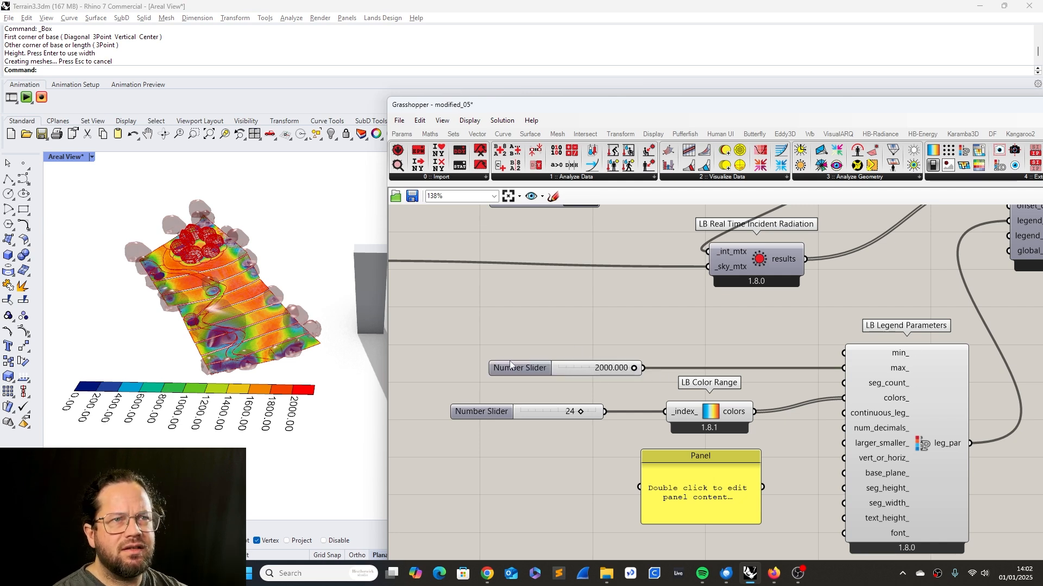
left_click(511, 364)
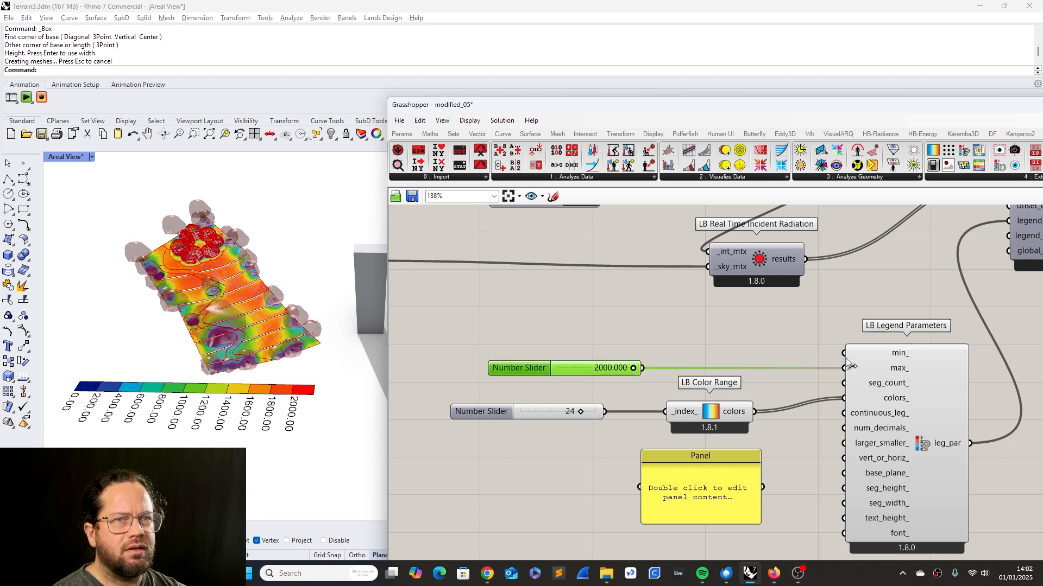
left_click(906, 359)
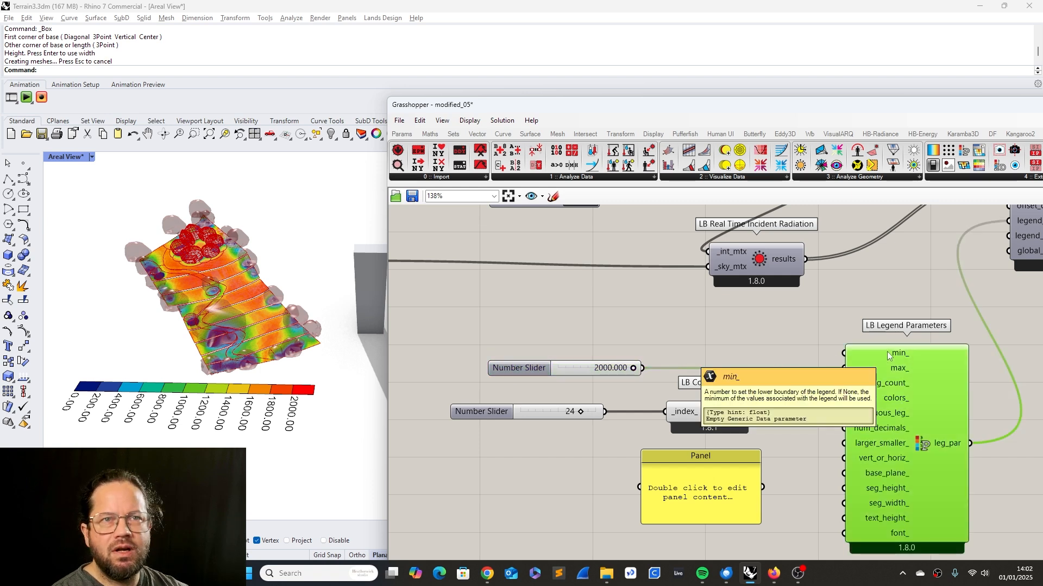
right_click(896, 355)
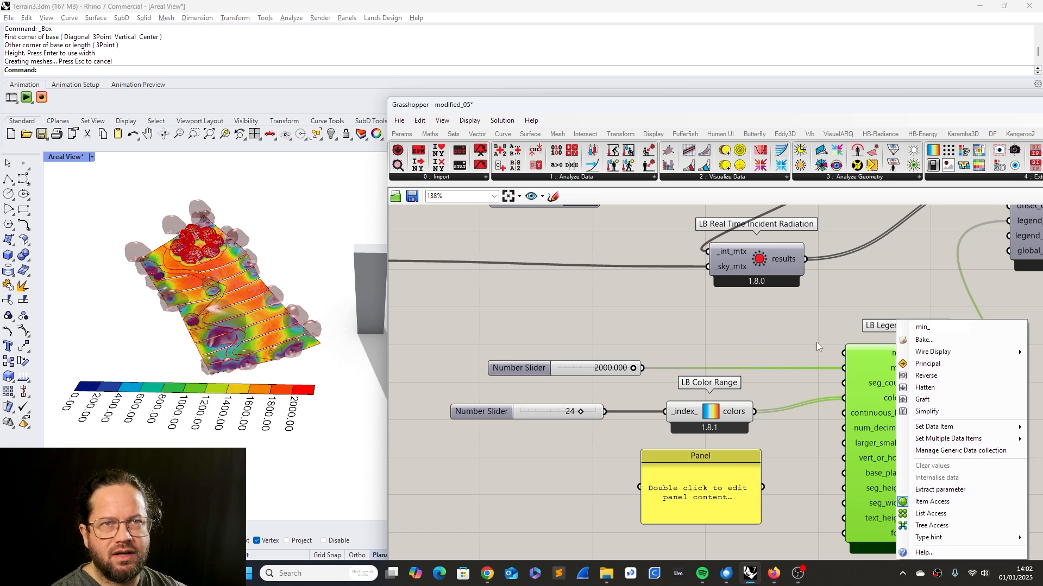
left_click(817, 343)
Rearrange the gradient index slider, LB Color Range and empty Panel beneath the 2000 slider, lining up the colour components with the colors_ input.
left_click_drag(454, 374, 771, 532)
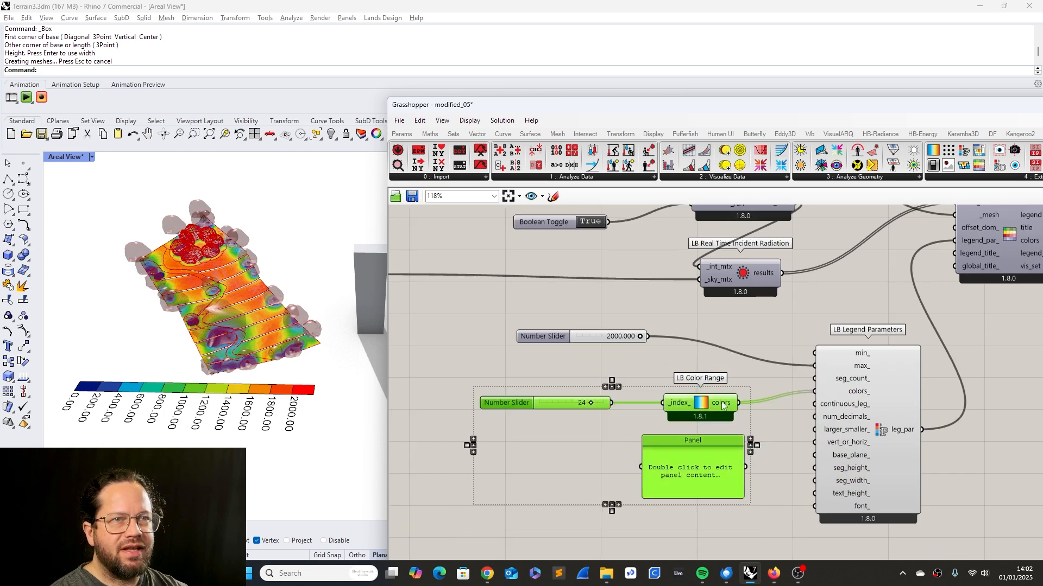
left_click_drag(722, 405, 714, 435)
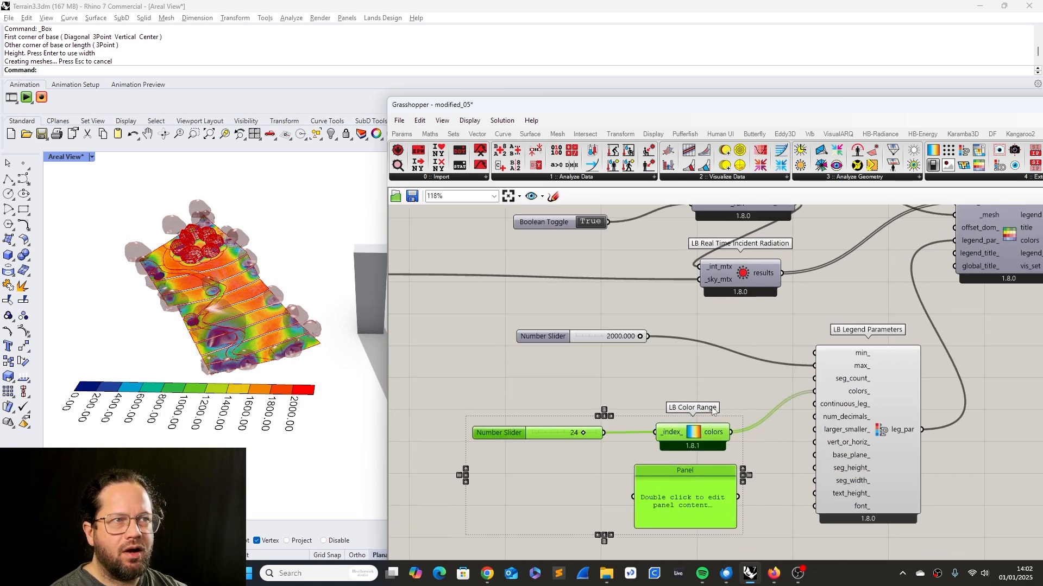
left_click(711, 380)
mouse_move(851, 383)
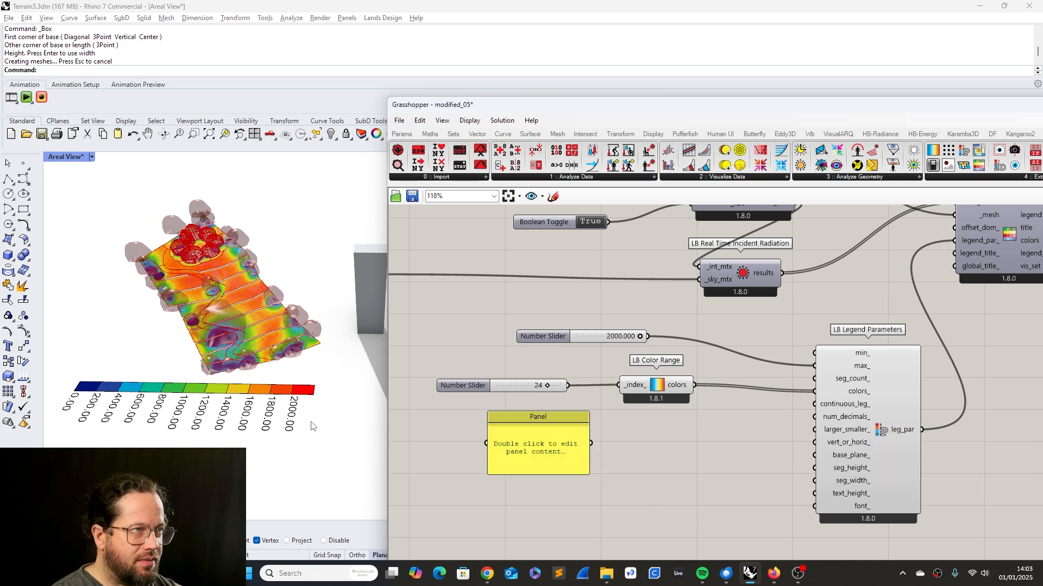
right_click_drag(311, 421, 315, 411)
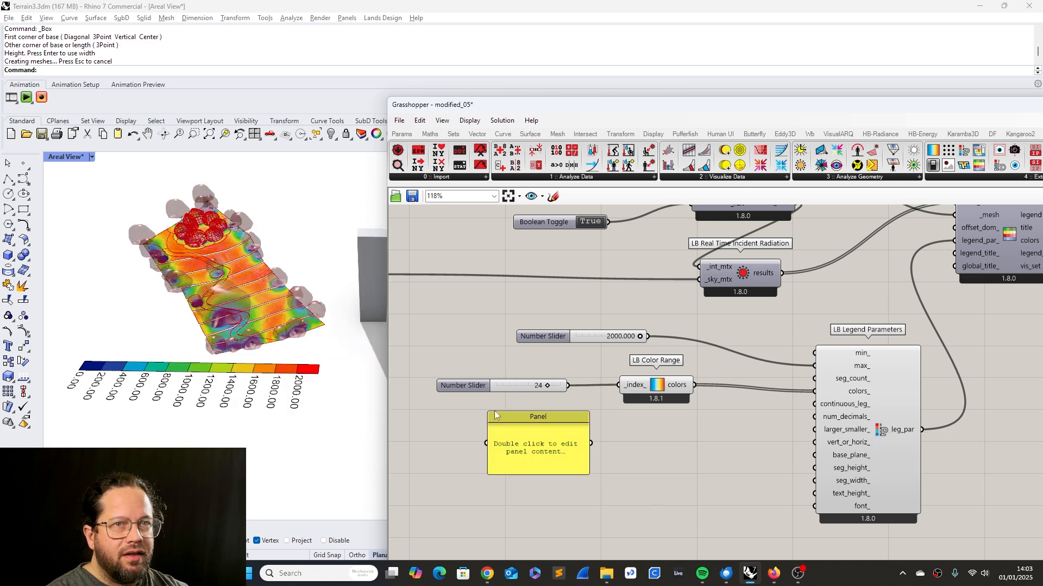
Duplicate the existing True Boolean Toggle, connect the copy to LB Legend Parameters' larger_smaller_ input, and place it beneath LB Color Range.
double_click(737, 462)
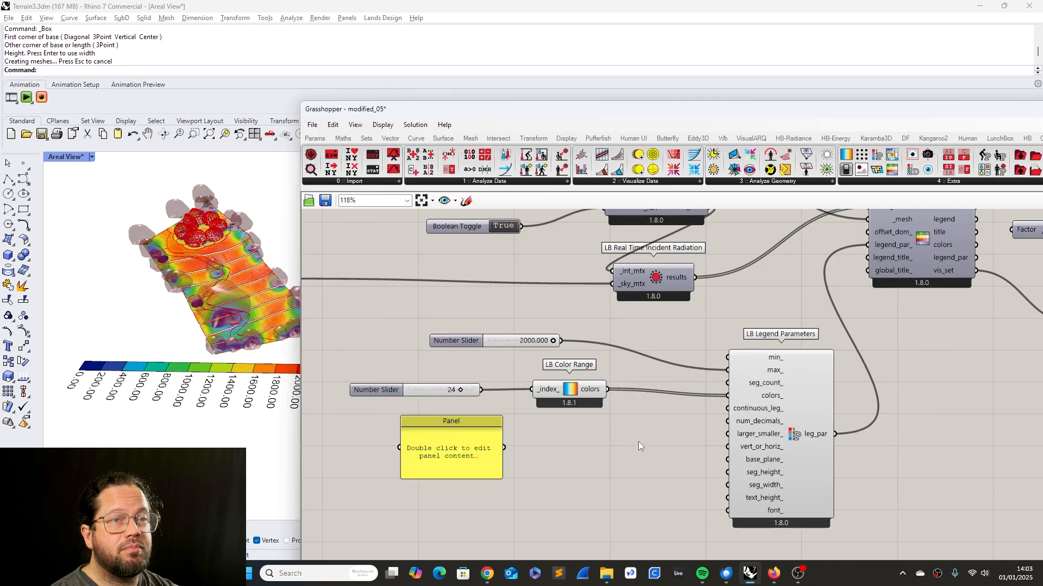
double_click(637, 441)
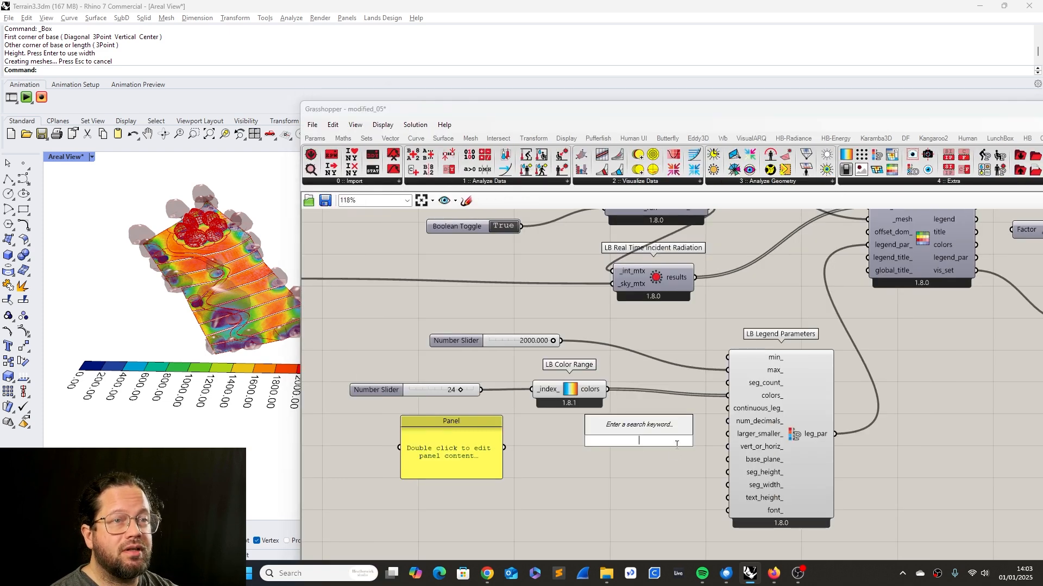
scroll(681, 364, "down", 1)
left_click(678, 361)
left_click(491, 247)
key("ctrl+c")
key("ctrl+v")
left_click_drag(513, 254, 750, 422)
scroll(670, 450, "up", 2)
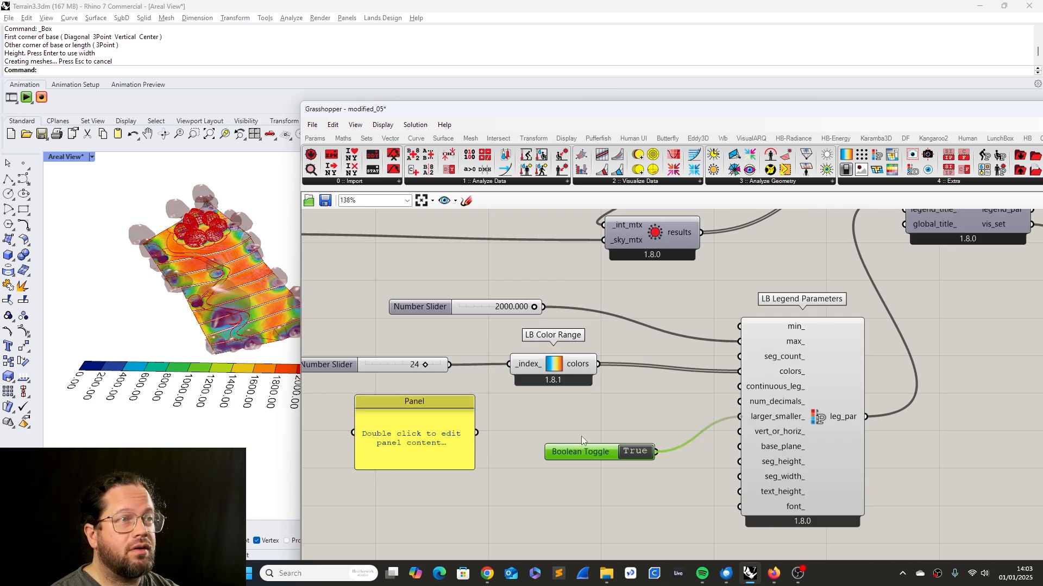
left_click_drag(602, 452, 603, 422)
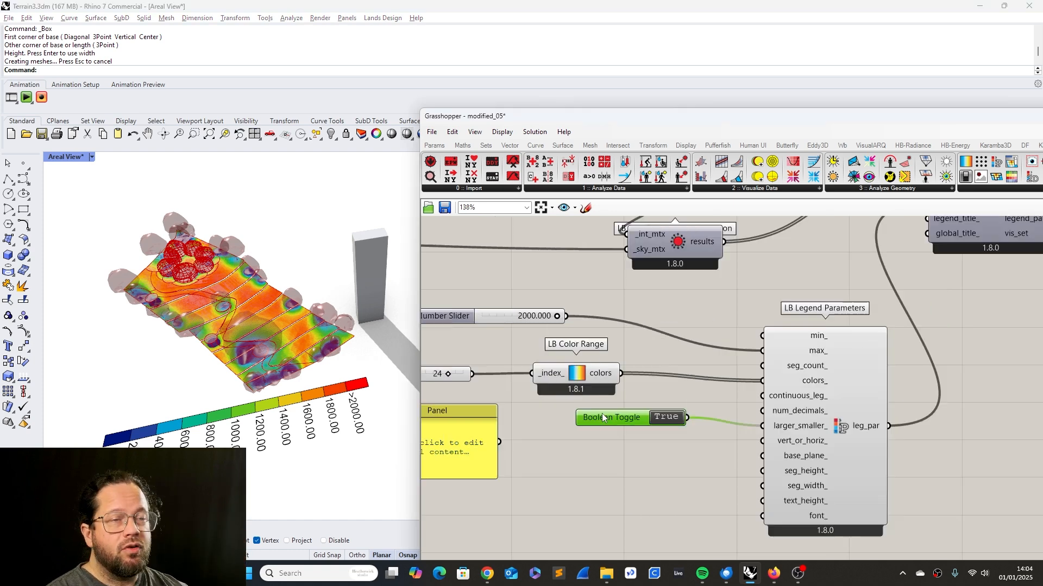
Duplicate the larger_smaller_ toggle, connect the copy to the vert_or_horiz_ input, and set it to False.
left_click_drag(602, 412, 603, 409)
left_click(624, 429)
left_click(625, 418)
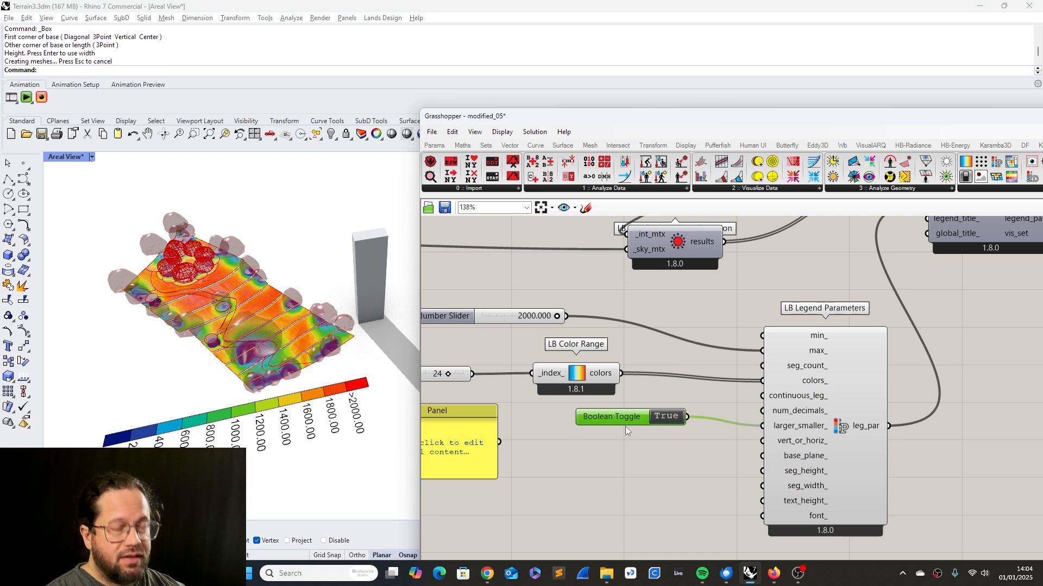
key("ctrl+c")
key("ctrl+v")
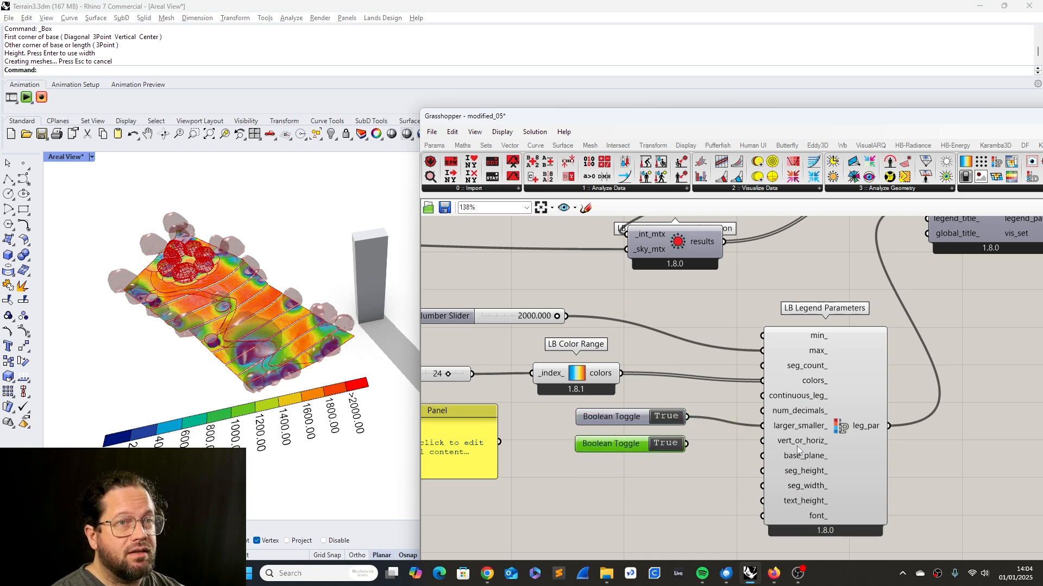
left_click_drag(686, 444, 762, 440)
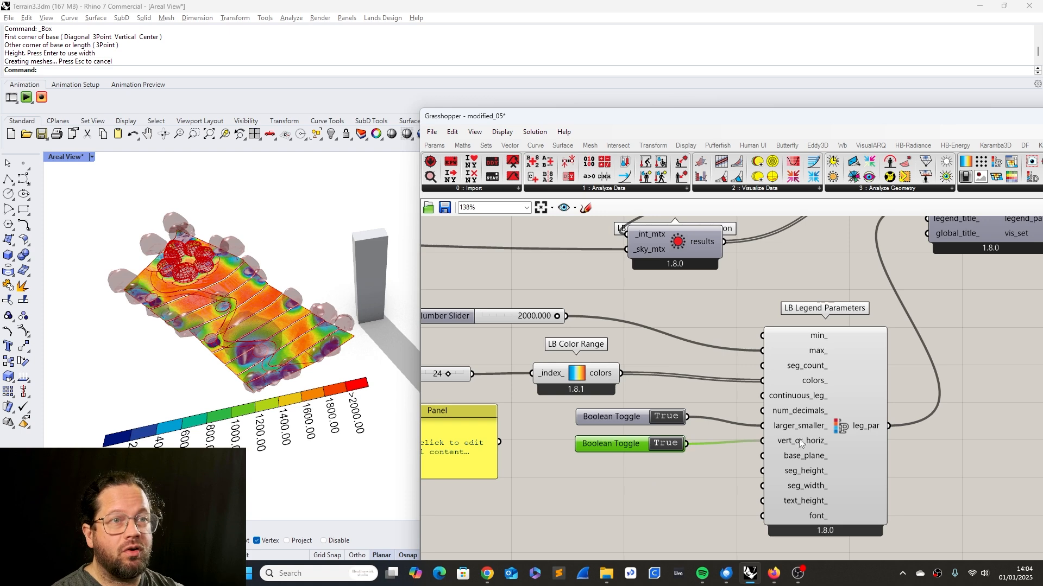
double_click(666, 443)
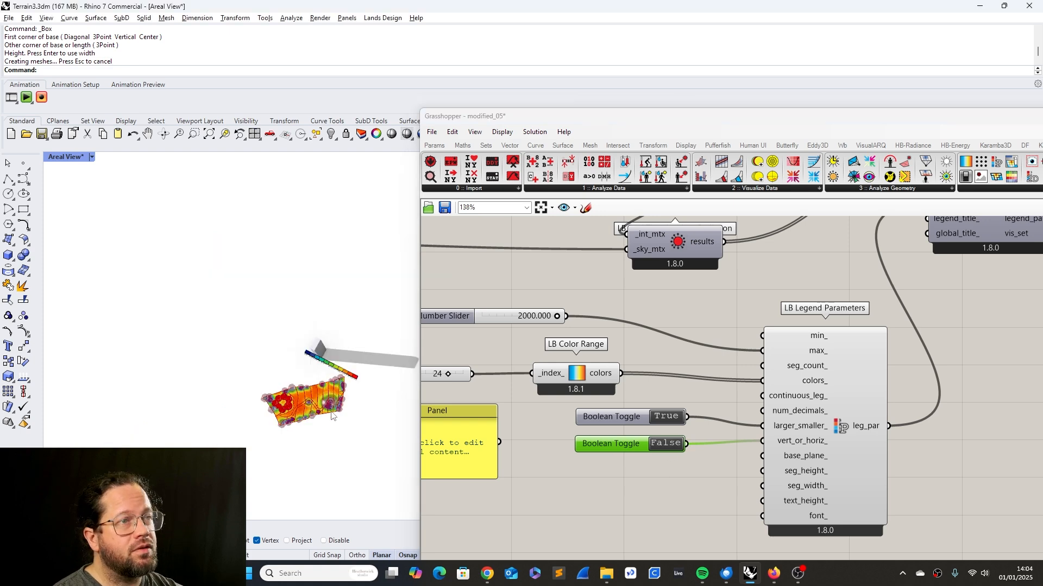
Switch the Rhino viewport to the Top view and frame the heatmap together with its legend.
left_click(73, 159)
mouse_move(109, 389)
left_click(283, 407)
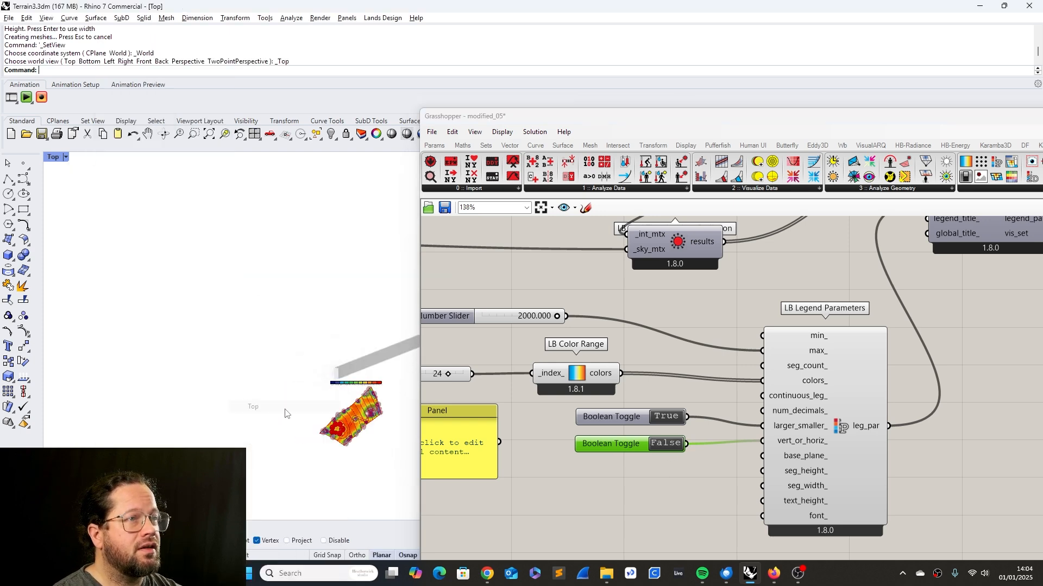
scroll(375, 398, "up", 13)
right_click_drag(266, 319, 191, 219)
left_click(615, 432)
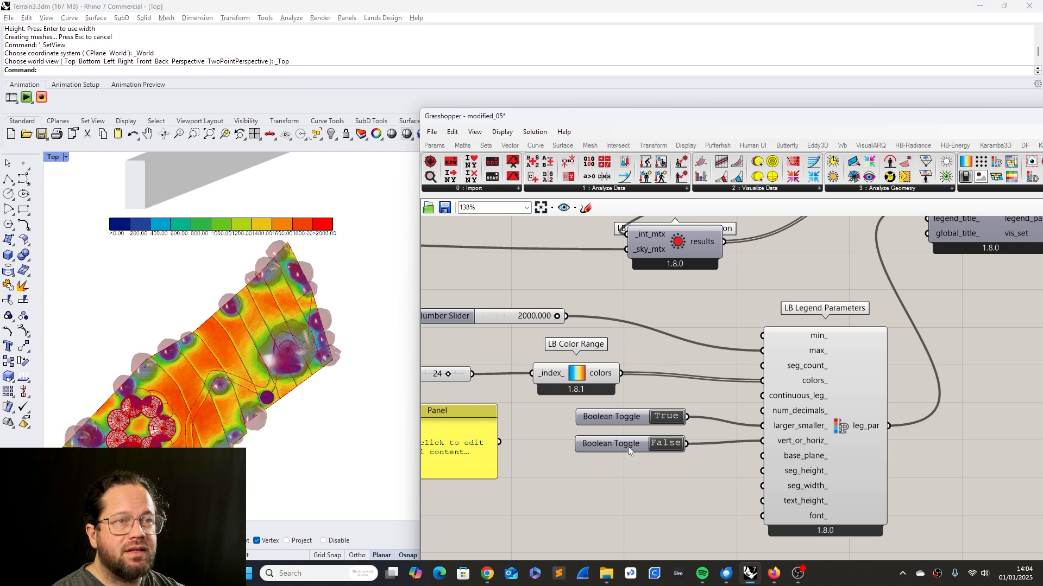
Add a Point parameter wired to base_plane_ and set it to one point picked below the terrain in the Top view.
left_click(434, 145)
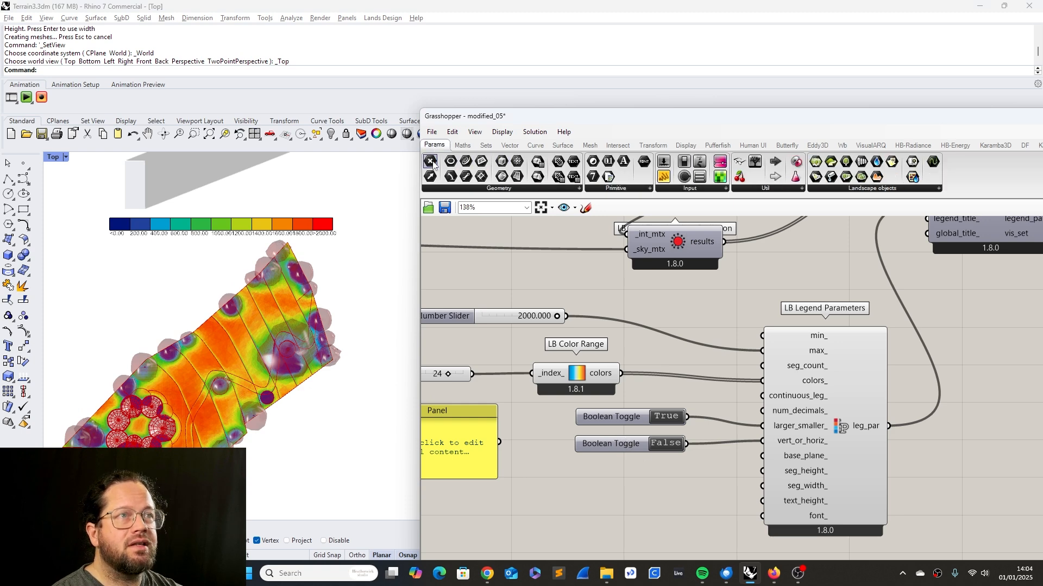
mouse_move(430, 161)
left_mouse_down()
mouse_move(609, 502)
mouse_move(763, 455)
left_mouse_up()
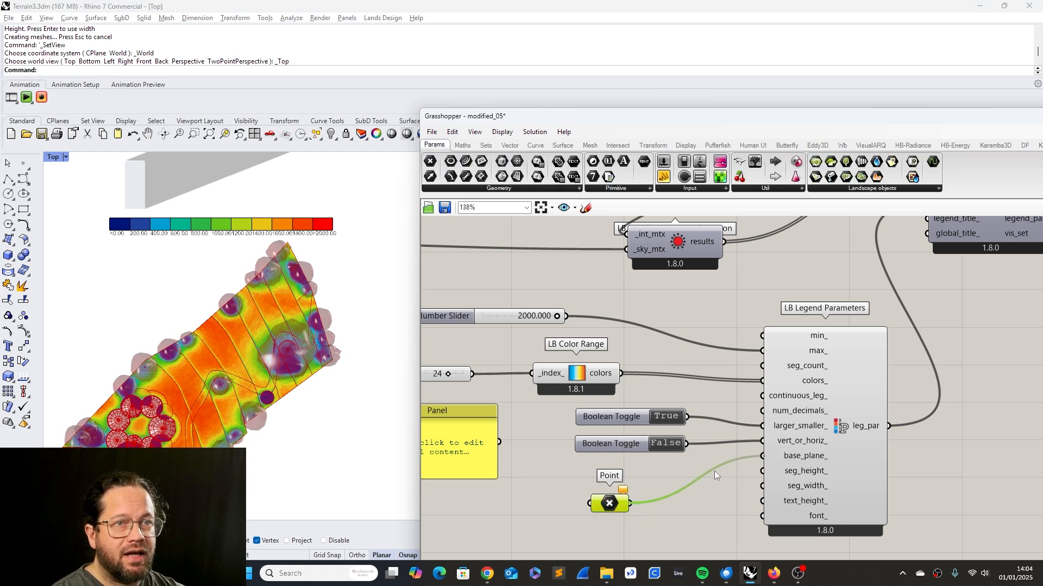
right_click(615, 506)
left_click(651, 507)
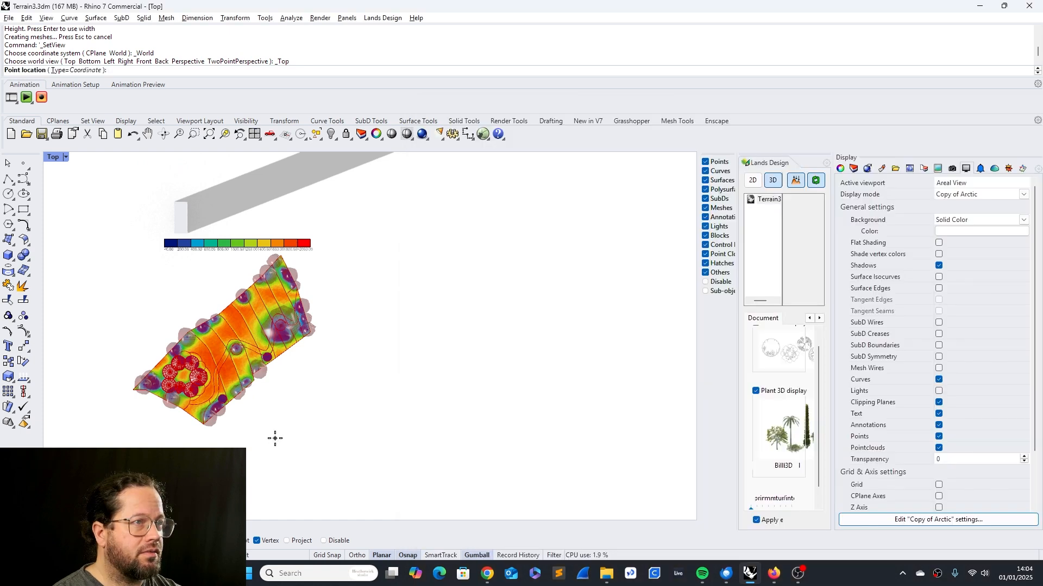
left_click(348, 468)
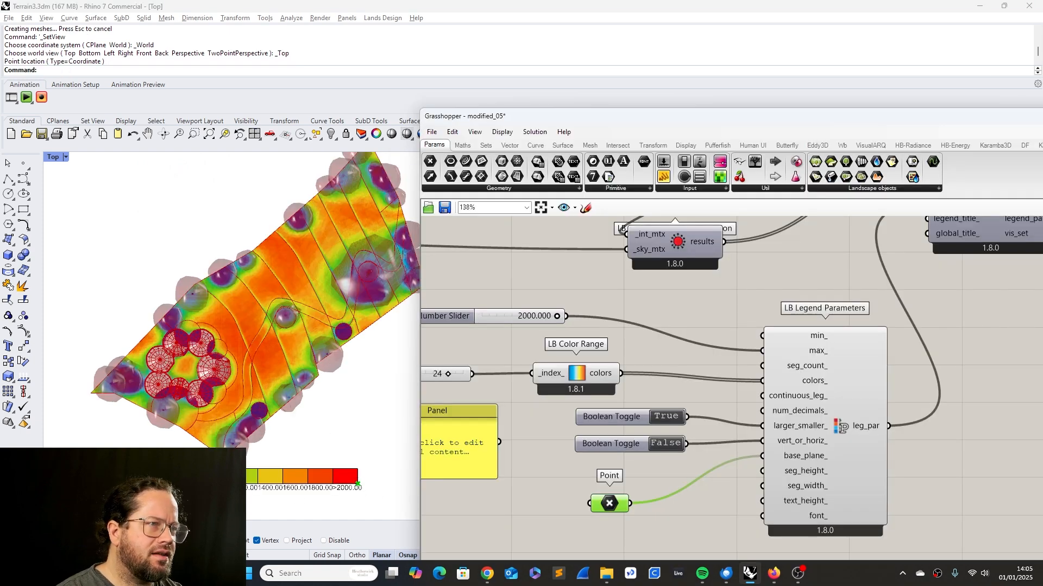
scroll(270, 431, "down", 4)
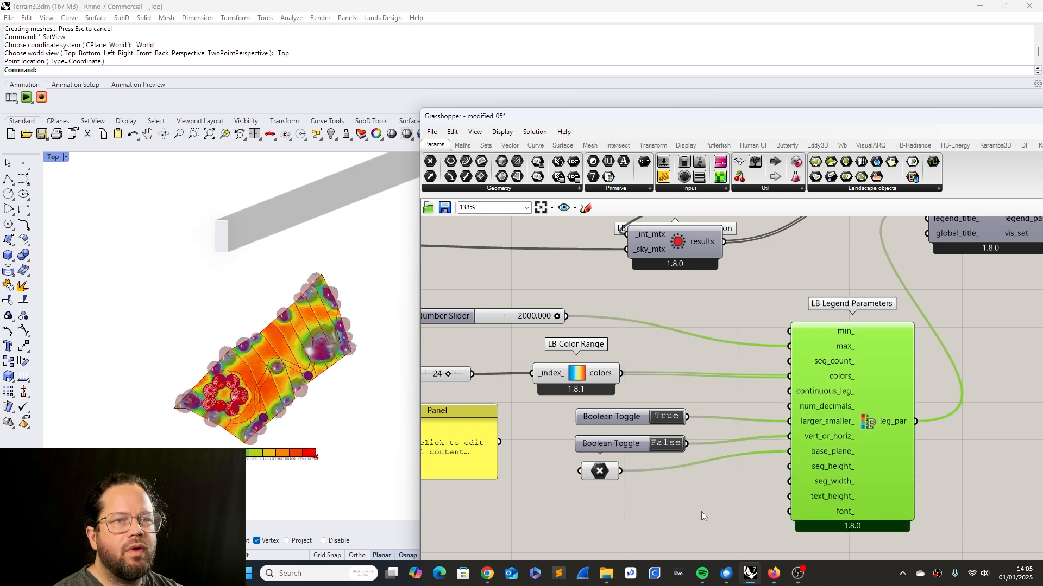
left_click(623, 445)
Duplicate the max_ slider, set the copy to 10, and connect it to LB Legend Parameters' seg_height_ input.
left_click(441, 318)
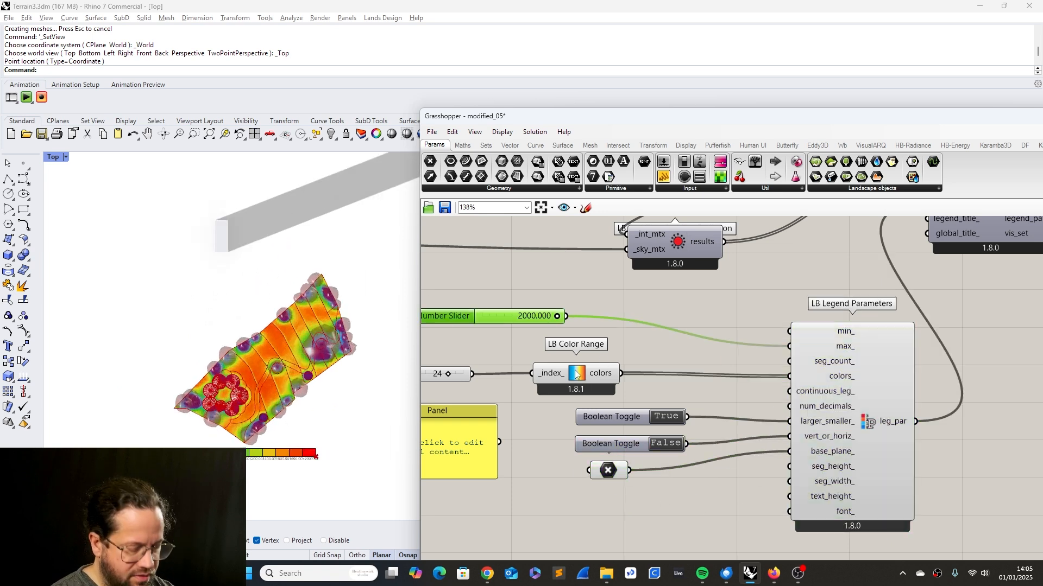
left_click(682, 322)
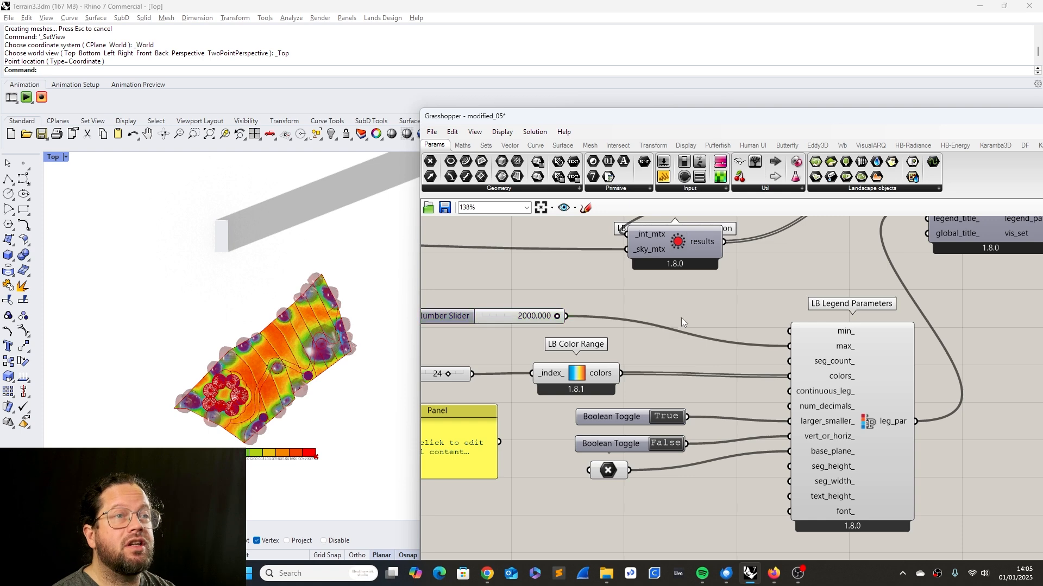
scroll(660, 420, "down", 3)
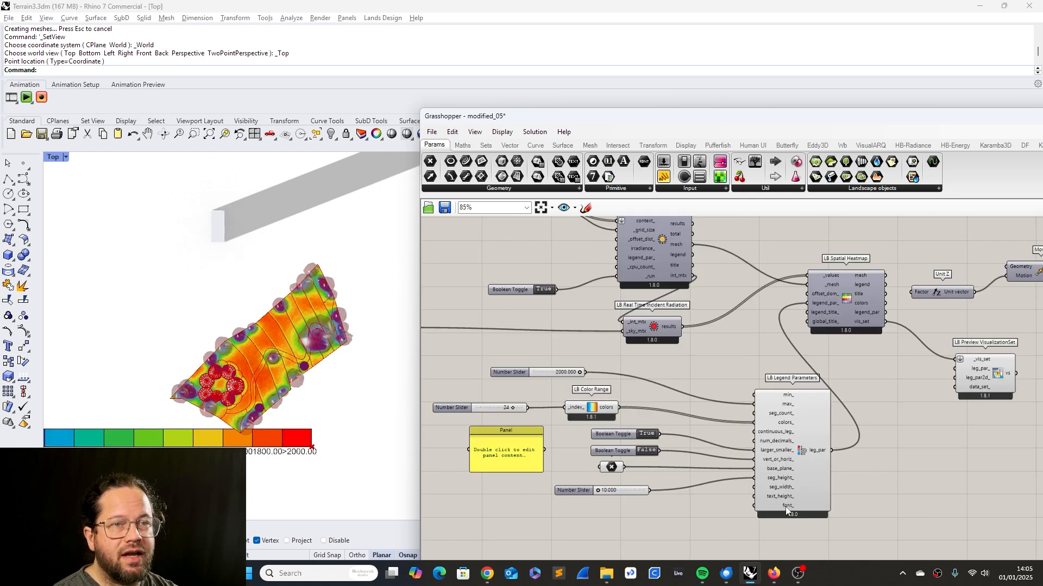
Spread out the definition by moving the heatmap and preview components farther from the analysis and shifting the legend parameter group alongside.
scroll(609, 408, "down", 4)
scroll(800, 381, "up", 4)
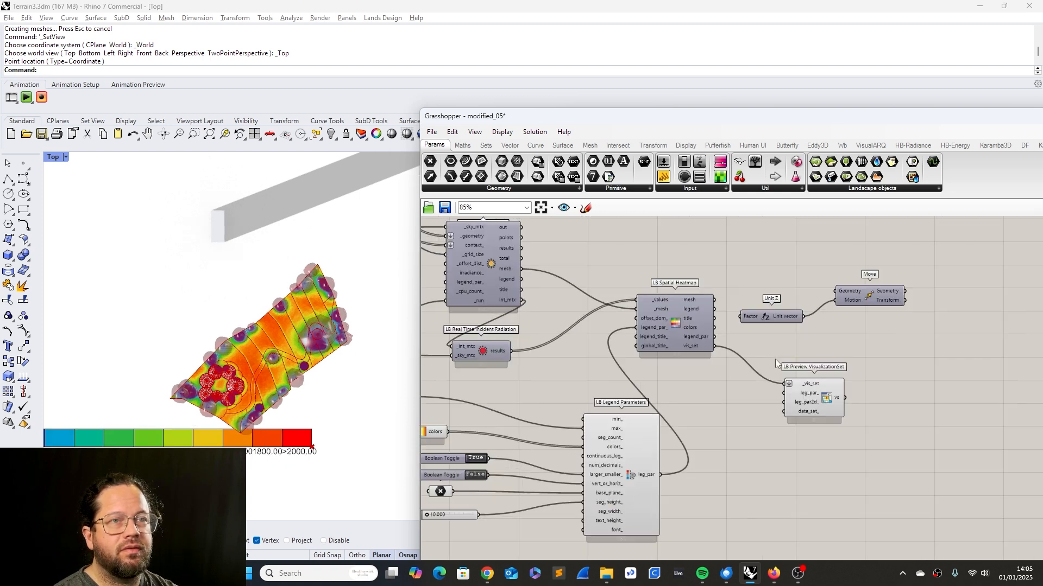
scroll(631, 311, "down", 4)
left_click_drag(622, 263, 833, 392)
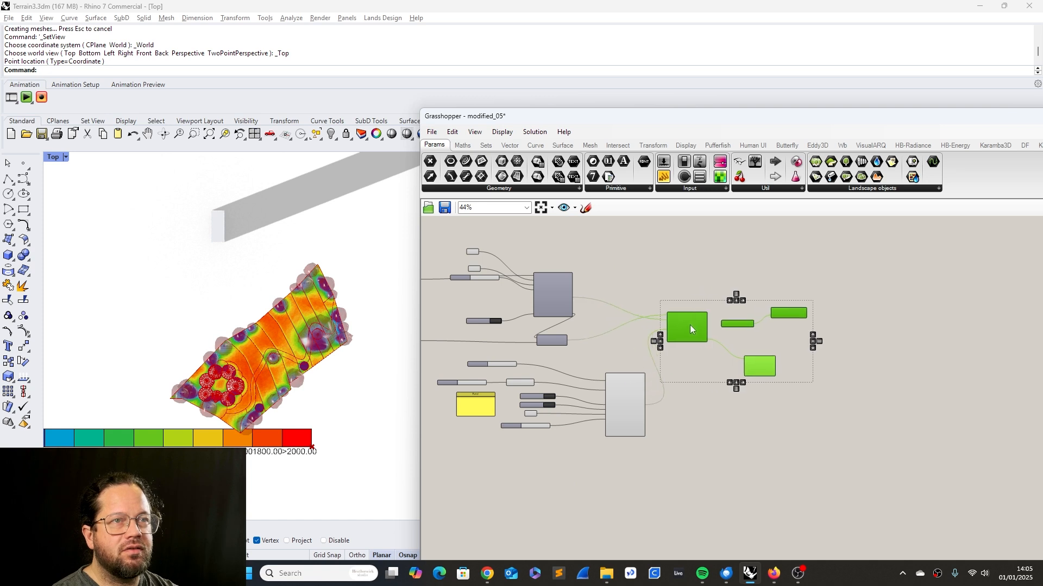
left_click(676, 413)
left_click_drag(431, 352, 686, 464)
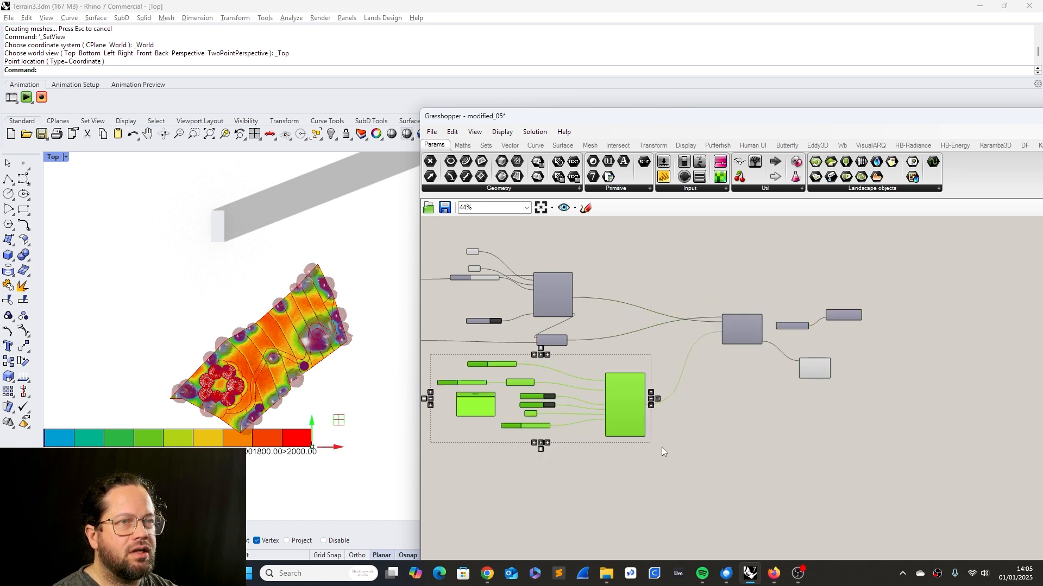
right_click_drag(662, 449, 737, 467)
left_click_drag(715, 414, 737, 432)
left_click(811, 339)
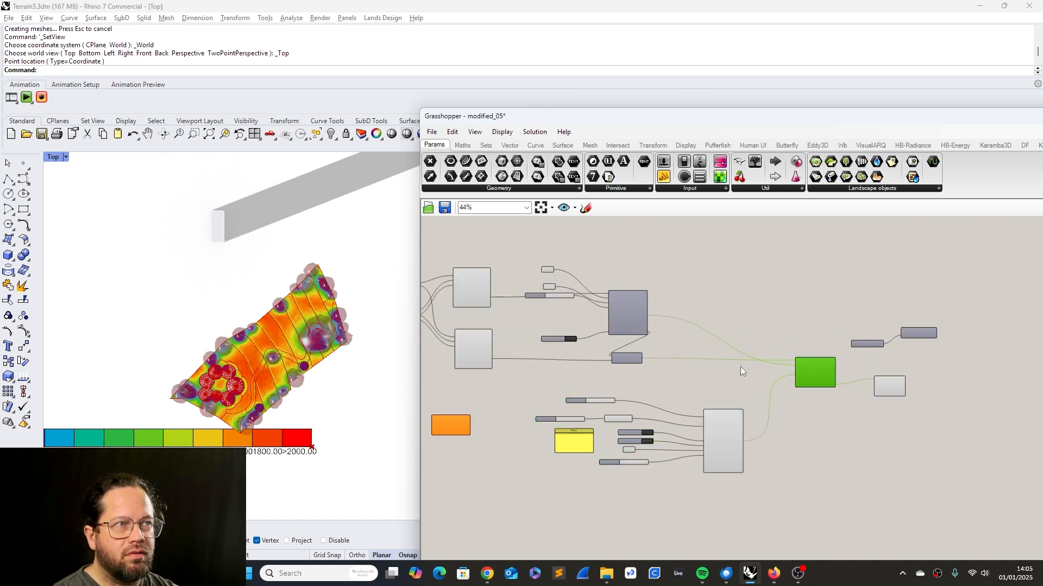
Remove the slider from the seg_height_ input and set the vert_or_horiz_ toggle to True.
scroll(618, 487, "up", 5)
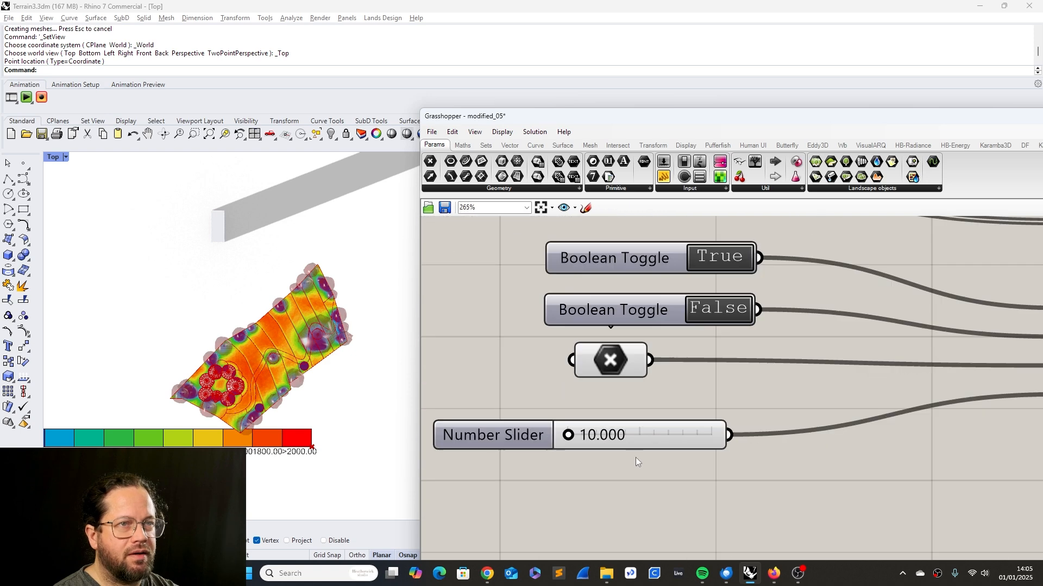
scroll(504, 450, "down", 2)
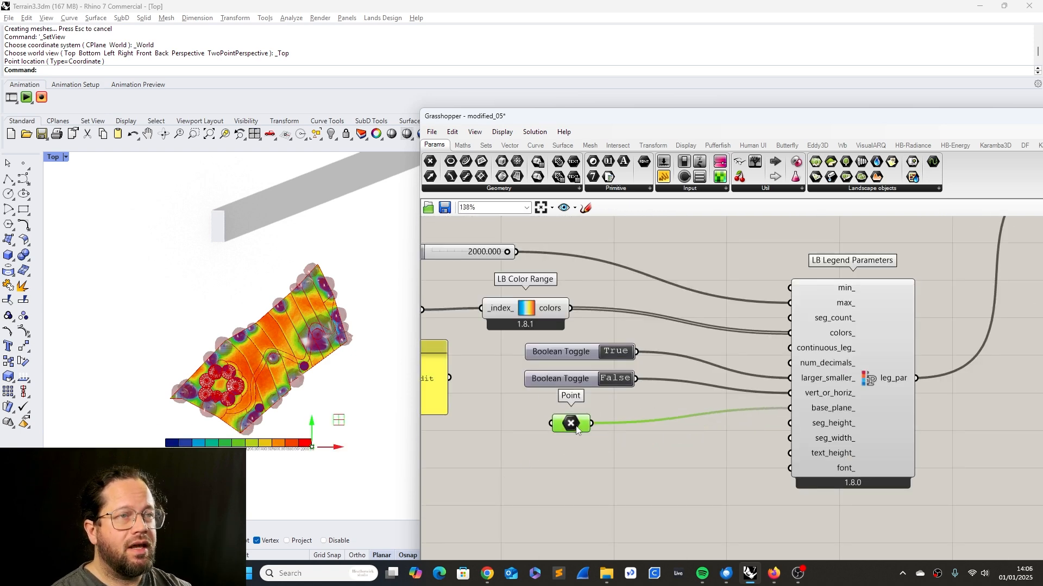
mouse_move(573, 421)
left_mouse_down()
mouse_move(571, 431)
mouse_move(582, 421)
left_mouse_up()
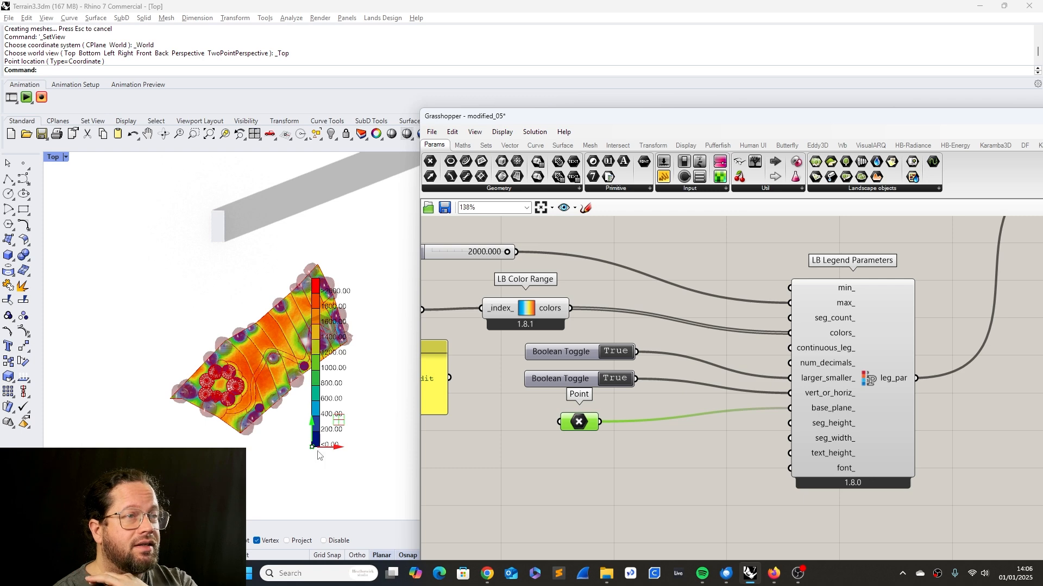
Move the legend's base point to the right of the terrain in the Top view, clear of the heatmap.
right_click(579, 425)
left_click(614, 476)
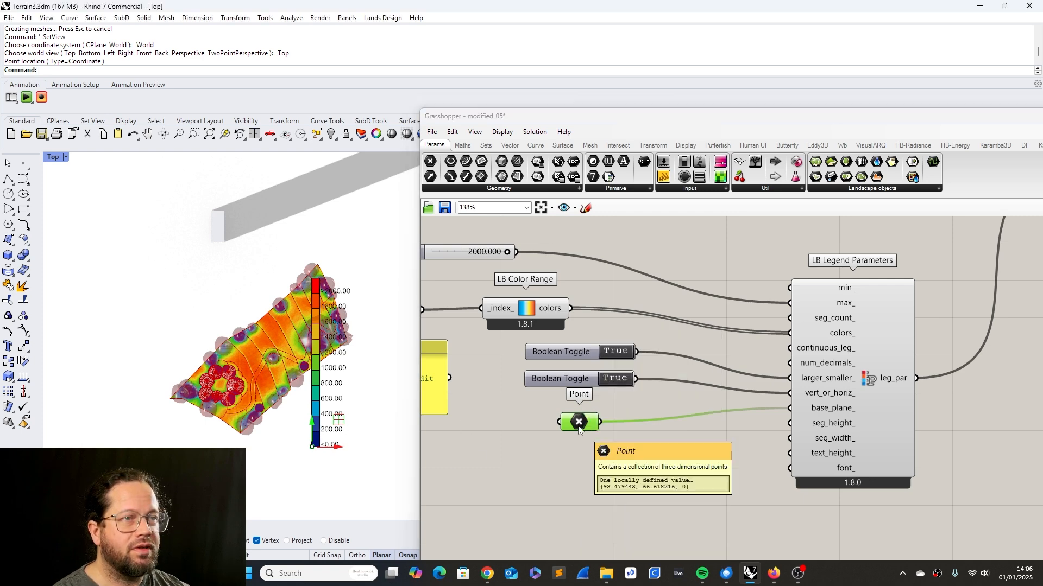
left_click(22, 347)
scroll(244, 432, "down", 3)
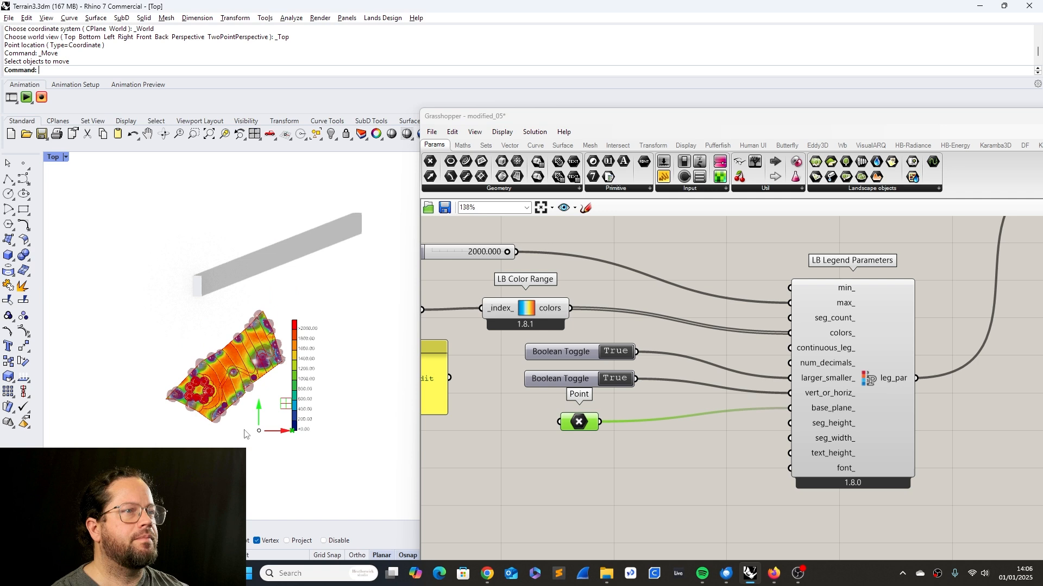
scroll(247, 416, "up", 2)
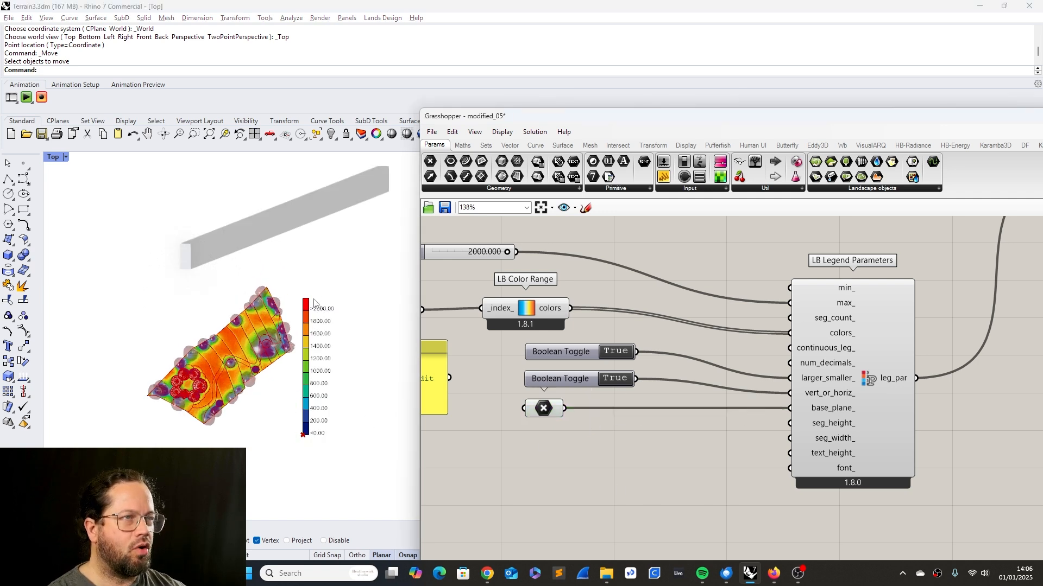
Move Unit Z and Move well above the heatmap components and place LB Preview VisualizationSet closer to LB Spatial Heatmap.
scroll(620, 475, "down", 3)
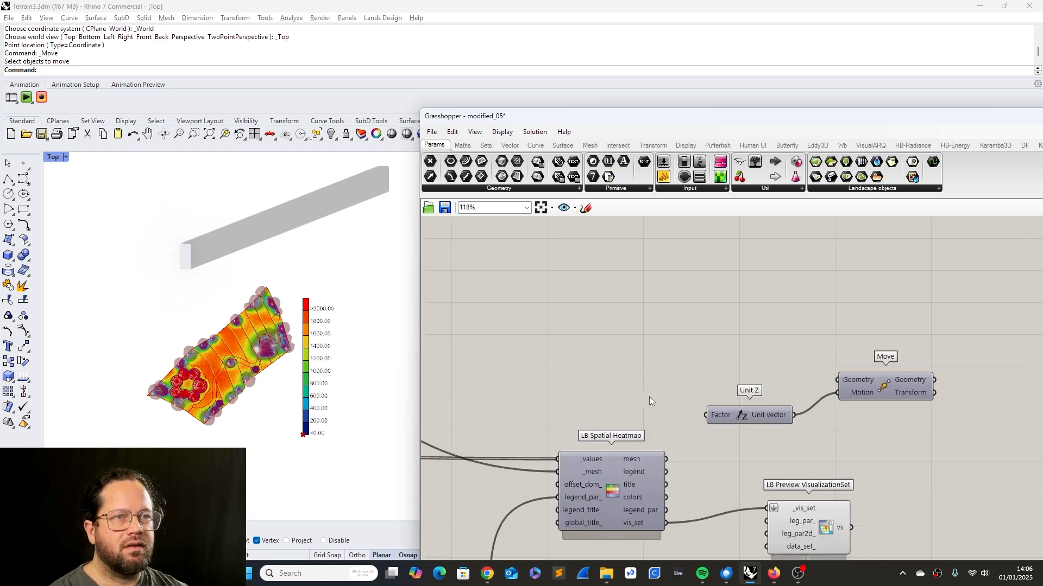
left_click_drag(661, 333, 894, 447)
left_click_drag(828, 385, 800, 298)
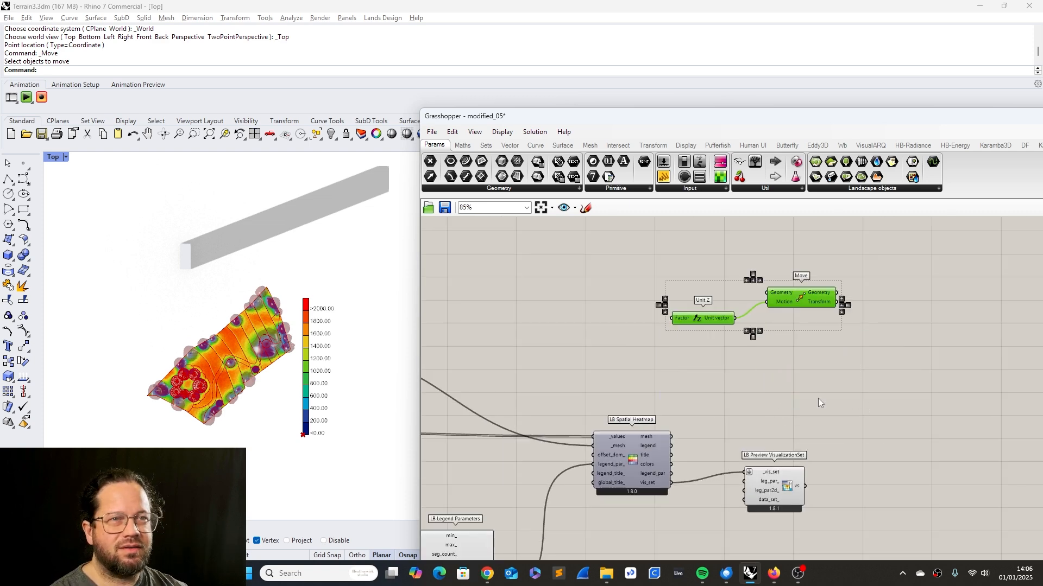
left_click_drag(758, 491, 721, 515)
Turn off the preview of the LB Preview VisualizationSet component.
scroll(722, 515, "up", 5)
right_click(725, 505)
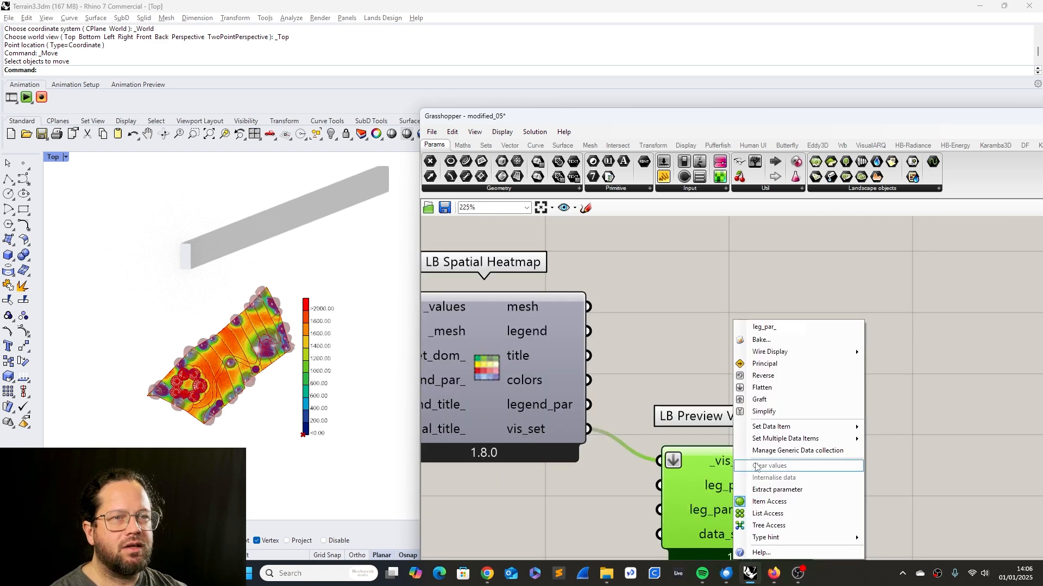
scroll(790, 456, "down", 2)
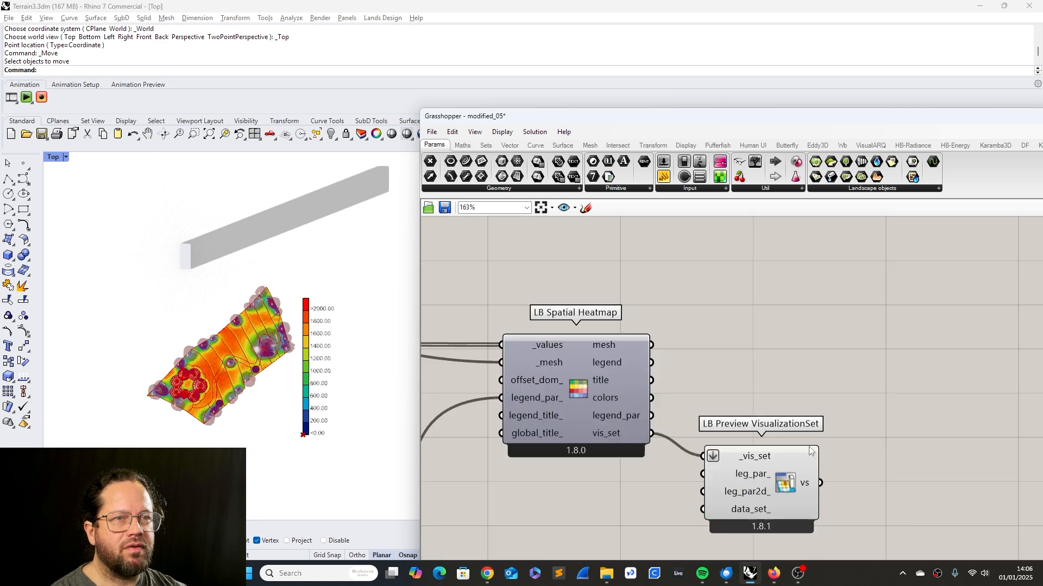
scroll(786, 458, "up", 3)
right_click(785, 457)
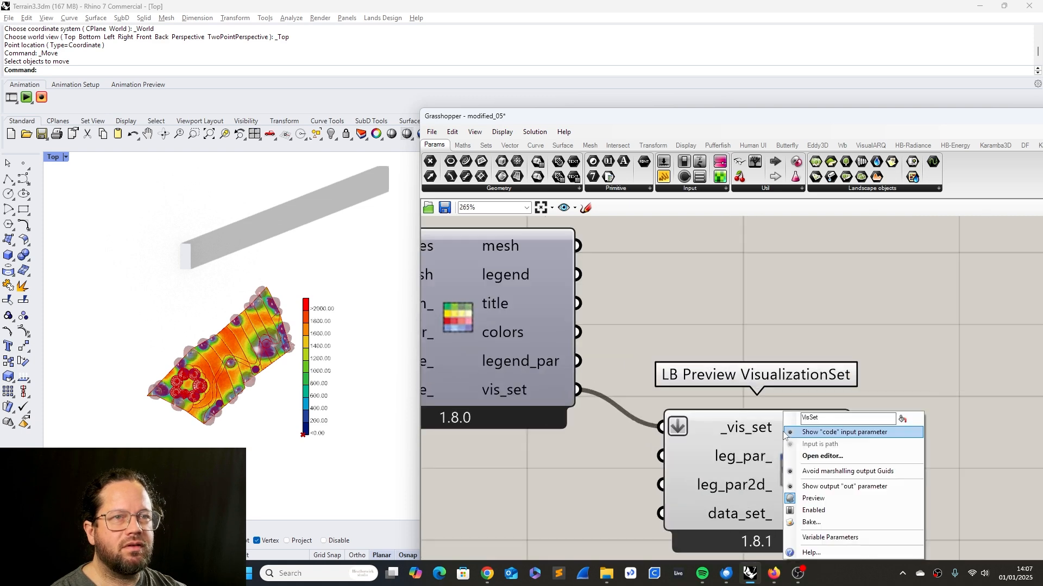
left_click(809, 498)
scroll(573, 327, "down", 1)
Turn the preview of LB Preview VisualizationSet back on while keeping the LB Spatial Heatmap preview off.
left_click(576, 319)
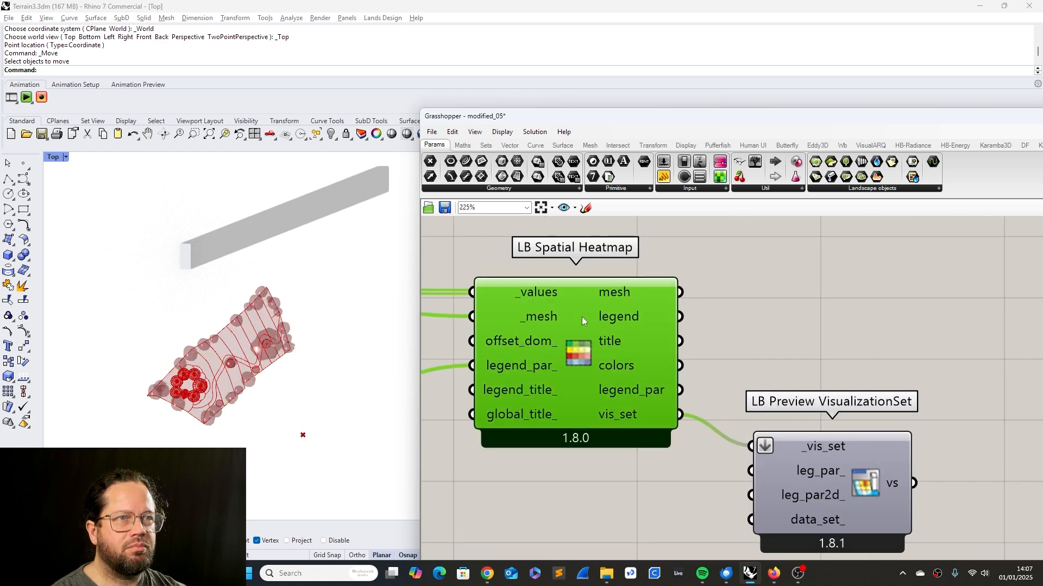
right_click(582, 320)
left_click(614, 396)
scroll(217, 326, "up", 3)
right_click(842, 446)
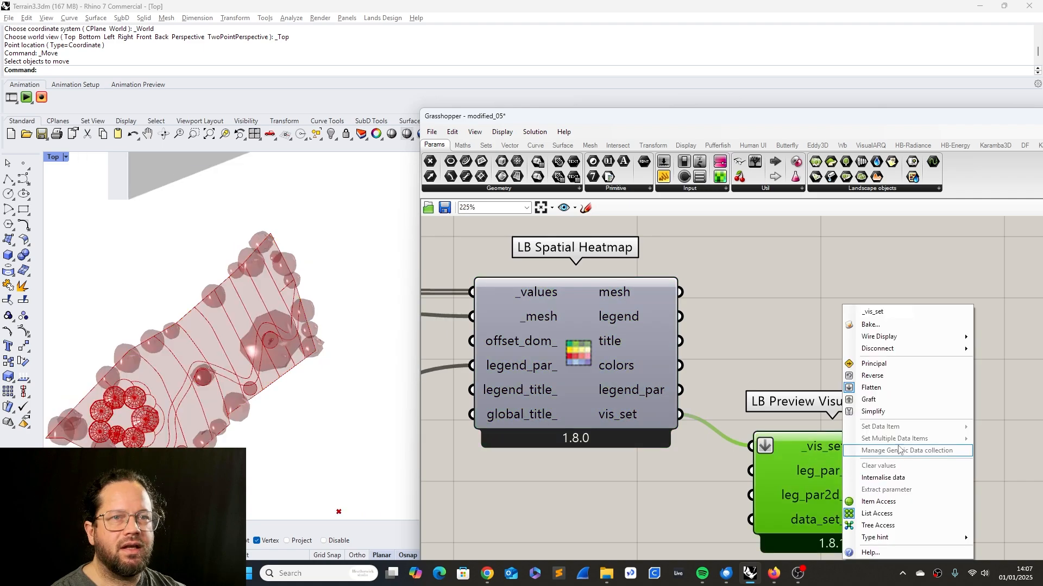
left_click(761, 342)
scroll(640, 345, "down", 4)
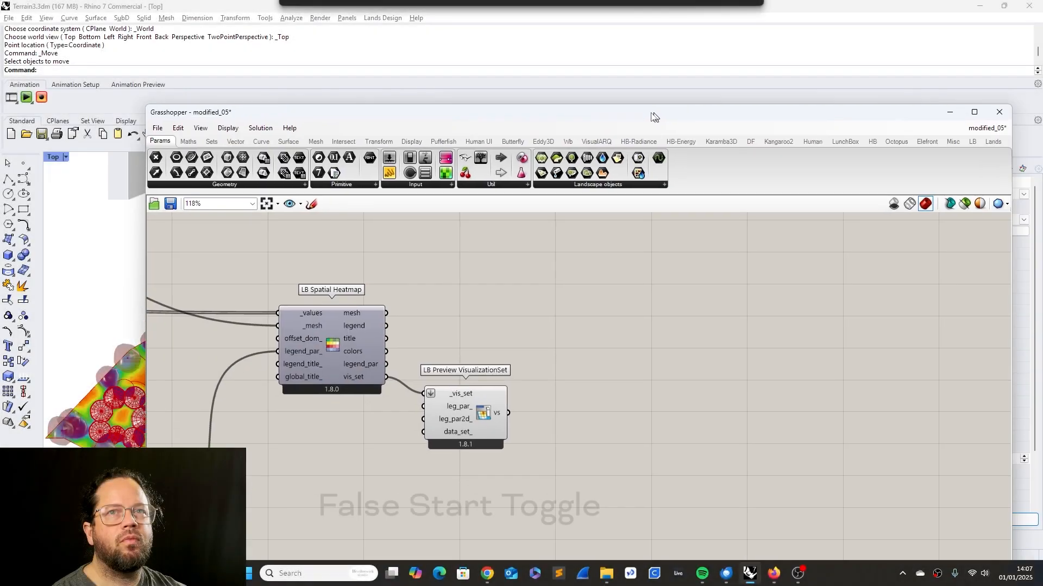
left_click_drag(651, 114, 636, 112)
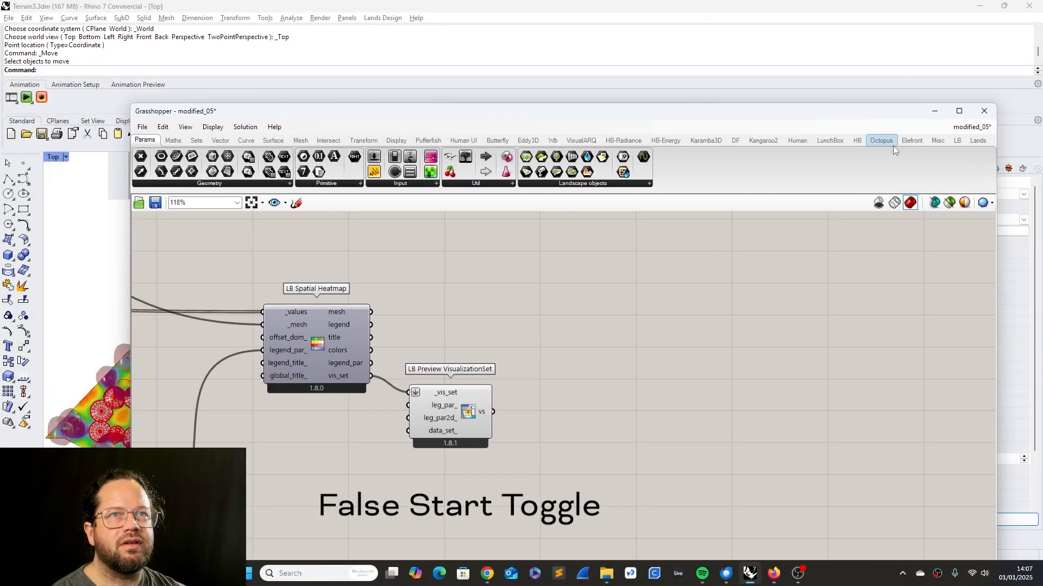
left_click(957, 140)
left_click(779, 183)
left_click(715, 259)
left_click(467, 289)
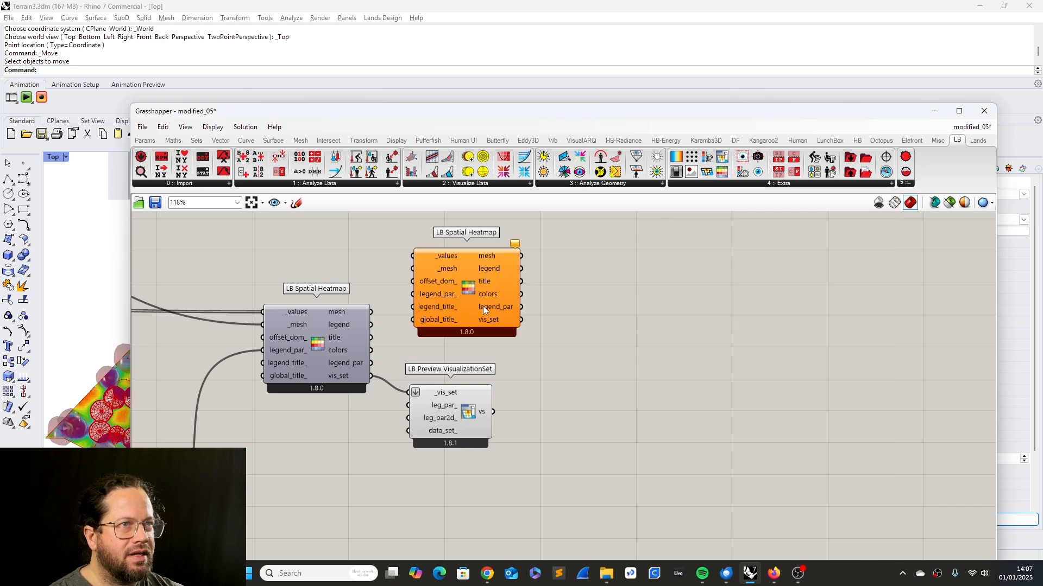
left_click_drag(321, 344, 318, 355)
left_click(581, 338)
left_click(496, 315)
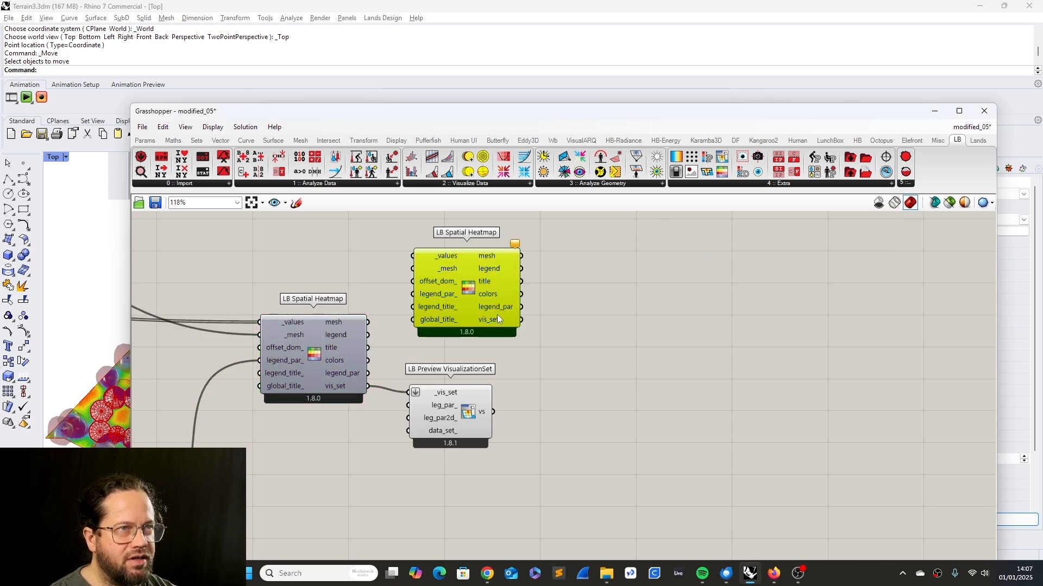
key("Delete")
Place an LB FalseStartToggle on the canvas above and to the right of LB Preview VisualizationSet.
left_click(778, 183)
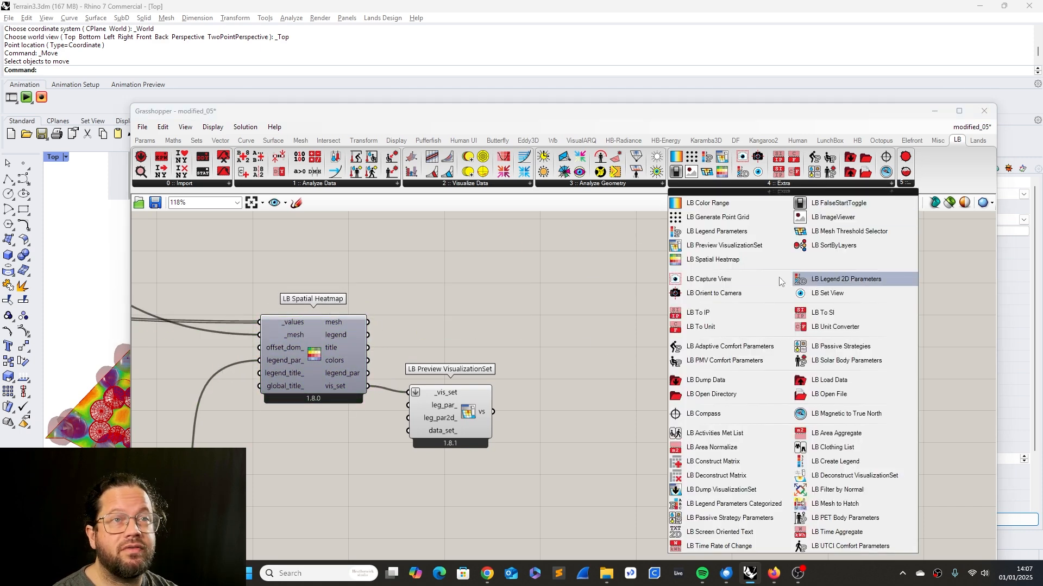
left_click(835, 204)
left_click(679, 277)
scroll(745, 327, "down", 2)
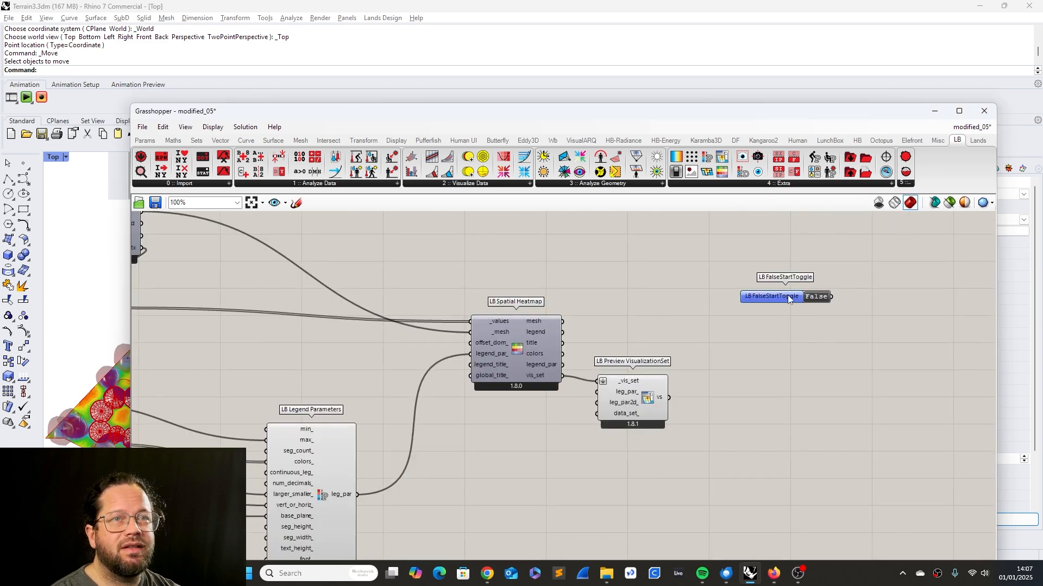
left_click_drag(788, 300, 719, 302)
scroll(766, 304, "down", 5)
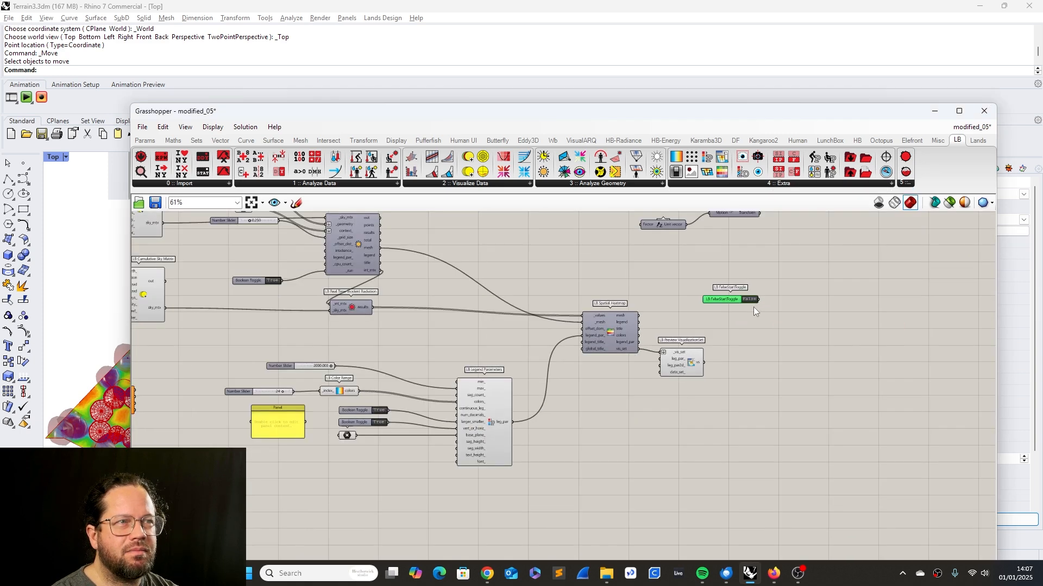
Read the LB FalseStartToggle description and move the toggle closer to LB Preview VisualizationSet.
scroll(630, 282, "up", 2)
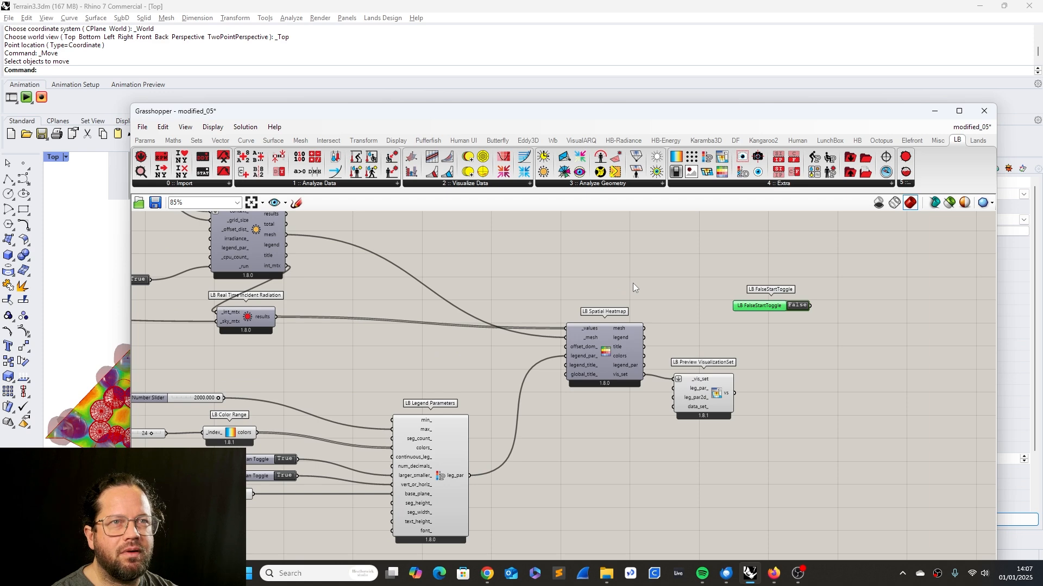
left_click(633, 282)
scroll(770, 281, "up", 5)
scroll(829, 367, "down", 3)
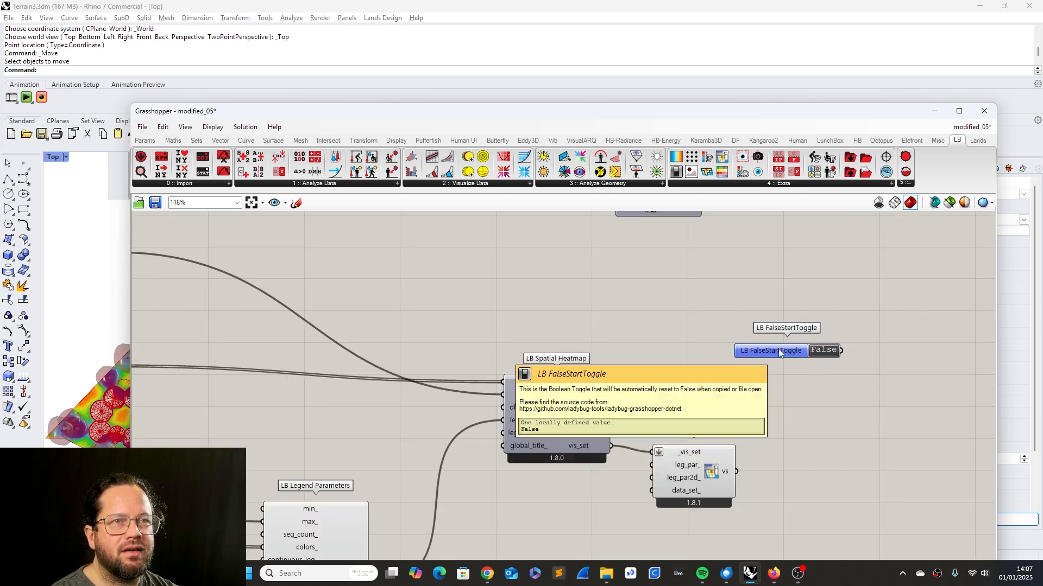
left_click_drag(780, 353, 750, 339)
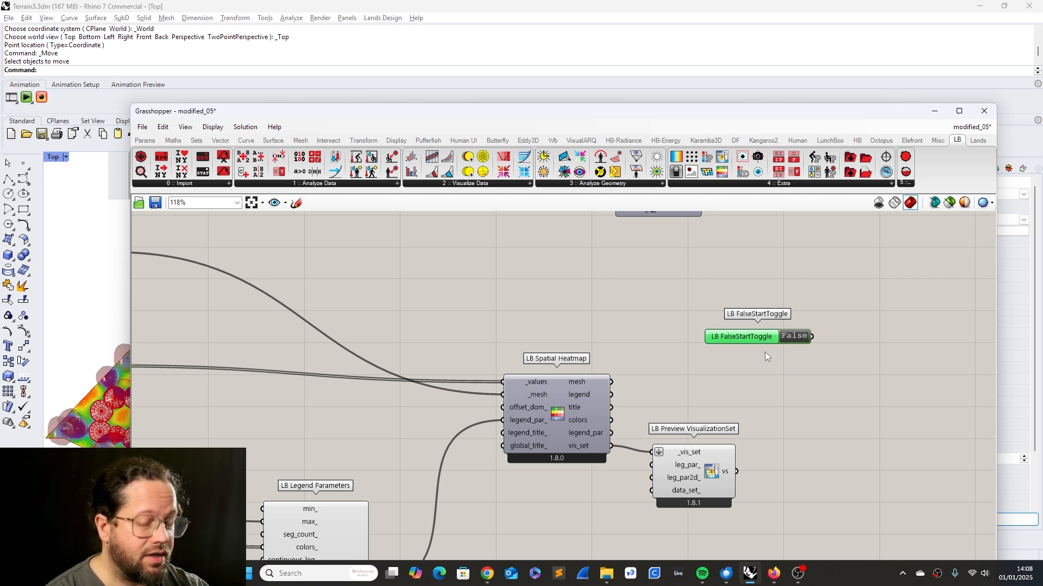
left_click(782, 356)
left_click_drag(764, 340, 756, 338)
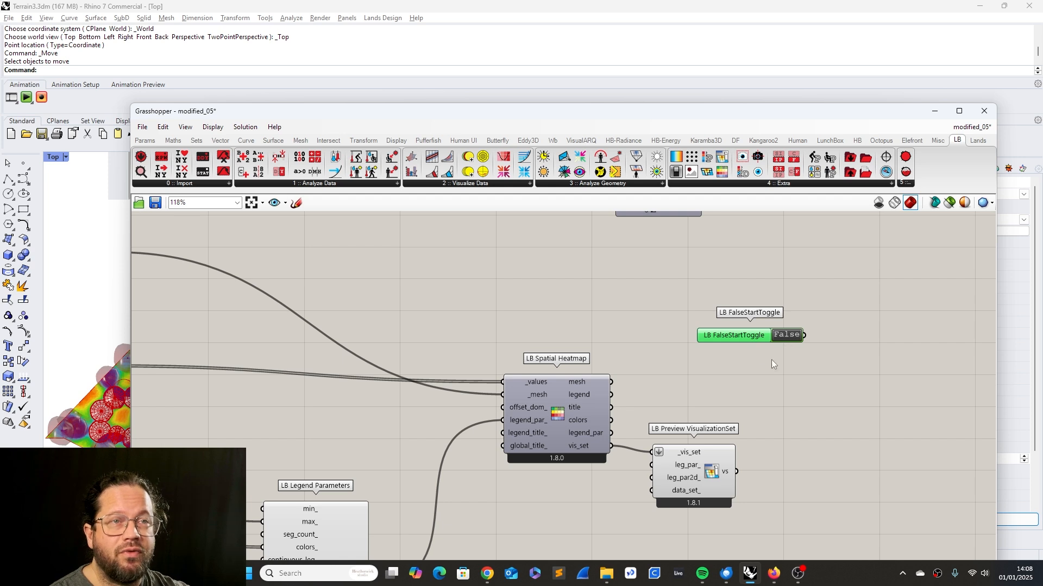
left_click_drag(741, 334, 725, 344)
Delete the LB FalseStartToggle from the canvas.
left_click(695, 305)
left_click_drag(640, 294, 824, 364)
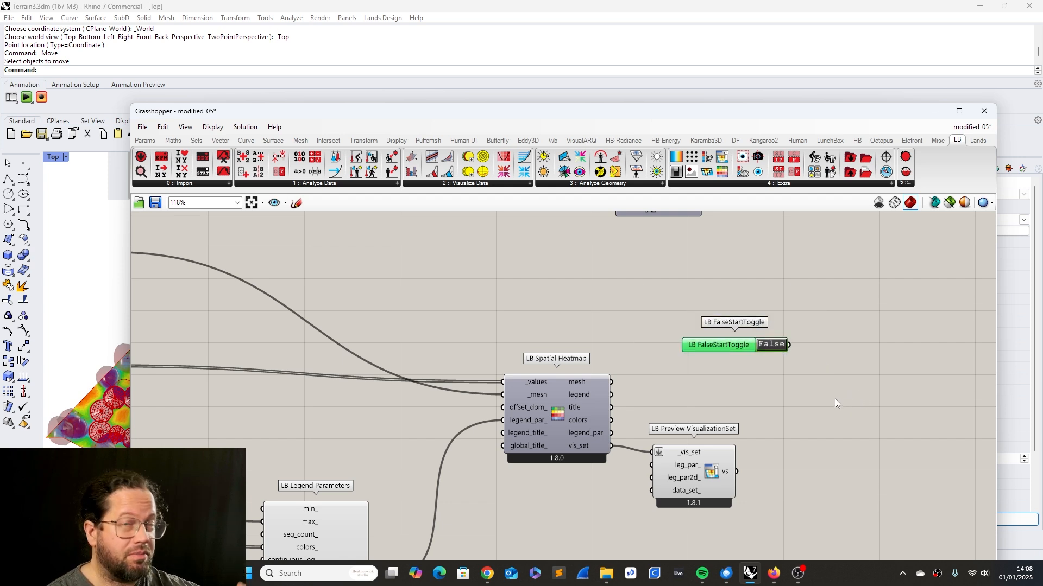
left_click(695, 306)
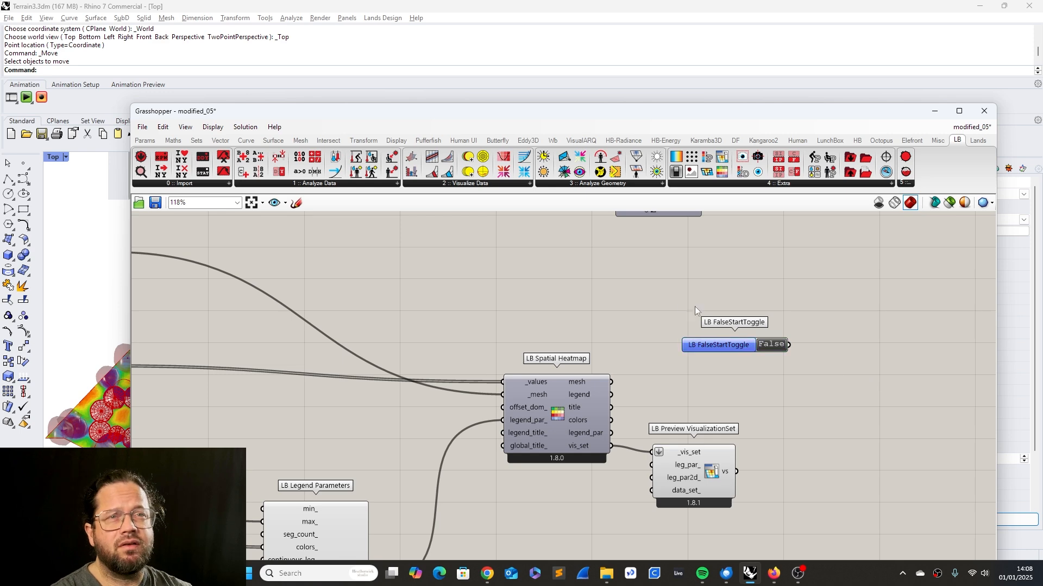
left_click_drag(641, 286, 831, 381)
key("Delete")
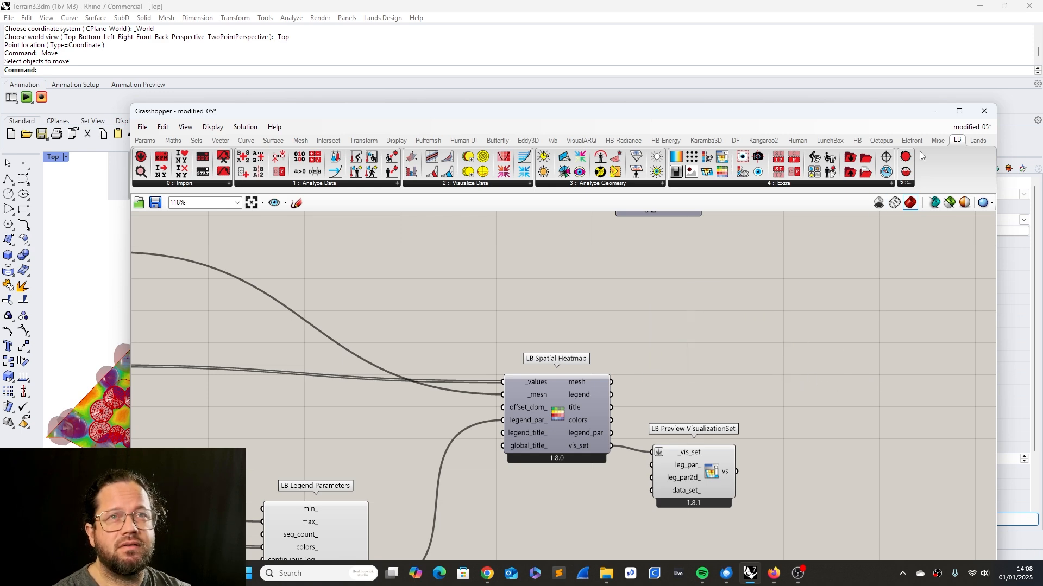
Add an LB Mesh Threshold Selector and place it below LB Preview VisualizationSet, keeping the heatmap in the Rhino viewport uncovered.
left_click(825, 186)
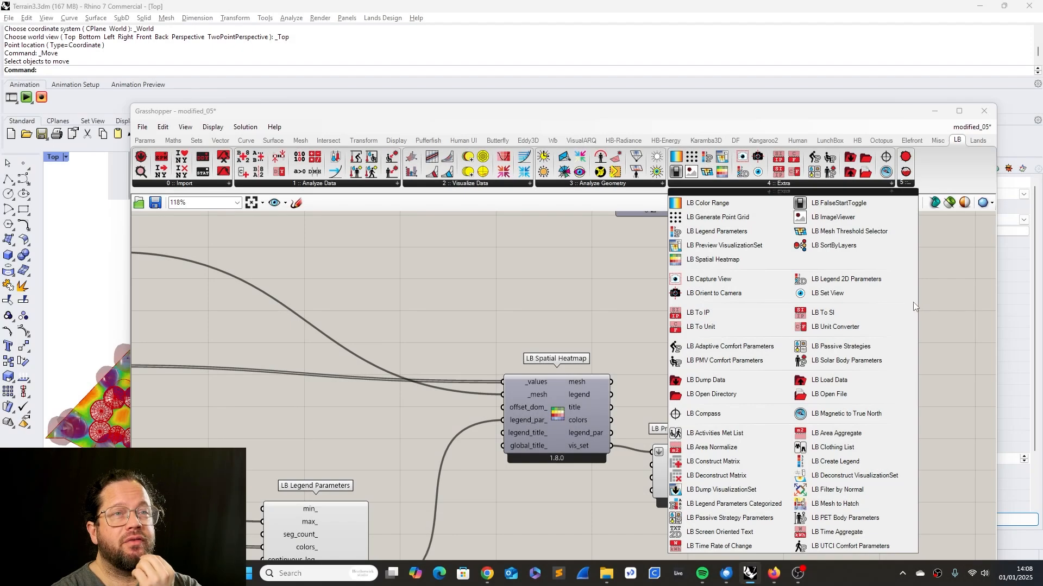
left_click(855, 232)
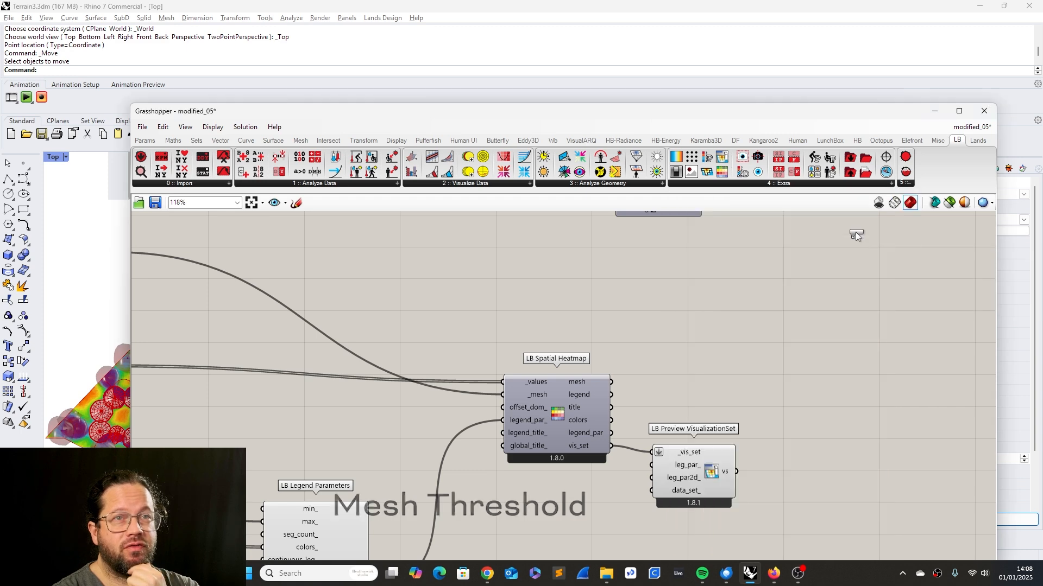
left_click(853, 334)
scroll(854, 335, "down", 8)
scroll(804, 335, "up", 6)
left_click_drag(887, 269, 749, 461)
left_click(720, 376)
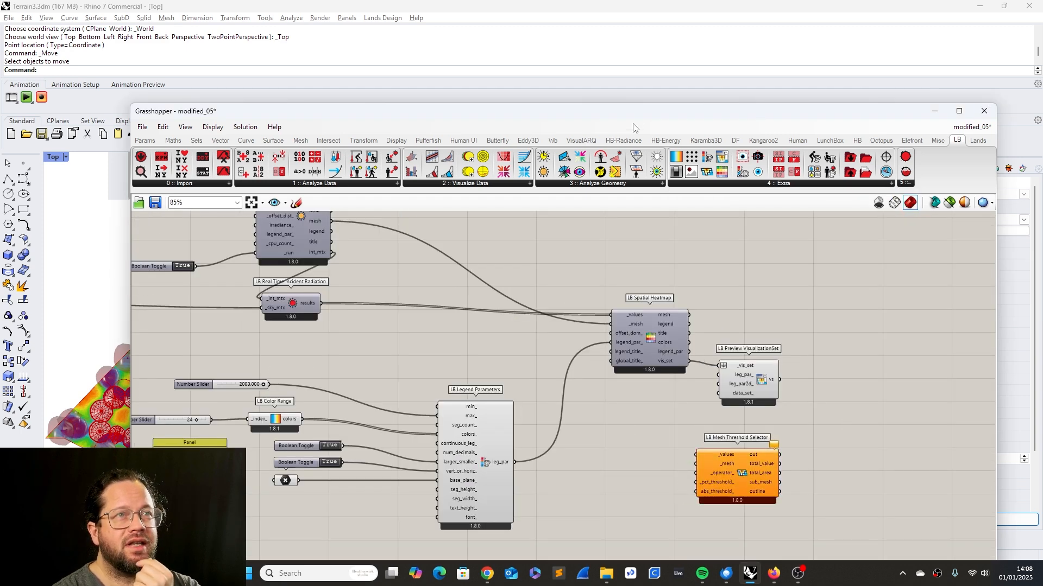
left_click_drag(639, 114, 834, 74)
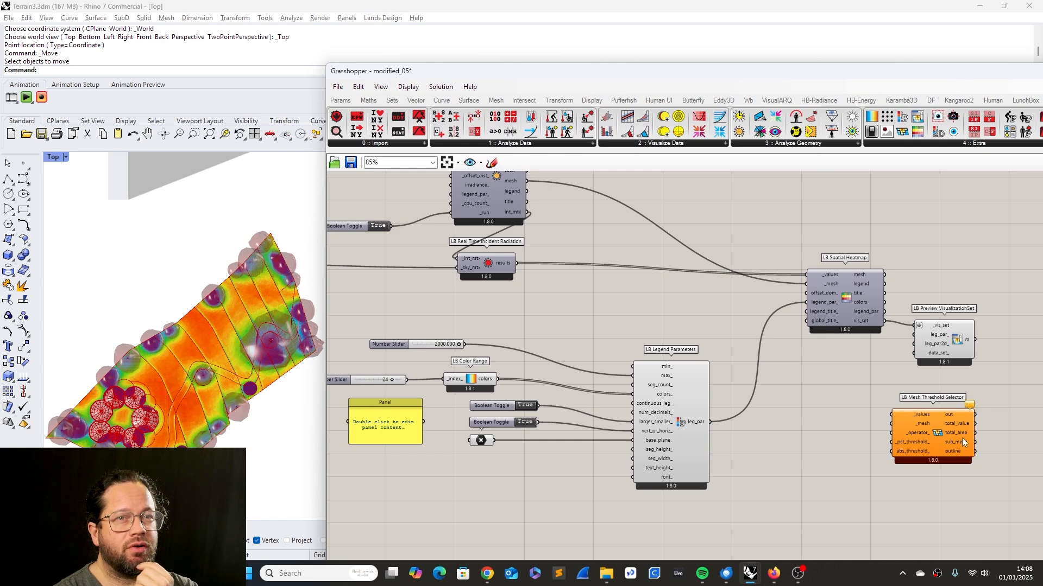
left_click_drag(928, 416, 849, 398)
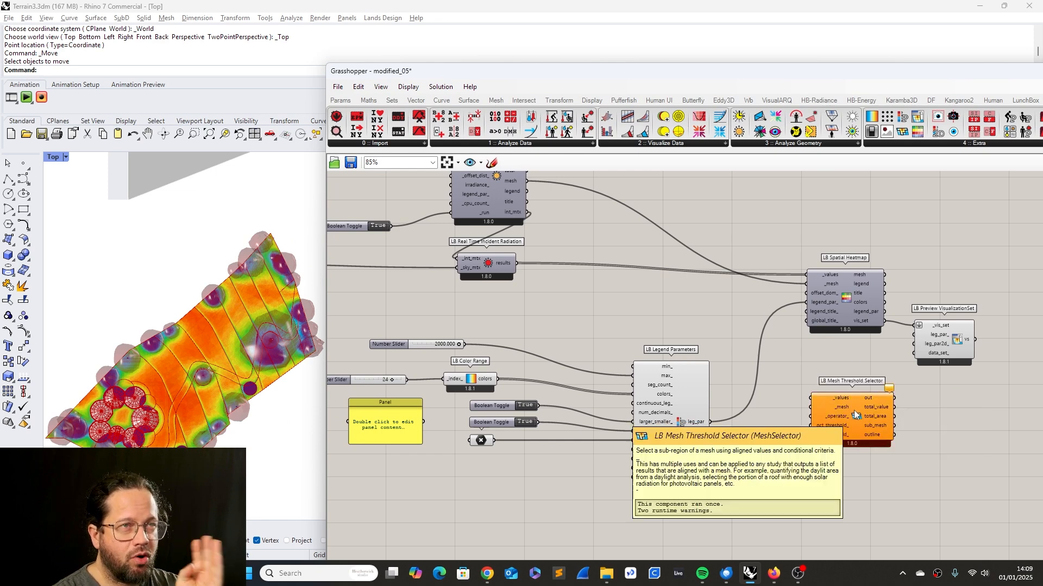
left_click_drag(846, 417, 895, 433)
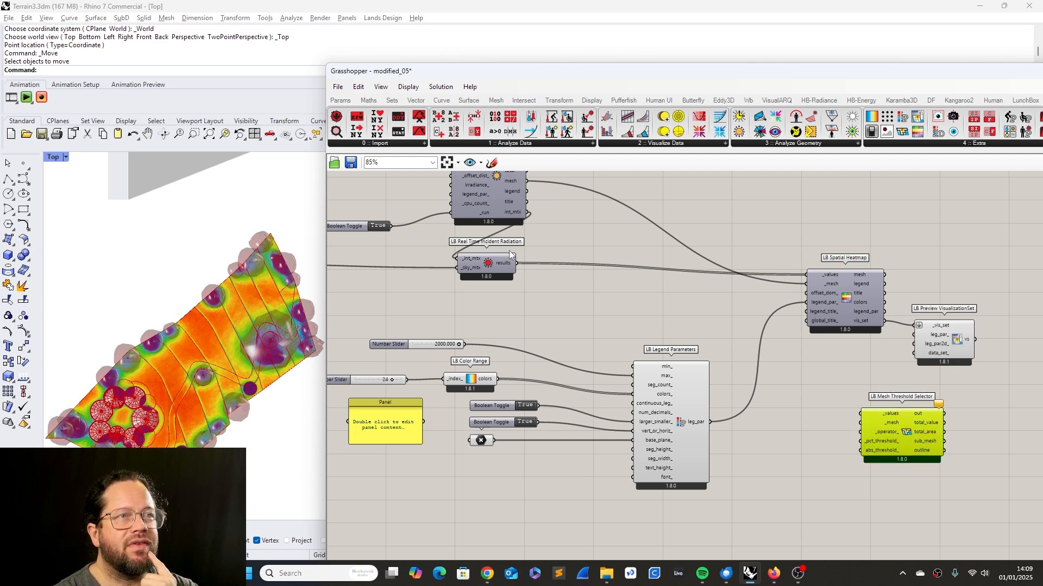
Connect the Real Time Incident Radiation results to _values and the LB Spatial Heatmap mesh to _mesh of LB Mesh Threshold Selector.
left_click_drag(516, 264, 861, 413)
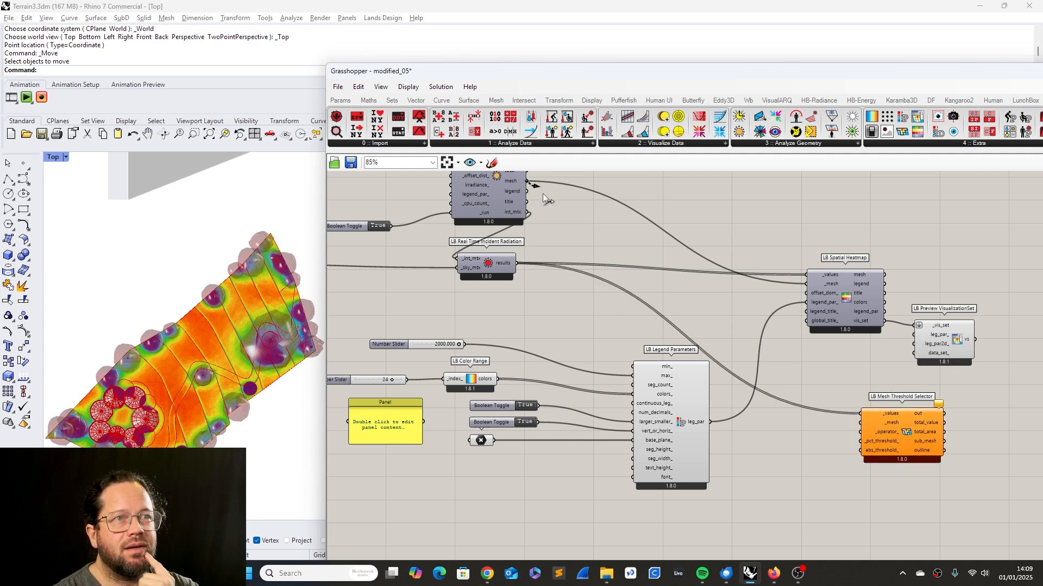
left_click_drag(542, 193, 860, 423)
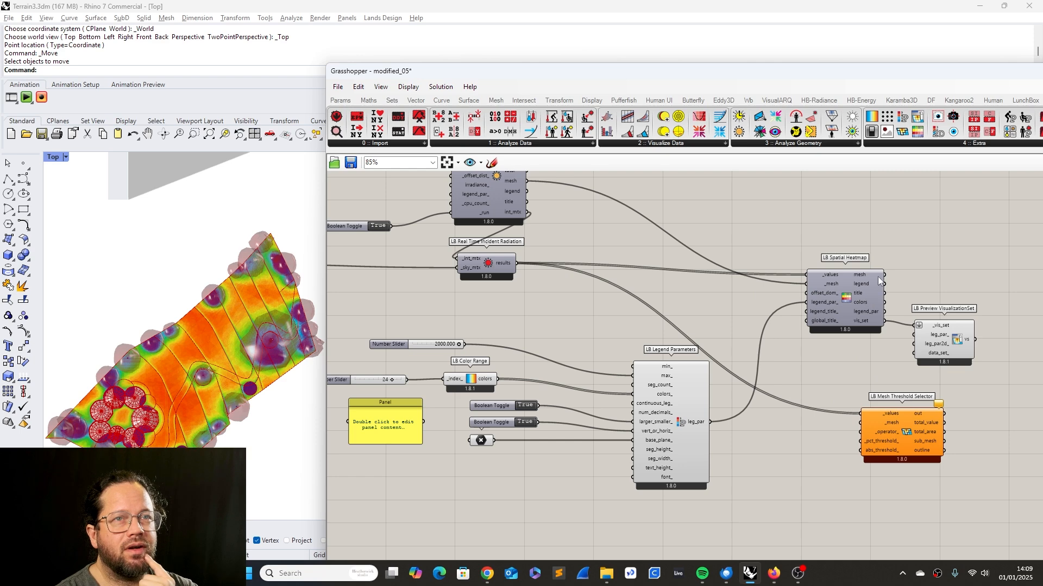
left_click_drag(884, 275, 861, 422)
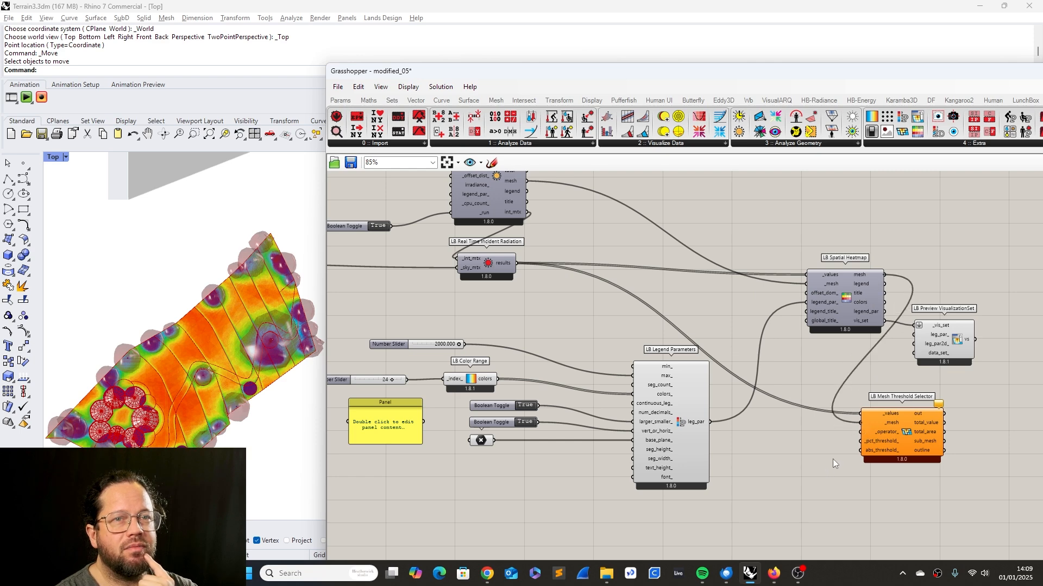
Examine which comparison operators the _operator_ input of LB Mesh Threshold Selector accepts.
scroll(839, 448, "up", 5)
mouse_move(818, 361)
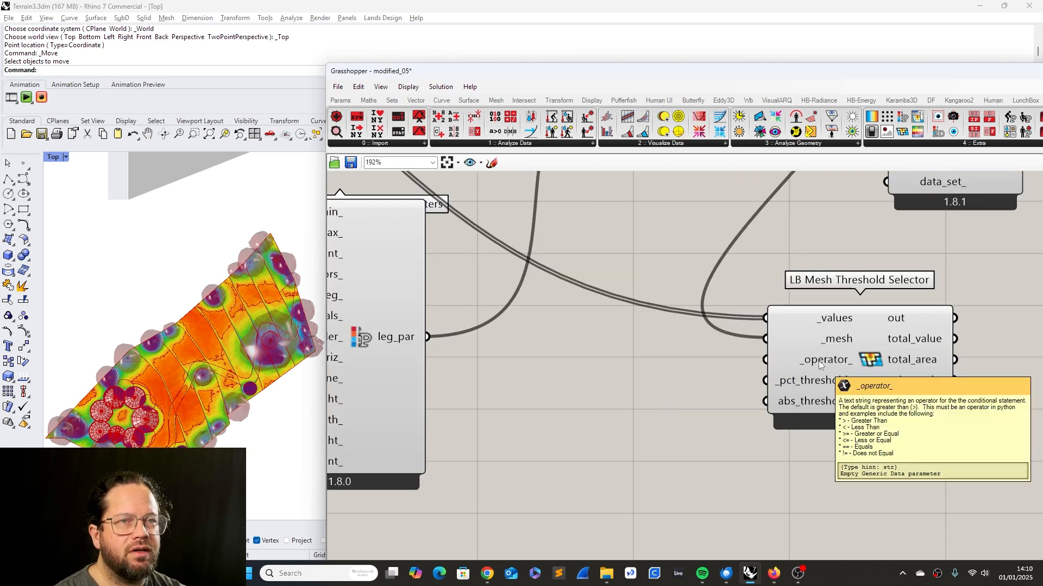
left_click(823, 360)
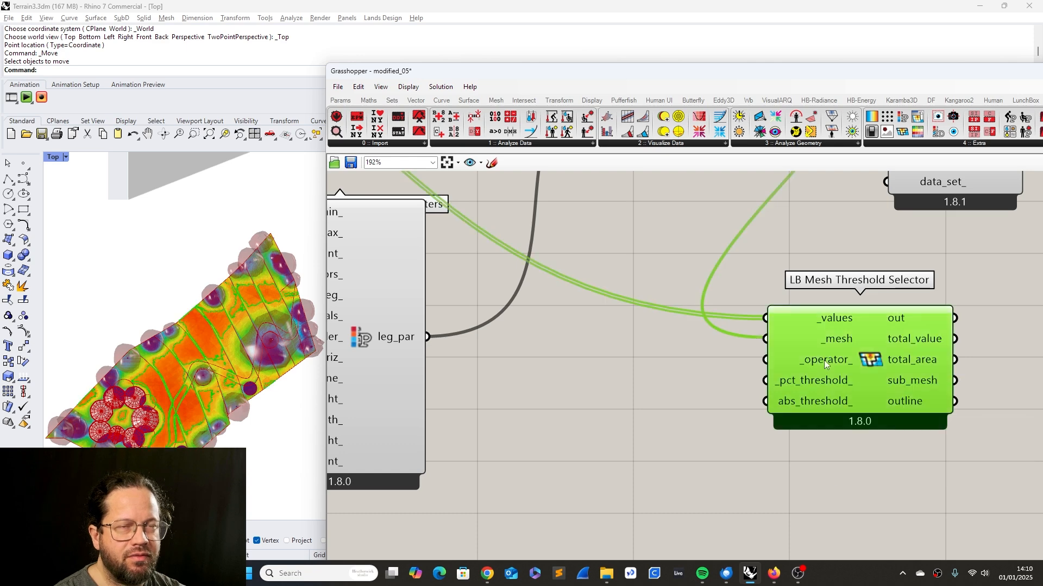
left_click(744, 403)
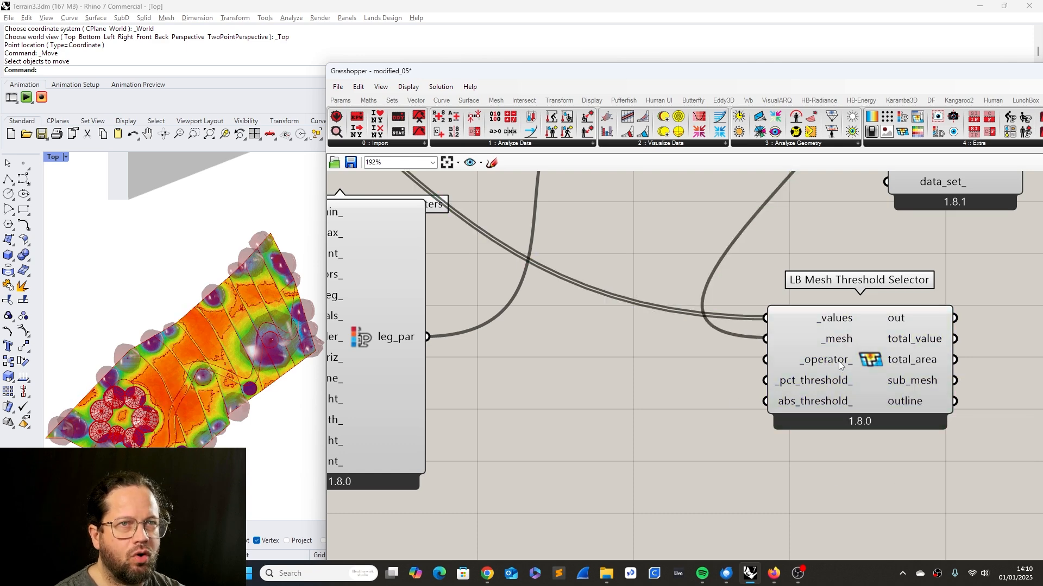
mouse_move(837, 363)
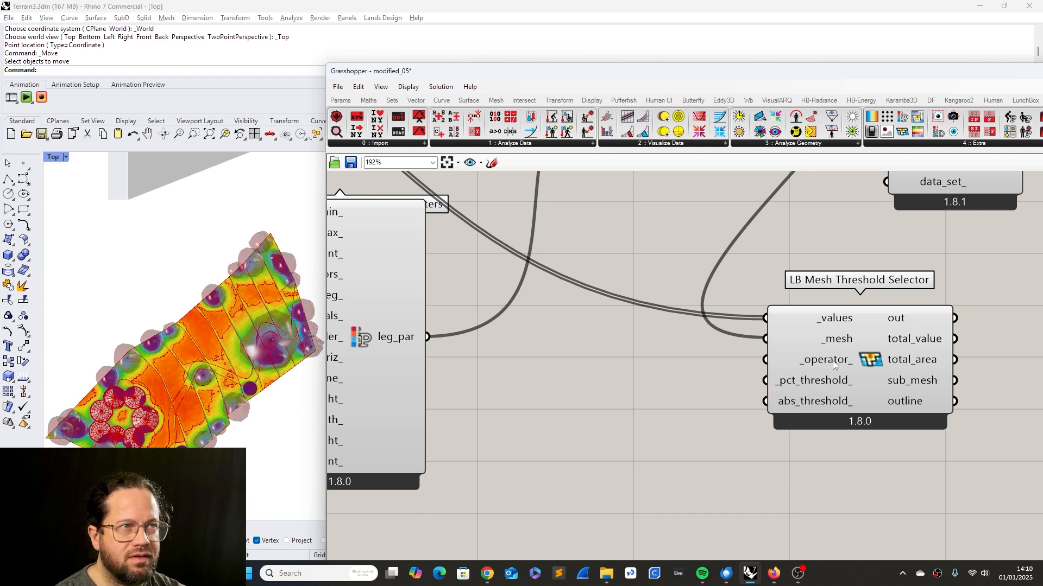
scroll(872, 385, "down", 1)
right_click_drag(828, 372, 860, 367)
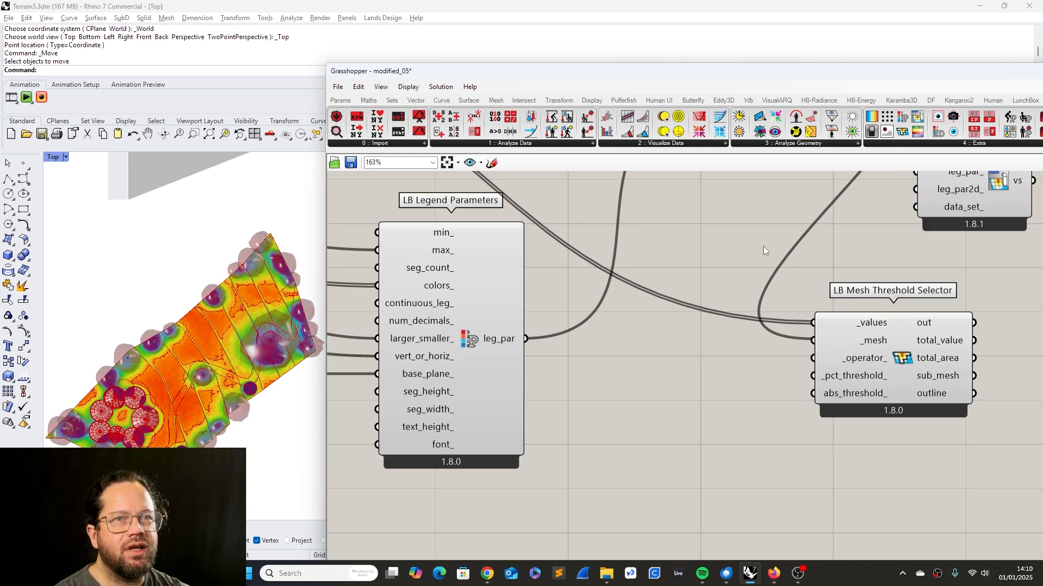
Add a panel containing *== and connect it to the _operator_ input of LB Mesh Threshold Selector.
left_click(342, 102)
left_click_drag(570, 132, 736, 371)
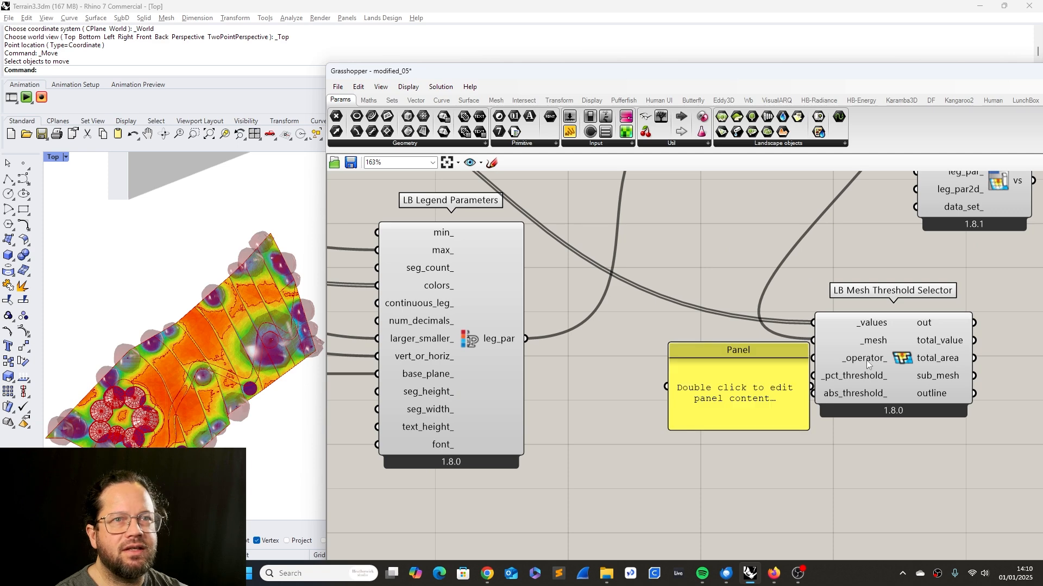
double_click(736, 380)
type("==")
left_click(763, 483)
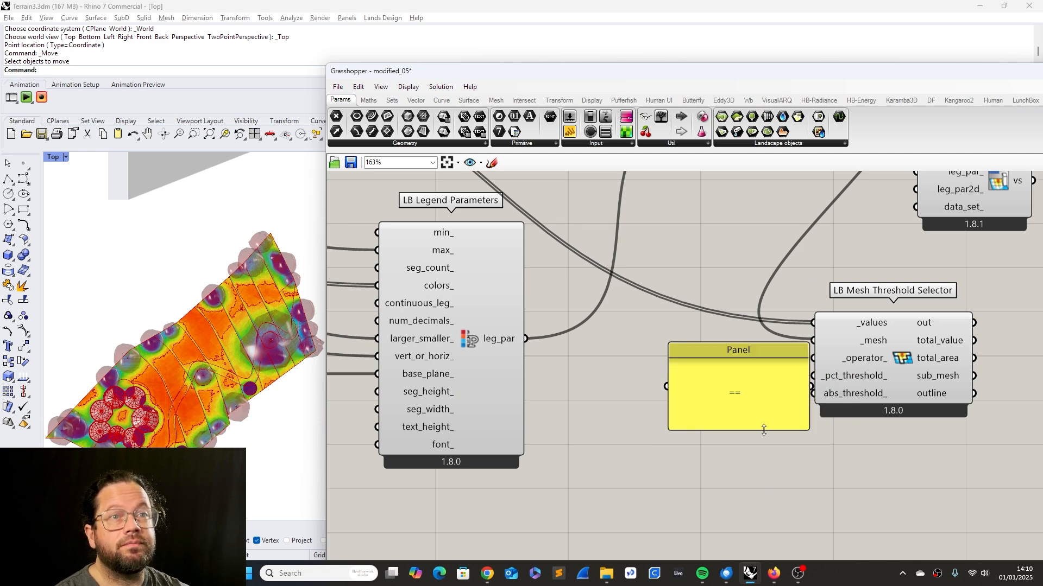
left_click_drag(762, 423, 704, 411)
left_click_drag(755, 375, 814, 376)
right_click(846, 375)
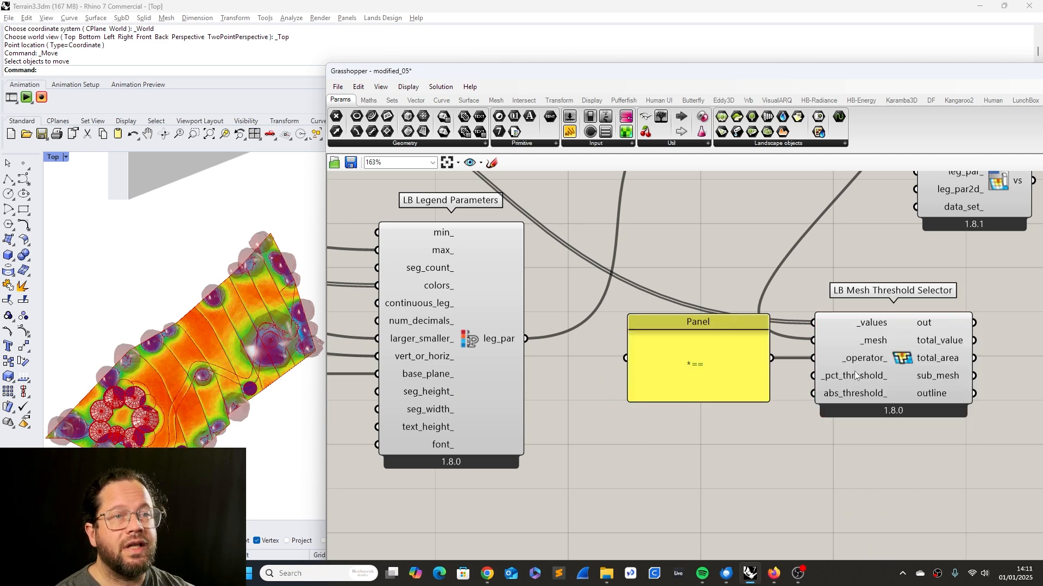
mouse_move(868, 363)
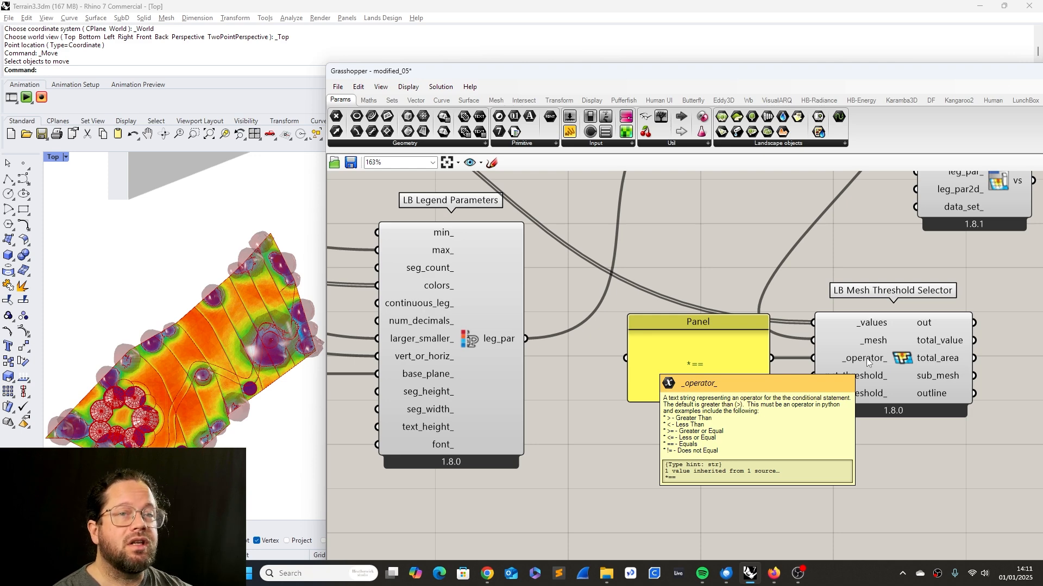
left_click_drag(887, 383, 920, 392)
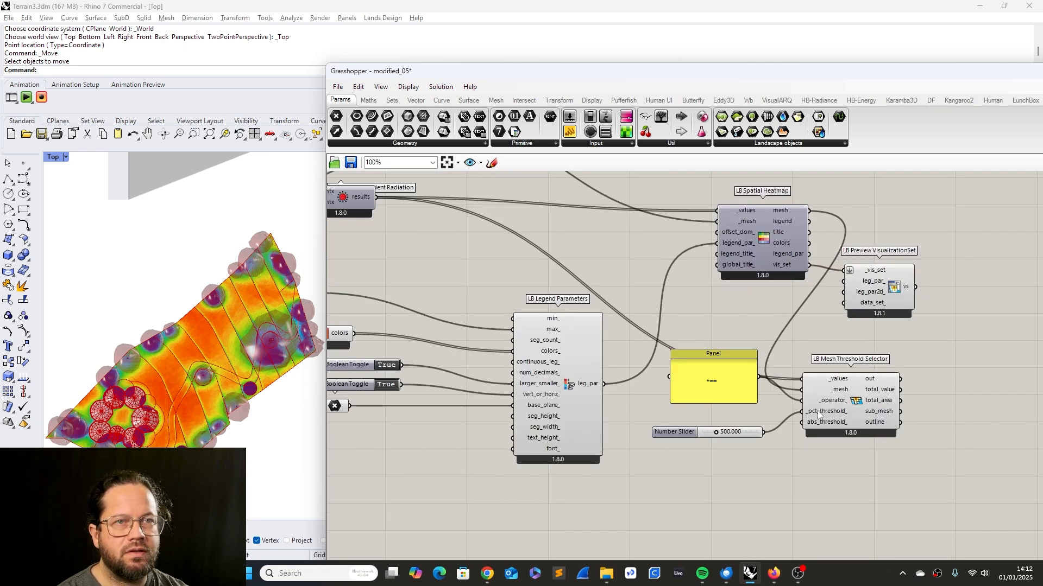
Try the number slider on the abs_threshold_ input and change the operator panel's text to *>.
left_click_drag(764, 432, 802, 423)
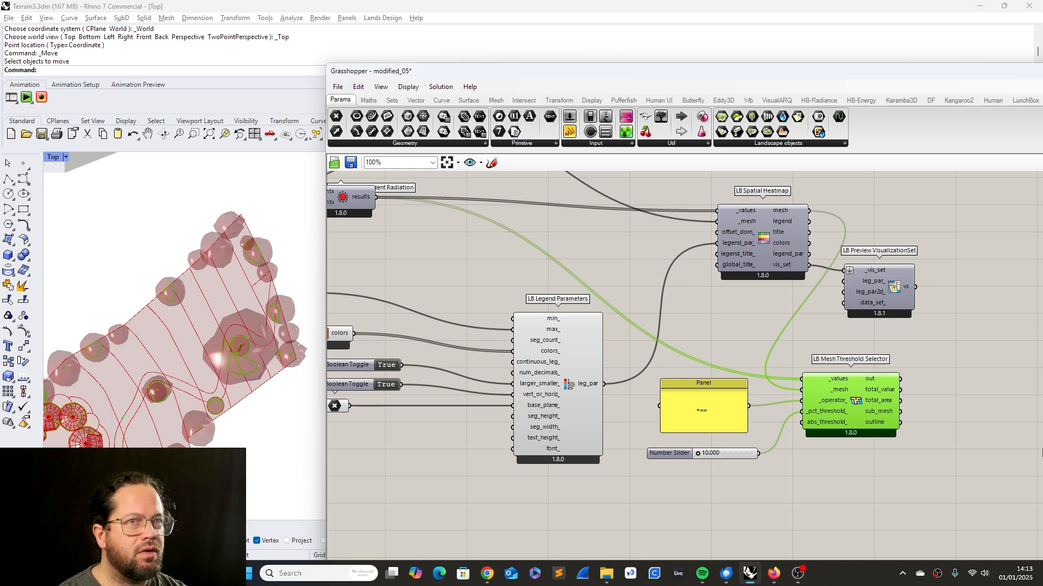
double_click(715, 415)
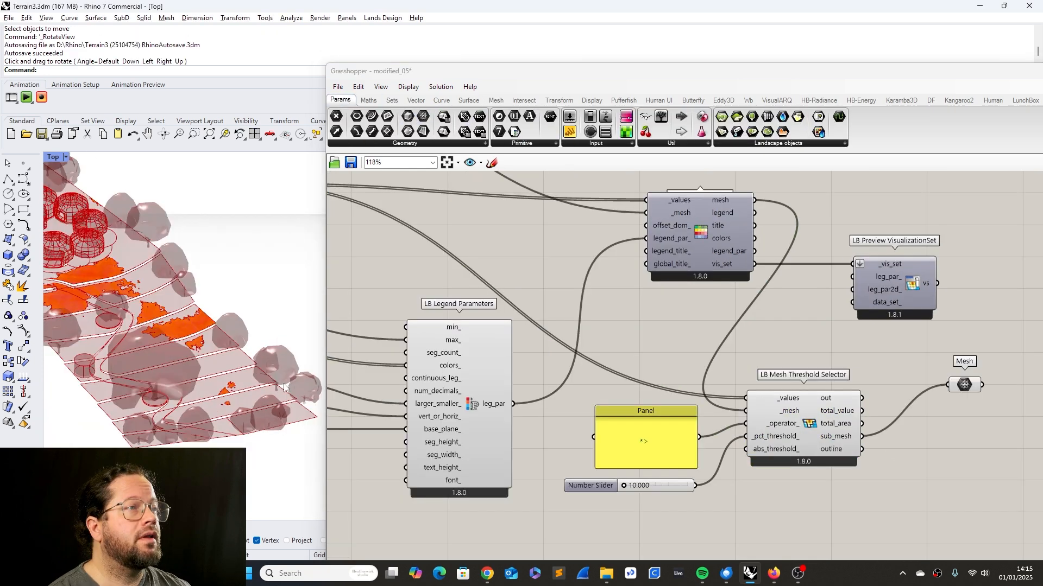
Set the number slider feeding _pct_threshold_ to 20.
right_click_drag(239, 353, 266, 376)
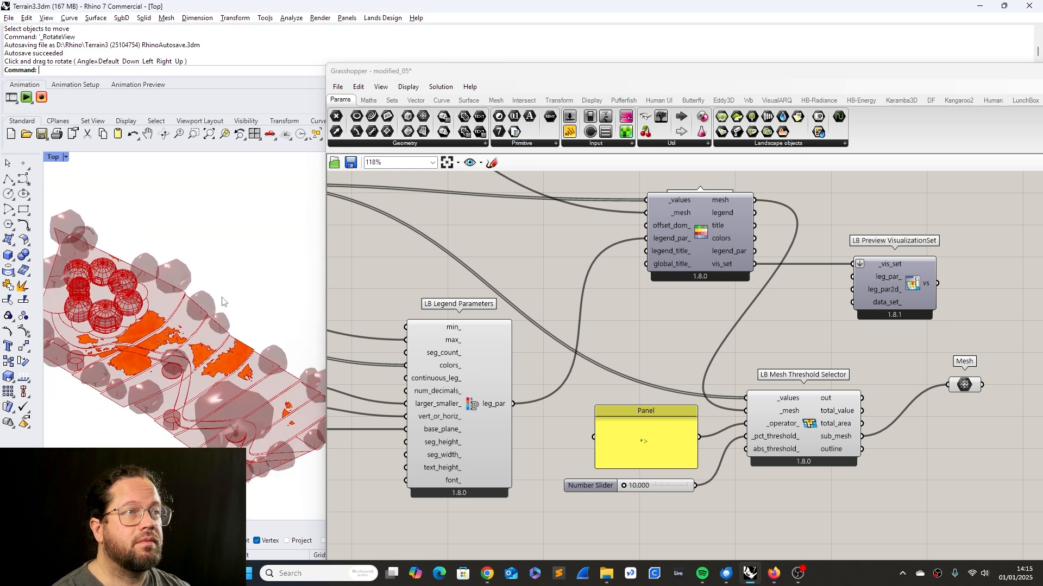
double_click(801, 480)
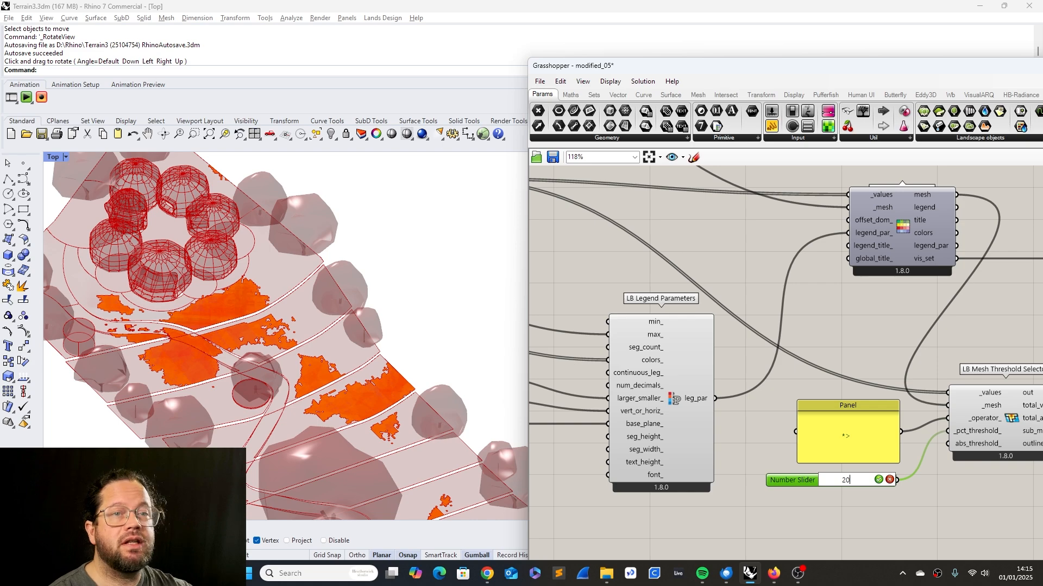
Set the Mesh Threshold Selector's percentage slider to 20 and examine the selected areas on the terraced terrain.
key("Return")
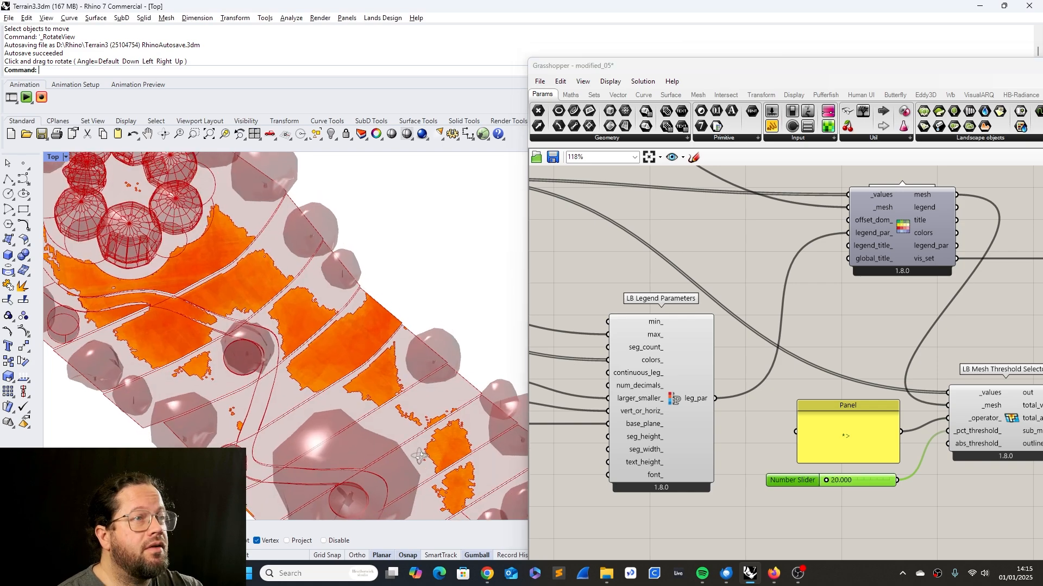
scroll(380, 359, "down", 4)
scroll(395, 380, "up", 3)
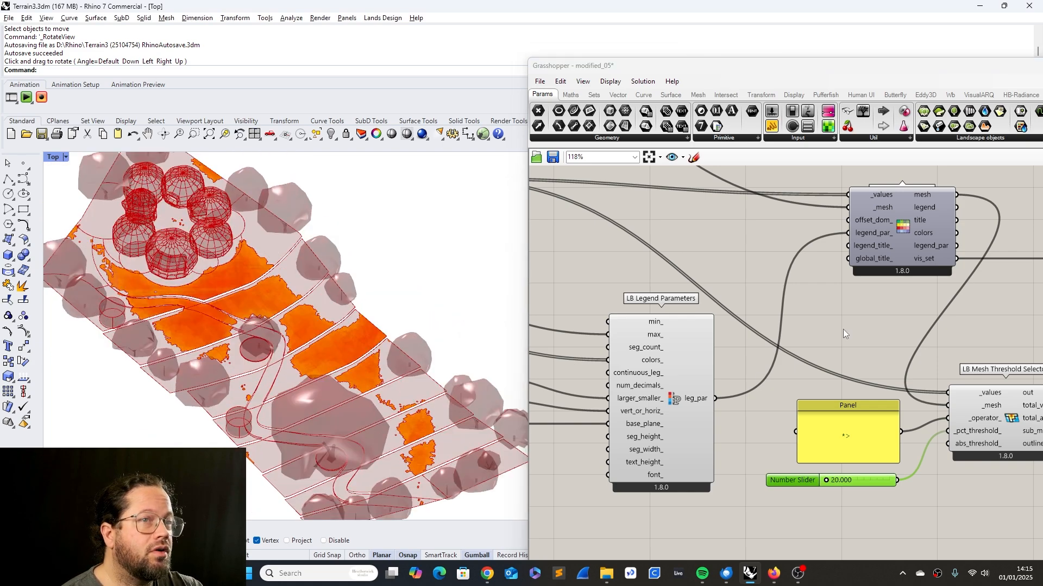
scroll(842, 329, "down", 5)
scroll(378, 351, "up", 3)
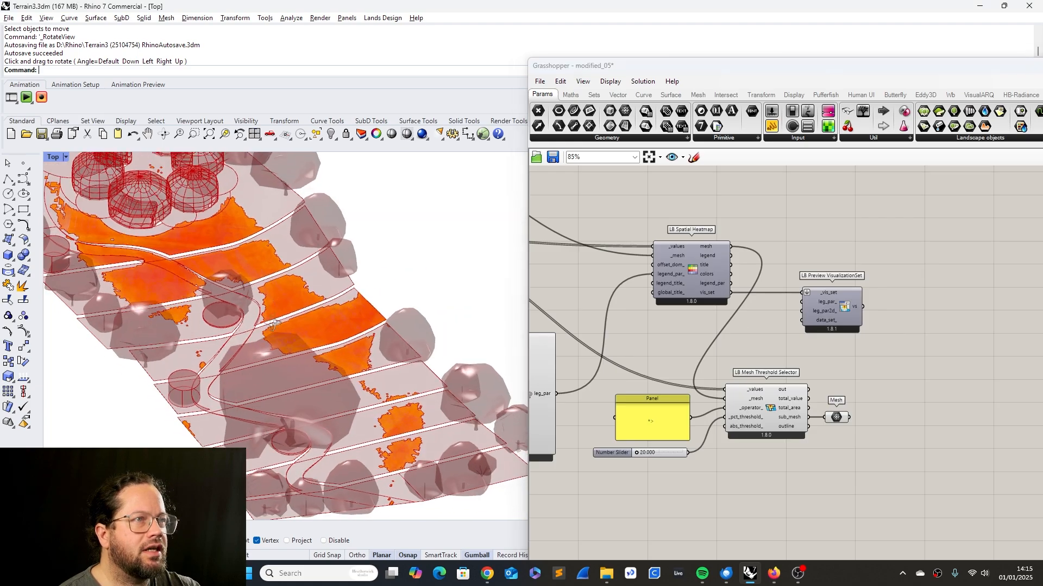
scroll(454, 356, "down", 5)
scroll(315, 339, "up", 5)
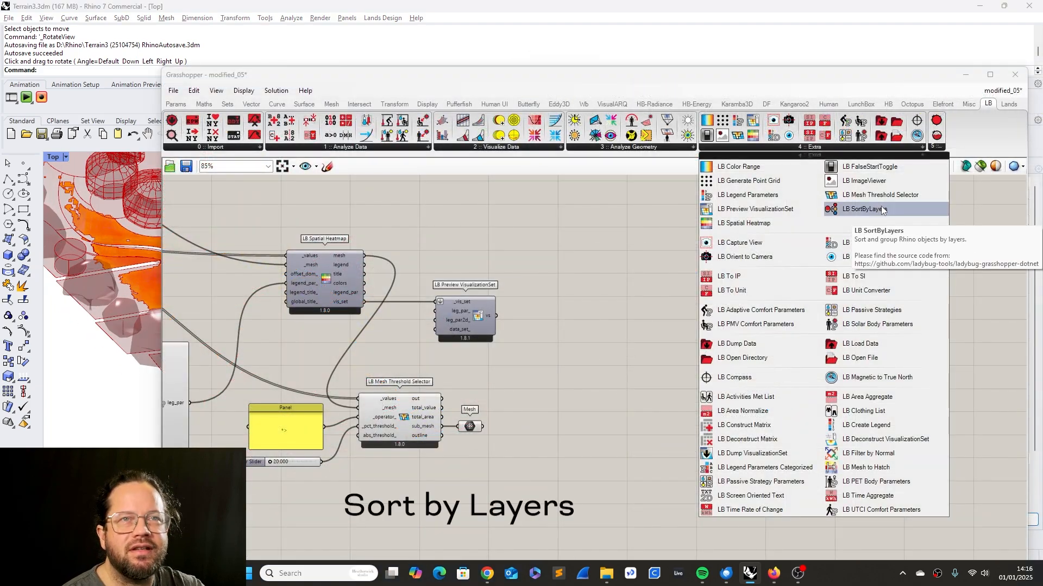
Add an LB SortByLayers component to the empty canvas beside the heatmap definition.
left_click_drag(883, 211, 717, 314)
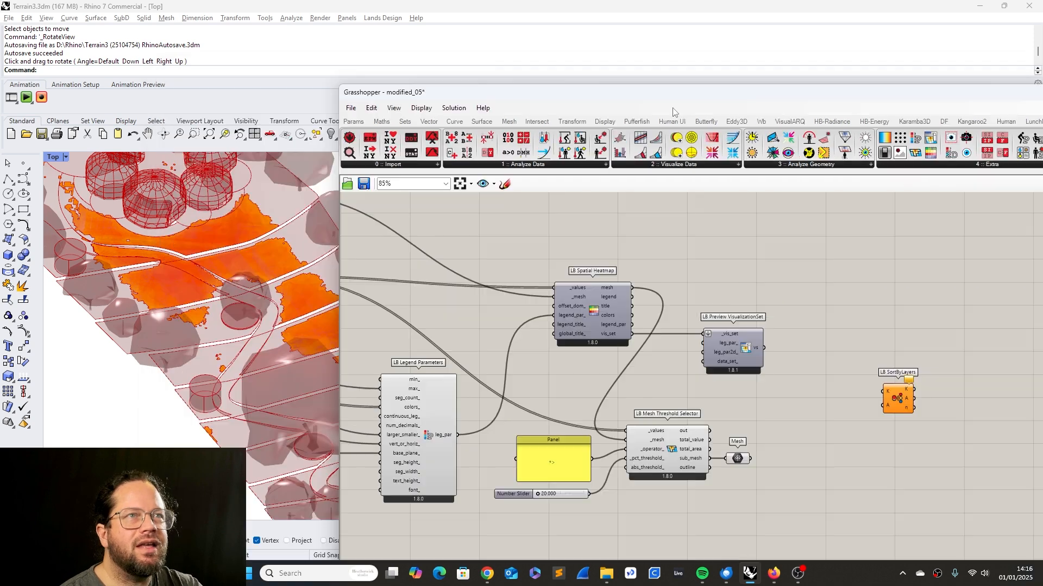
scroll(895, 393, "down", 3)
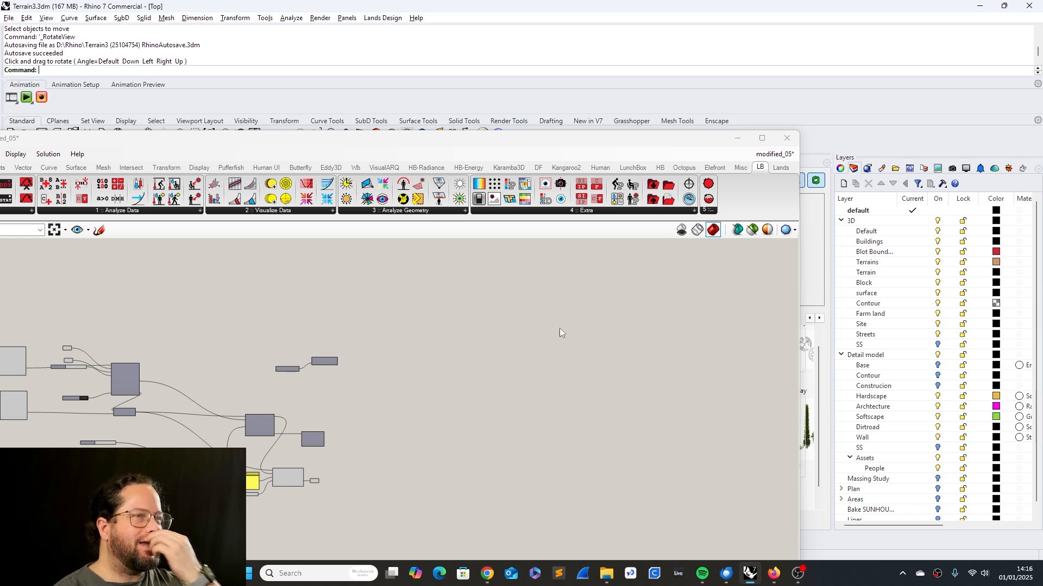
left_click_drag(339, 142, 618, 124)
Draw a corner-point surface around the base of the test box beside the terrain model.
left_click(623, 311)
scroll(545, 326, "down", 3)
scroll(524, 393, "up", 10)
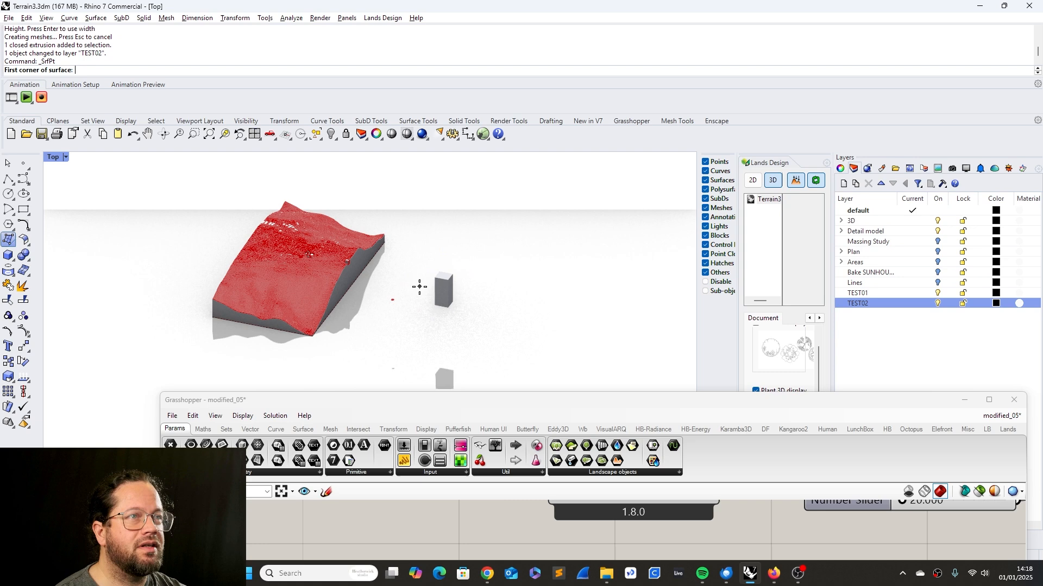
left_click(419, 285)
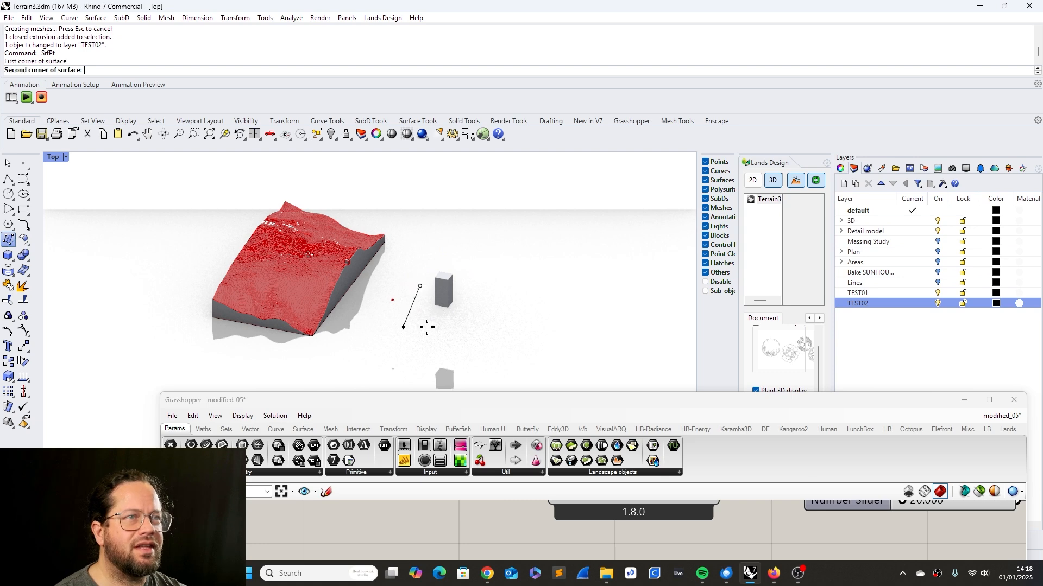
left_click(407, 330)
left_click(492, 332)
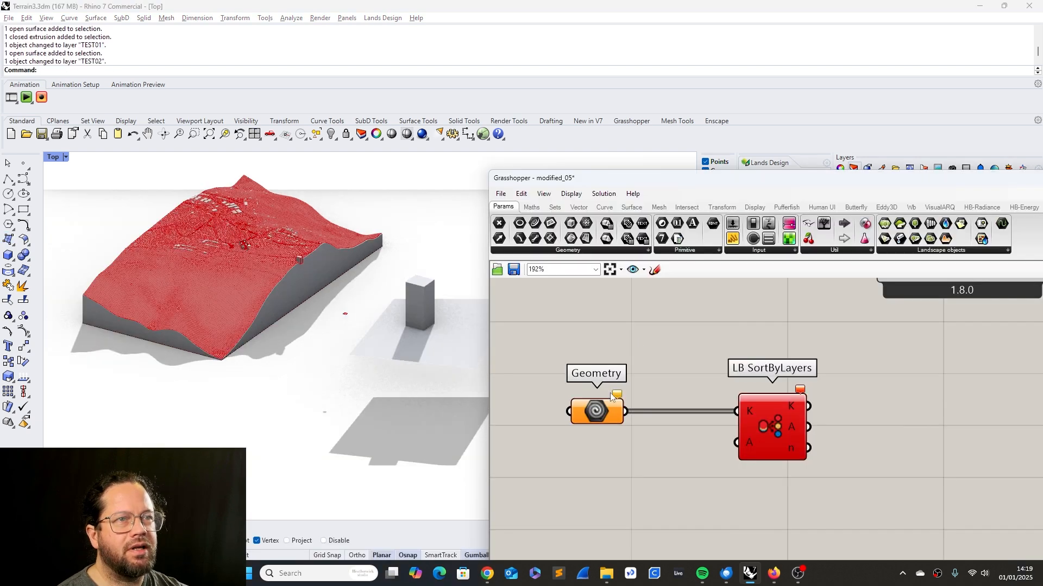
Reference the test box and the flat surface in the Geometry parameter that feeds SortByLayers.
right_click(599, 413)
left_click(665, 487)
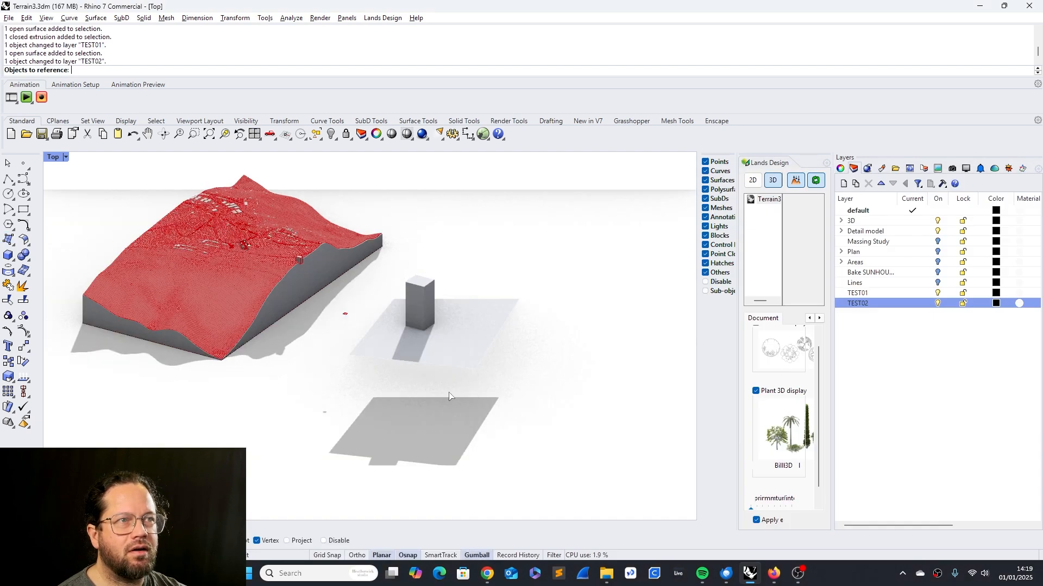
left_click(432, 308)
key("Return")
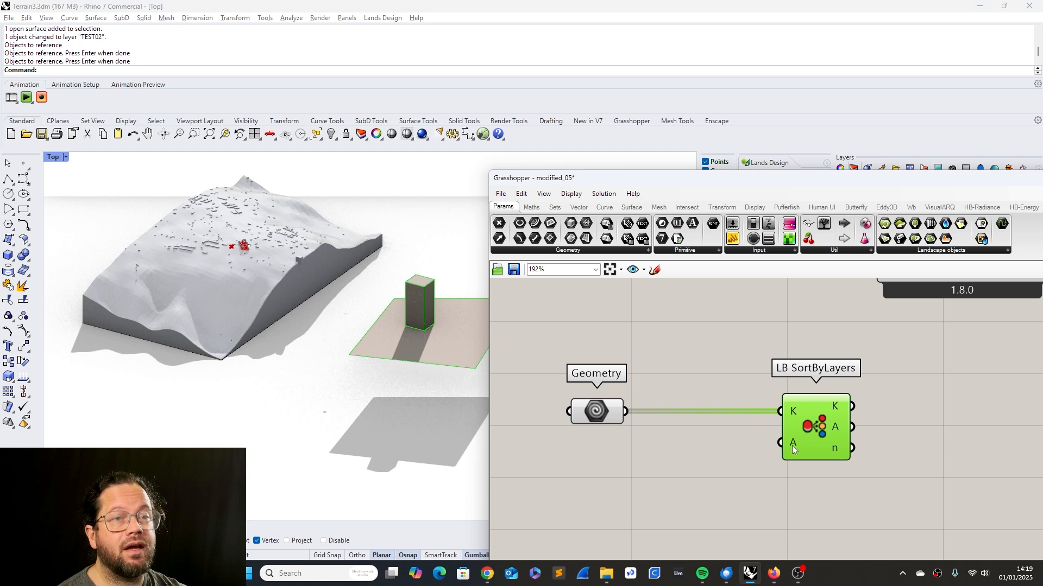
left_click(953, 441)
Attach a panel to the sorted K output of SortByLayers to inspect its branches, and delete the panel.
scroll(953, 441, "up", 1)
mouse_move(813, 402)
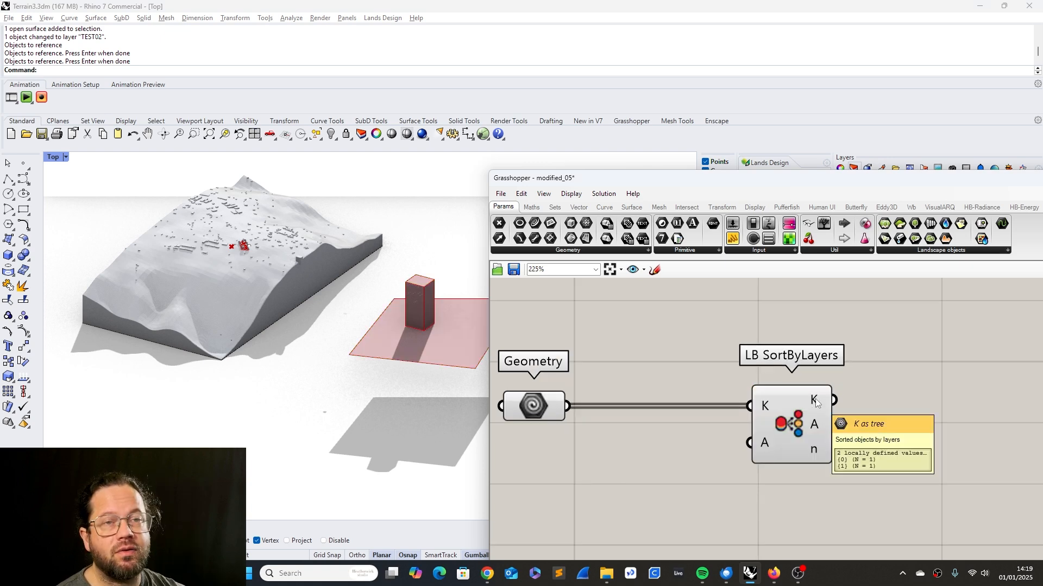
left_click(732, 238)
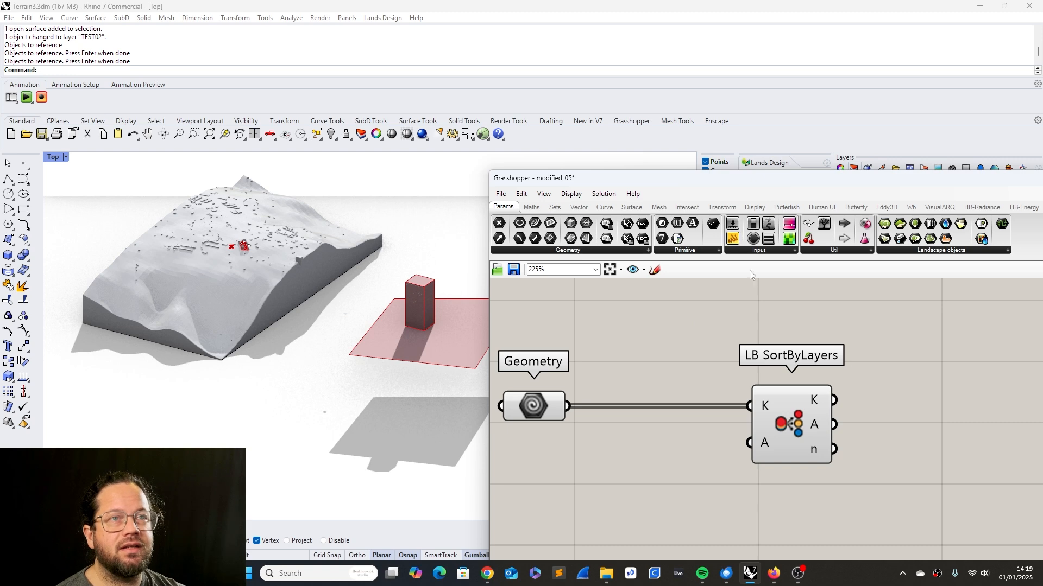
left_click(977, 436)
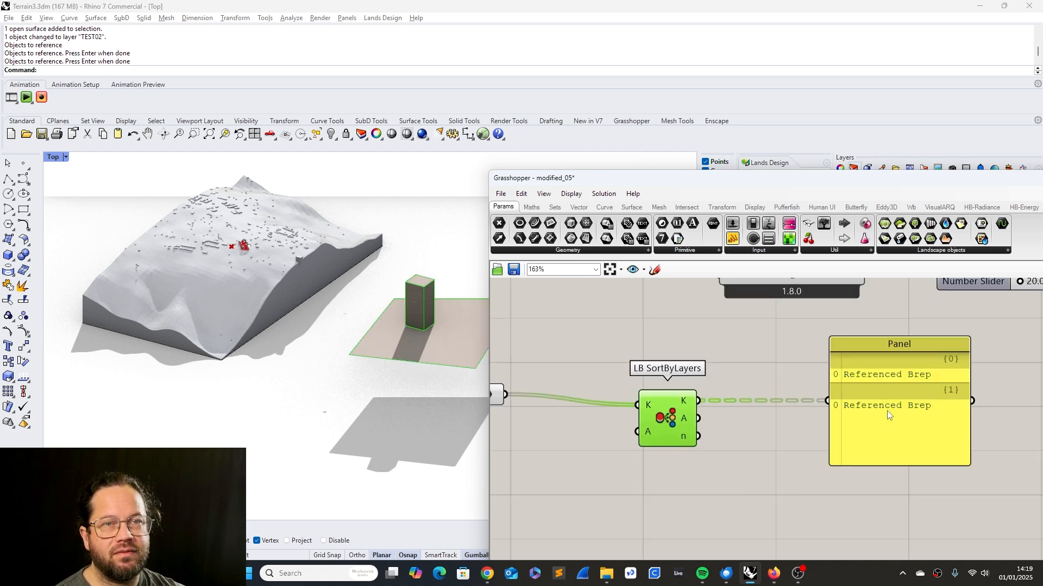
left_click(781, 454)
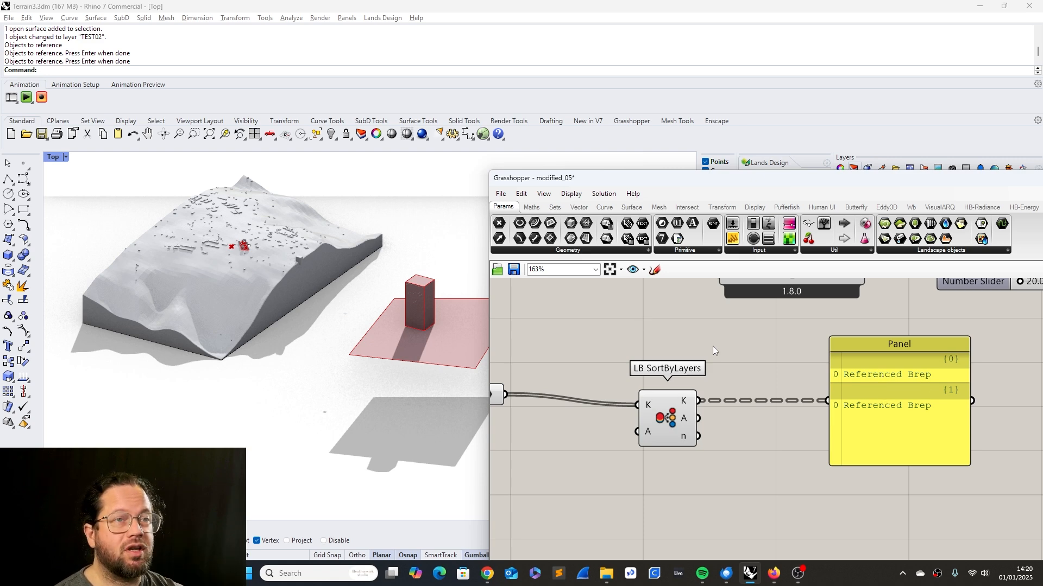
left_click(878, 352)
key("Delete")
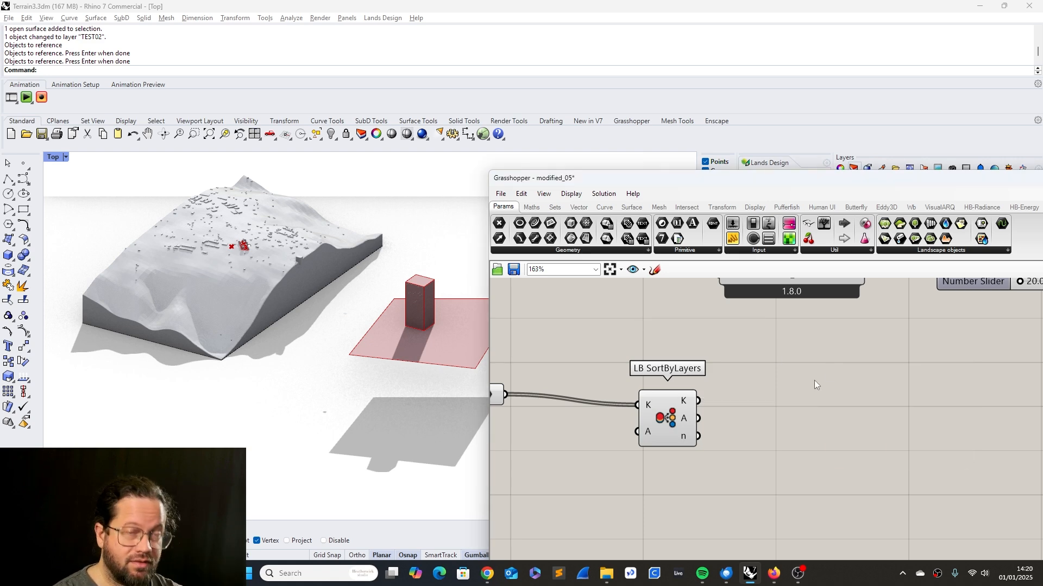
Add a List Item component fed by the SortByLayers K output, with a number slider at 0 as index.
double_click(812, 381)
type("list")
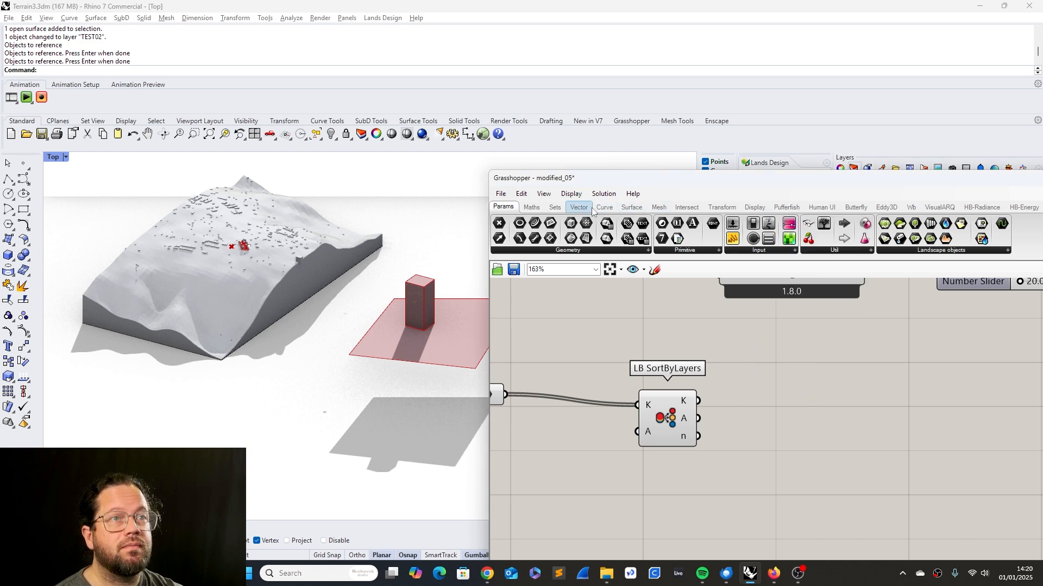
left_click_drag(866, 188, 819, 192)
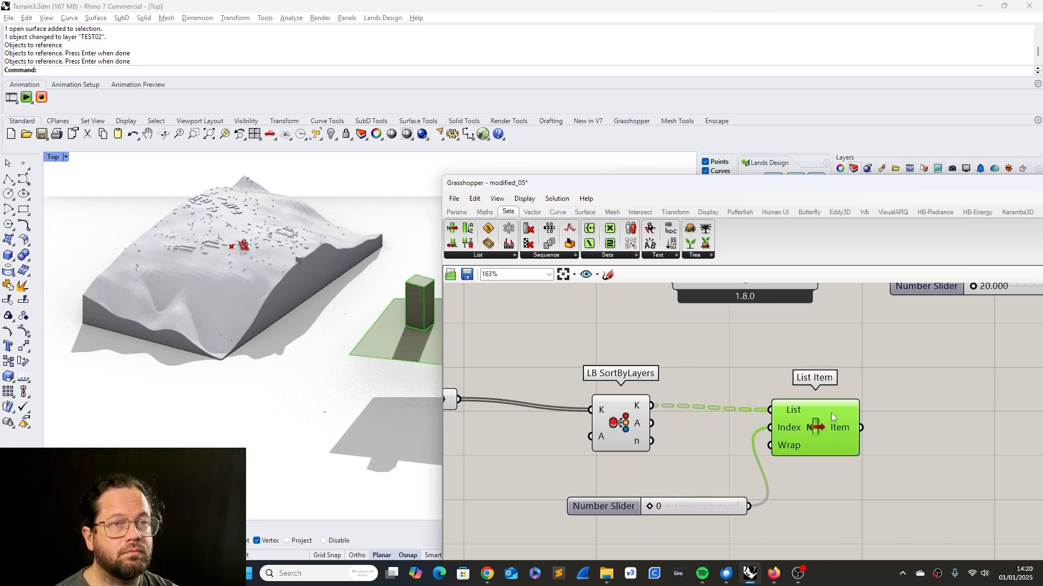
Flatten the SortByLayers K output, give the List Item more room and vary its index slider to switch between objects.
left_click(655, 422)
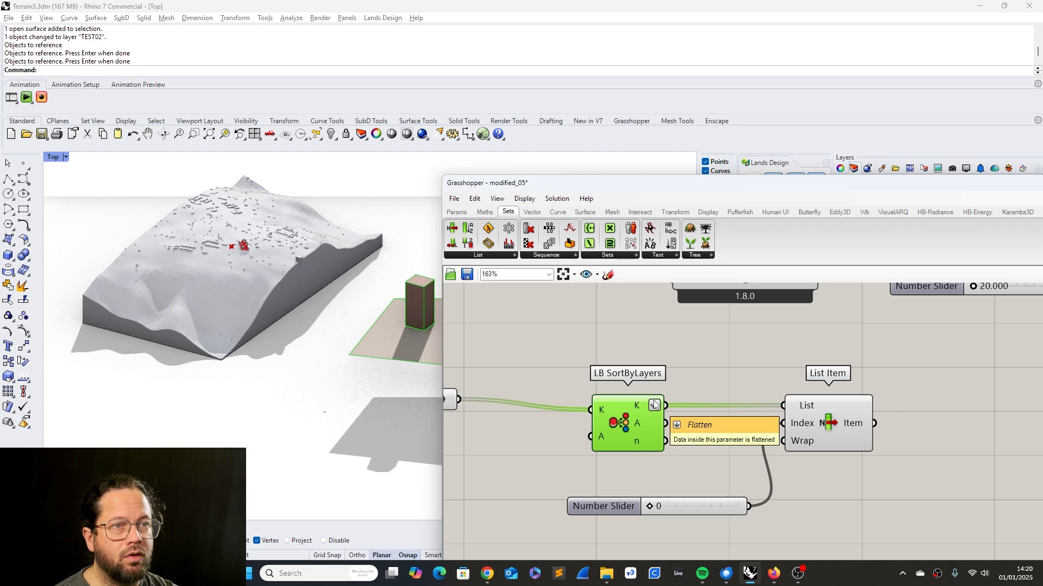
left_click(672, 432)
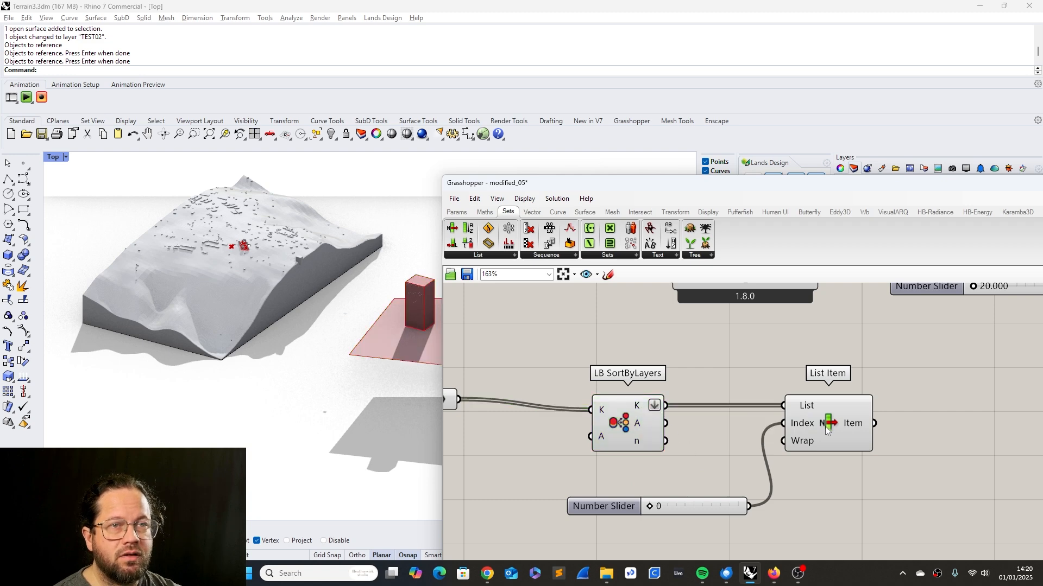
left_click_drag(830, 429, 871, 429)
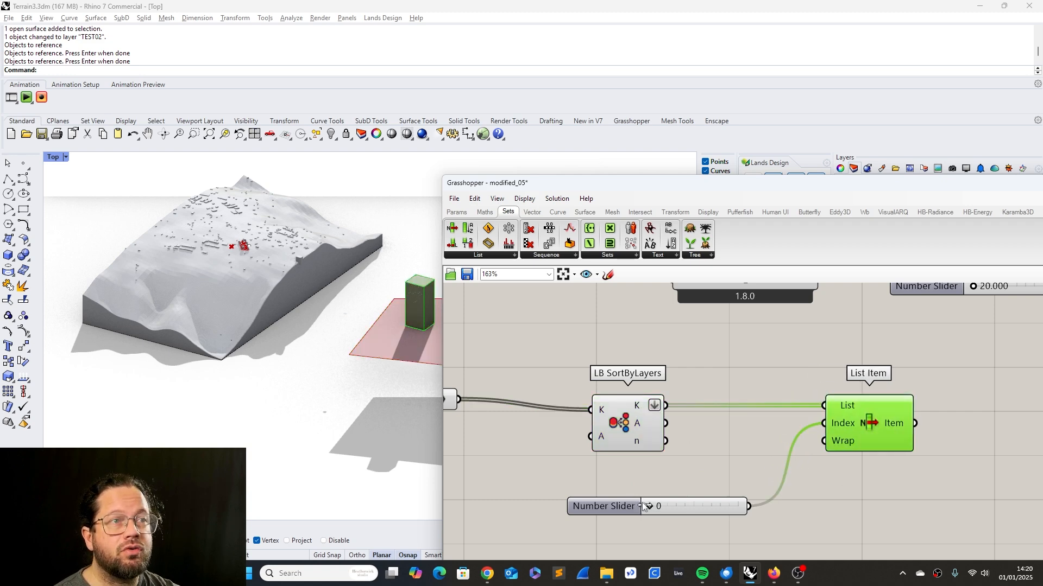
left_click_drag(643, 506, 680, 505)
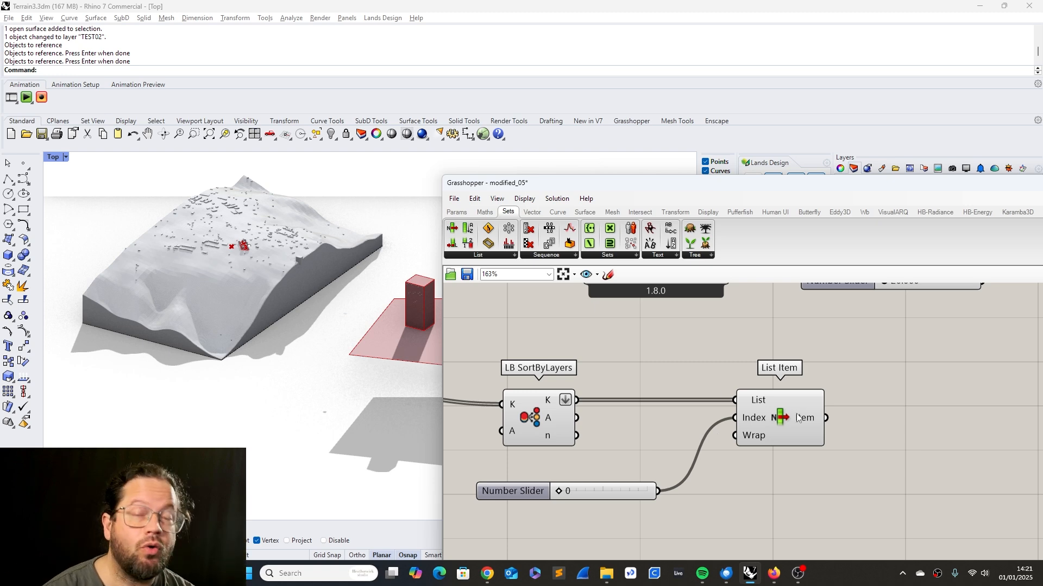
Add an LB Capture View component to the empty canvas below the Mesh Threshold Selector.
left_click_drag(829, 186, 593, 221)
scroll(732, 362, "down", 5)
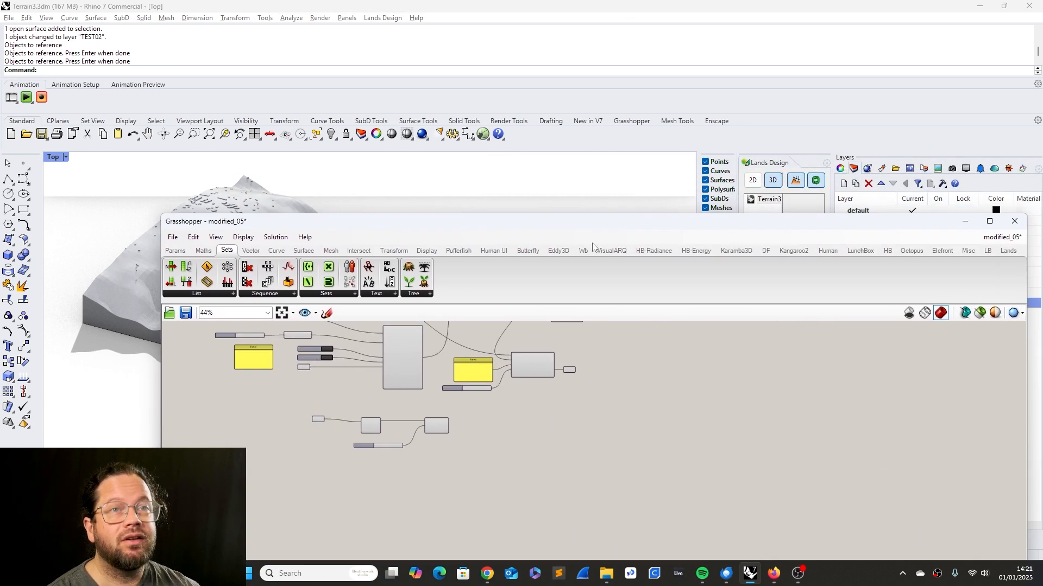
left_click_drag(753, 229, 745, 207)
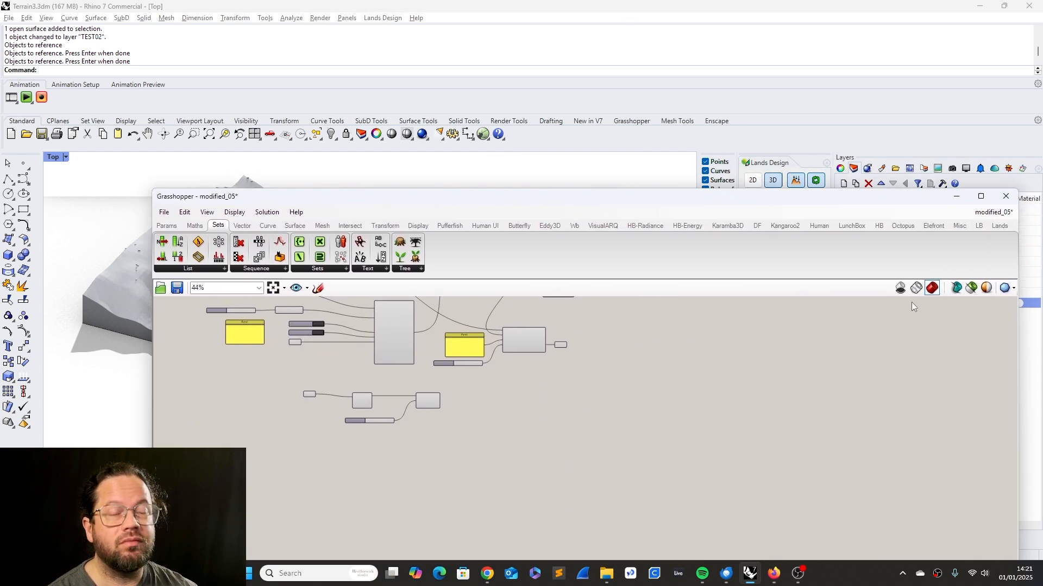
left_click(979, 227)
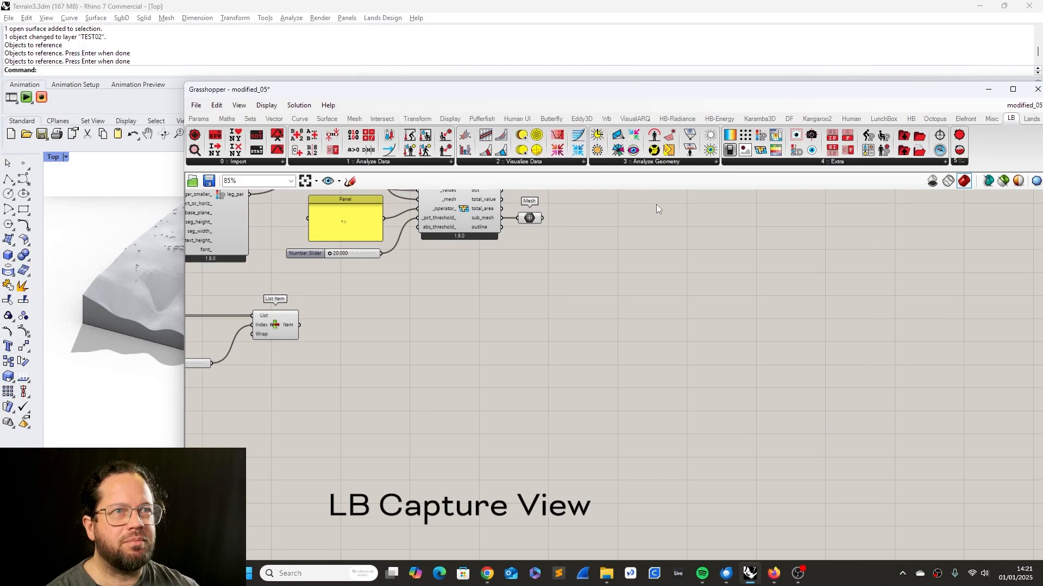
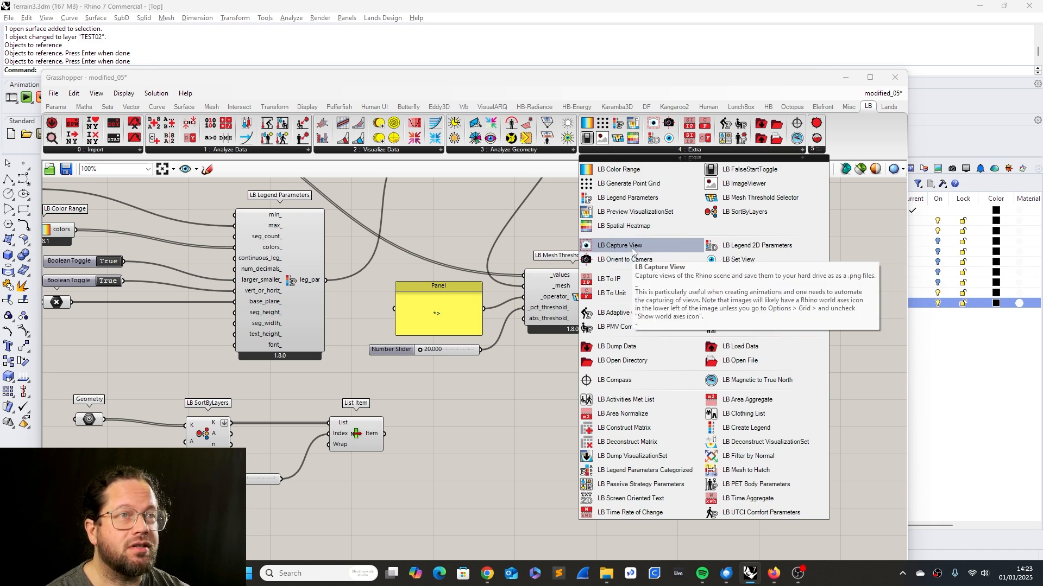
left_click_drag(632, 246, 743, 380)
scroll(744, 380, "up", 2)
scroll(771, 367, "down", 3)
scroll(771, 367, "up", 2)
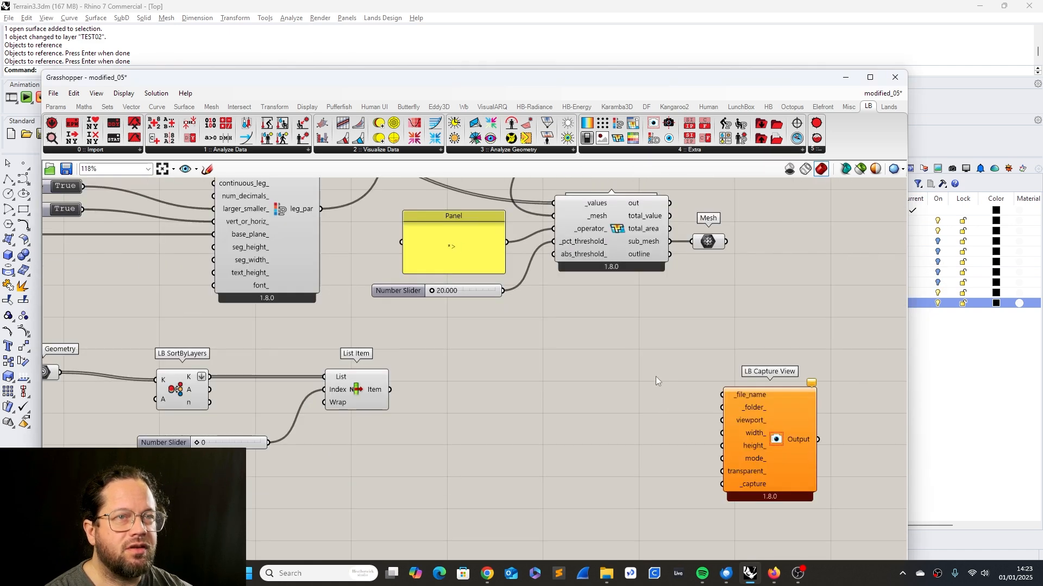
Feed Capture View with panels holding the file name 01 and the output folder path, and reposition the component.
left_click(54, 93)
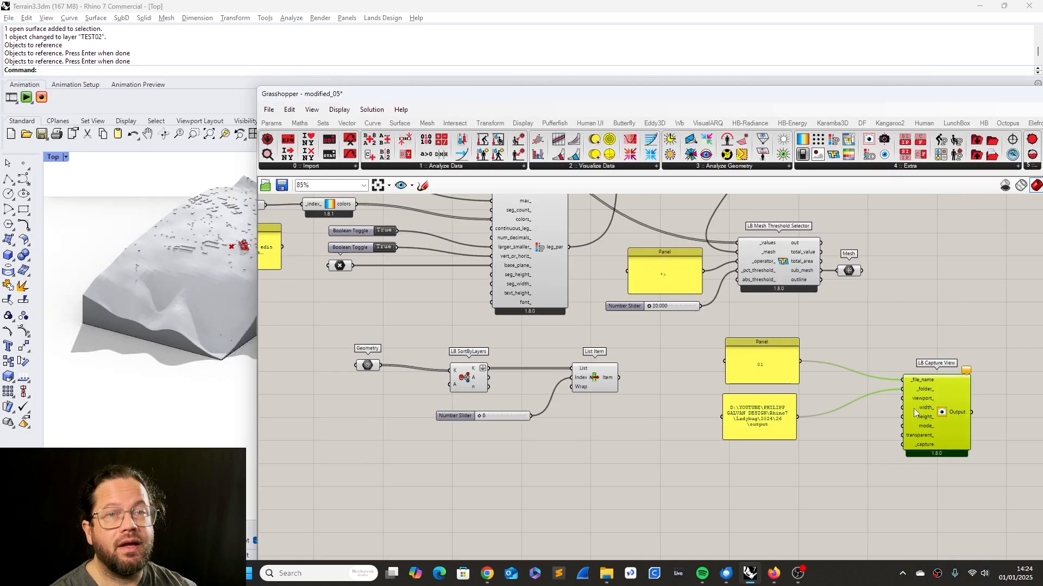
left_click_drag(915, 413, 925, 441)
left_click(793, 436)
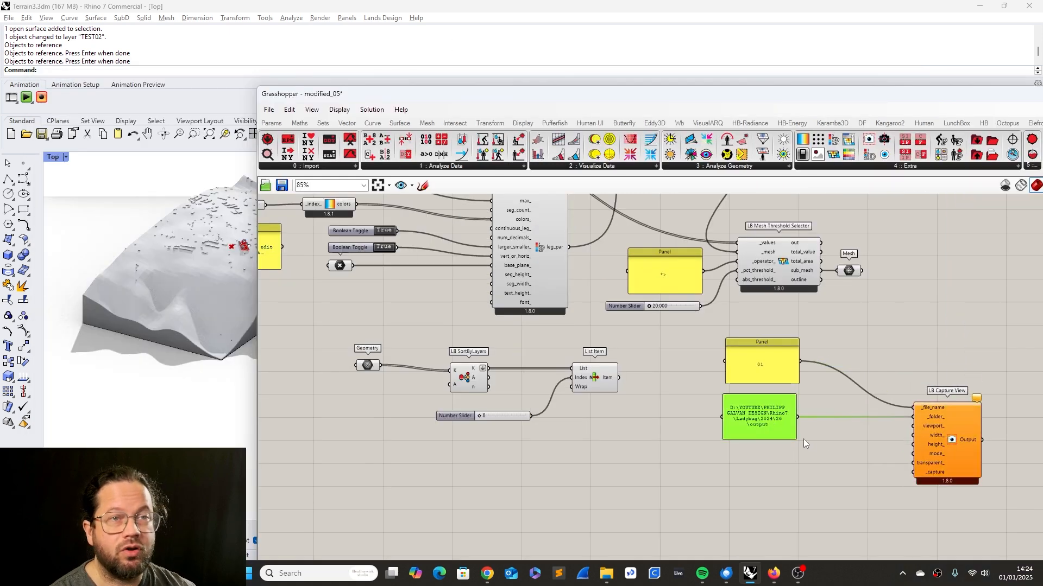
Duplicate the 01 panel below the folder path panel and look up the Top viewport's display modes.
left_click(771, 356)
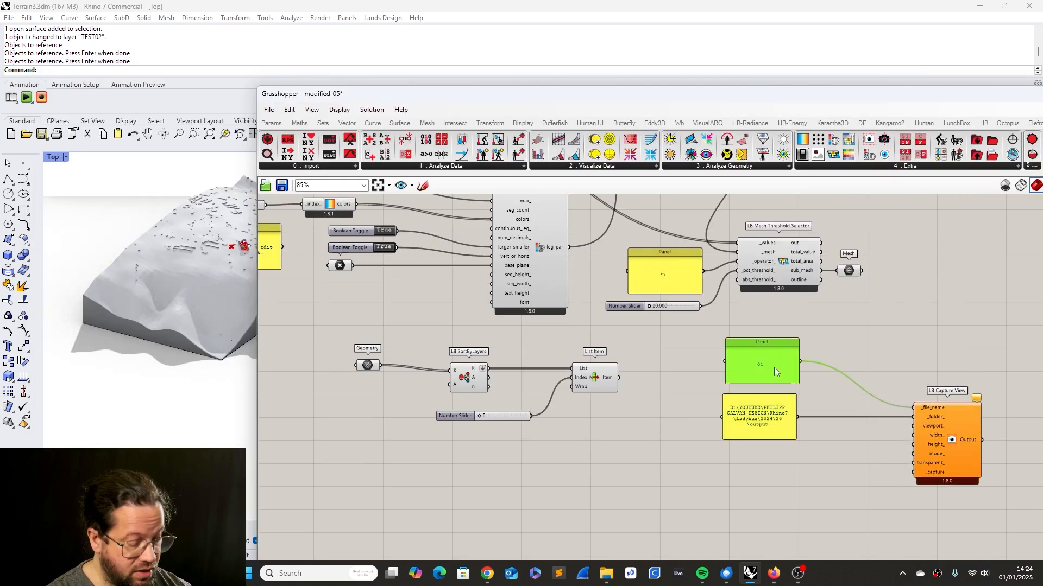
mouse_move(773, 368)
left_mouse_down("alt")
mouse_move(763, 459)
mouse_move(773, 511)
left_mouse_up("alt")
left_click(65, 157)
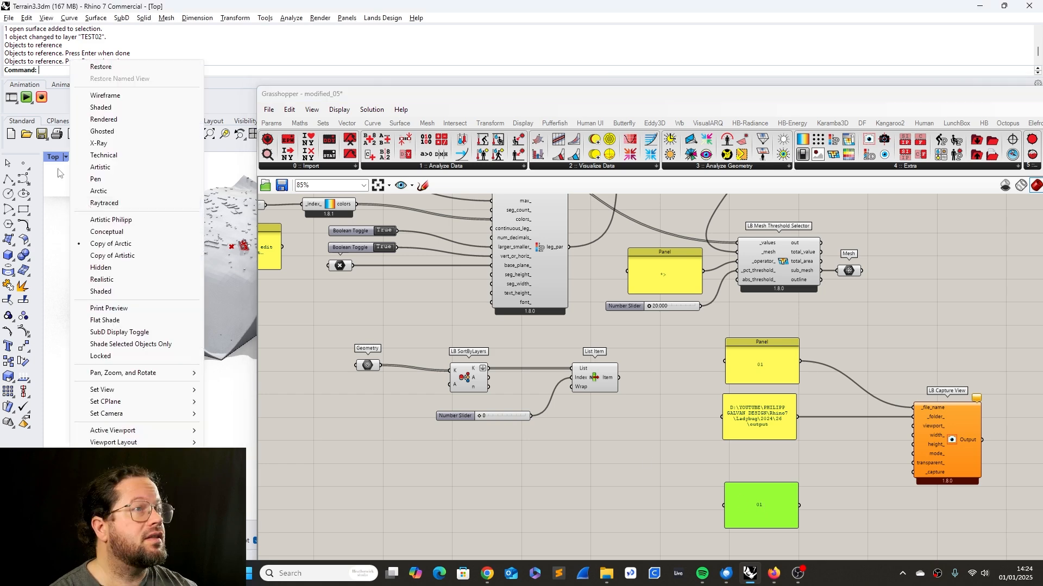
key("Escape")
Add a Move component after the threshold selector's Mesh parameter and connect the mesh as its geometry.
left_click_drag(391, 97, 681, 128)
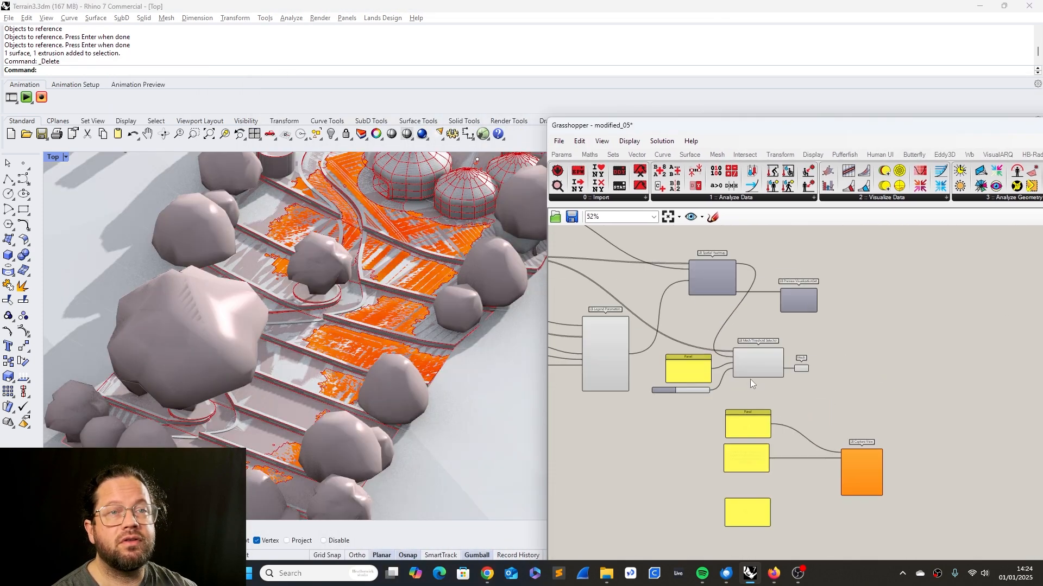
scroll(751, 379, "up", 5)
scroll(843, 357, "down", 7)
scroll(823, 330, "up", 3)
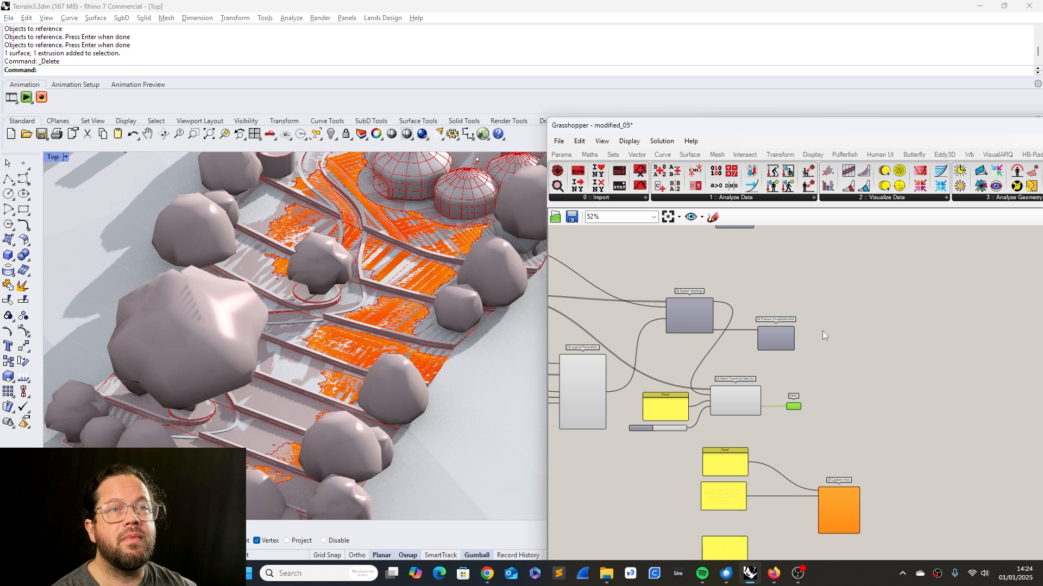
double_click(835, 369)
scroll(819, 416, "up", 5)
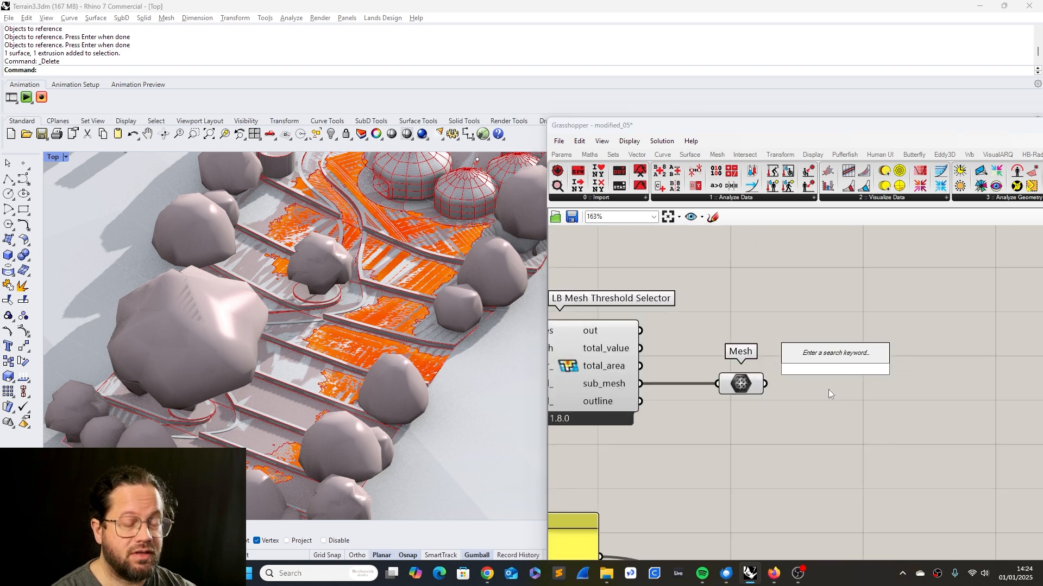
type("move")
key("Return")
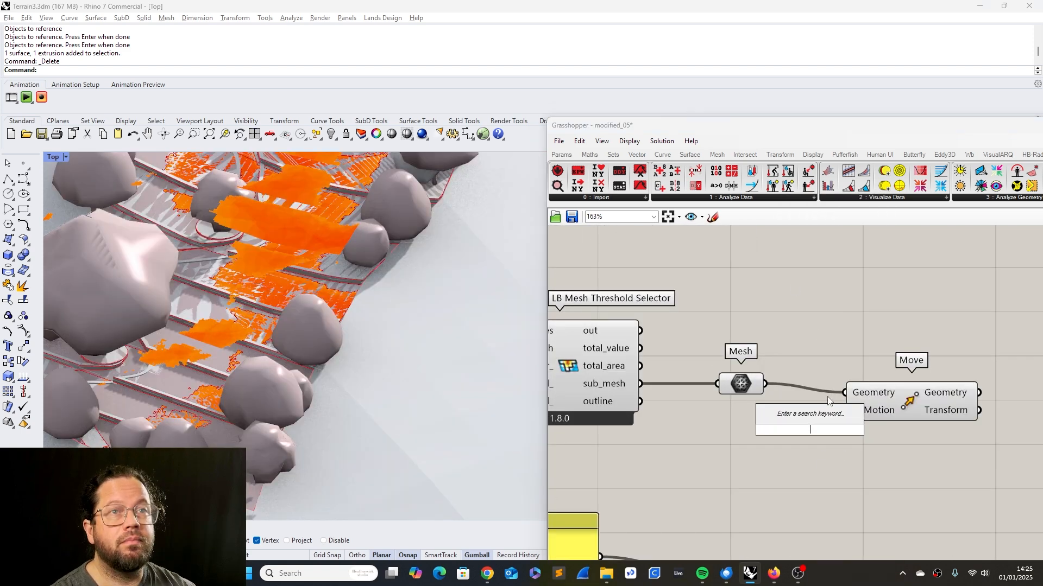
type("unit z")
key("Return")
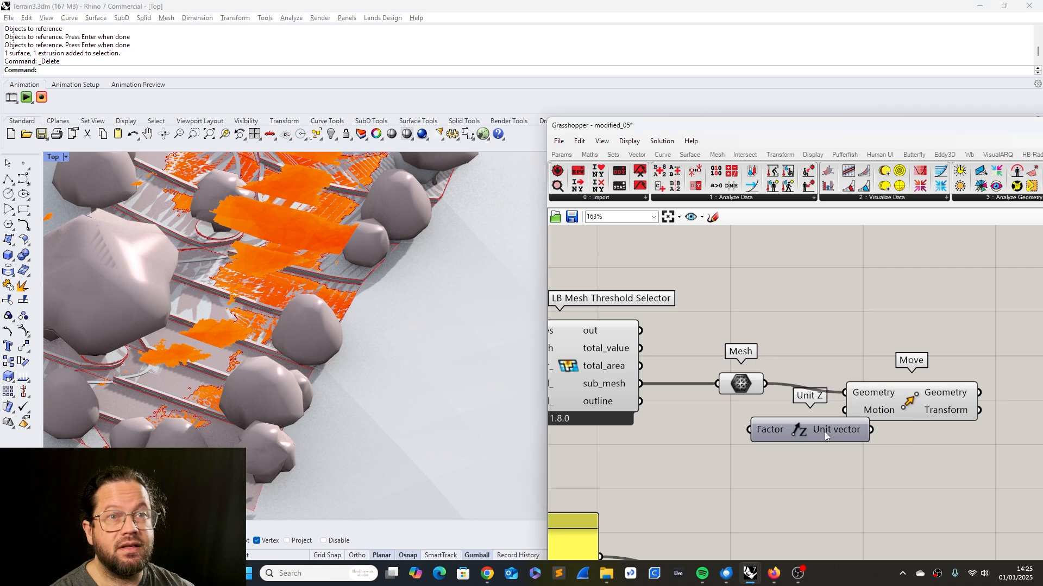
left_click_drag(824, 432, 769, 440)
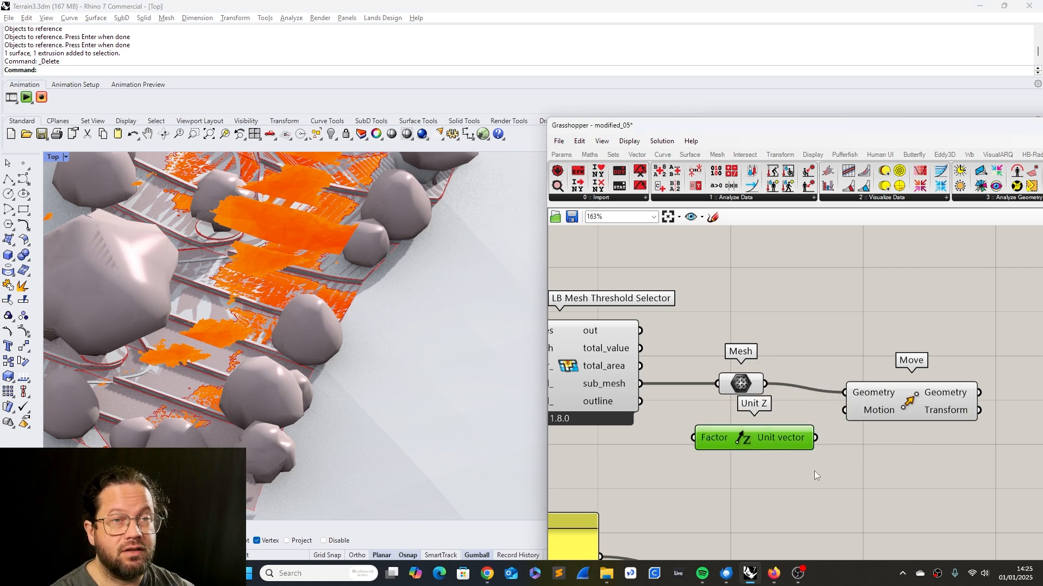
key("Delete")
Add a panel below the Mesh parameter and set its content to 0,0,1.
double_click(766, 454)
type("p")
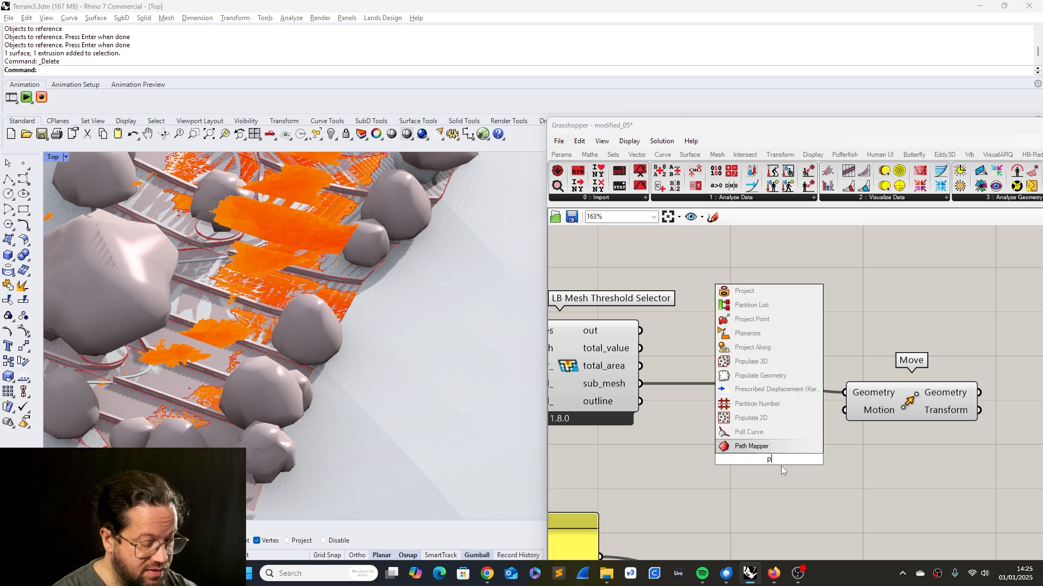
type("anel")
key("Return")
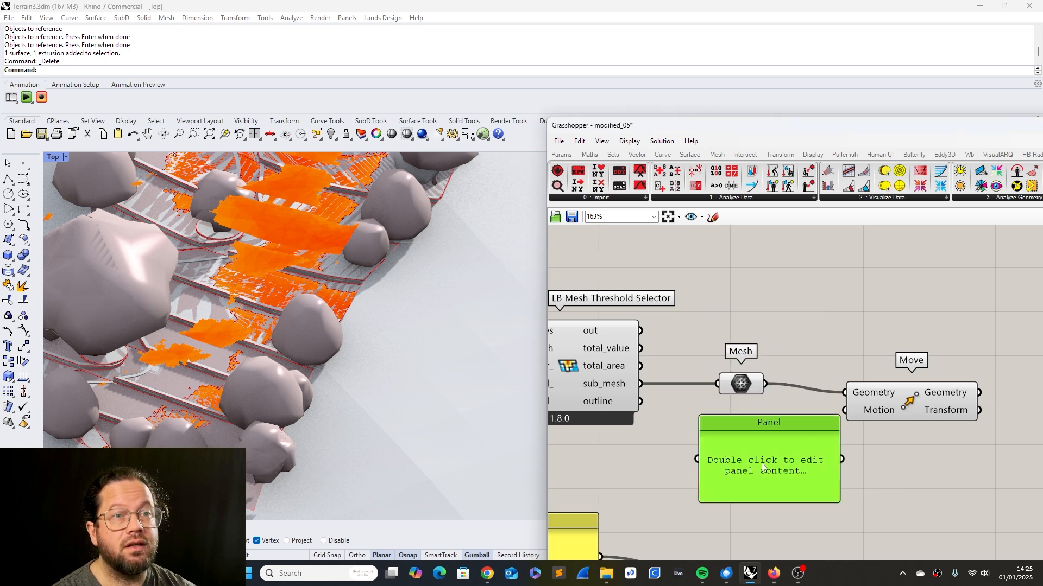
double_click(762, 466)
type("0,0")
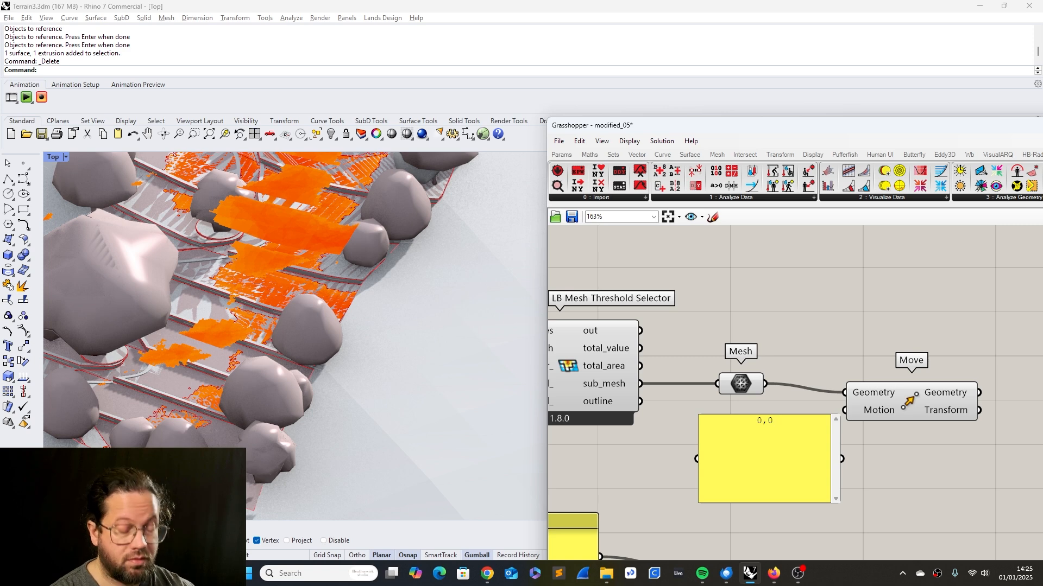
type(",1")
left_click(780, 425)
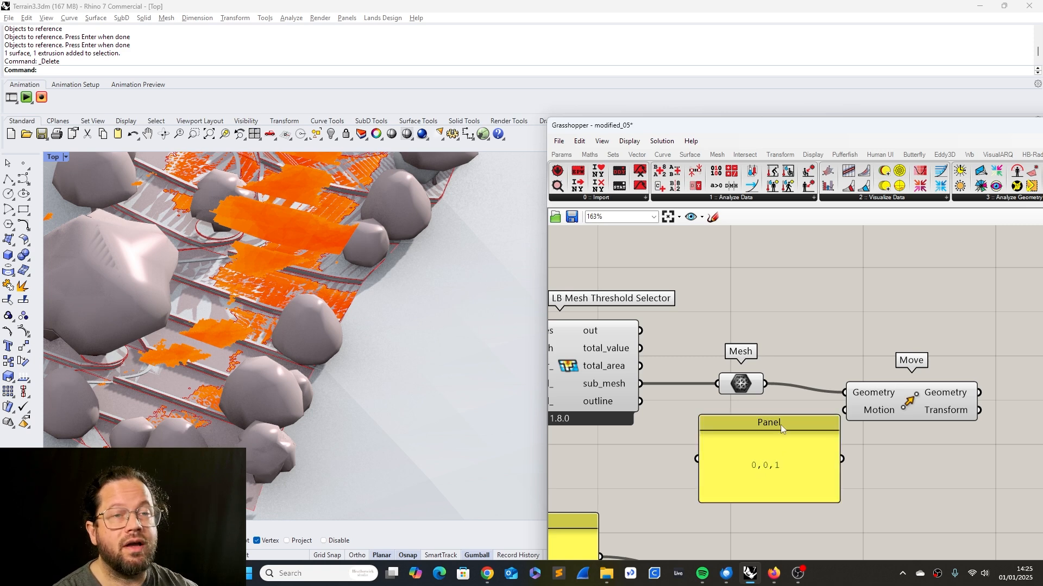
Reposition the 0,0,1 panel and connect it to the Move component's Motion input.
left_click_drag(780, 425, 733, 430)
left_click_drag(783, 459, 845, 410)
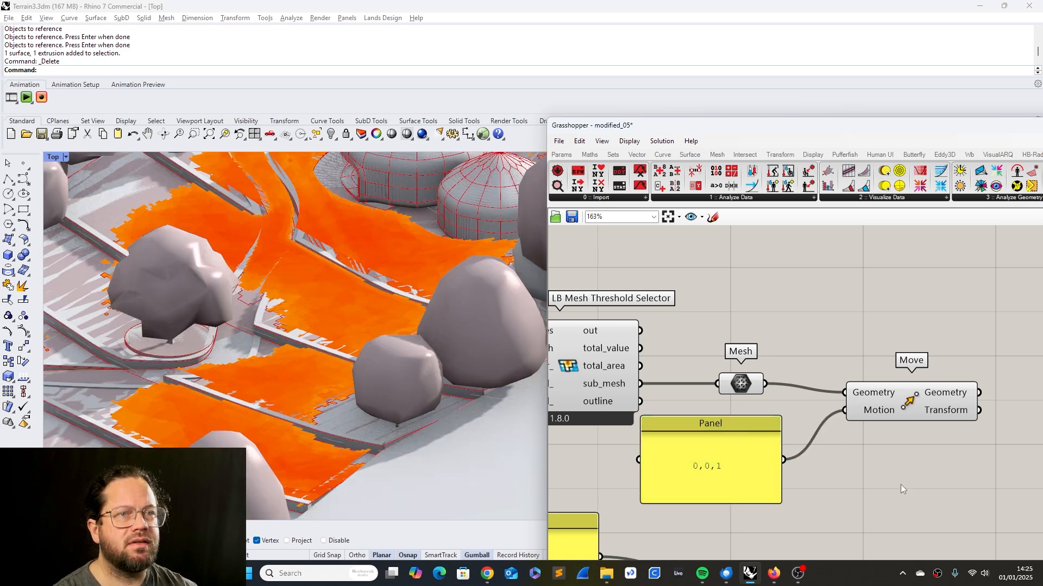
left_click(739, 418)
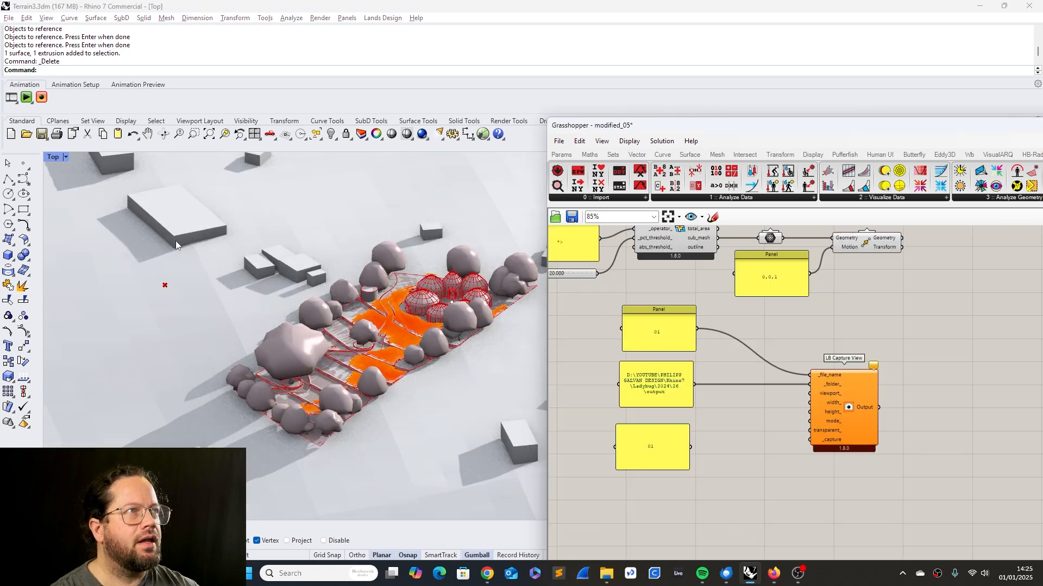
Restore the named view View5 in the Top viewport.
left_click(57, 157)
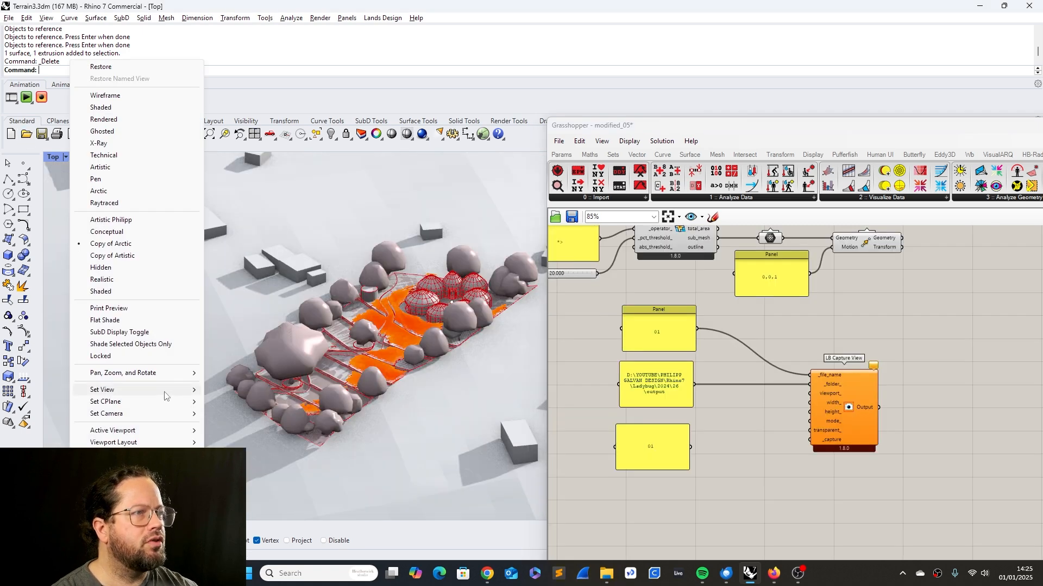
mouse_move(165, 393)
left_click(253, 518)
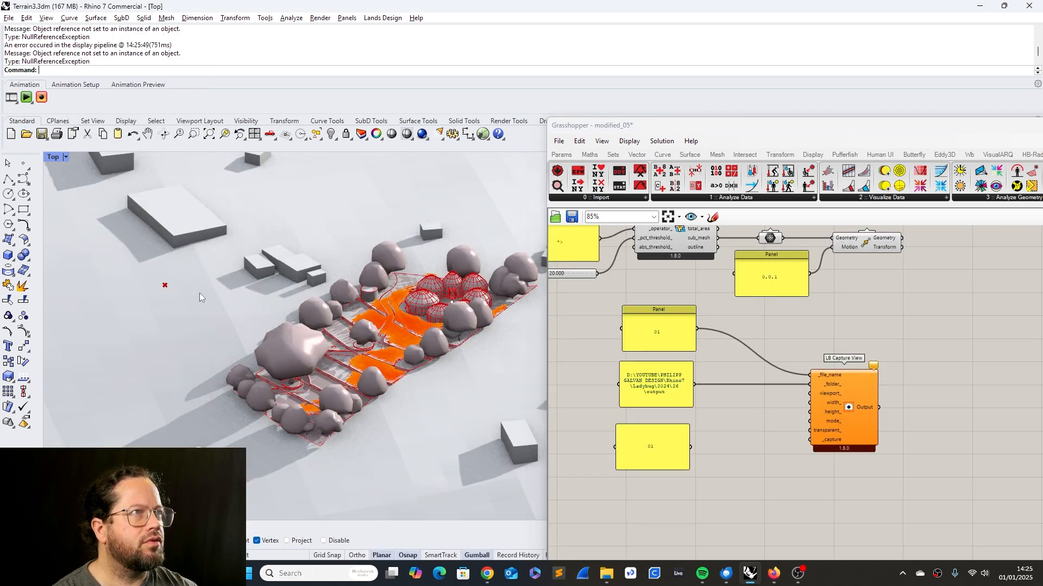
left_click(54, 158)
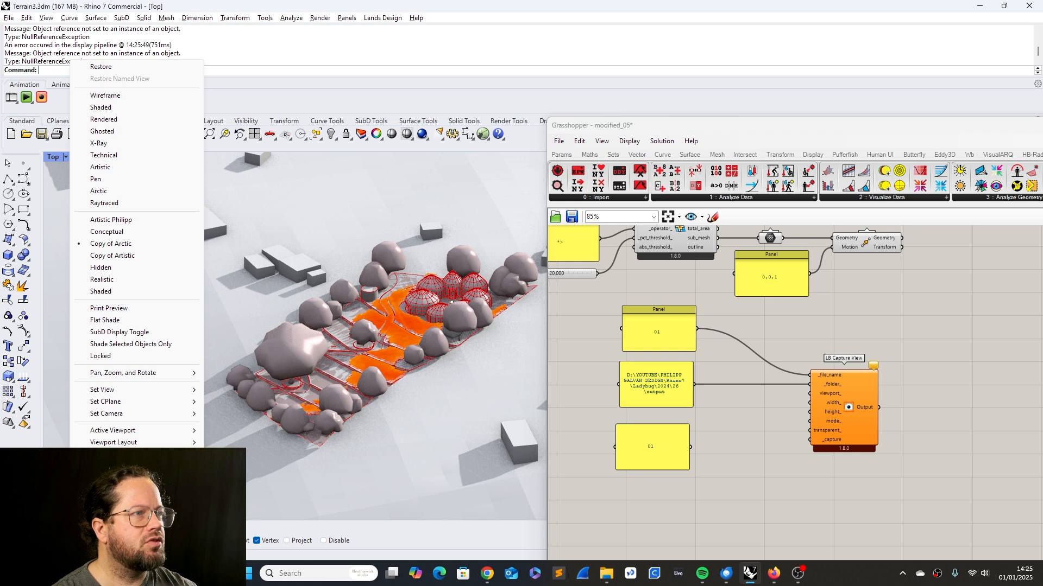
left_click(273, 545)
left_click(59, 157)
mouse_move(173, 390)
left_click(276, 552)
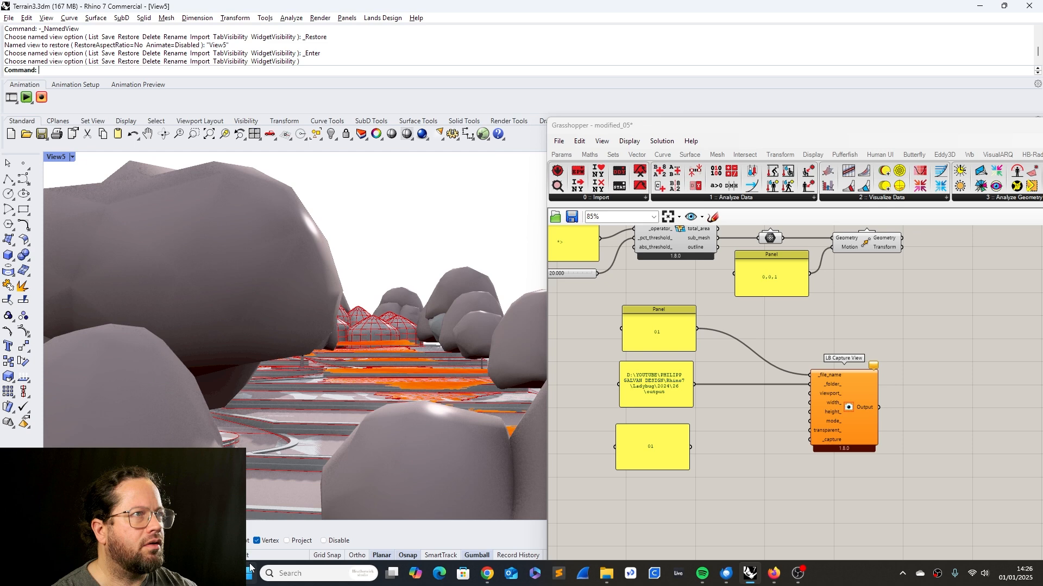
Frame the terrain site from an elevated angle and save the viewport as a named view called Output01.
scroll(261, 388, "down", 5)
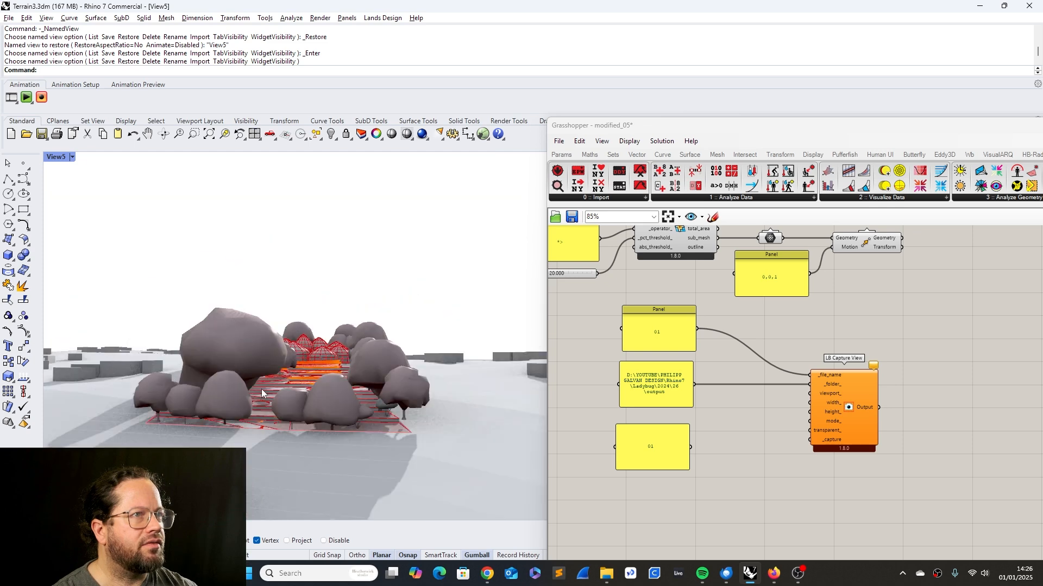
right_click_drag(262, 390, 254, 445)
scroll(254, 385, "up", 4)
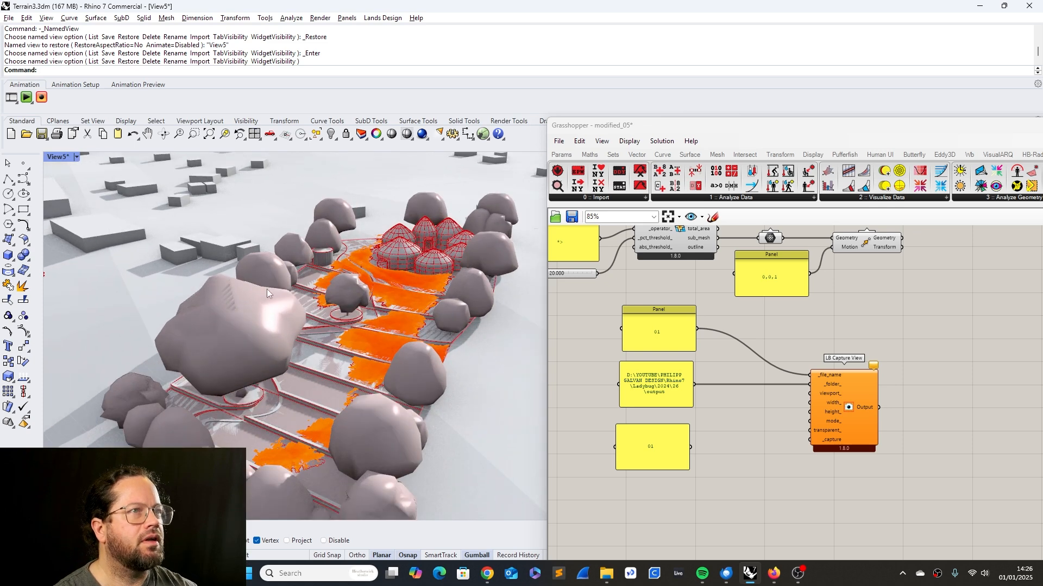
left_click(56, 157)
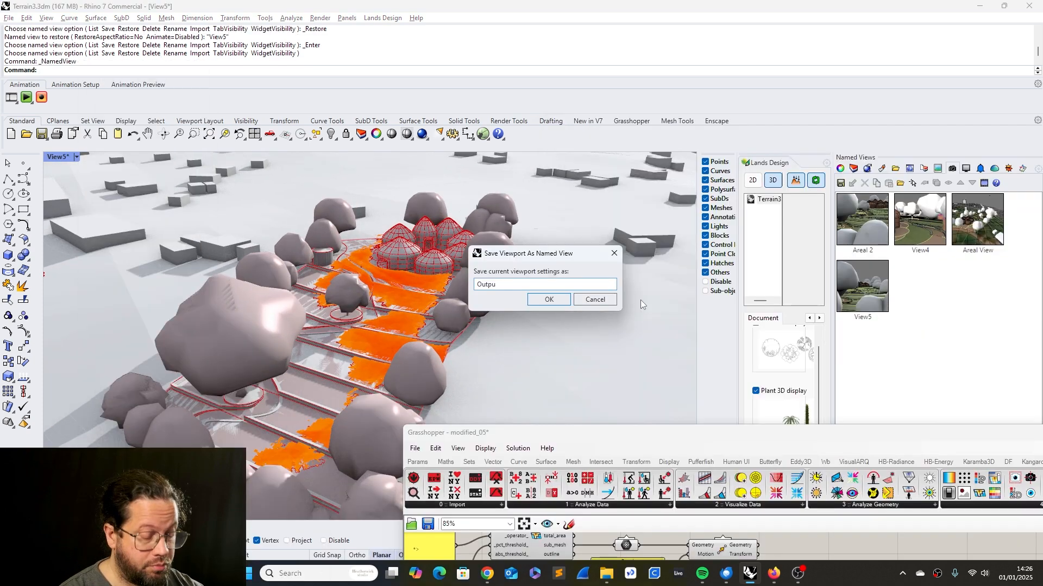
type("01")
key("Return")
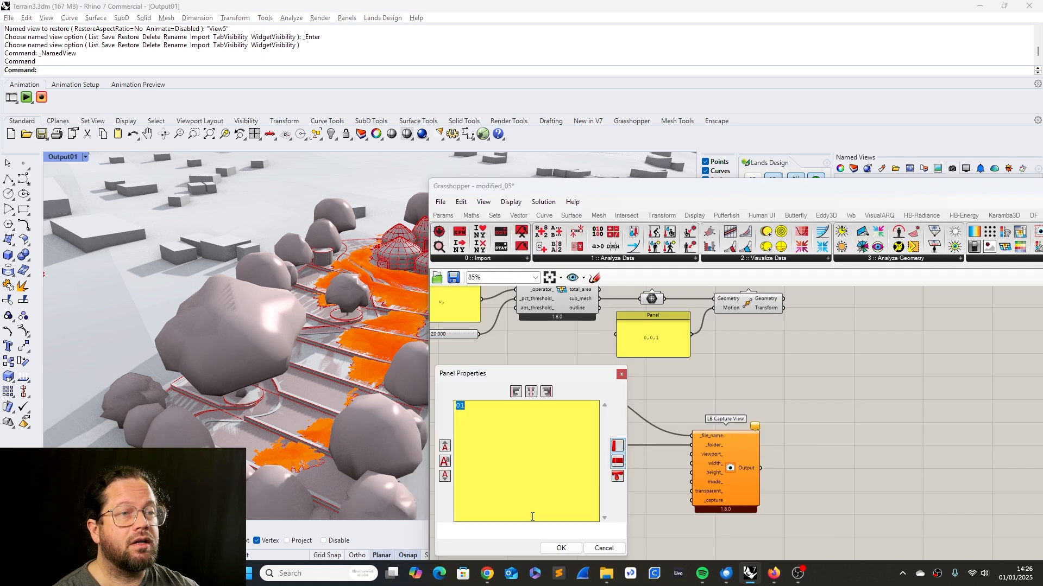
Set the panel below the folder path to Output01 and connect it to Capture View's viewport_ input.
type("Output")
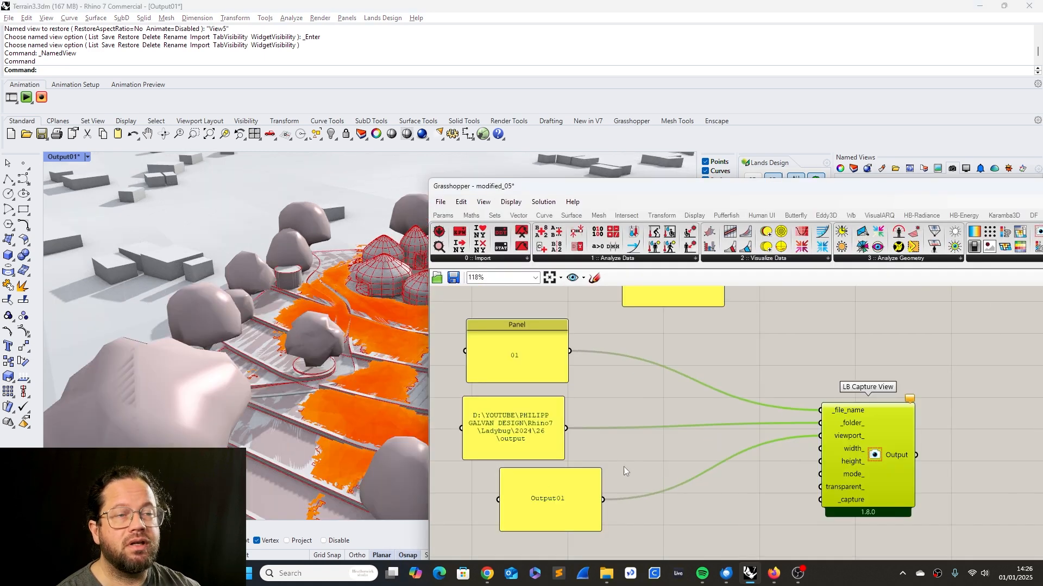
scroll(817, 444, "up", 4)
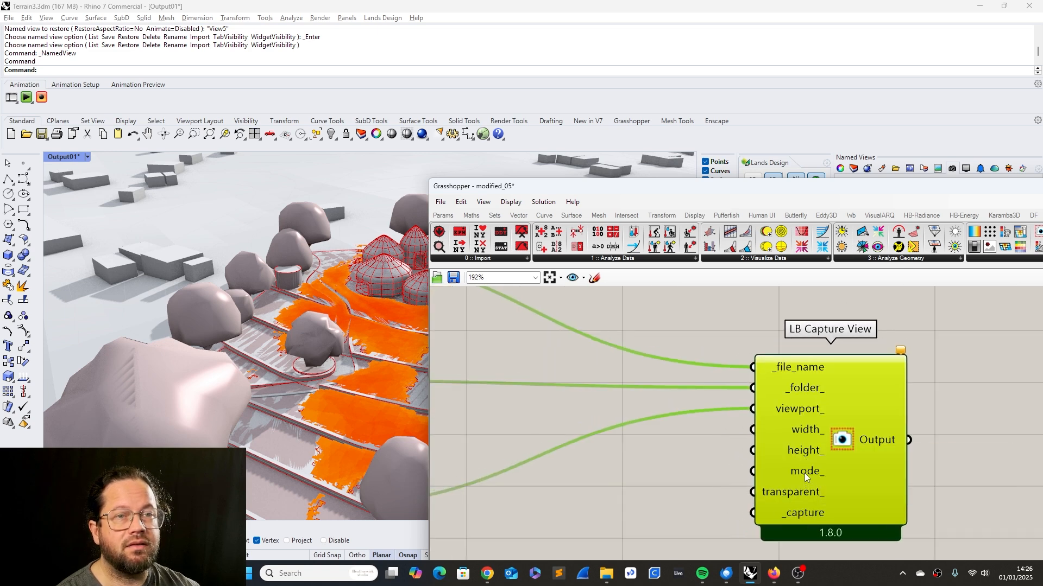
mouse_move(801, 494)
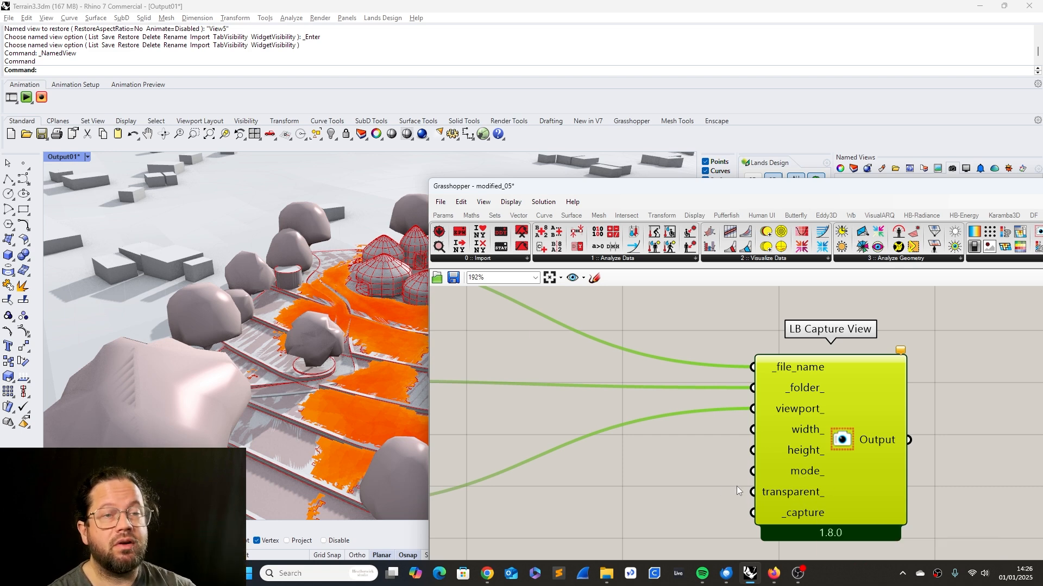
scroll(721, 454, "down", 5)
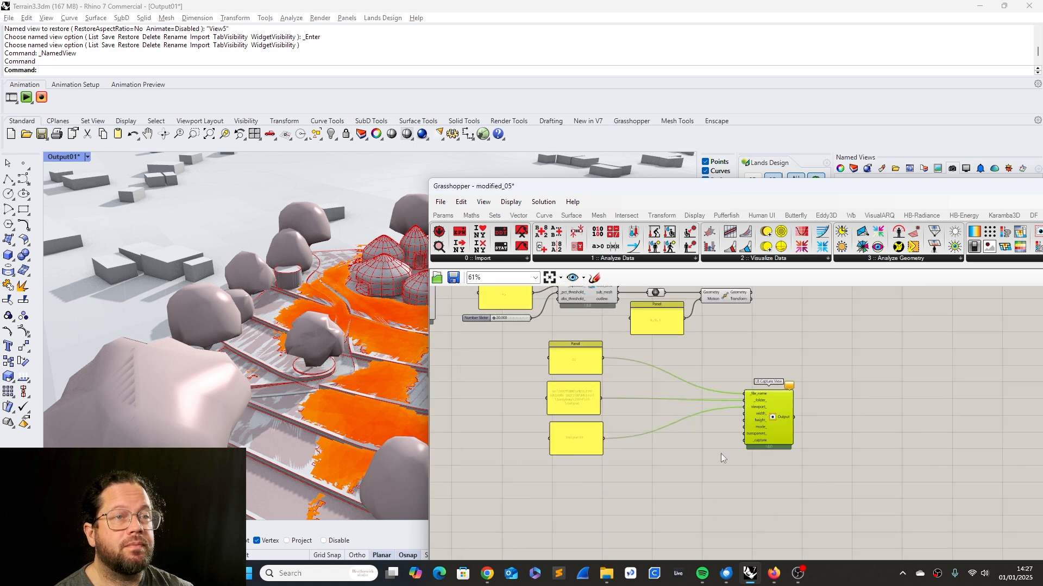
Reposition the Grasshopper window and reframe the Output01 viewport to show the whole site with its surrounding buildings.
scroll(721, 454, "up", 5)
left_click_drag(634, 187, 570, 165)
scroll(237, 307, "down", 10)
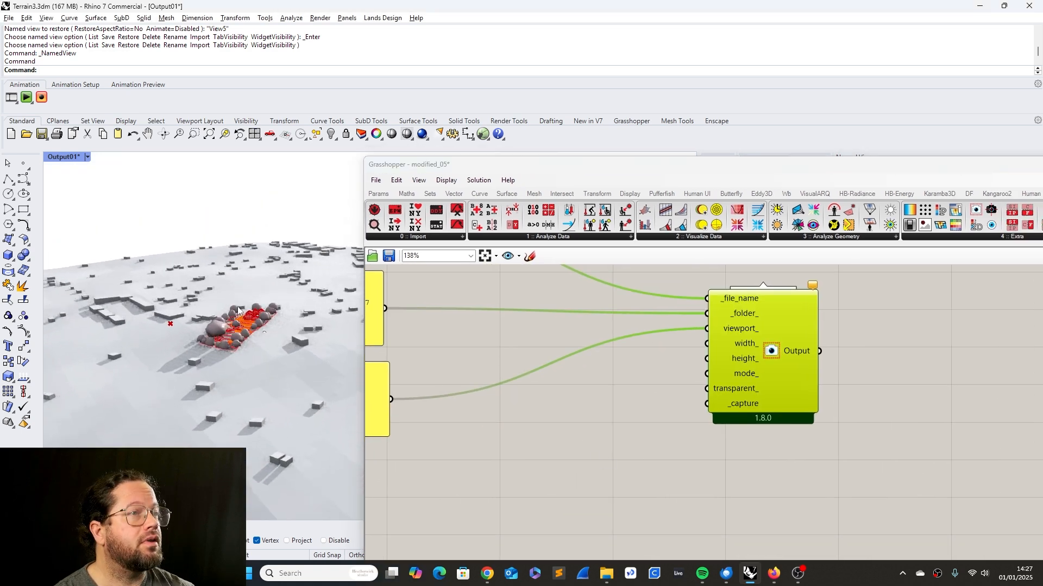
scroll(239, 311, "up", 10)
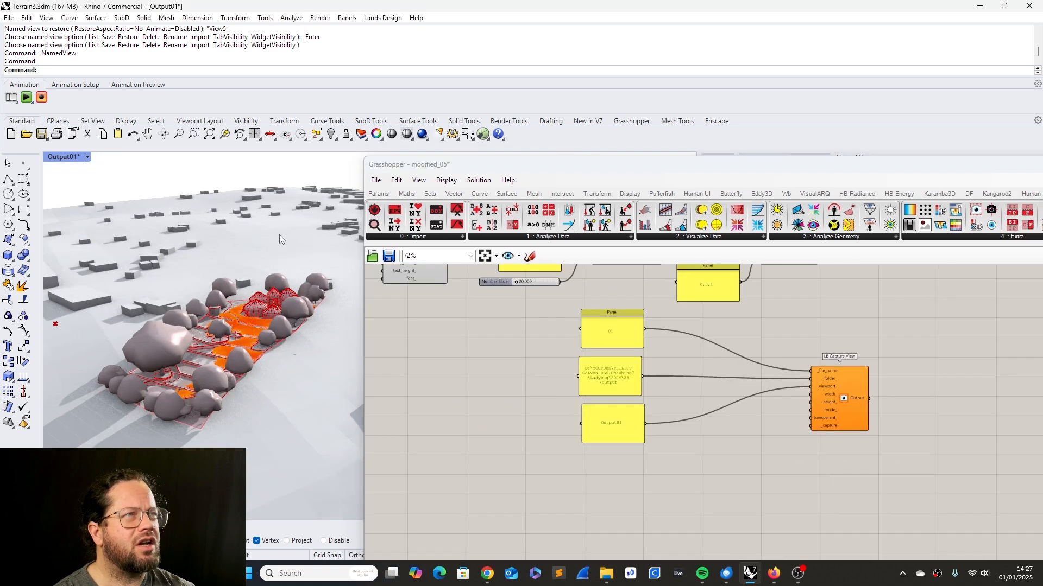
right_click_drag(279, 234, 279, 226)
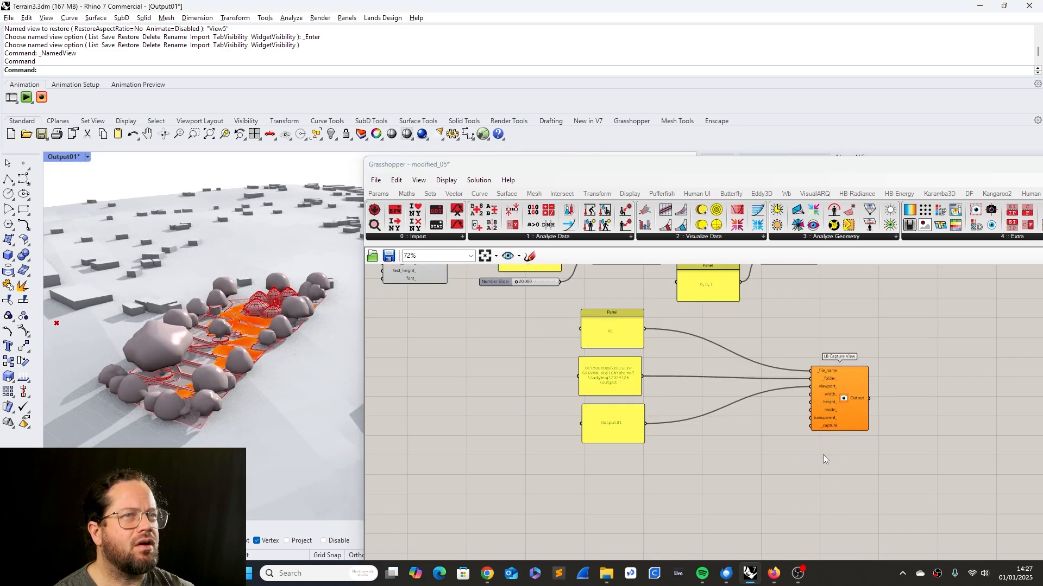
Add a Boolean Toggle connected to Capture View's _capture input and set it to True to export the image.
scroll(790, 412, "up", 4)
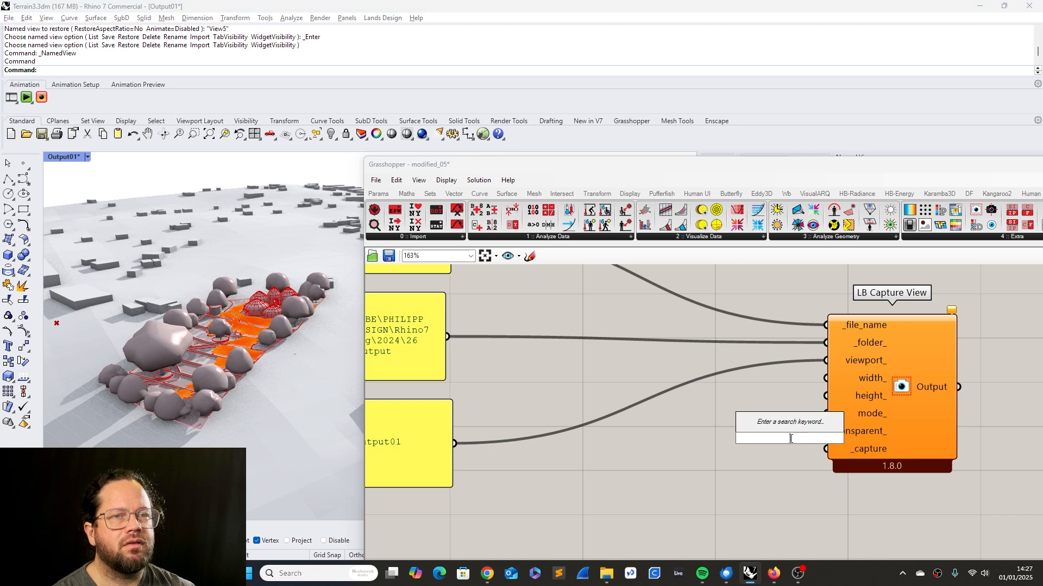
mouse_move(862, 415)
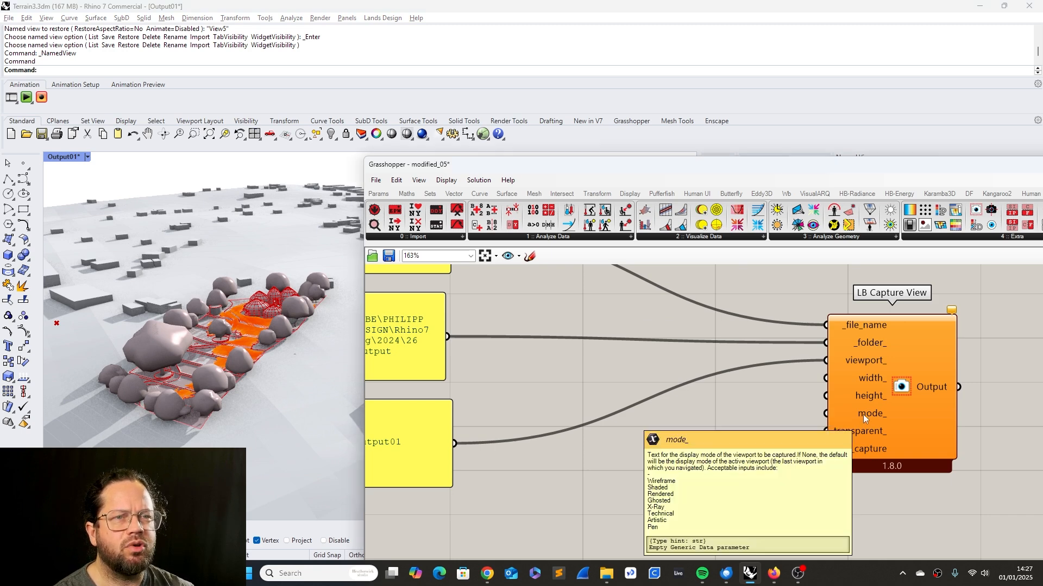
double_click(703, 474)
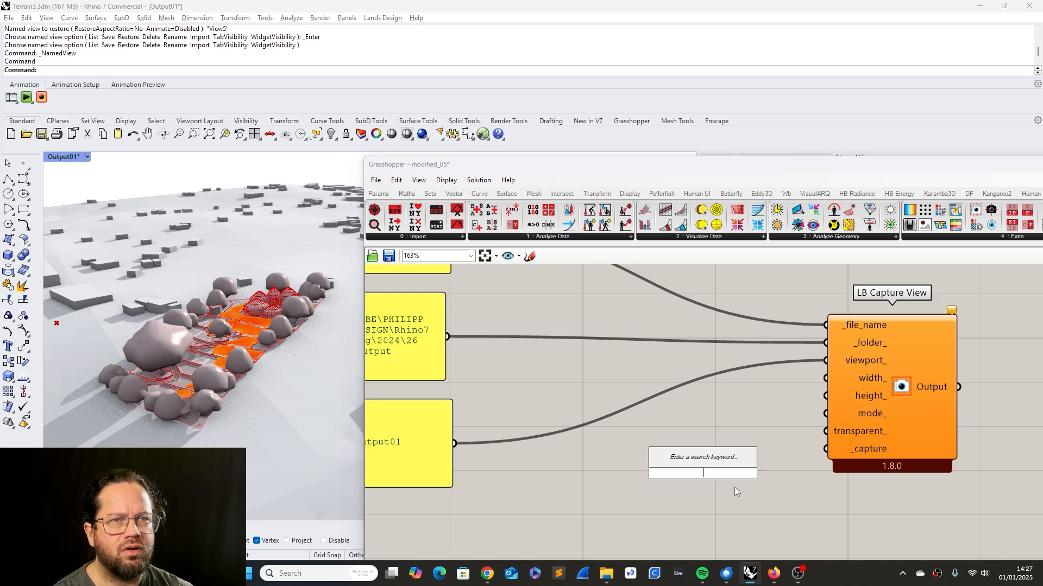
type("booble")
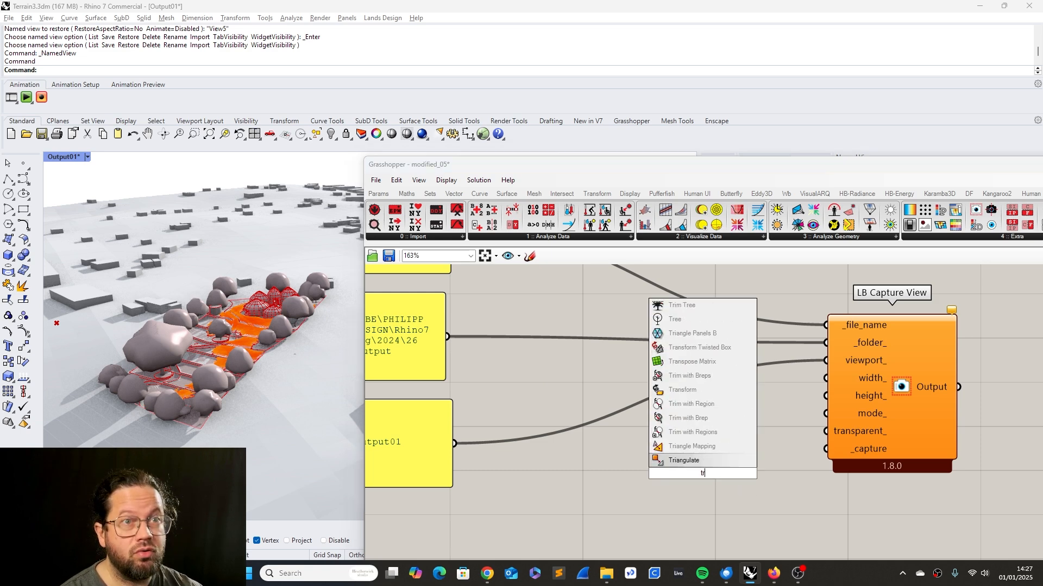
key("BackSpace")
key("BackSpace")
key("BackSpace")
type("l")
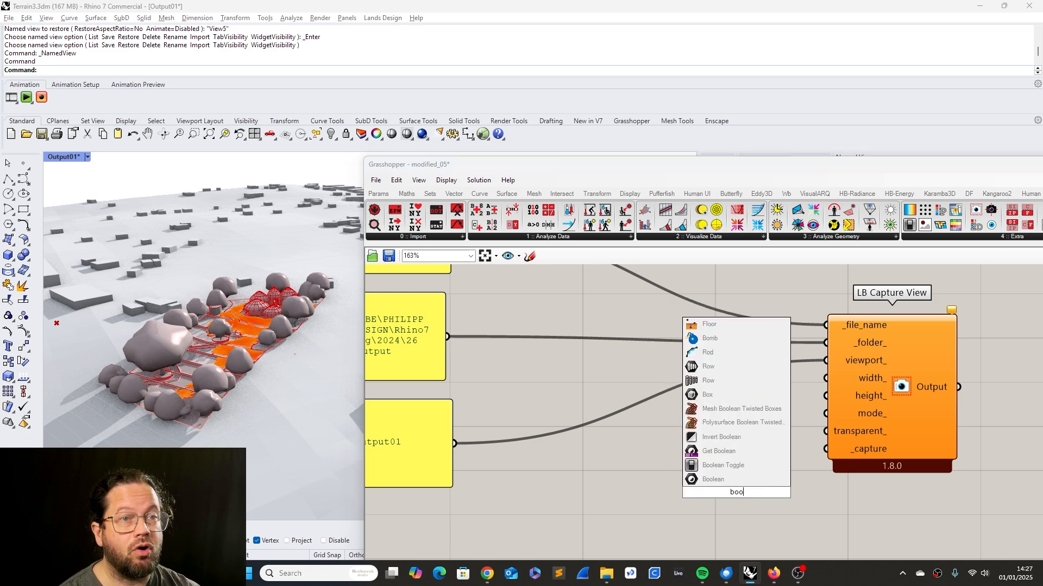
left_click(712, 465)
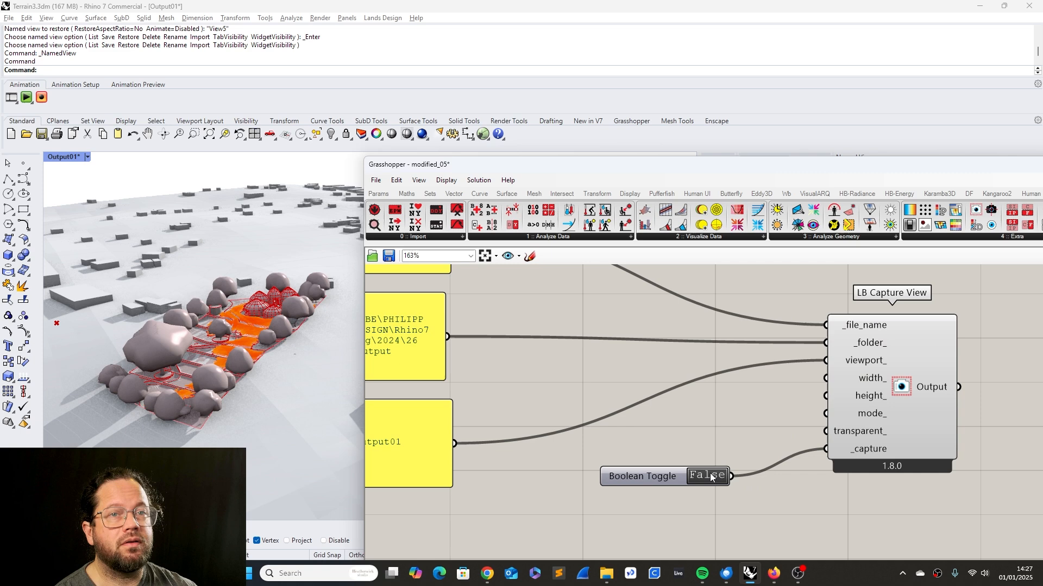
left_click(711, 478)
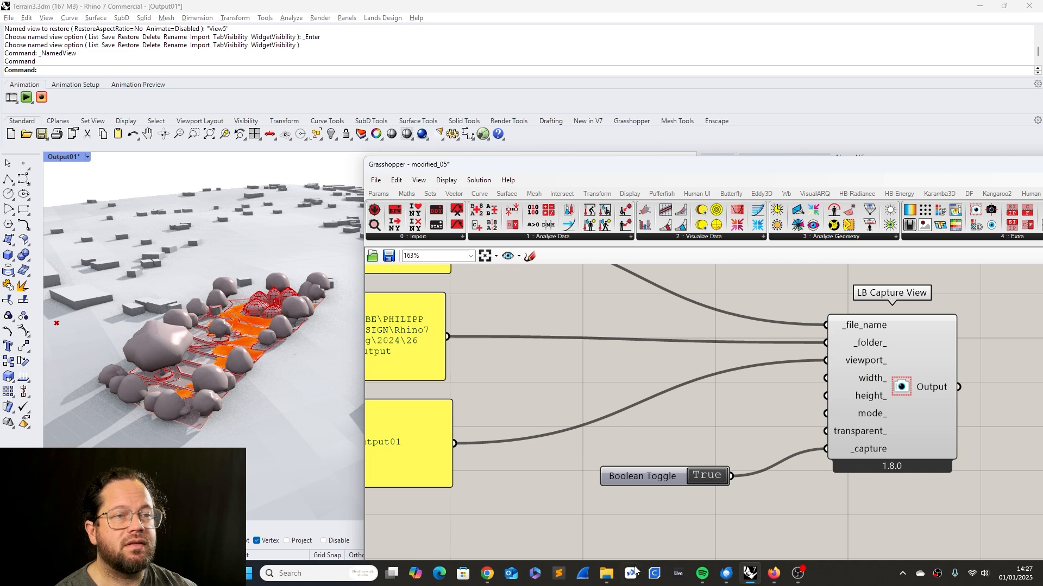
Open 01.png from the output folder in Adobe Photoshop 2025 and inspect the captured view around the trees.
left_click(608, 574)
left_click(392, 137)
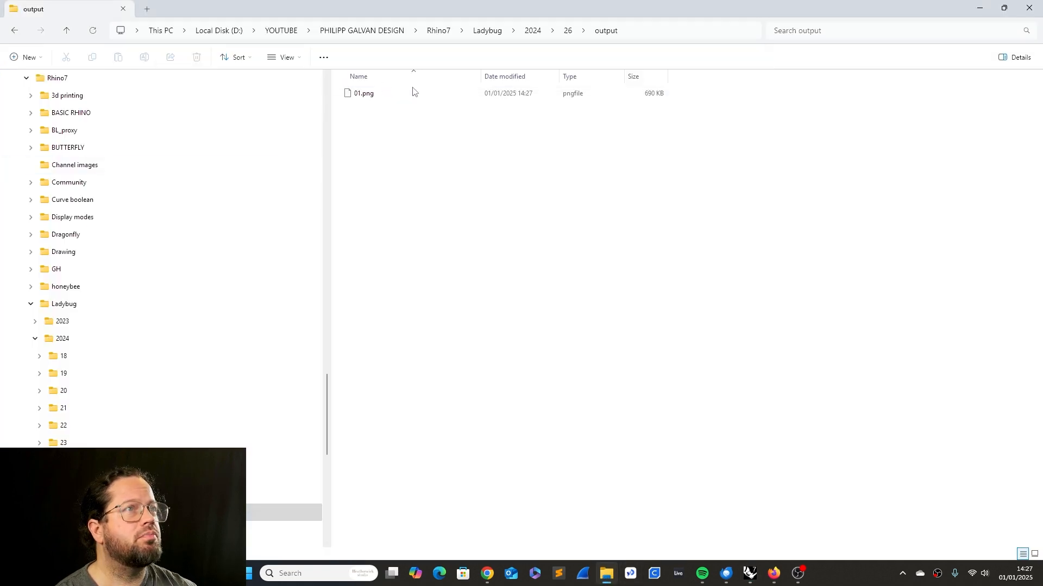
left_click(406, 97)
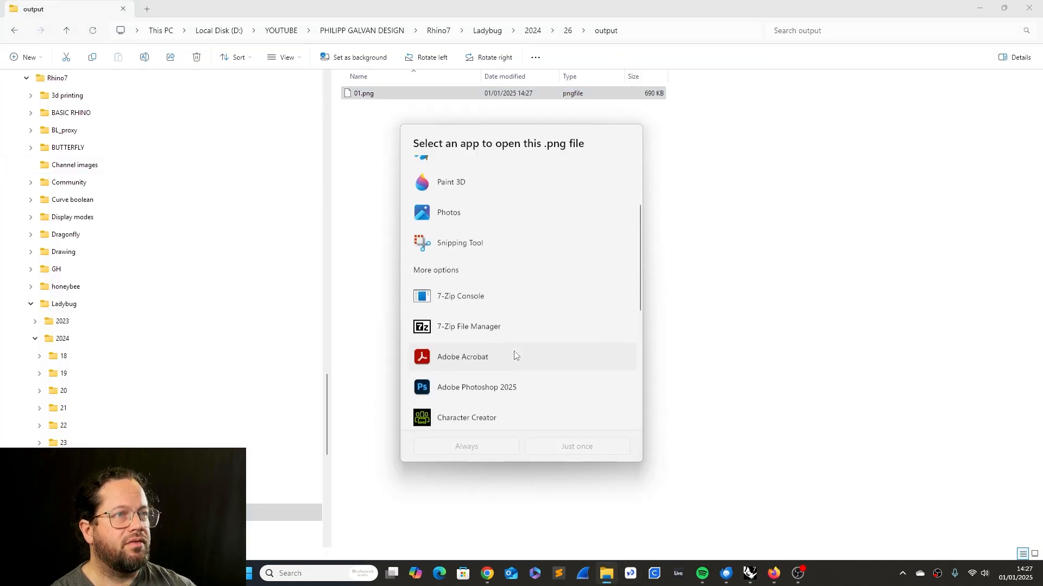
scroll(514, 354, "down", 1)
left_click(504, 321)
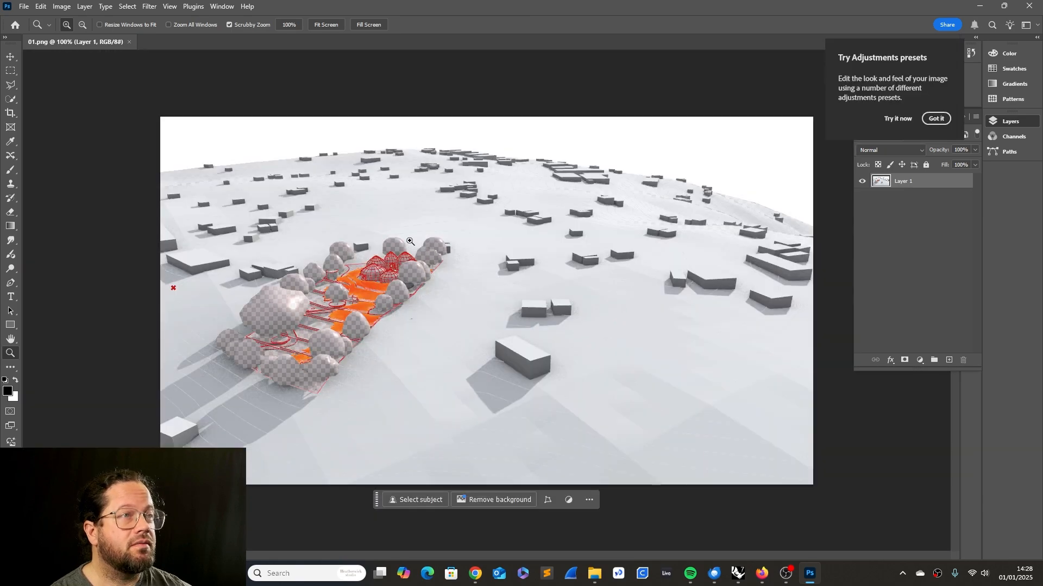
left_click(294, 321)
left_click(327, 321, "alt")
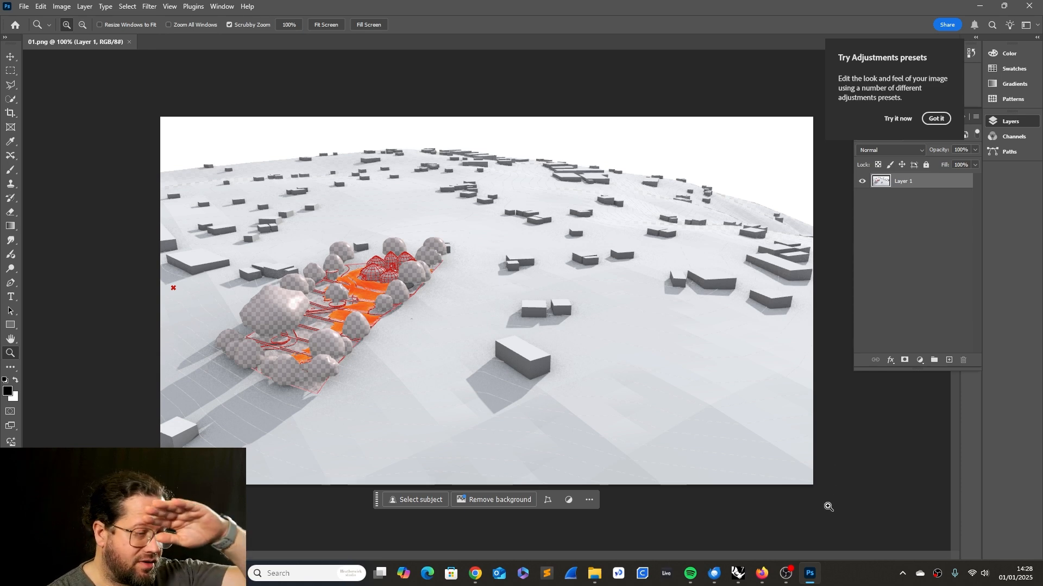
Switch back to Grasshopper and move the Boolean Toggle level with Capture View's _capture input.
key("alt+Tab")
left_click(657, 476)
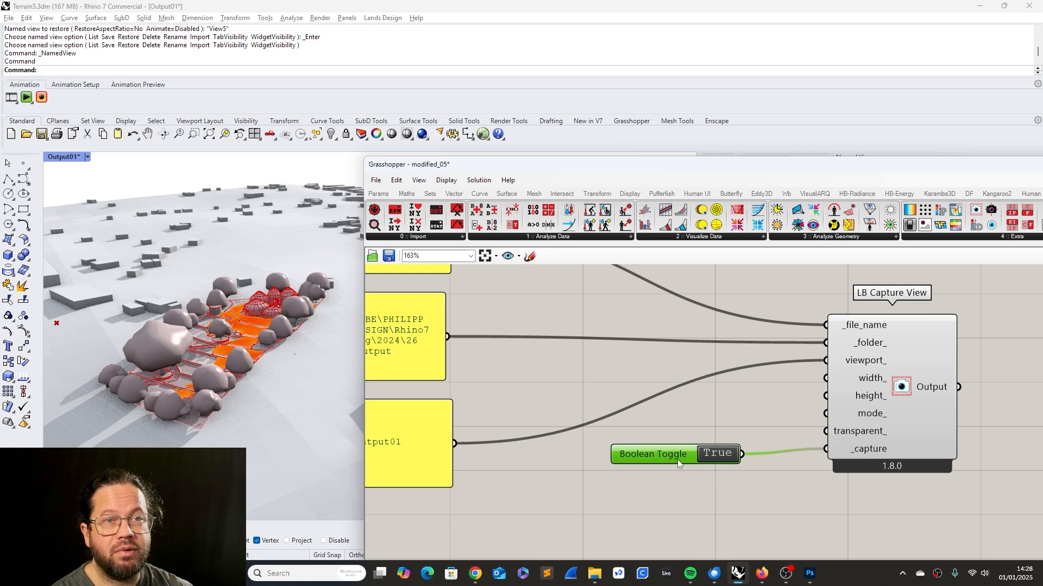
Review the Capture View component with its input panels, and minimize Grasshopper to expose the full Output01 viewport.
scroll(668, 401, "down", 5)
scroll(566, 351, "up", 4)
scroll(565, 350, "down", 3)
left_click(503, 338)
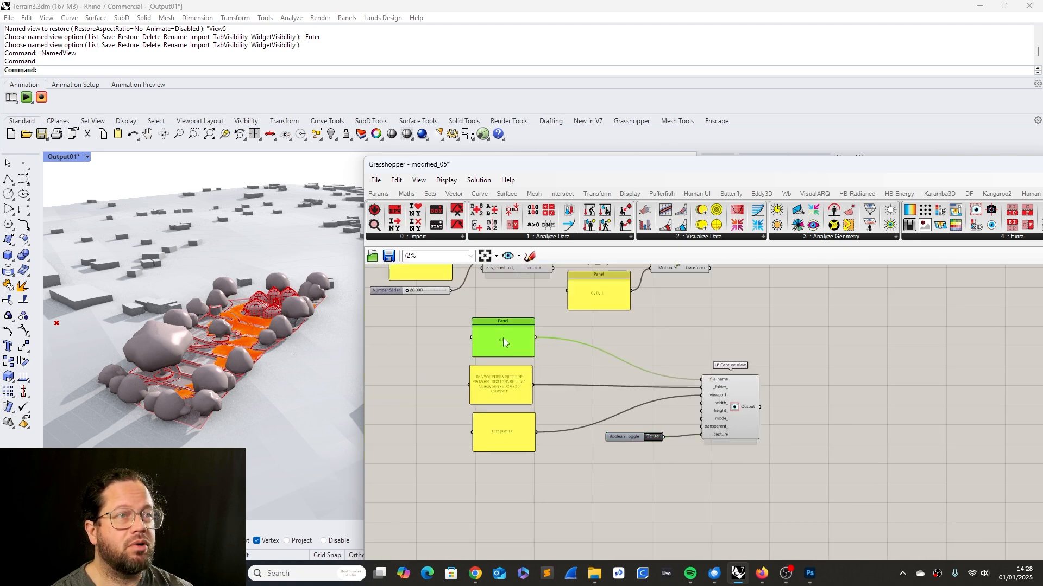
left_click_drag(510, 161, 479, 130)
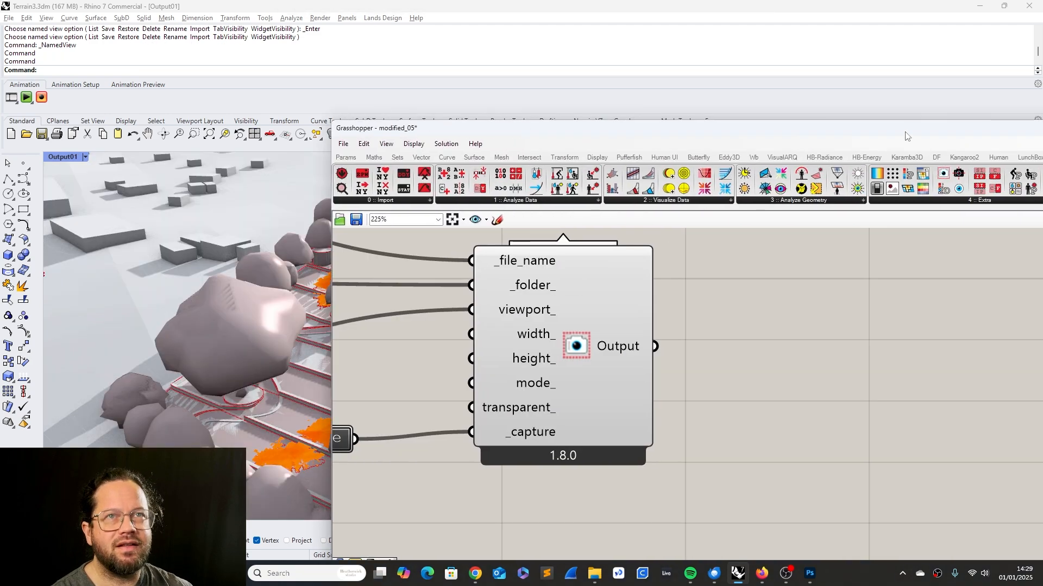
left_click_drag(905, 134, 680, 139)
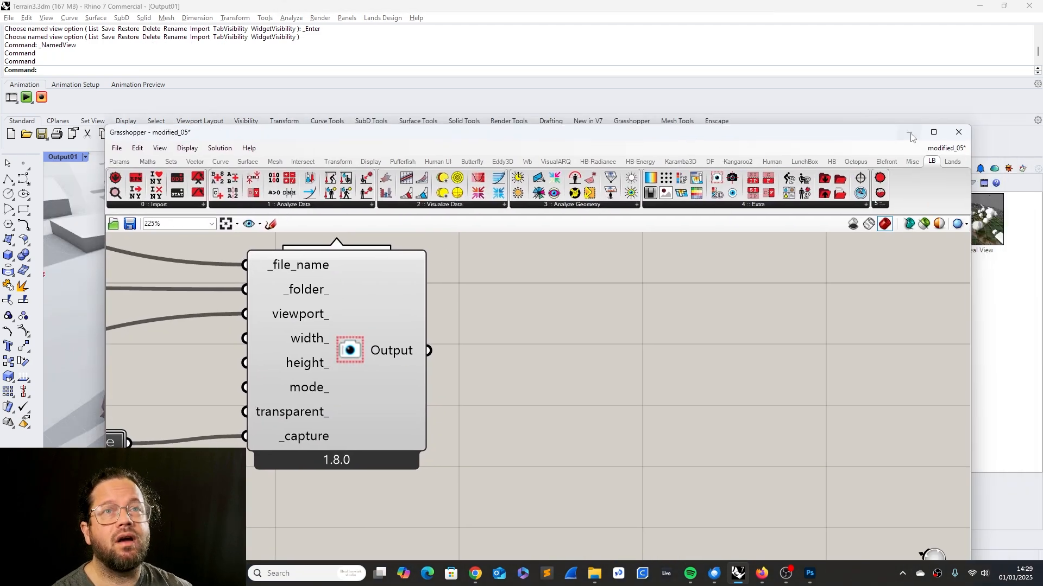
left_click(910, 133)
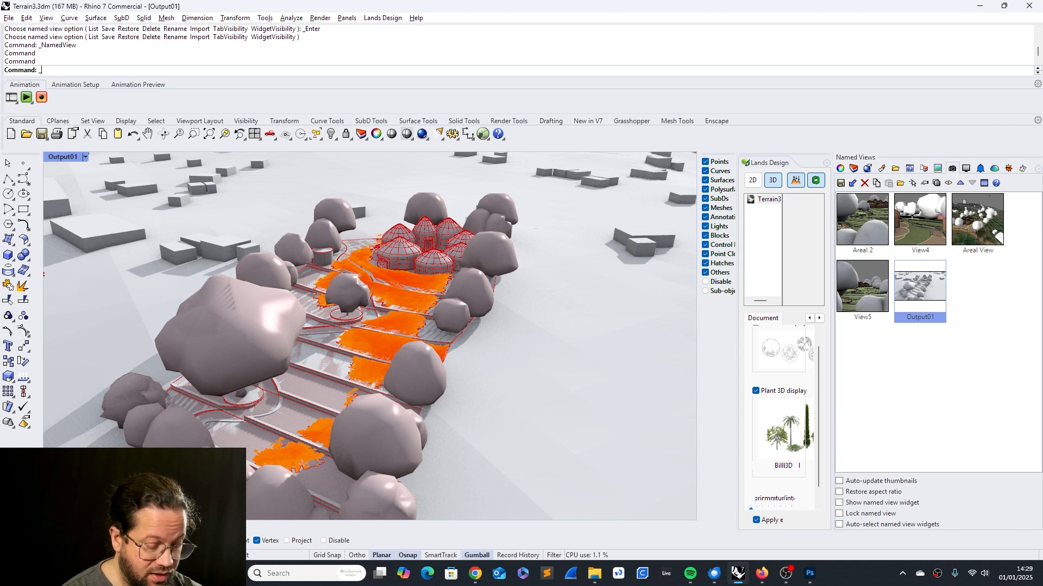
Start the ViewCaptureToClipboard command to open the view capture settings for the Output01 viewport.
type("_ViewCaptureToFile")
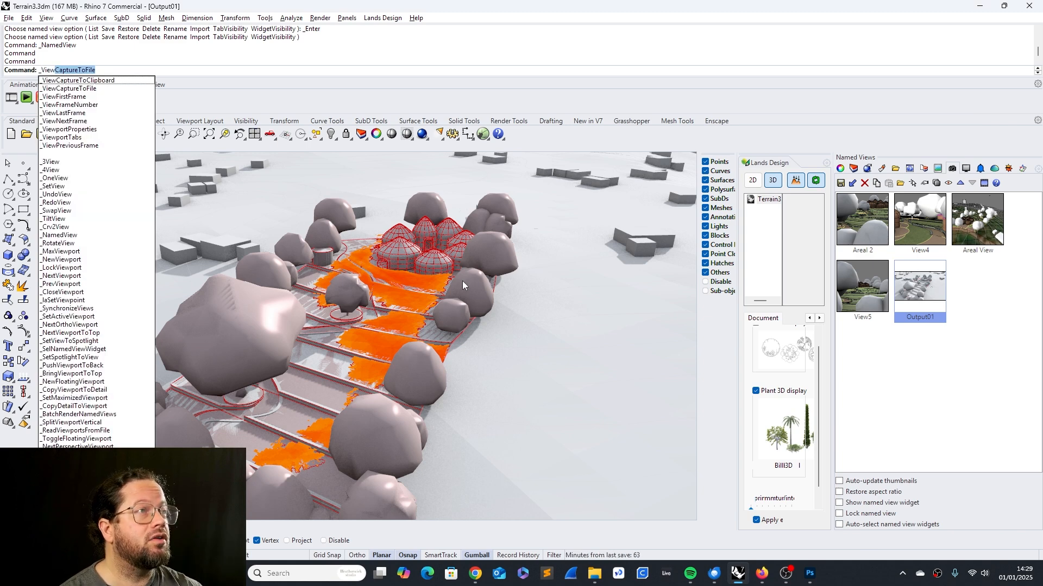
key("Down")
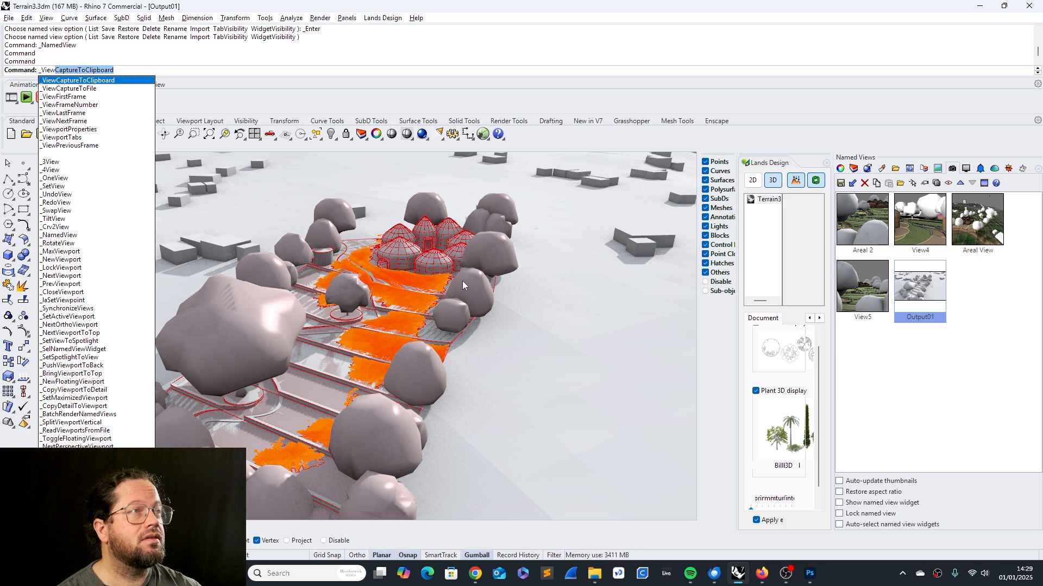
key("Down")
key("Up")
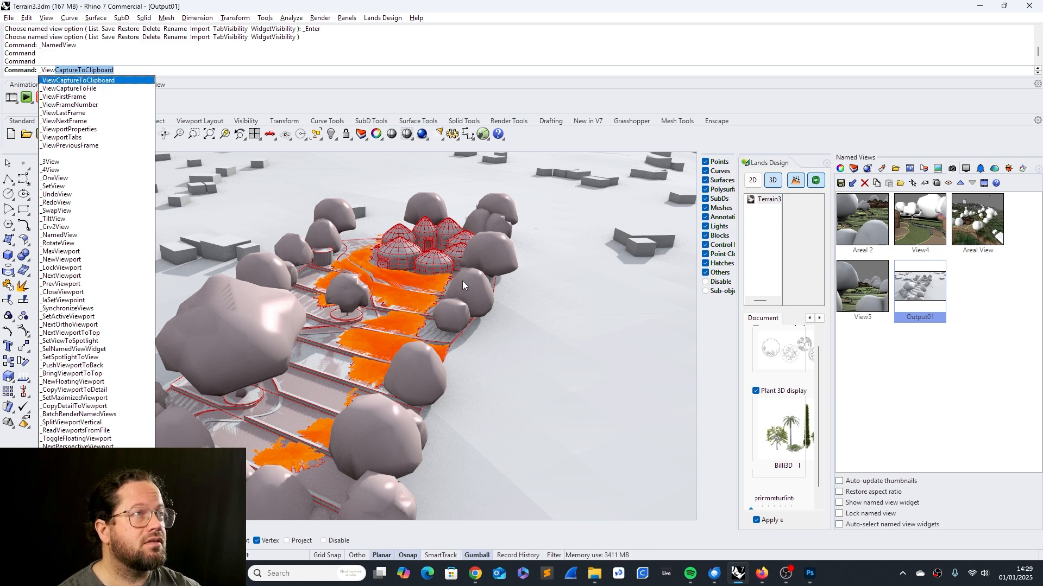
key("Return")
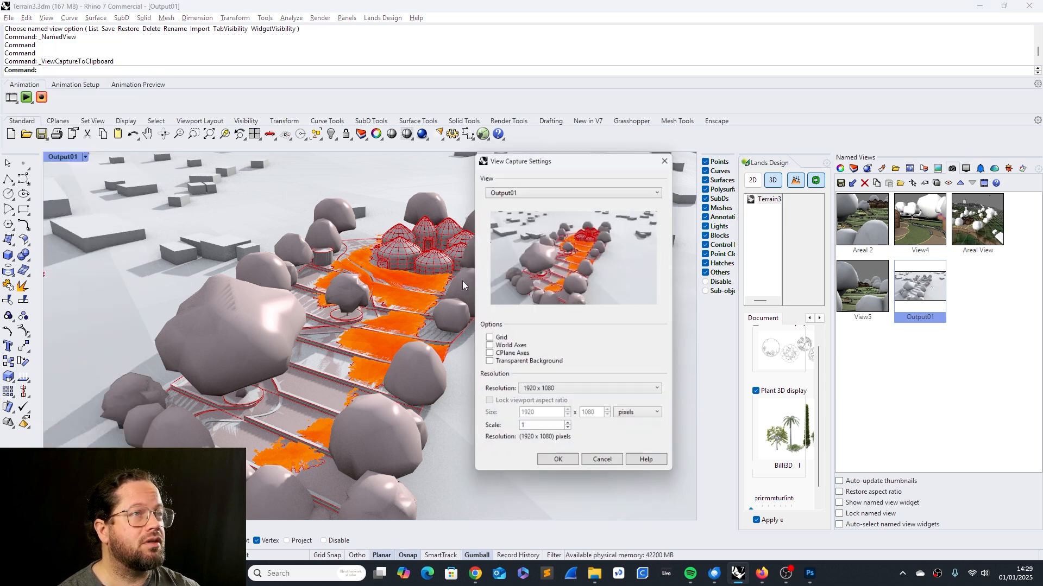
Set the view capture scale to 2, review the resolution and view choices, and close the settings.
left_click(658, 392)
left_click(617, 360)
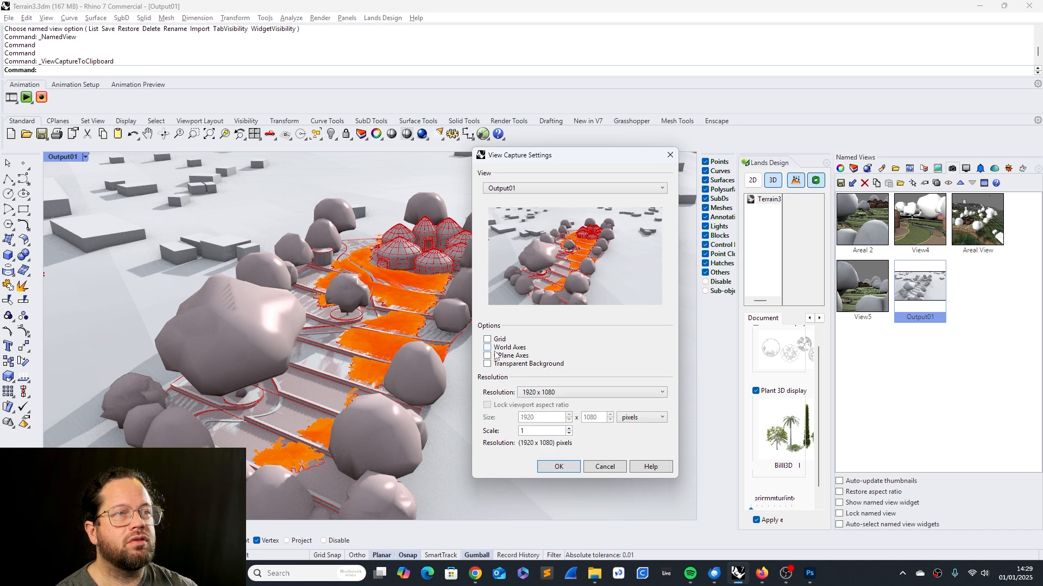
double_click(522, 432)
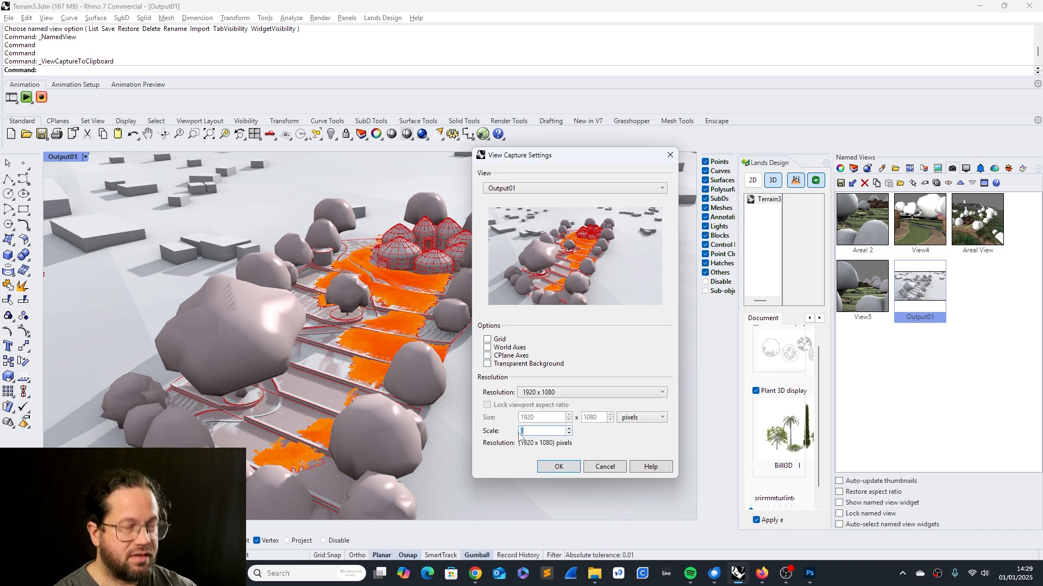
type("2")
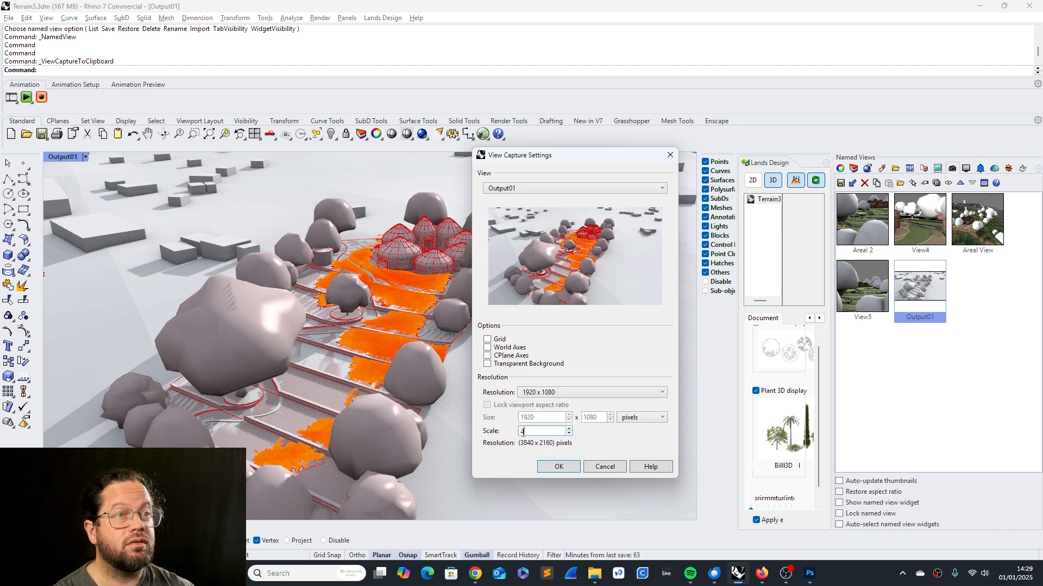
double_click(531, 431)
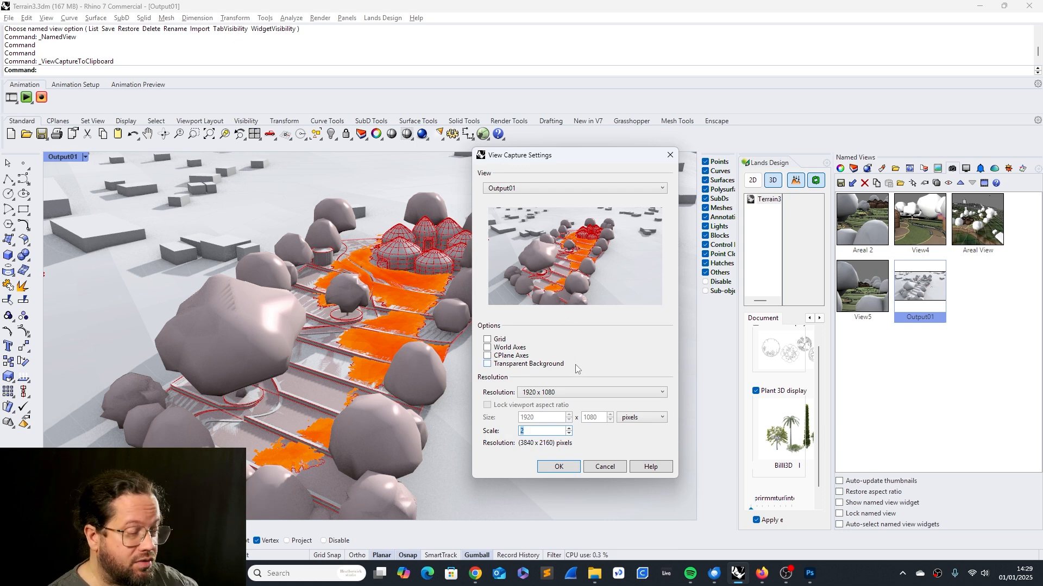
left_click(653, 188)
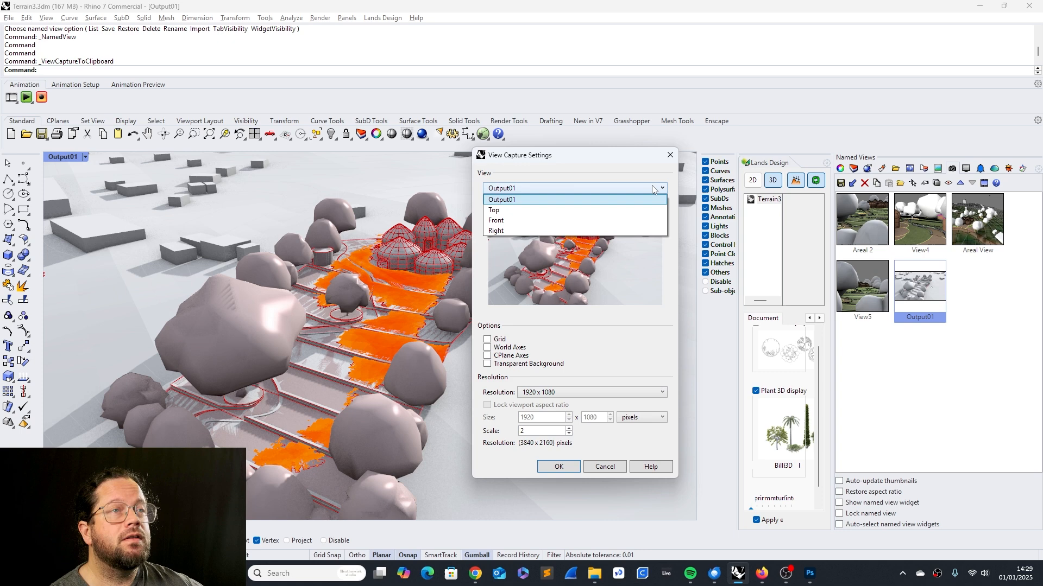
left_click(614, 354)
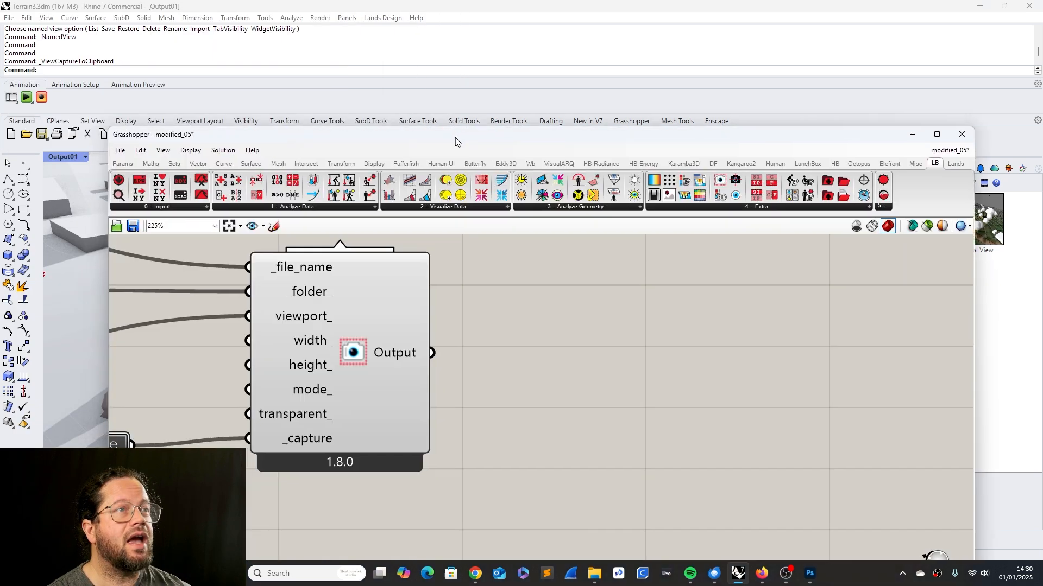
Open the ViewCaptureToFile settings beside the Capture View component to compare their options, and cancel the capture.
left_click_drag(455, 142, 833, 104)
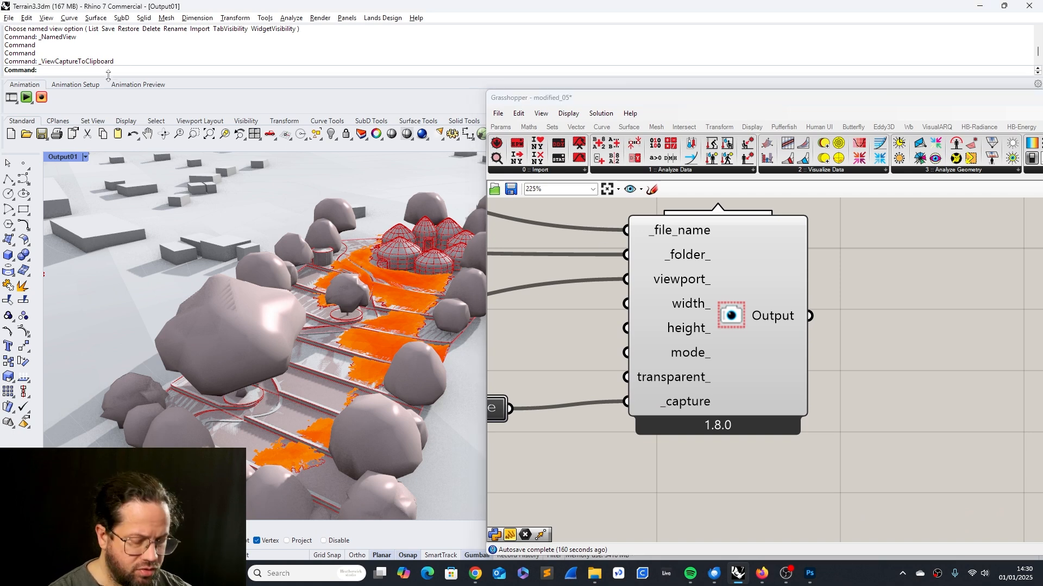
type("_ViewCaptureToFile")
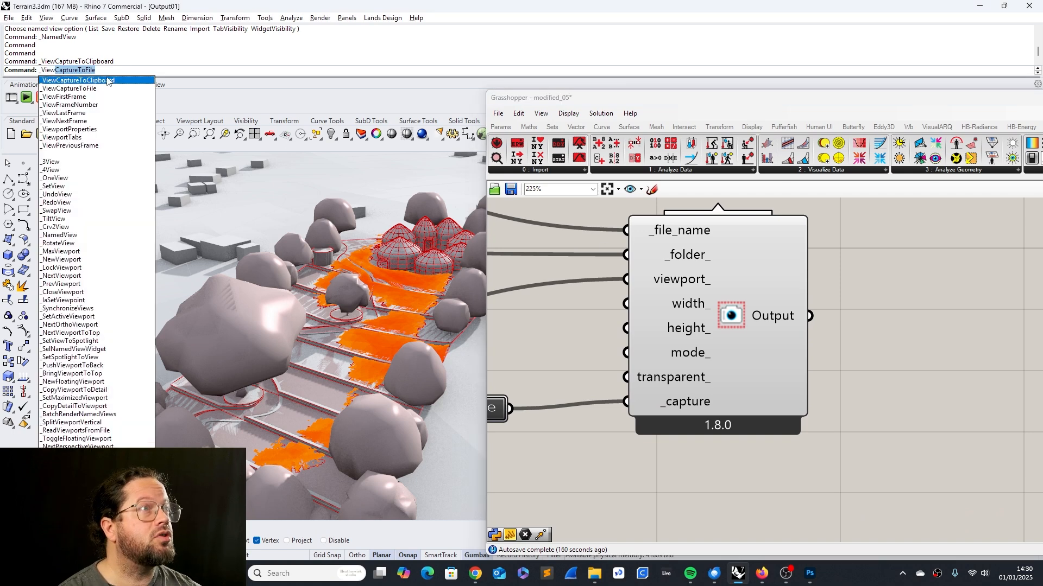
key("Return")
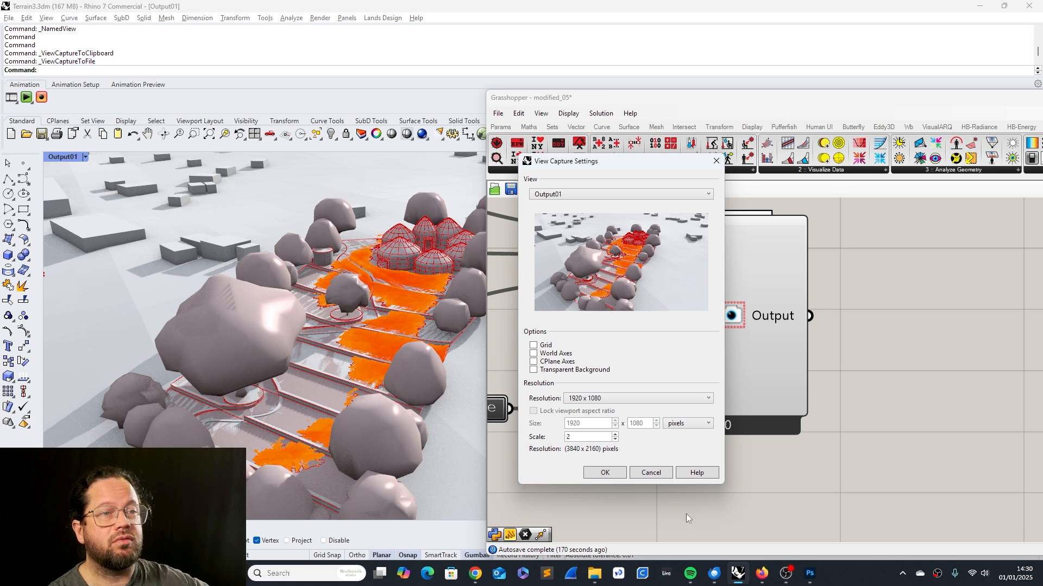
left_click(650, 473)
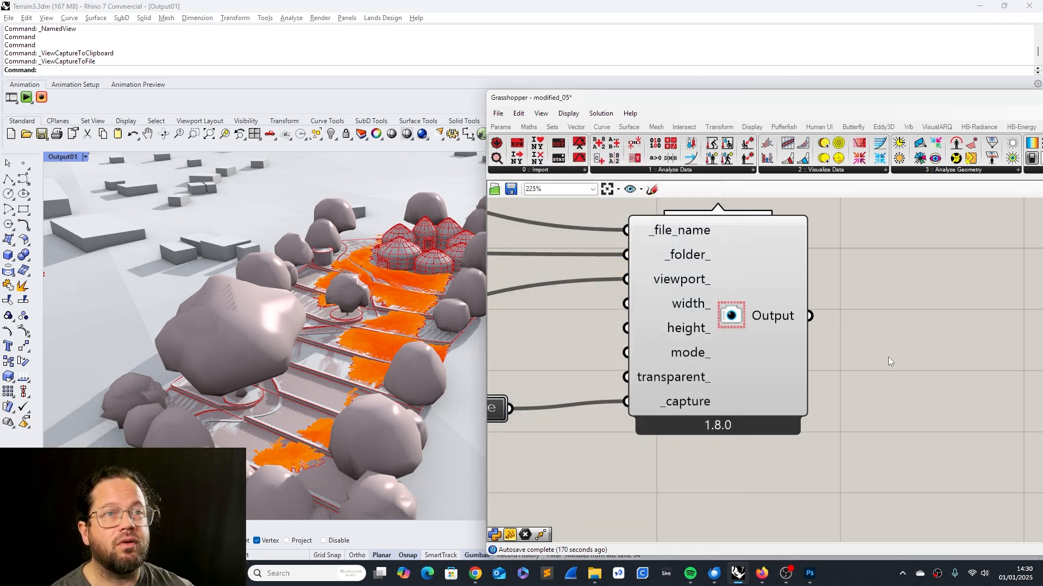
Move the Capture View component and its Boolean Toggle together slightly closer to the input panels.
scroll(888, 357, "down", 6)
scroll(589, 407, "up", 3)
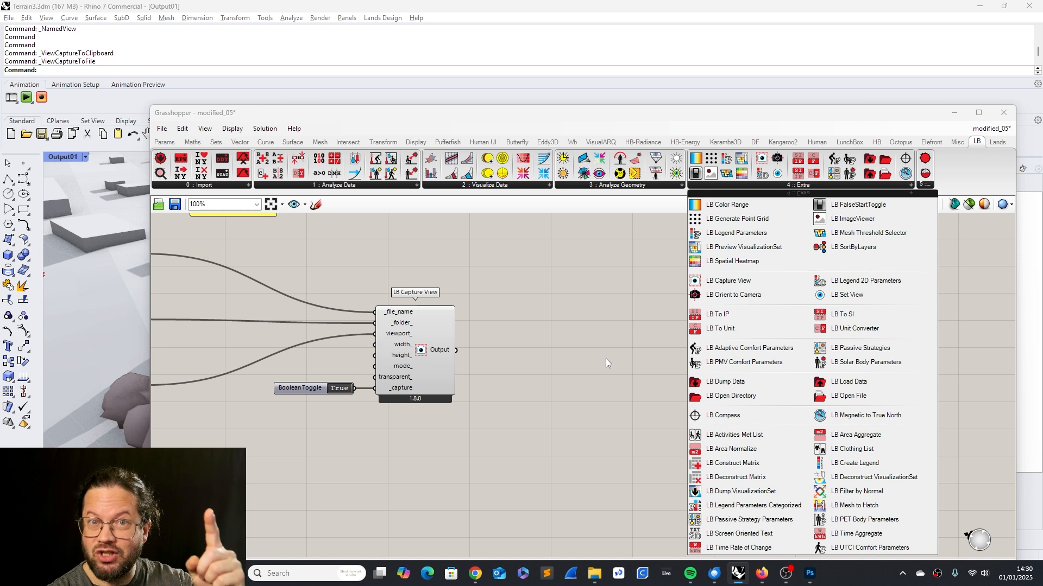
left_click(606, 357)
left_click_drag(258, 261, 515, 449)
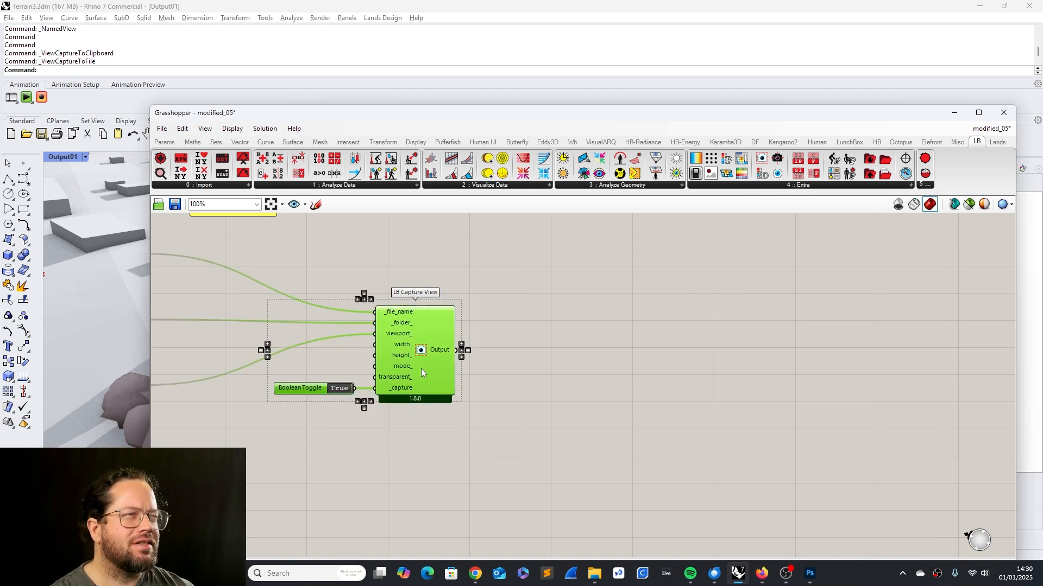
left_click_drag(422, 324, 391, 312)
left_click(647, 340)
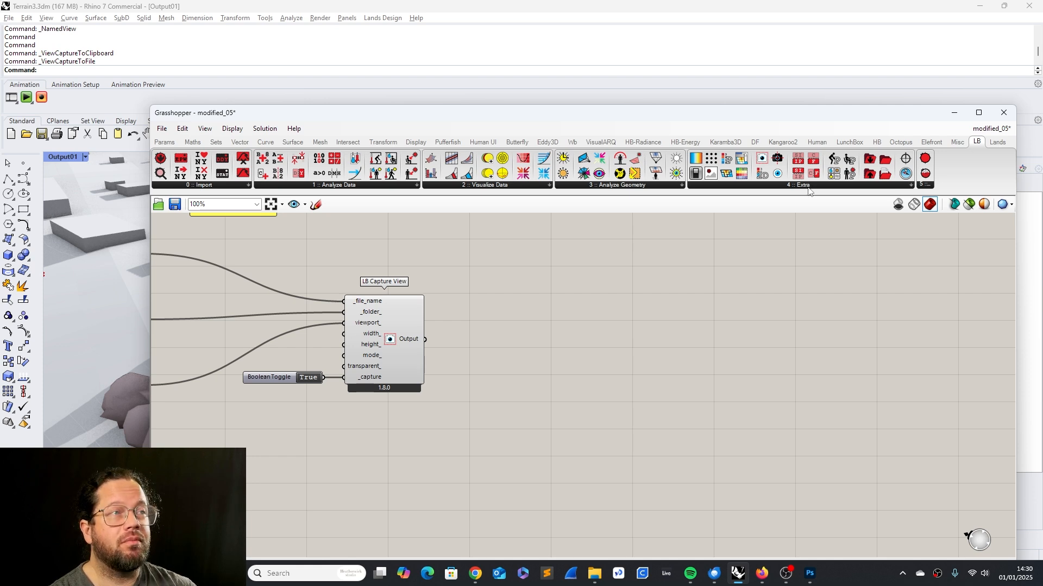
Add an LB Orient to Camera component below Capture View and look through the Ladybug Extra components.
left_click_drag(505, 123, 500, 98)
left_click(795, 160)
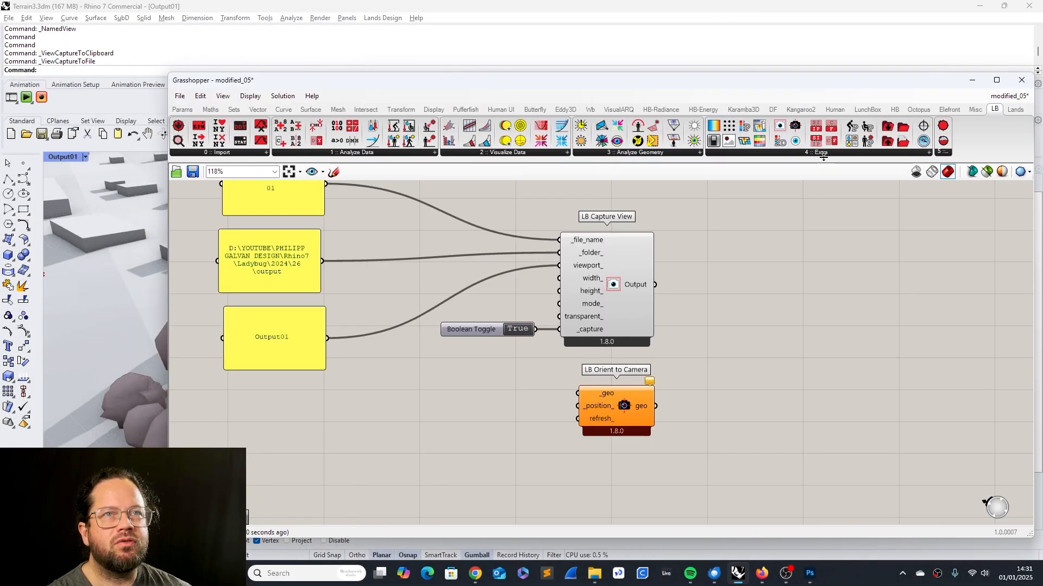
left_click(827, 155)
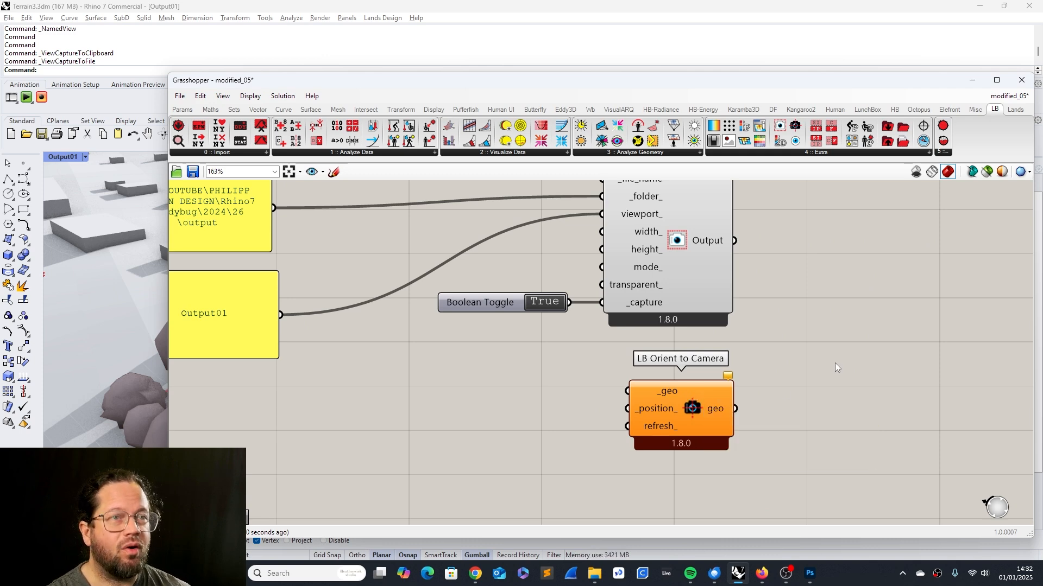
Uncover the Rhino viewport, frame the whole site, and turn on the preview of LB Preview VisualizationSet.
left_click_drag(479, 81, 705, 93)
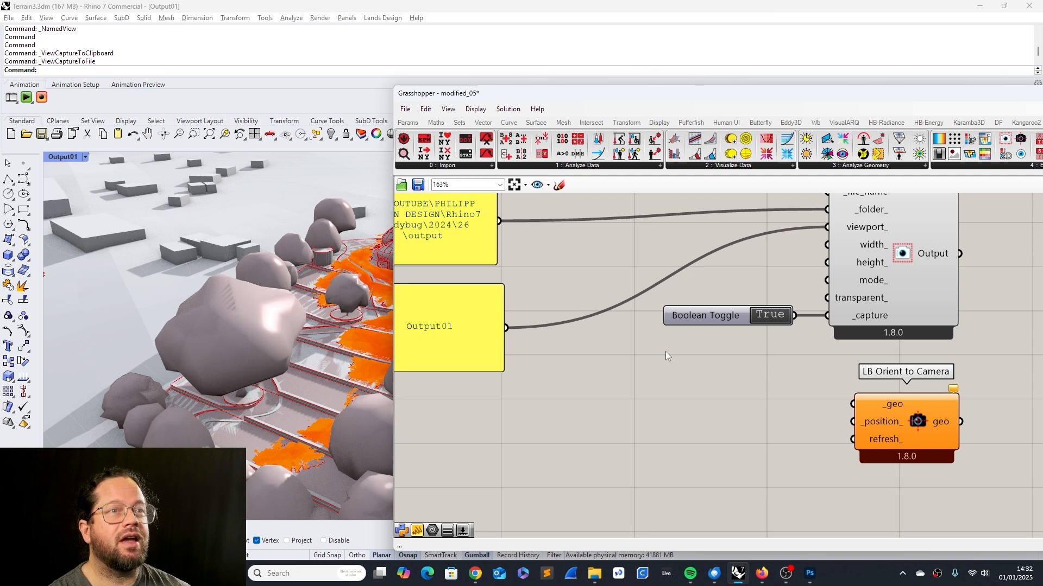
scroll(375, 311, "down", 5)
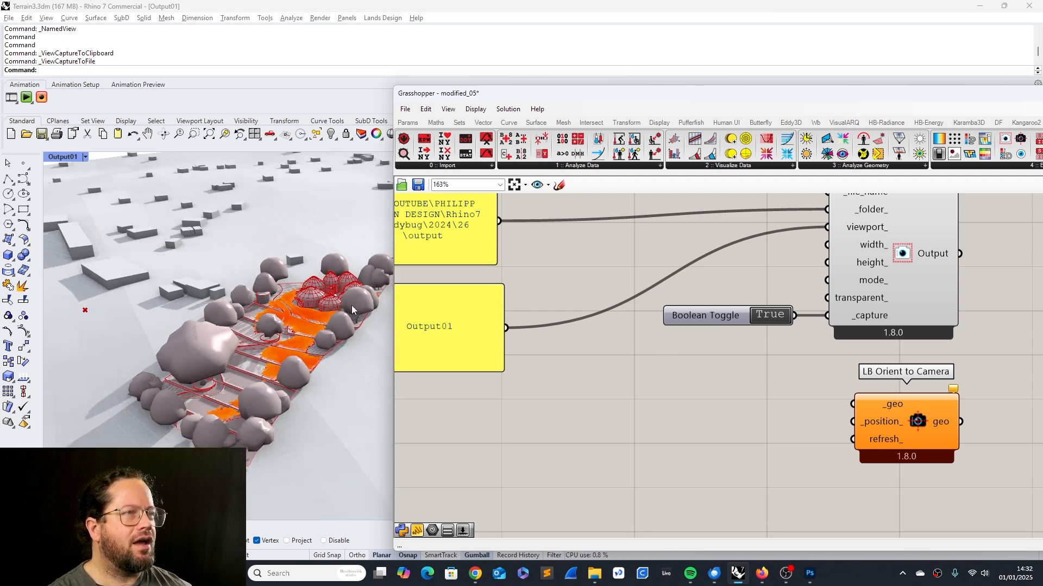
scroll(331, 325, "up", 1)
scroll(647, 355, "down", 4)
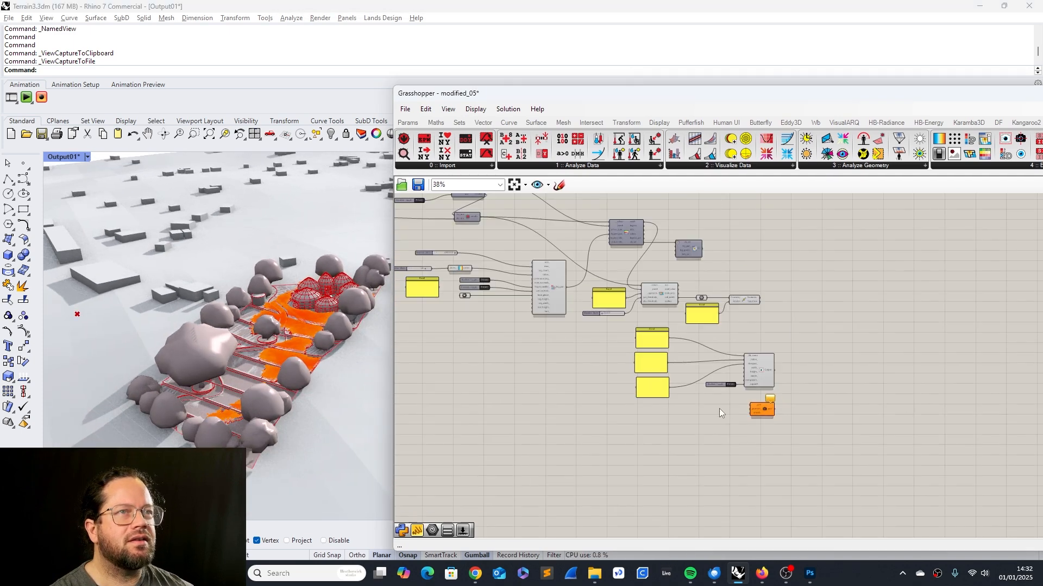
scroll(701, 347, "up", 1)
scroll(706, 293, "up", 2)
scroll(688, 243, "down", 3)
scroll(706, 250, "up", 4)
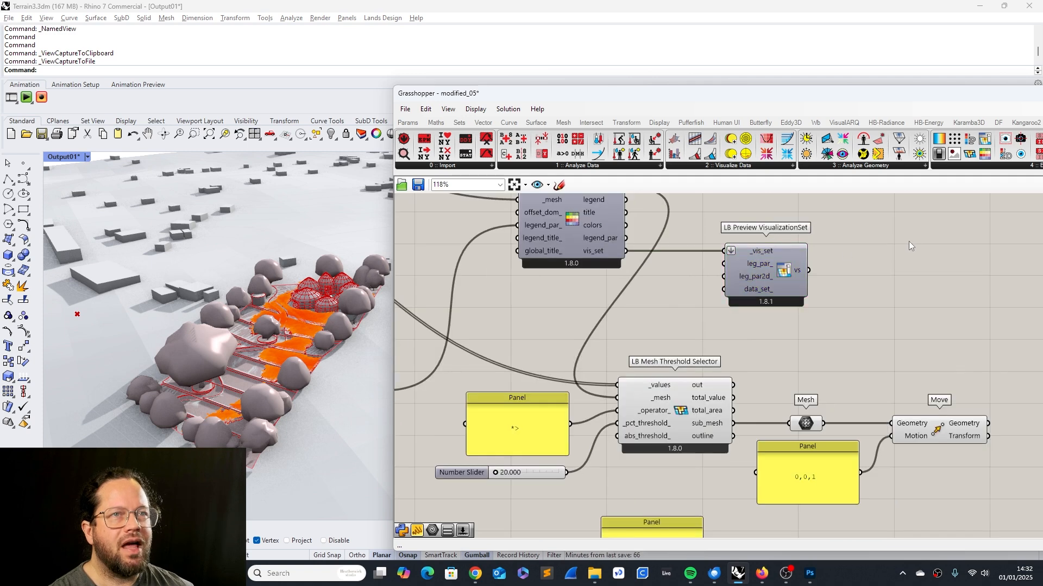
left_click(776, 240)
right_click(775, 246)
left_click(803, 332)
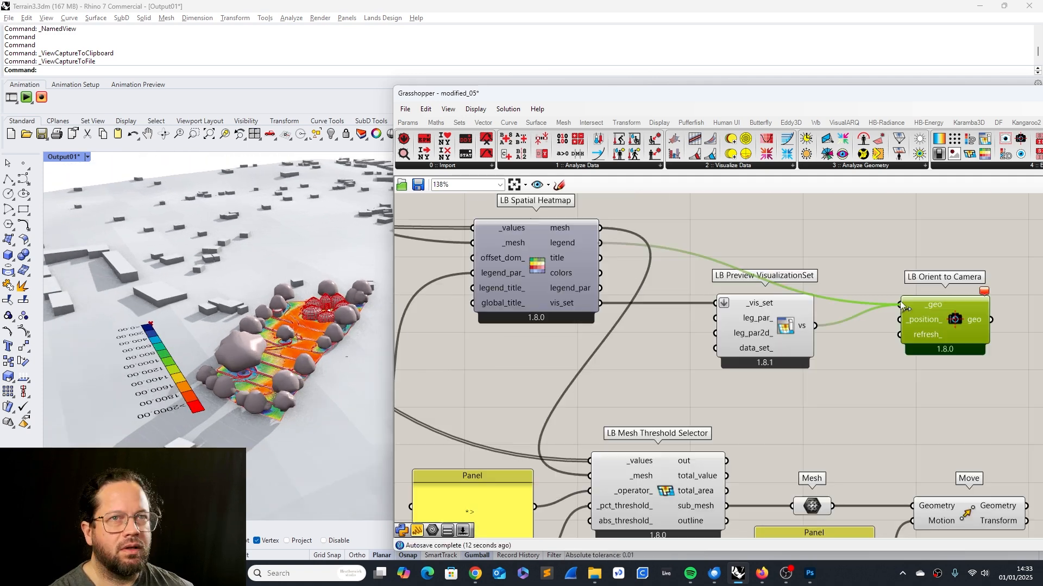
Connect LB Spatial Heatmap's legend output to Orient to Camera's _geo input and shift Orient to Camera slightly down.
right_click_drag(302, 362, 319, 347)
left_click_drag(966, 351, 974, 379)
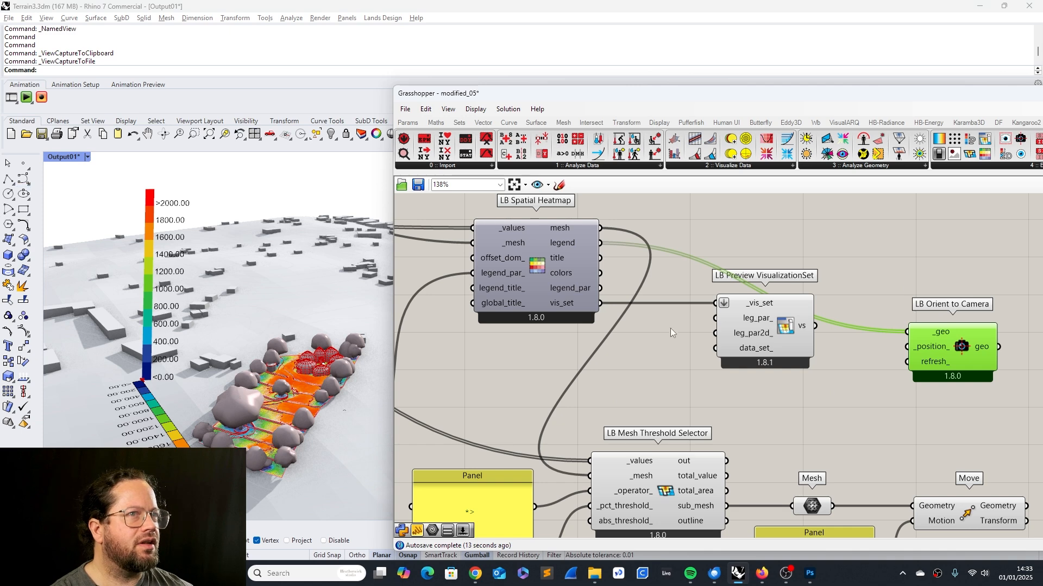
Turn off the preview of the LB Preview VisualizationSet component.
left_click(701, 380)
left_click(759, 329)
right_click(759, 319)
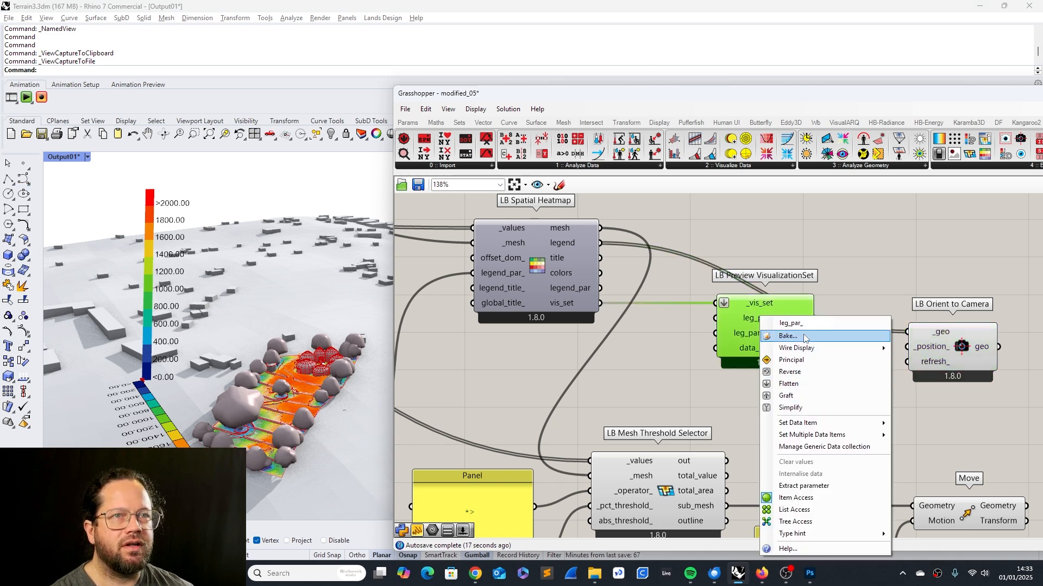
left_click(731, 390)
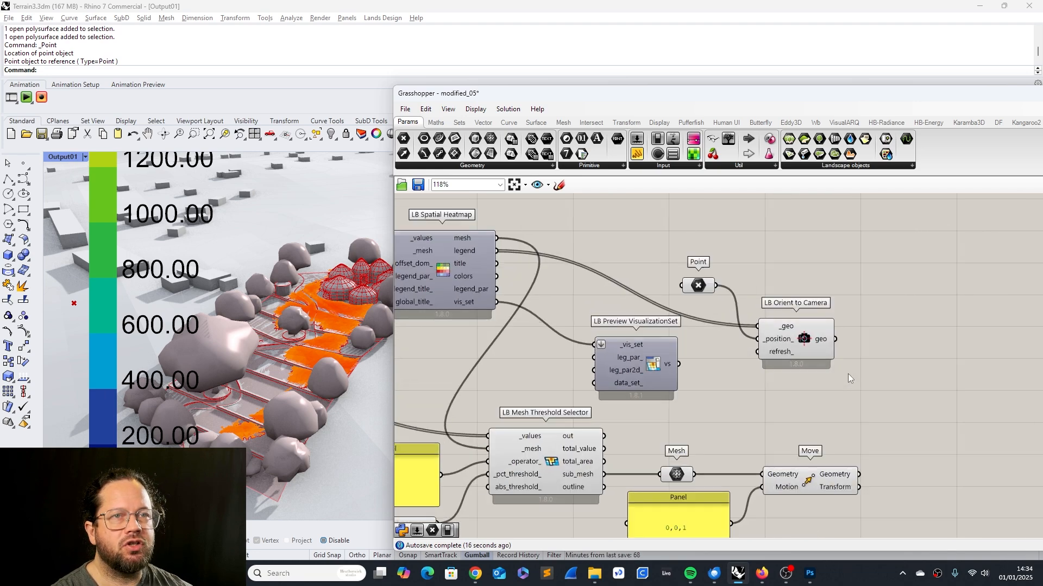
Add a Boolean Toggle connected to Orient to Camera's refresh_ input, place it beside the component, and set it to True.
scroll(848, 374, "down", 3)
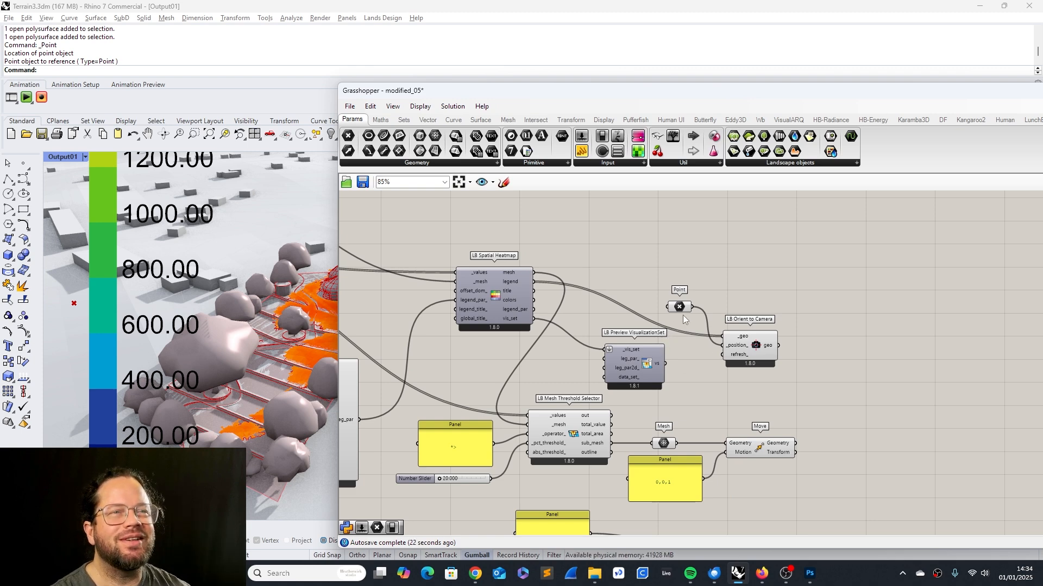
scroll(683, 319, "up", 3)
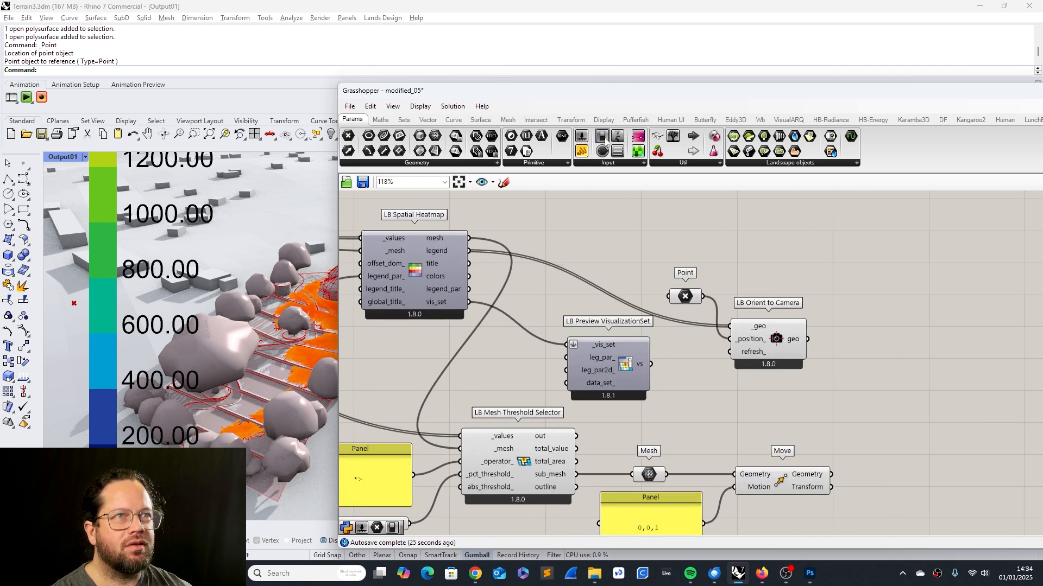
left_click_drag(604, 140, 839, 361)
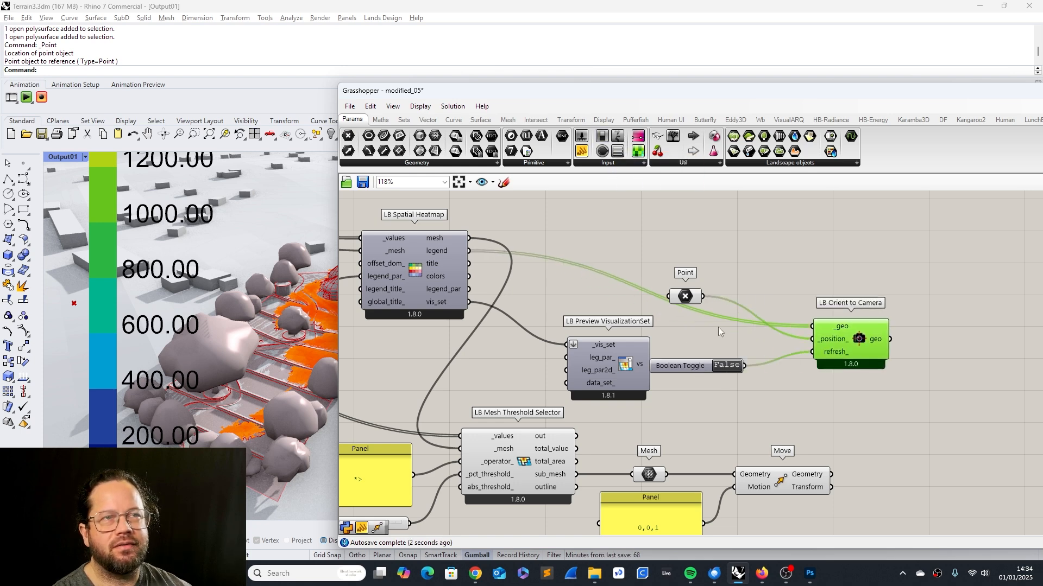
left_click_drag(674, 365, 695, 347)
left_click(750, 350)
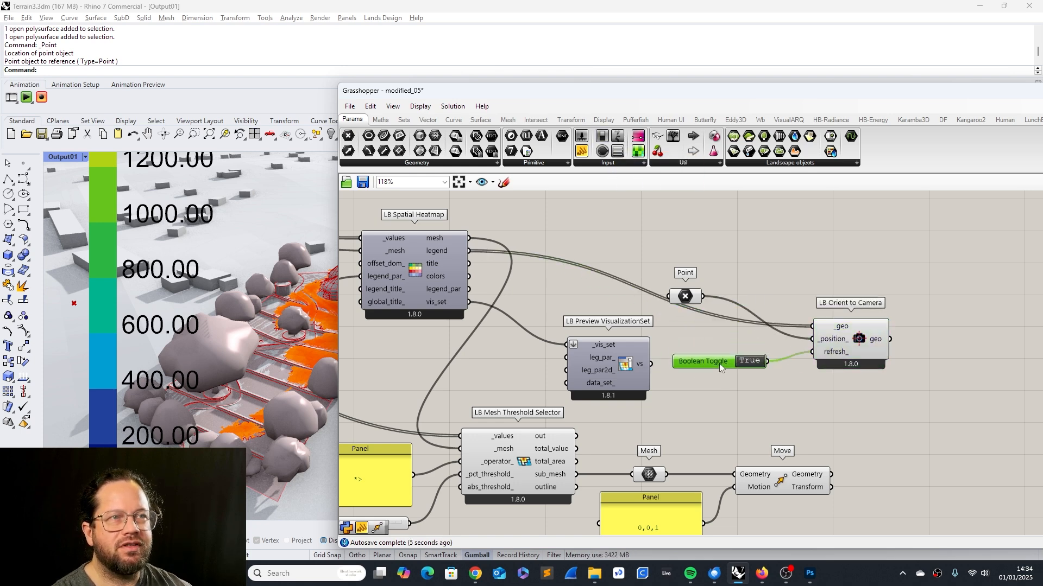
Re-orient the legend to a new camera angle by setting the Boolean Toggle to False and back to True.
scroll(328, 394, "down", 10)
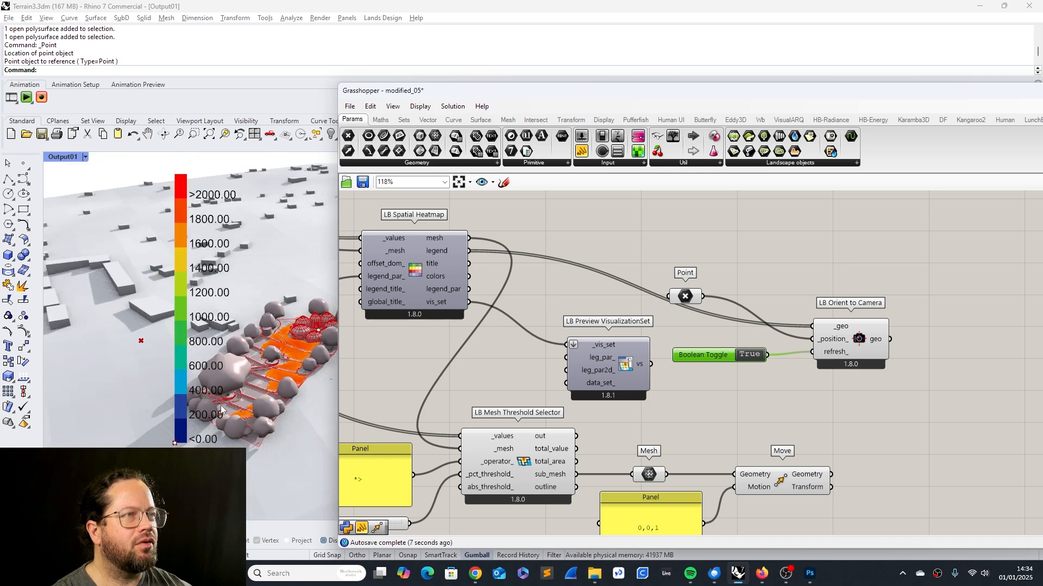
scroll(261, 353, "up", 2)
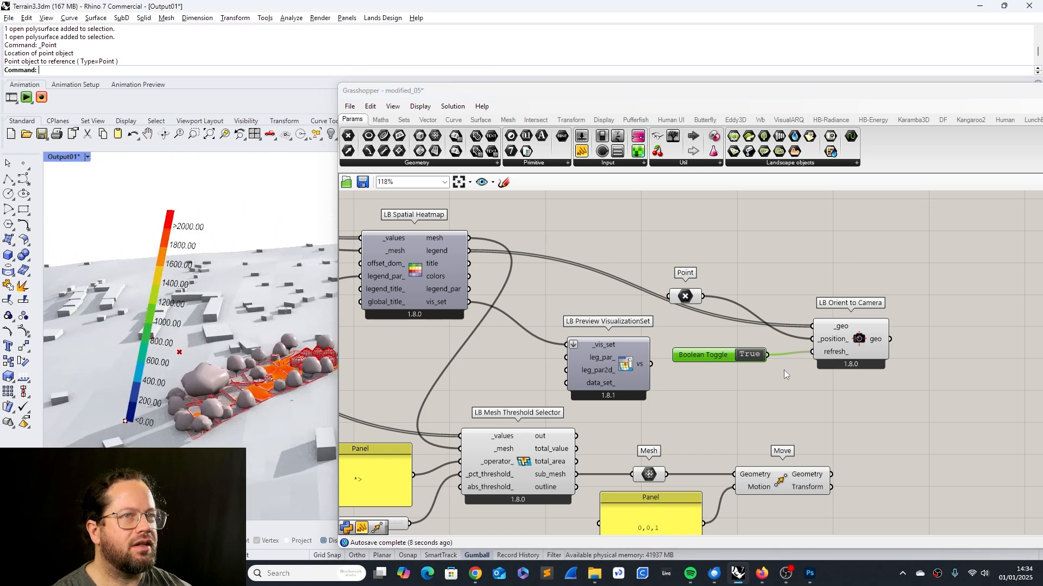
left_click(754, 352)
right_click_drag(275, 412, 325, 388)
left_click(754, 355)
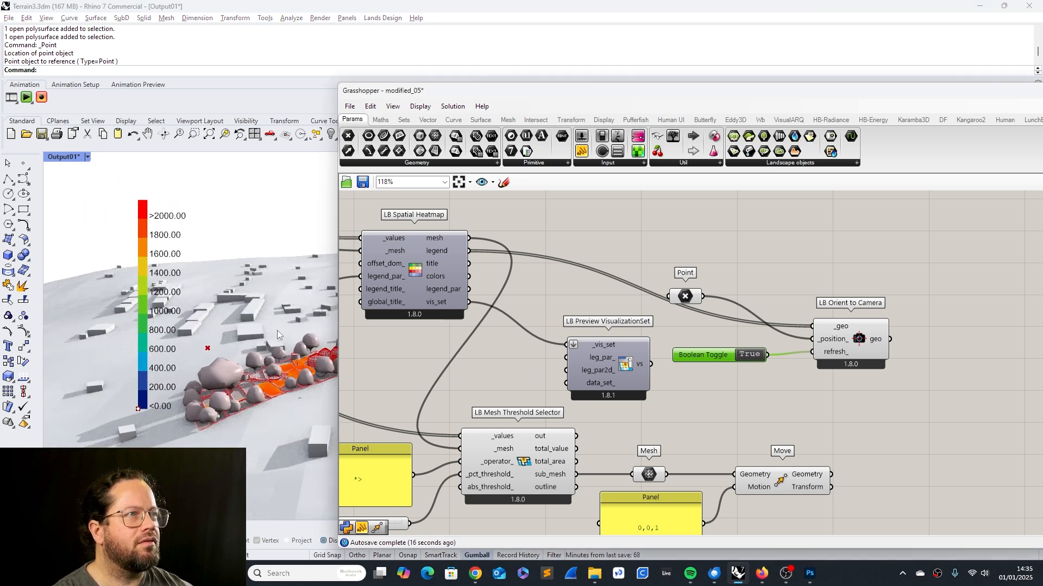
Uncover more of the Rhino viewport, turn on the preview of LB Preview VisualizationSet, and shift that component down below LB Spatial Heatmap's output.
left_click_drag(491, 96, 670, 105)
right_click_drag(390, 300, 364, 363)
scroll(752, 380, "down", 2)
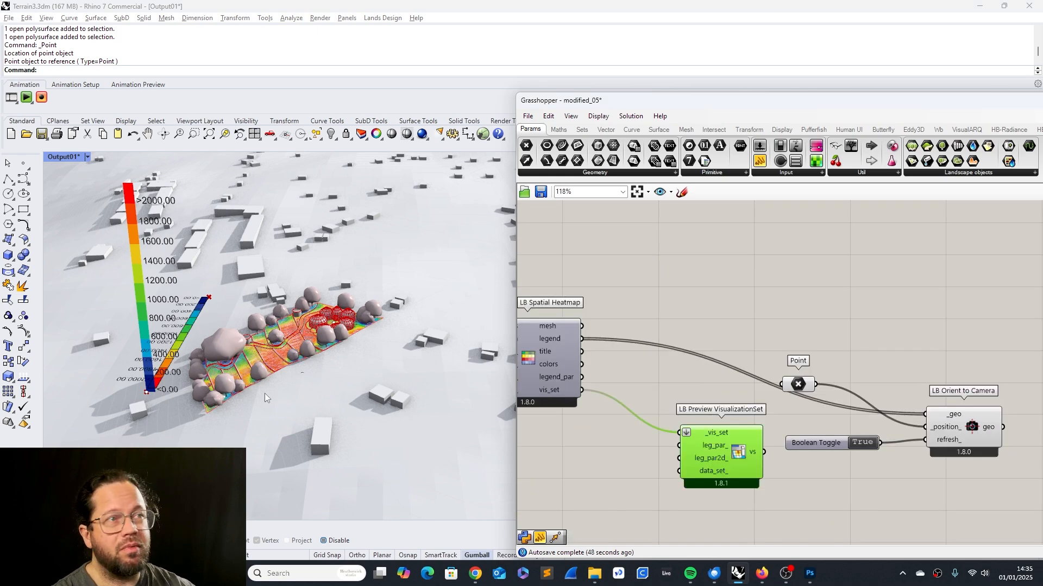
right_click_drag(266, 398, 297, 341)
left_click(760, 287)
scroll(724, 389, "down", 4)
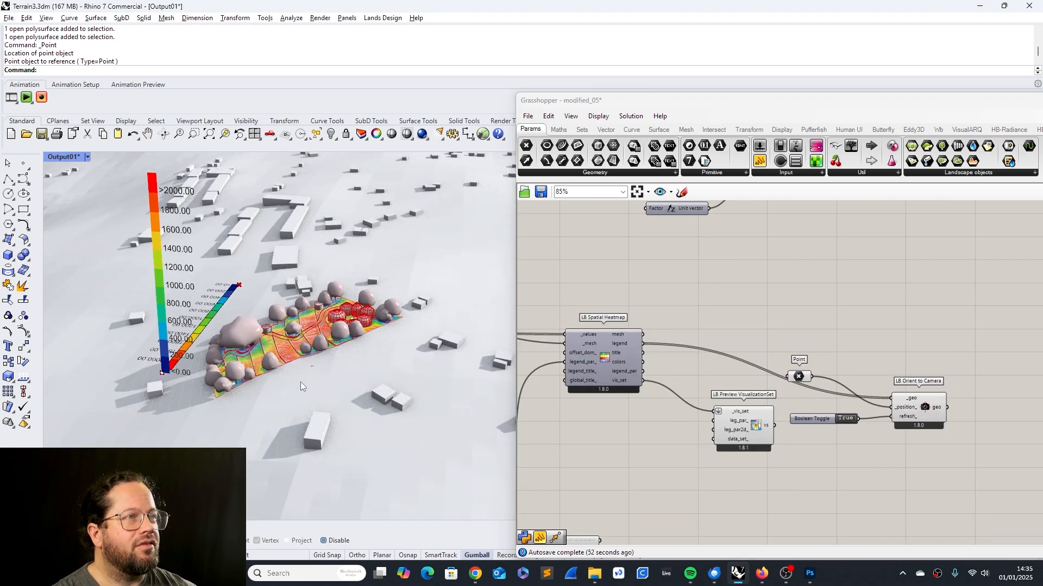
left_click_drag(720, 415, 710, 445)
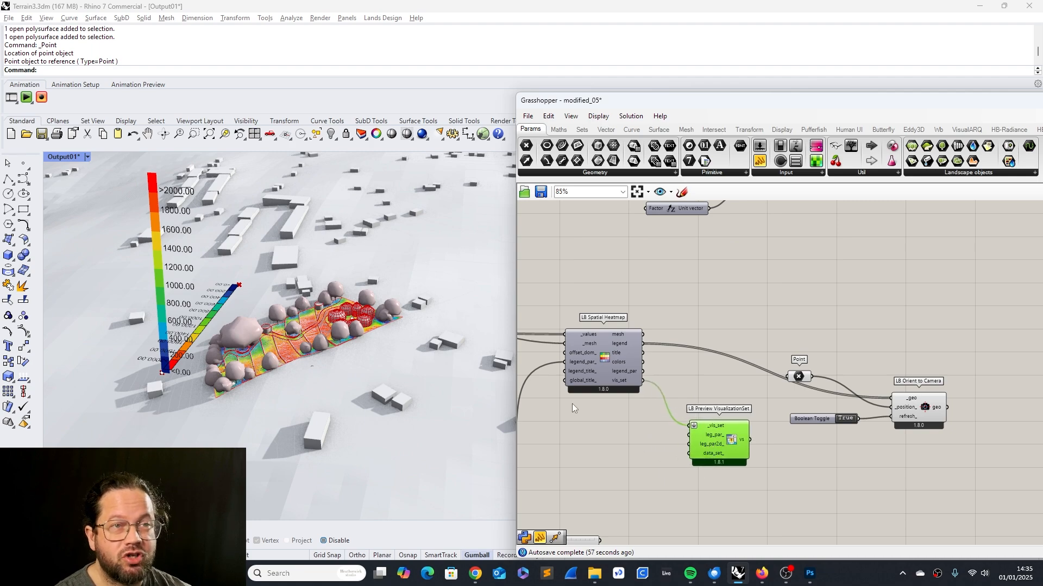
Examine the flat legend beside the camera-oriented legend up close in the viewport.
right_click_drag(287, 394, 297, 373)
scroll(390, 328, "down", 6)
scroll(298, 374, "up", 5)
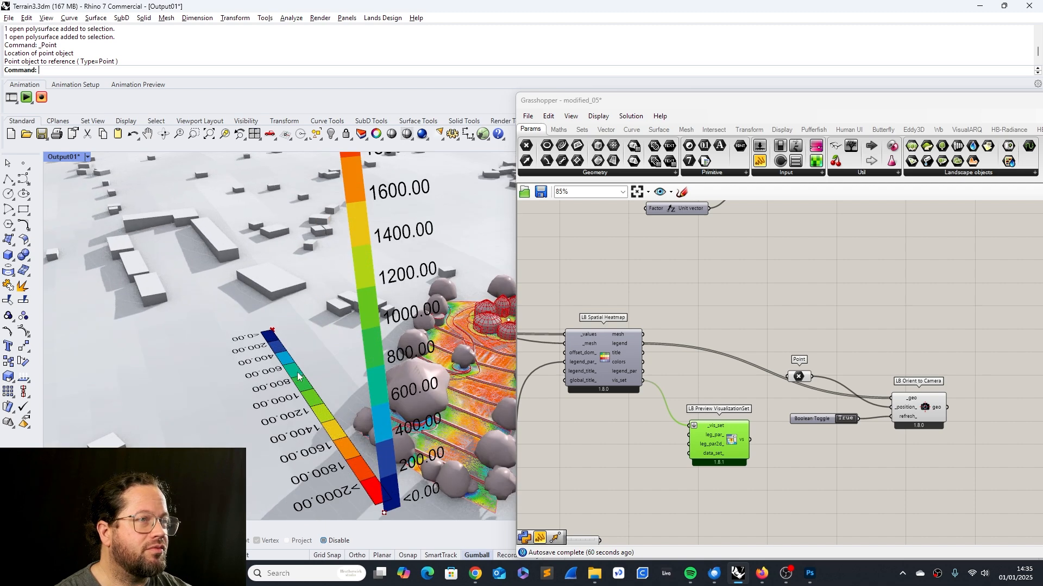
left_click(762, 423)
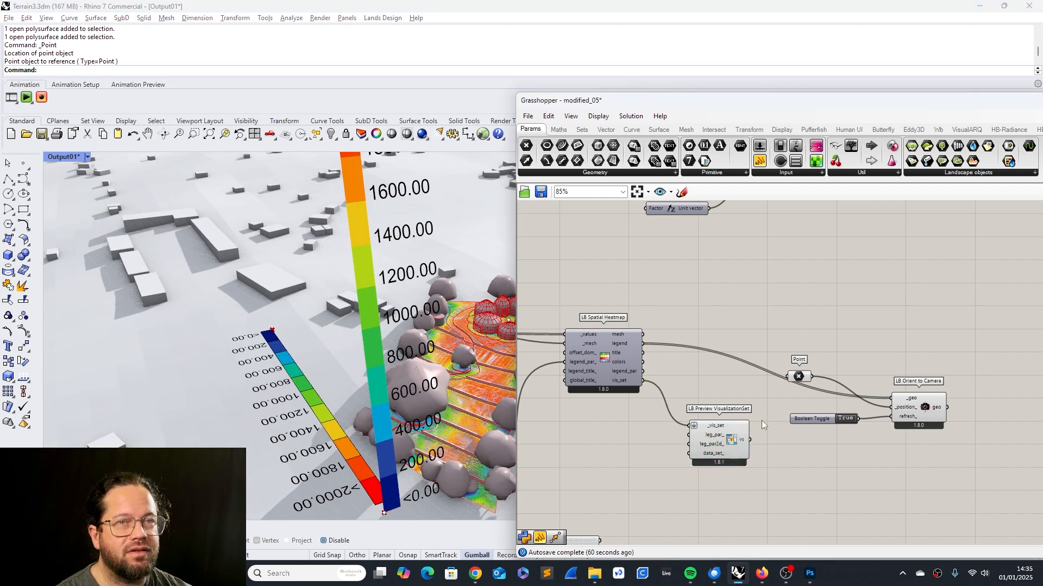
left_click_drag(768, 328, 1011, 473)
left_click(833, 493)
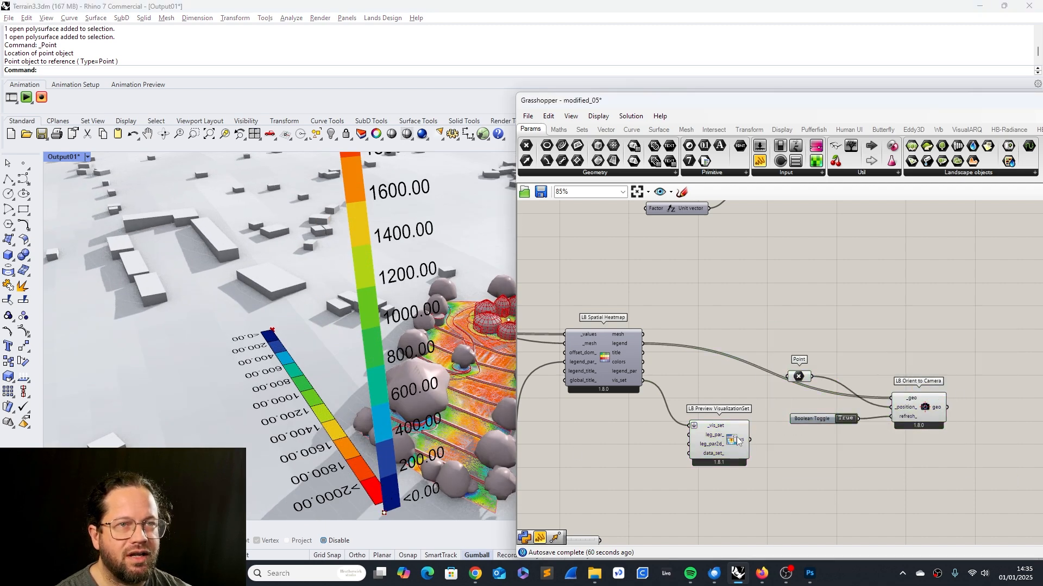
Turn off the preview of LB Preview VisualizationSet and shift the component away from LB Spatial Heatmap and slightly down.
mouse_move(743, 441)
left_mouse_down()
mouse_move(871, 425)
mouse_move(742, 453)
left_mouse_up()
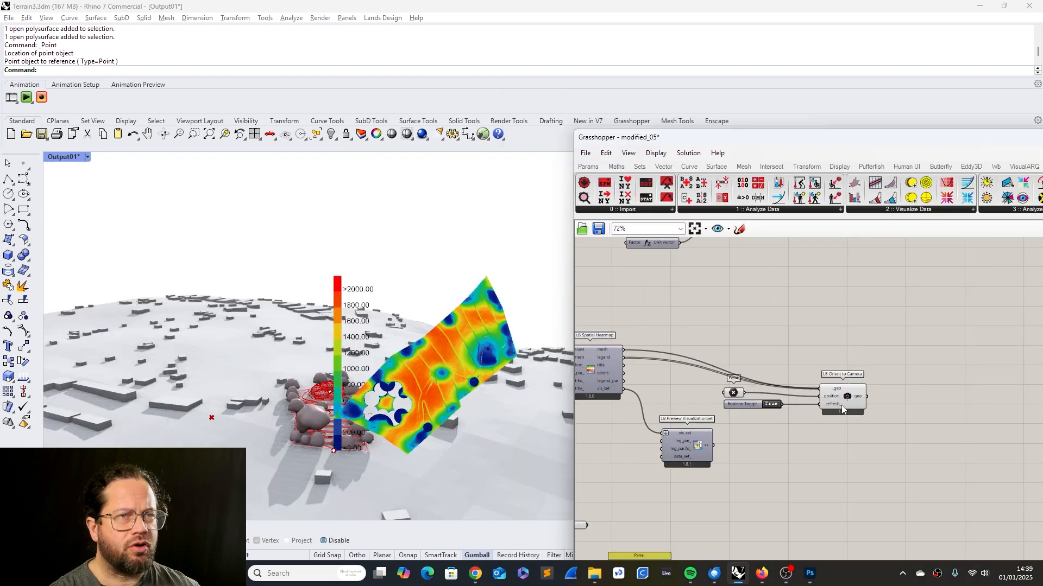
left_click(743, 437)
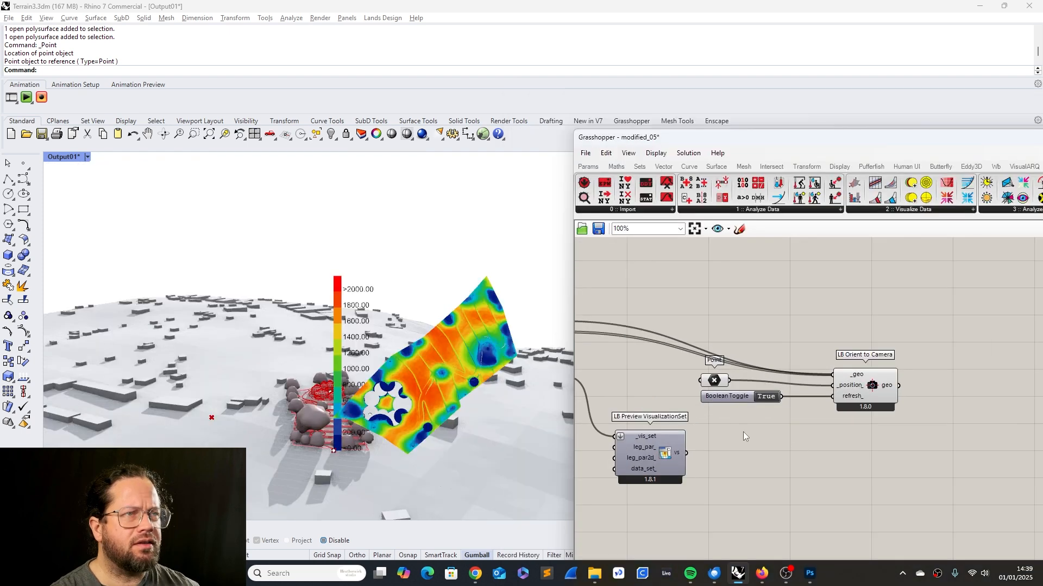
left_click(725, 384)
left_click_drag(876, 145, 509, 146)
left_click(829, 212)
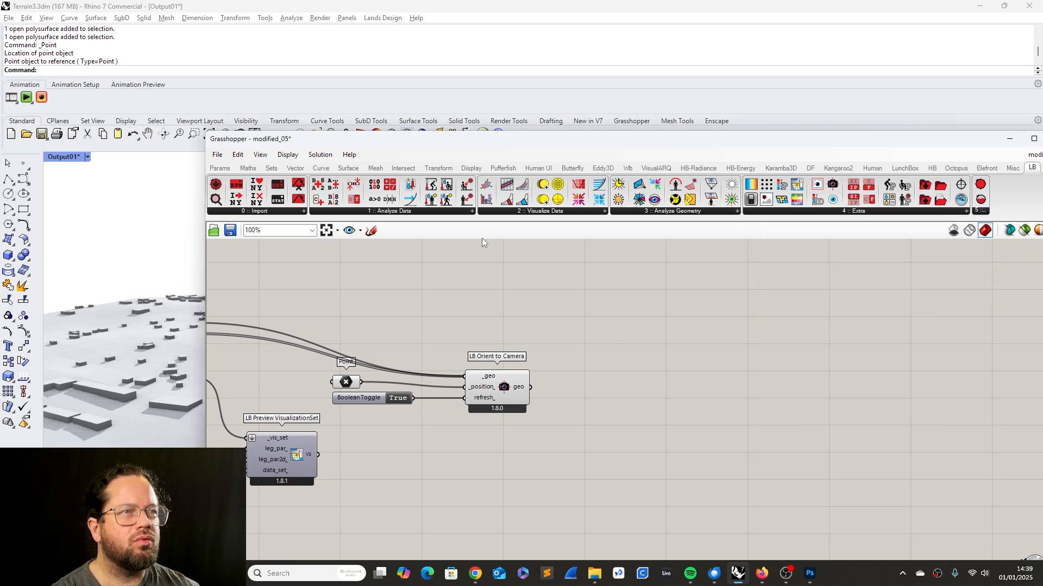
right_click_drag(597, 335, 916, 297)
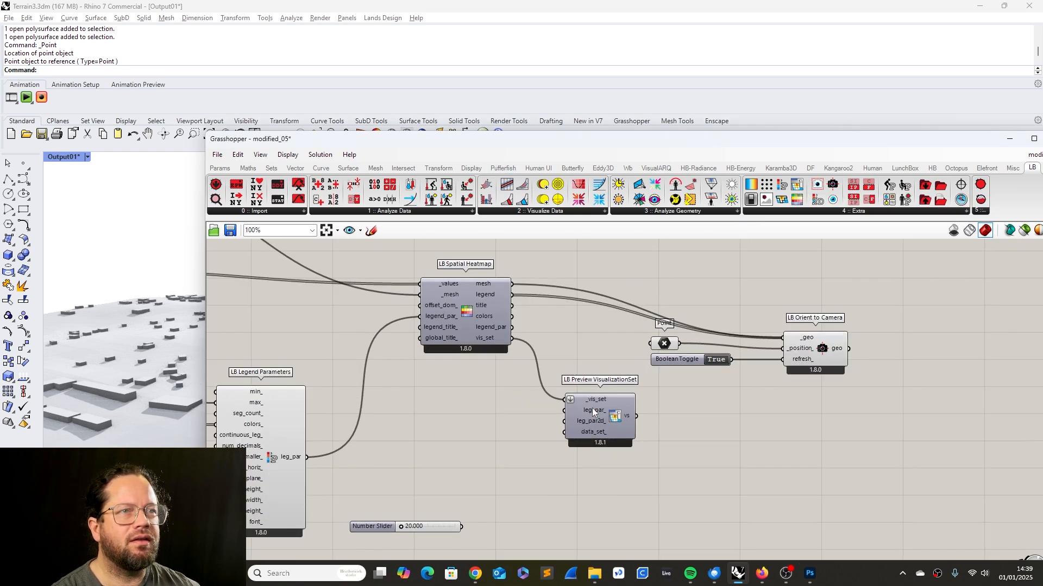
left_click_drag(592, 408, 650, 425)
left_click(790, 407)
left_click(817, 349)
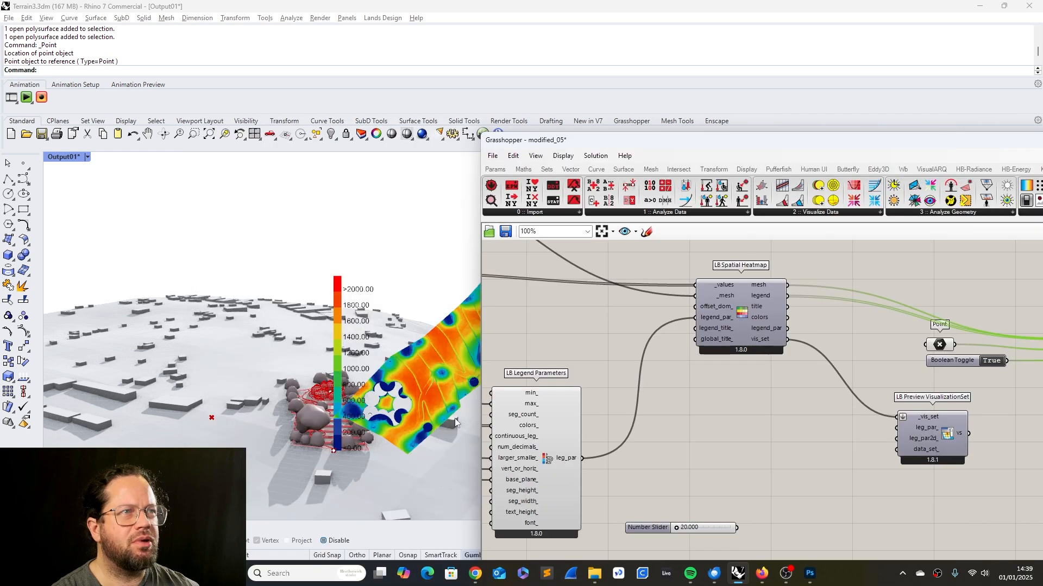
Examine the heatmap and the camera-oriented legend in the viewport from a changed camera angle.
right_click_drag(455, 423, 347, 462)
left_click(854, 442)
scroll(676, 385, "down", 5)
scroll(863, 386, "up", 6)
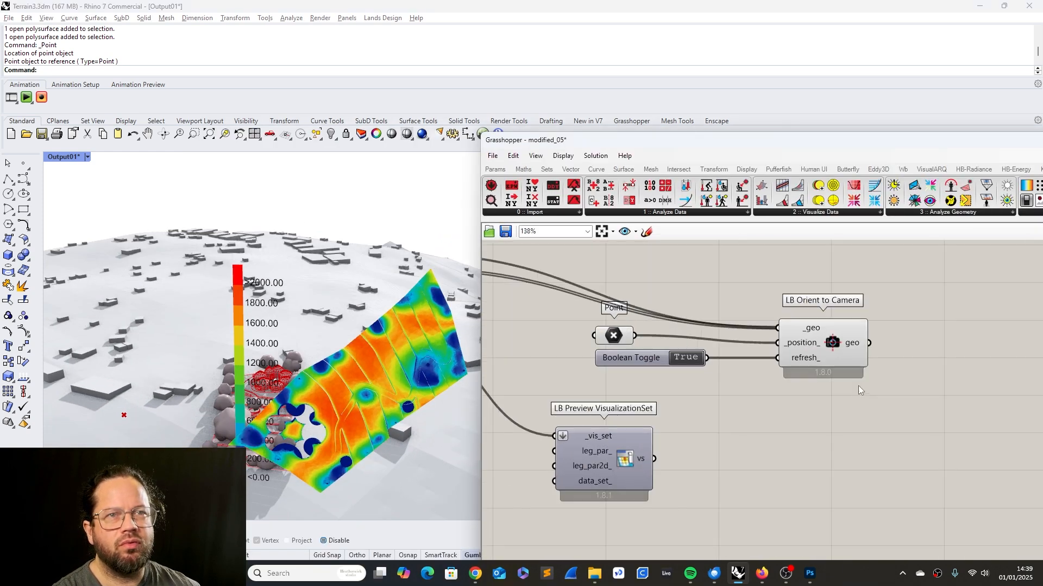
scroll(858, 390, "down", 4)
Review the Orient to Camera group, LB Preview VisualizationSet, LB Spatial Heatmap and LB Capture View across the definition.
left_click_drag(683, 307, 891, 476)
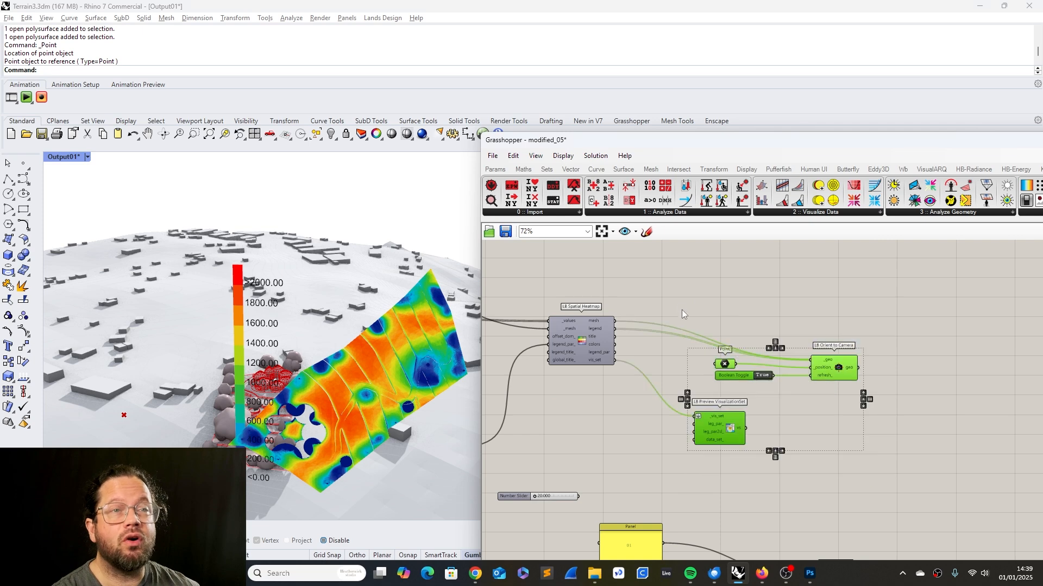
left_click_drag(660, 289, 907, 487)
right_click_drag(776, 335, 857, 357)
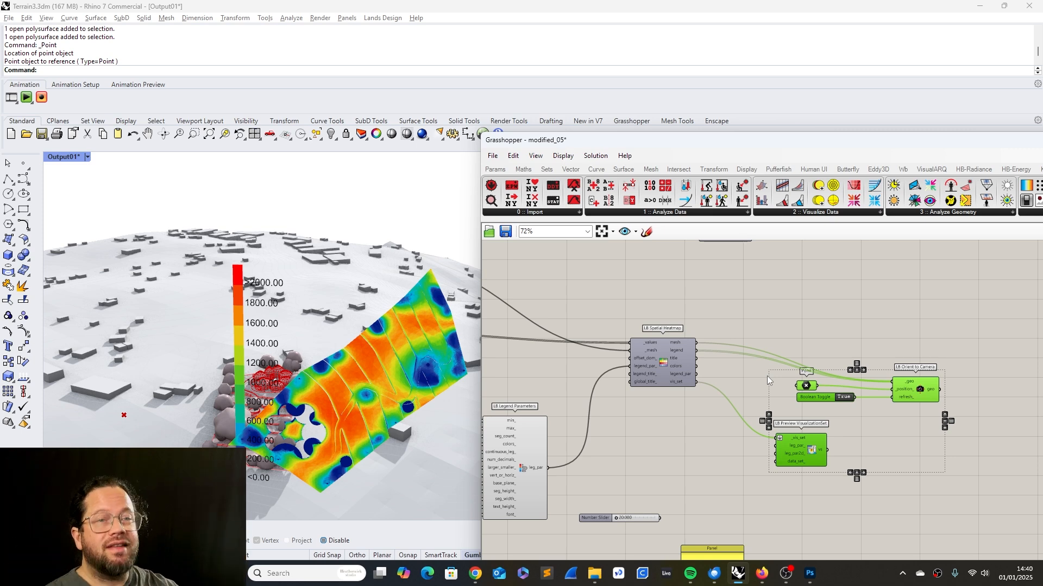
left_click(680, 348)
left_click(804, 456)
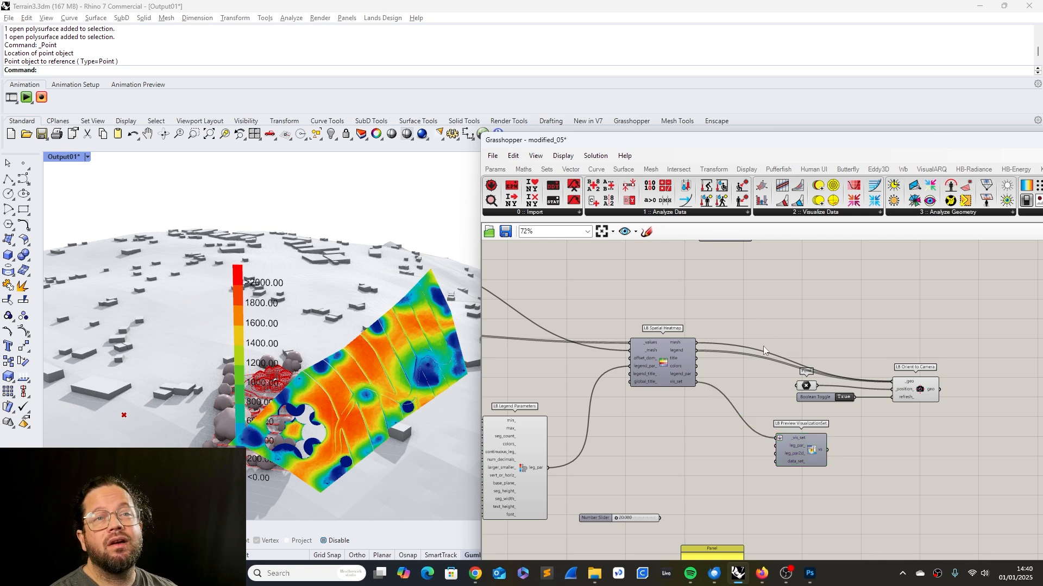
left_click_drag(748, 332, 1003, 418)
left_click_drag(678, 360, 695, 361)
left_click_drag(615, 294, 741, 413)
scroll(759, 369, "down", 2)
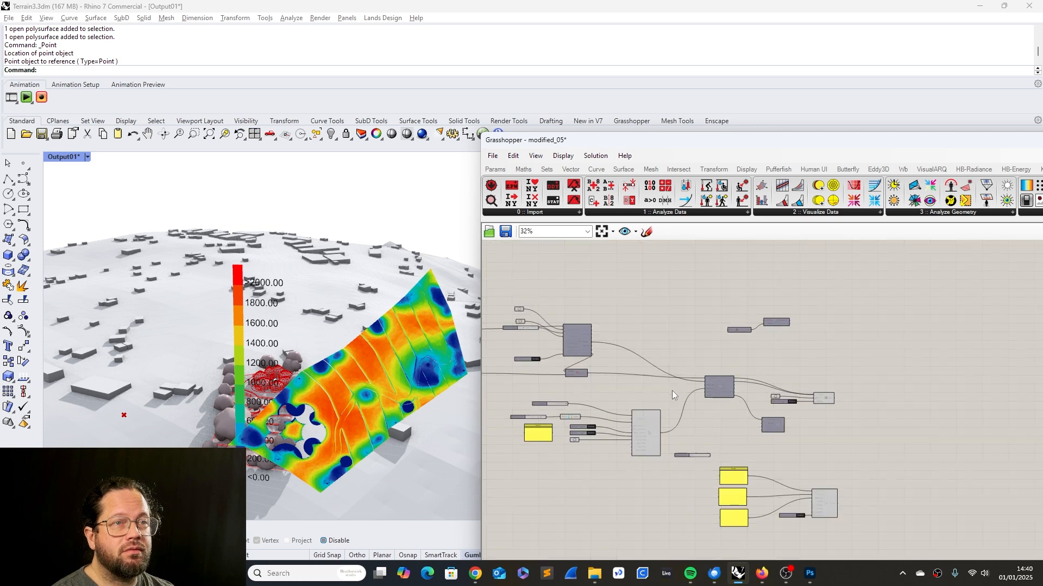
left_click_drag(919, 408, 898, 377)
scroll(861, 374, "up", 2)
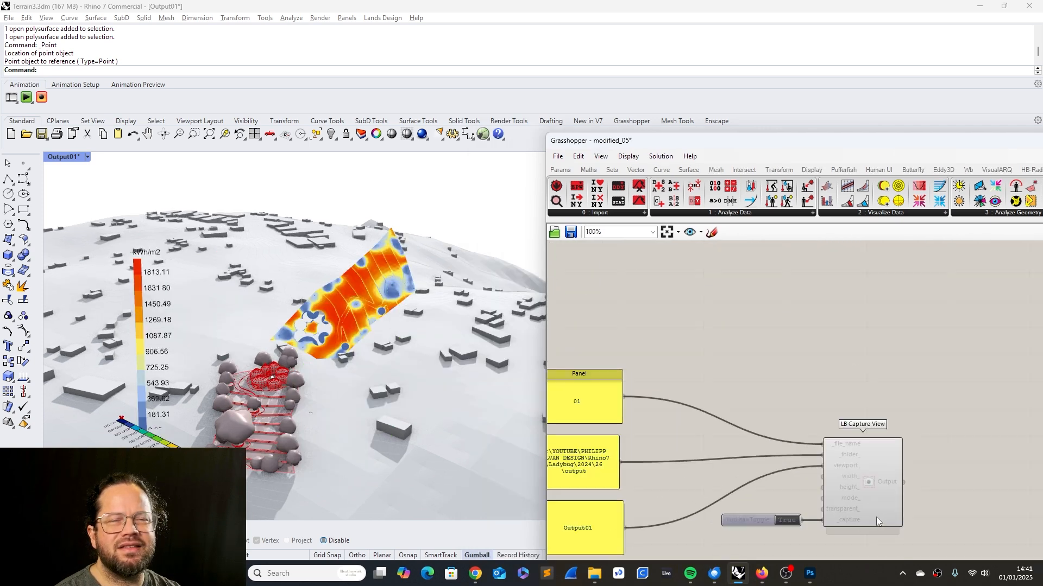
scroll(869, 399, "up", 1)
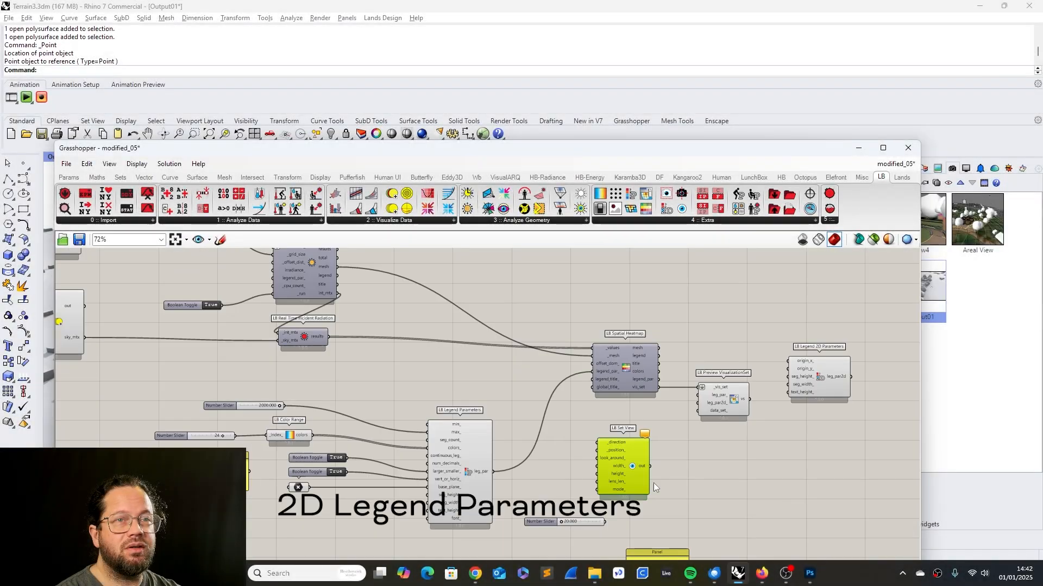
Delete the LB Set View component and place LB Legend 2D Parameters directly below LB Spatial Heatmap.
left_click_drag(629, 481, 771, 515)
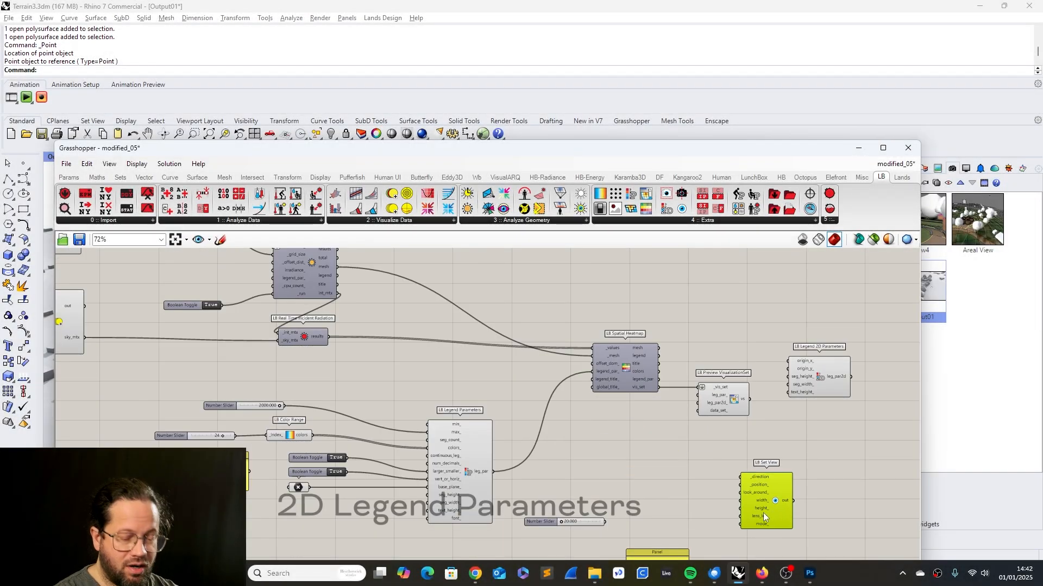
key("Delete")
scroll(806, 420, "up", 4)
left_click_drag(804, 350, 437, 463)
Space out LB Preview VisualizationSet and LB Legend 2D Parameters by moving both slightly down and away from LB Spatial Heatmap.
left_click_drag(640, 401, 687, 447)
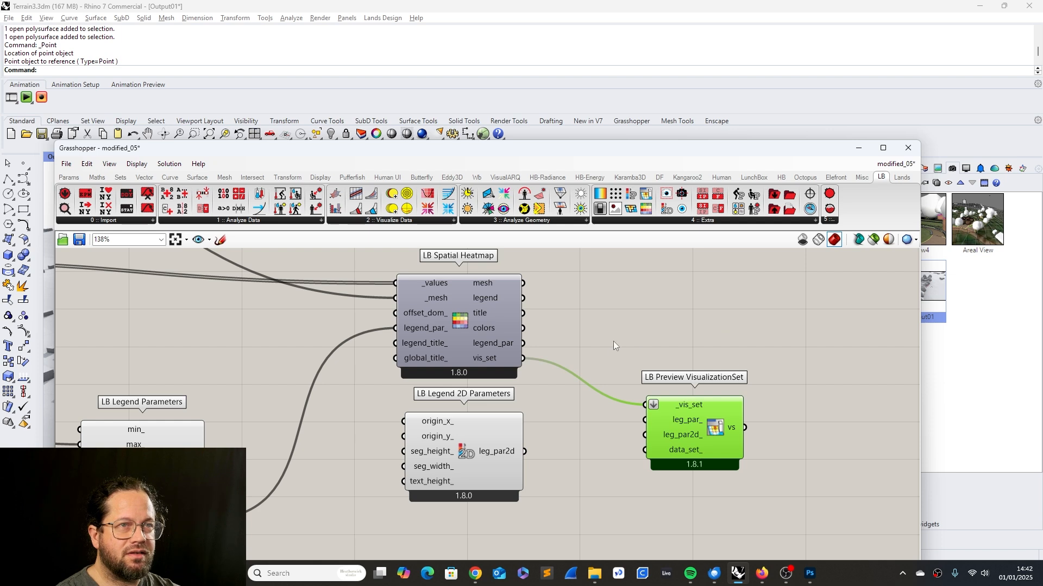
left_click_drag(609, 346, 831, 471)
left_click(836, 400)
left_click(700, 416)
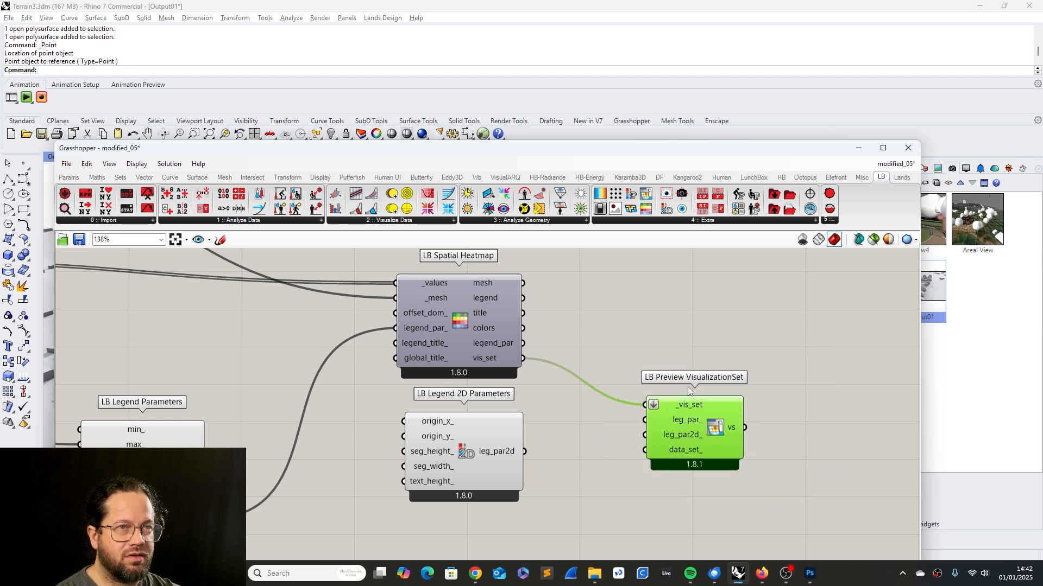
left_click_drag(487, 454, 508, 486)
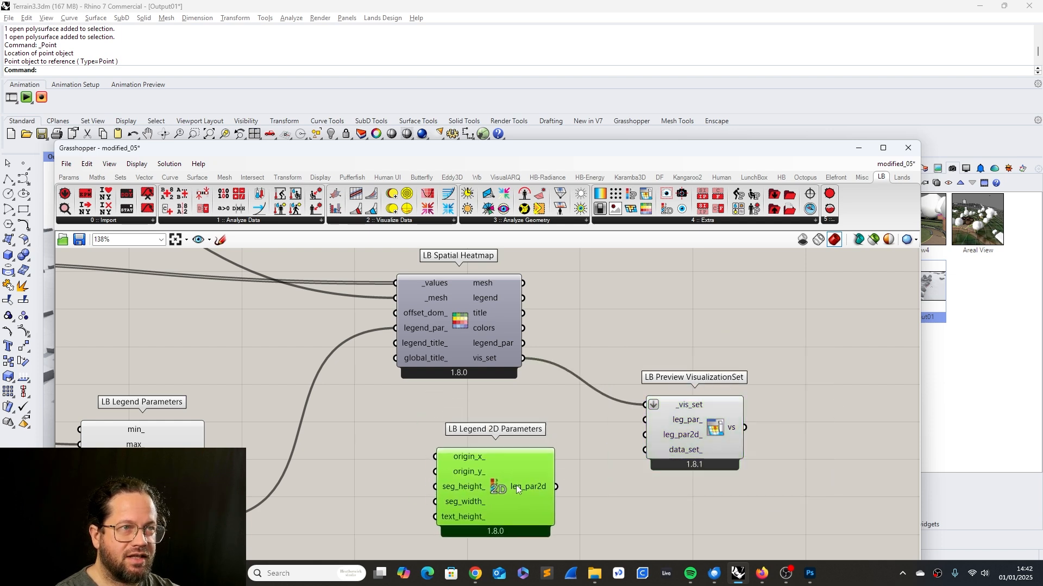
Check the preview option of LB Preview VisualizationSet and uncover part of the Rhino viewport beside the definition.
left_click(708, 410)
right_click(716, 411)
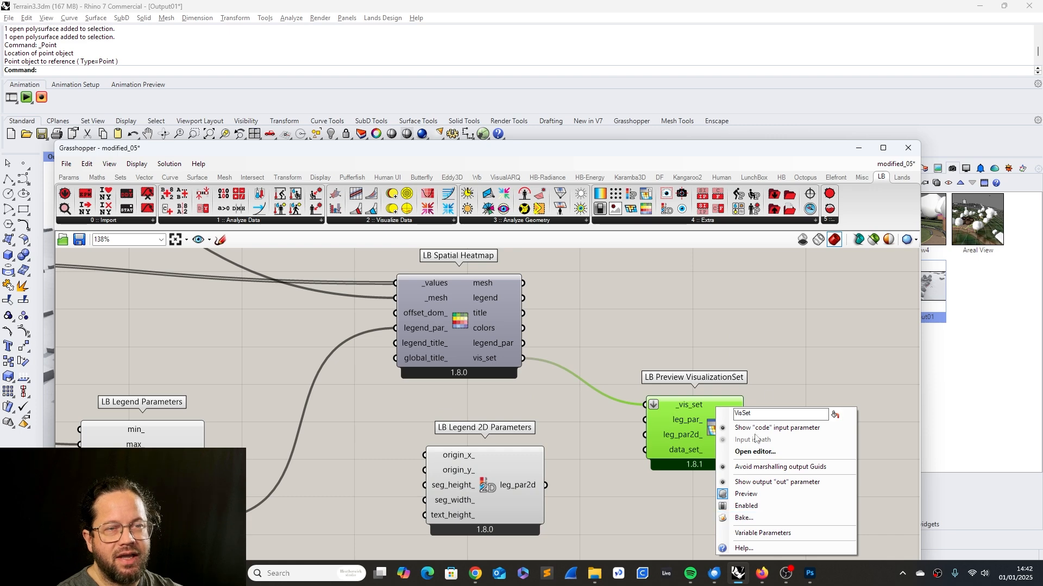
left_click_drag(524, 157, 786, 145)
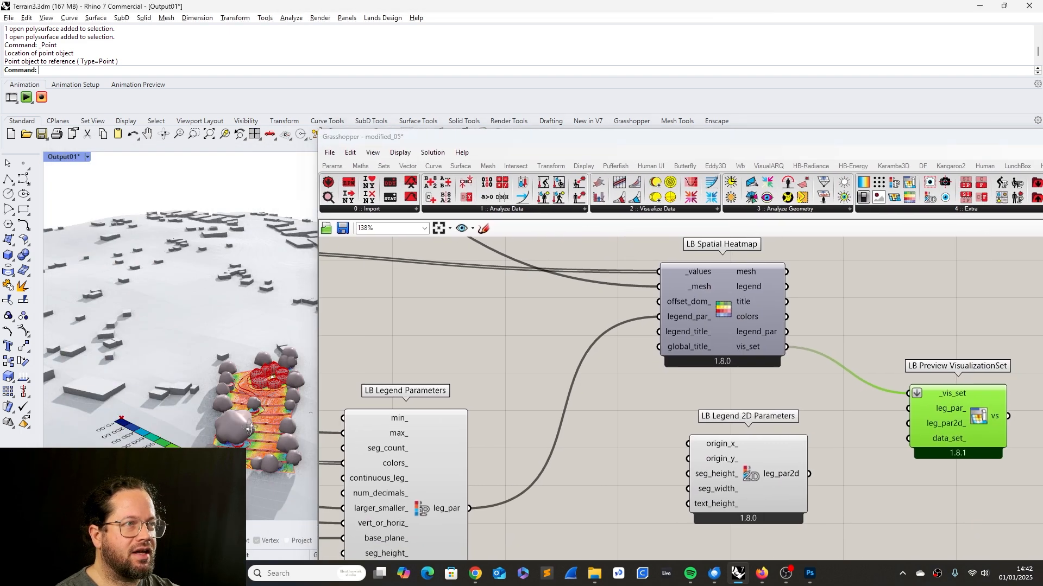
Connect LB Legend 2D Parameters' leg_par2d output to the leg_par2d_ input of LB Preview VisualizationSet.
scroll(678, 407, "up", 3)
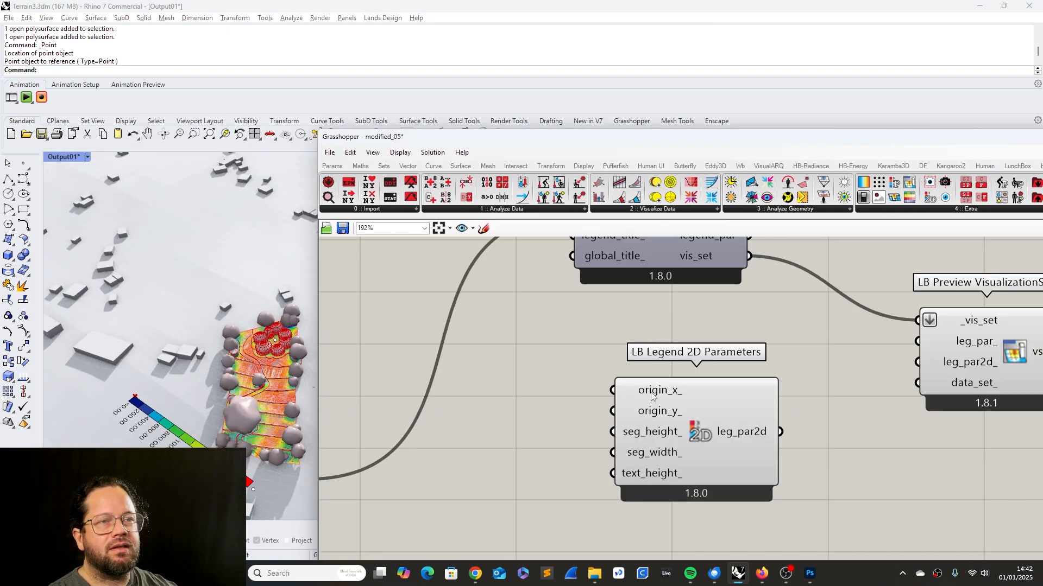
left_click_drag(709, 407, 717, 403)
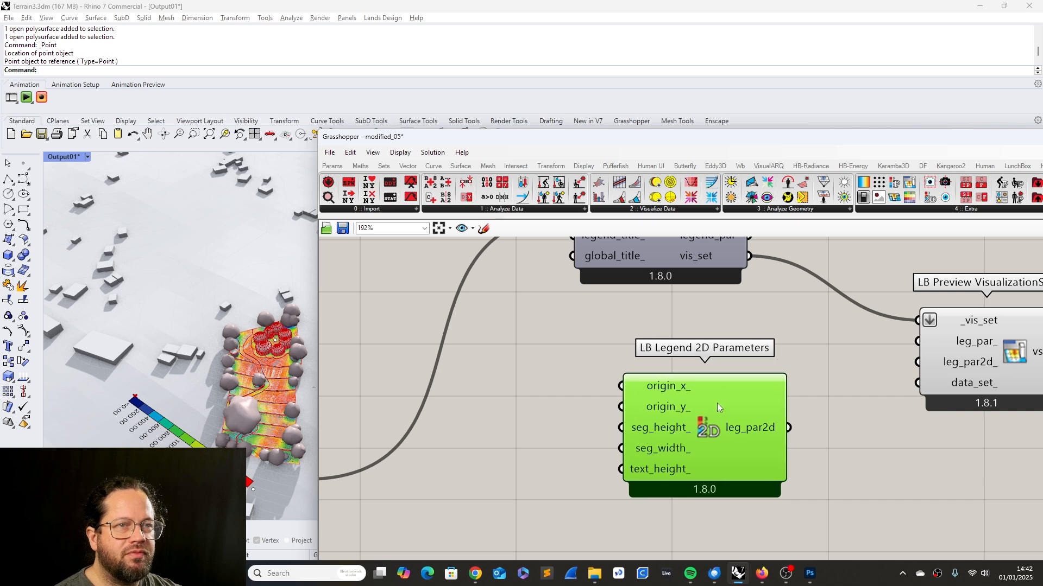
left_click_drag(789, 429, 918, 363)
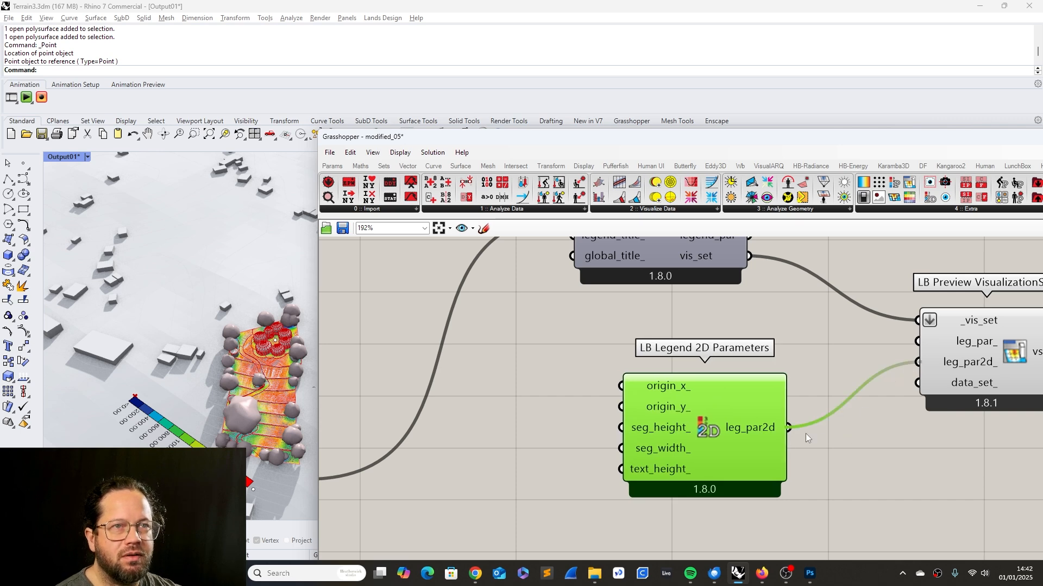
scroll(806, 433, "down", 3)
scroll(275, 294, "down", 2)
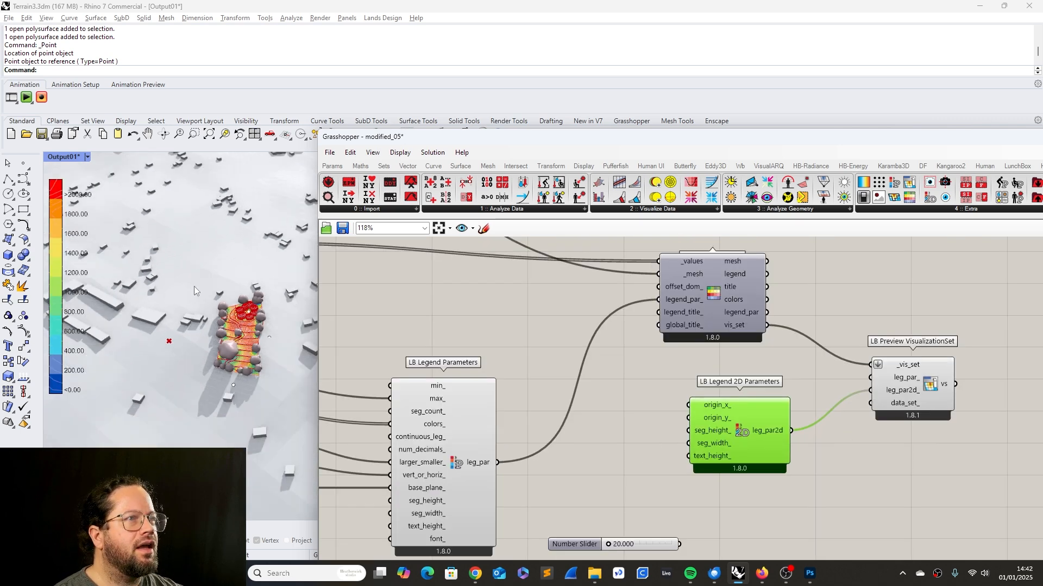
Uncover more of the viewport and examine the screen-fixed 2D legend while orbiting and zooming around the site.
right_click_drag(245, 298, 259, 294)
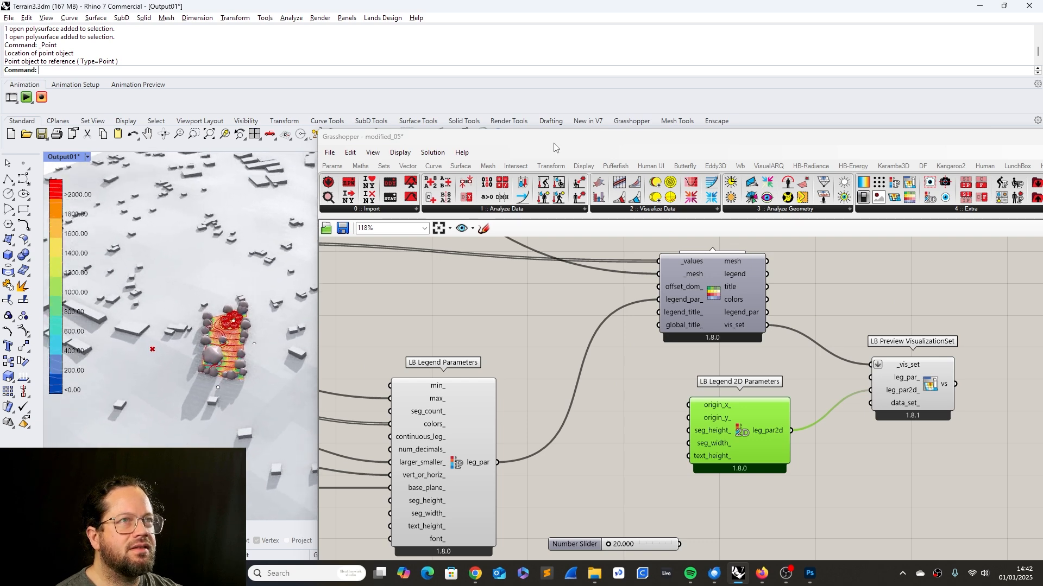
left_click_drag(552, 140, 697, 129)
scroll(292, 273, "up", 6)
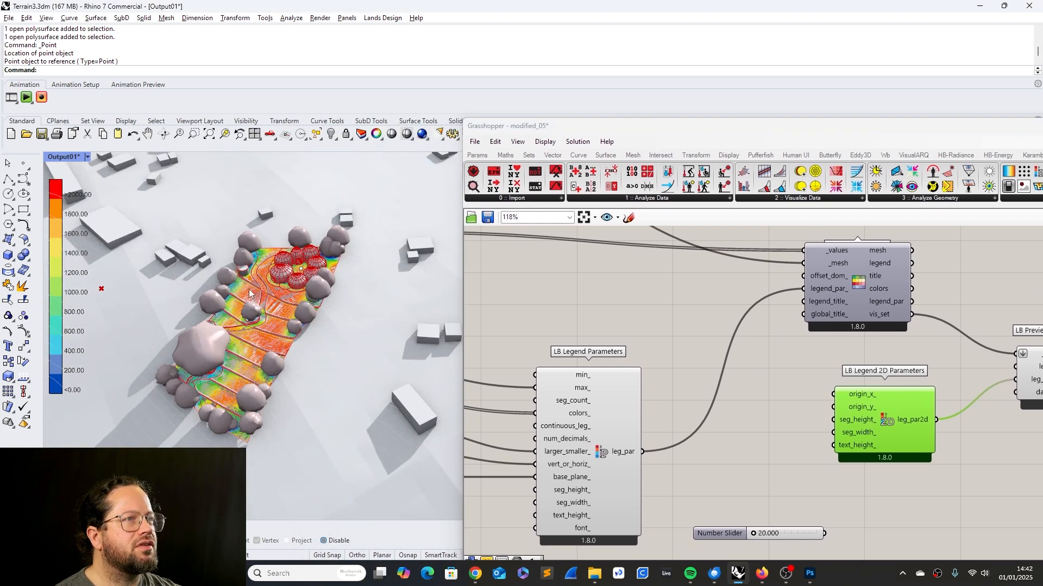
right_click_drag(272, 326, 218, 284)
scroll(217, 284, "down", 2)
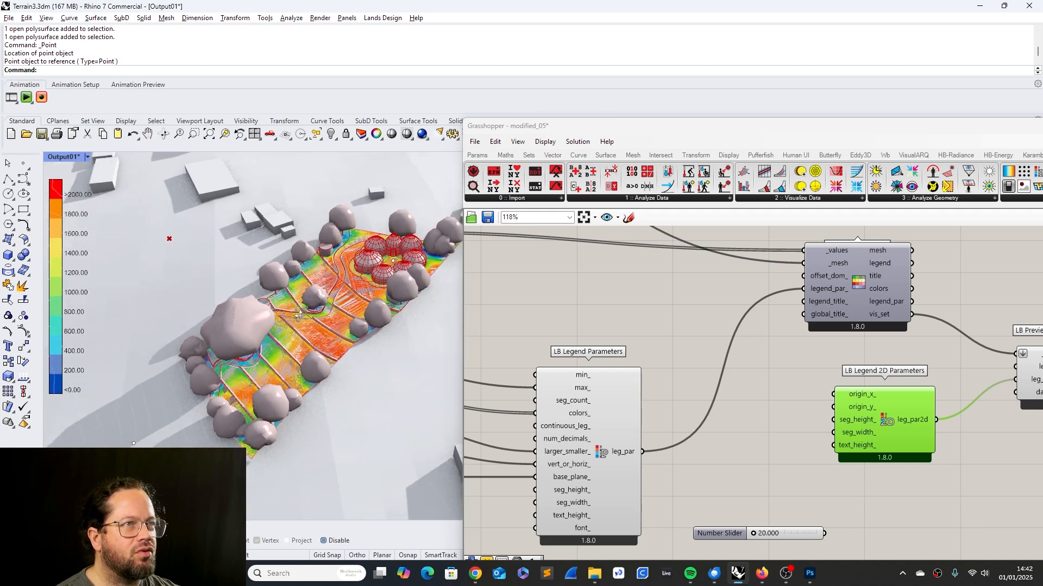
left_click(787, 392)
scroll(757, 394, "down", 4)
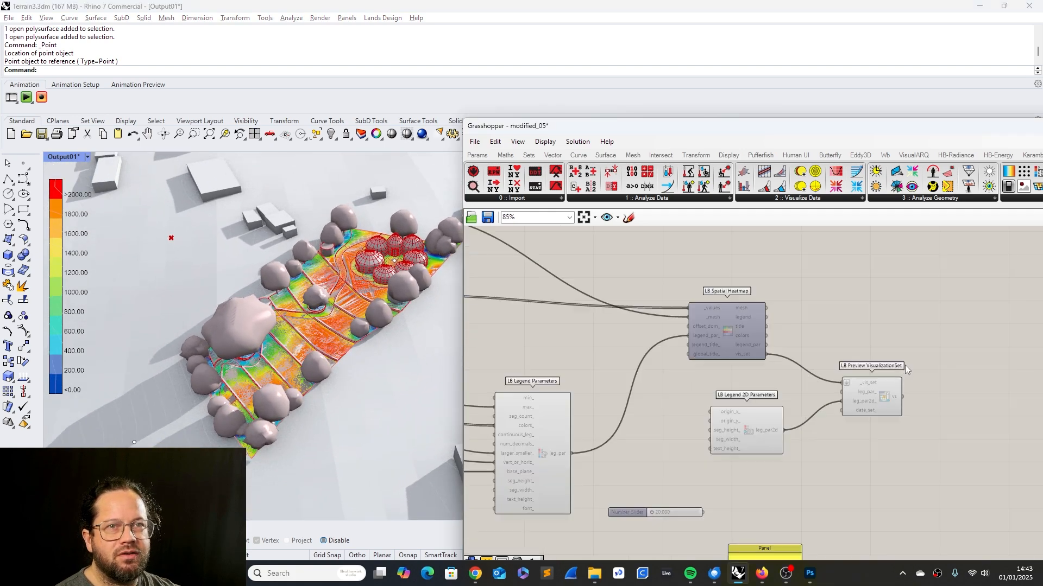
Delete the unconnected component beyond LB Preview VisualizationSet on the canvas.
scroll(796, 377, "up", 4)
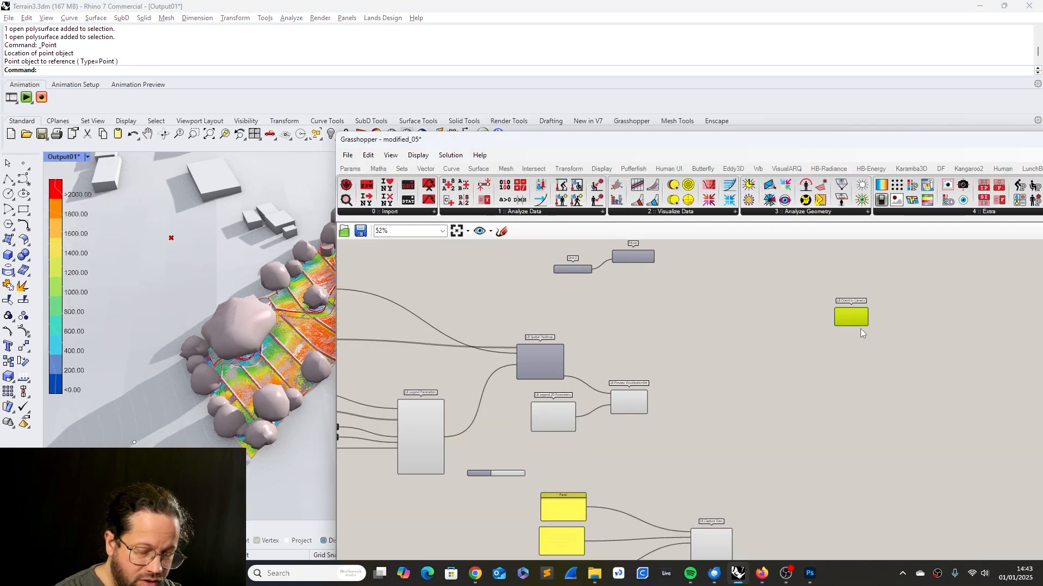
key("Delete")
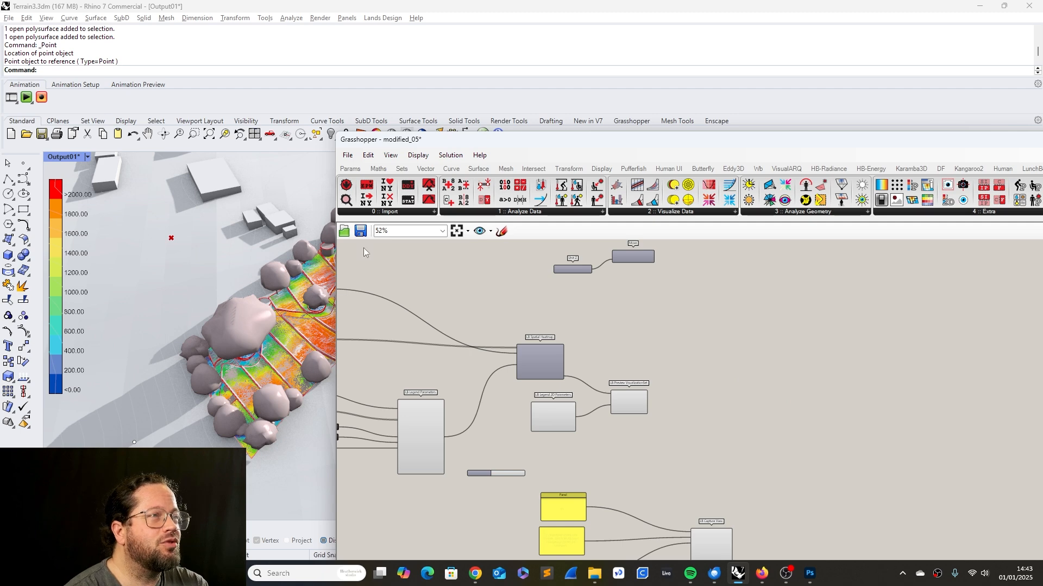
Review the inputs of LB Legend 2D Parameters and shift it and LB Preview VisualizationSet slightly down and to the left.
scroll(517, 412, "up", 6)
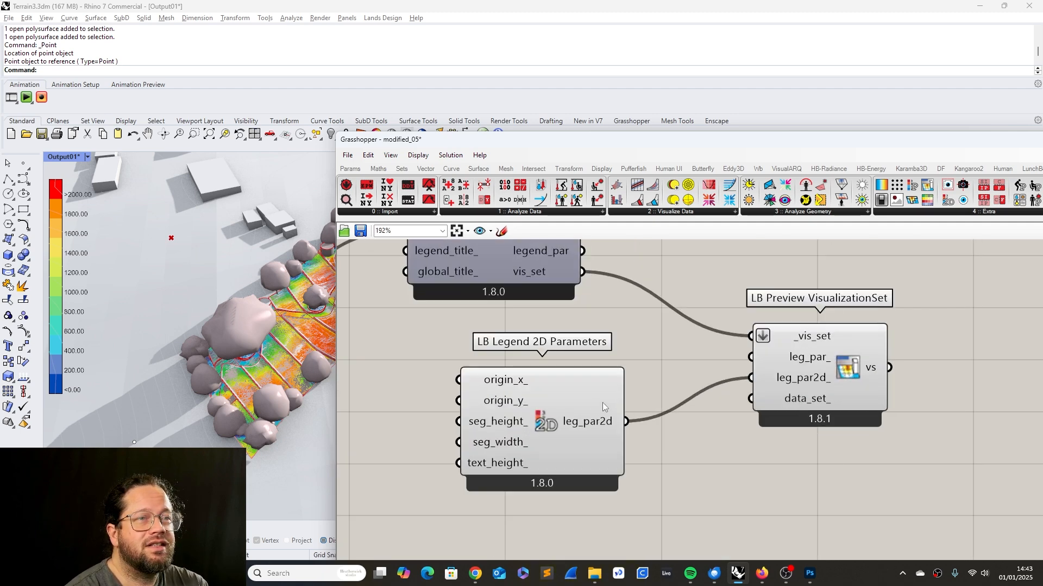
left_click(571, 395)
mouse_move(501, 383)
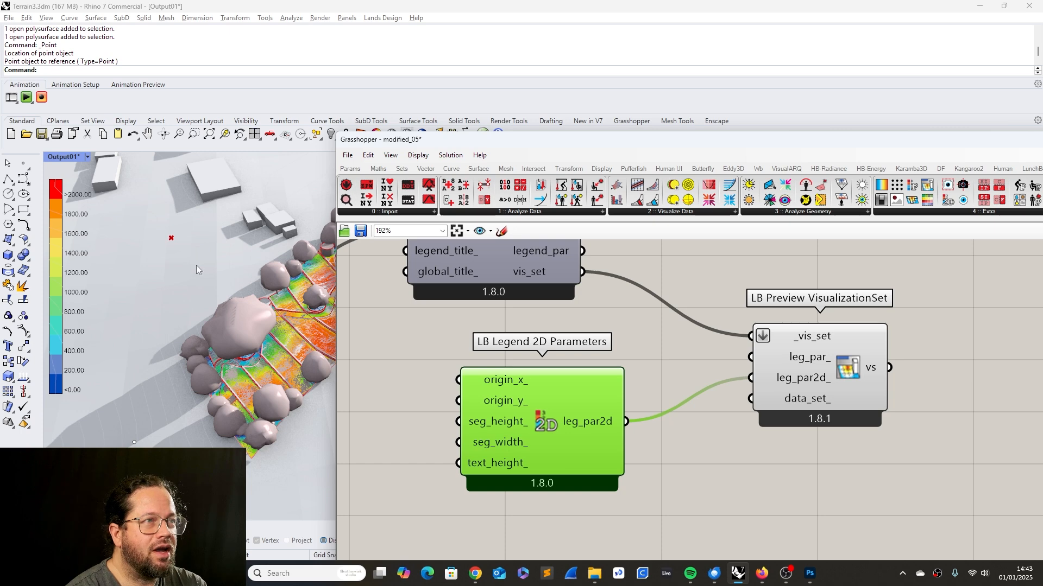
left_click(753, 471)
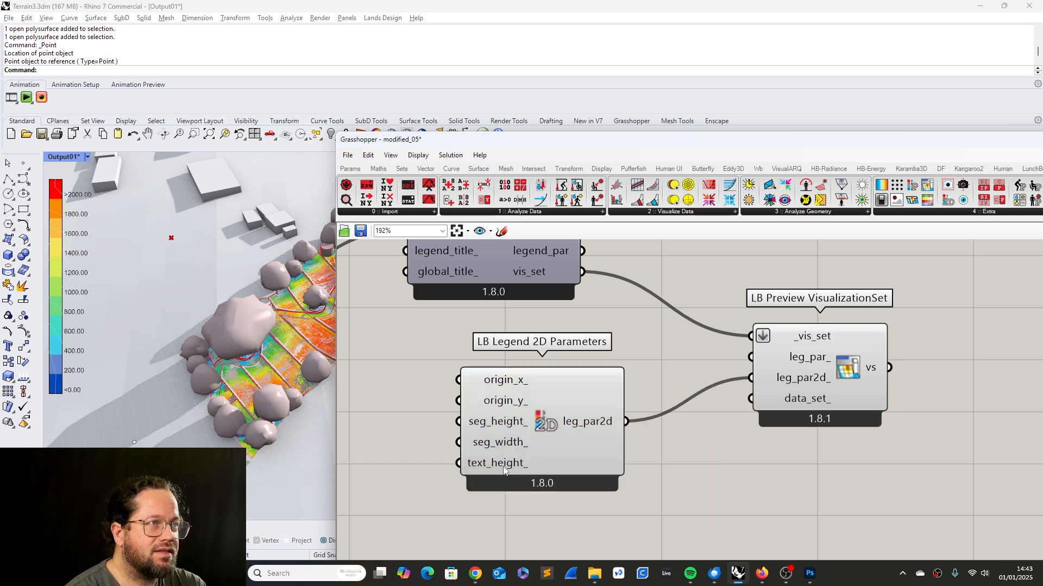
mouse_move(520, 461)
left_mouse_down()
mouse_move(515, 492)
mouse_move(507, 466)
left_mouse_up()
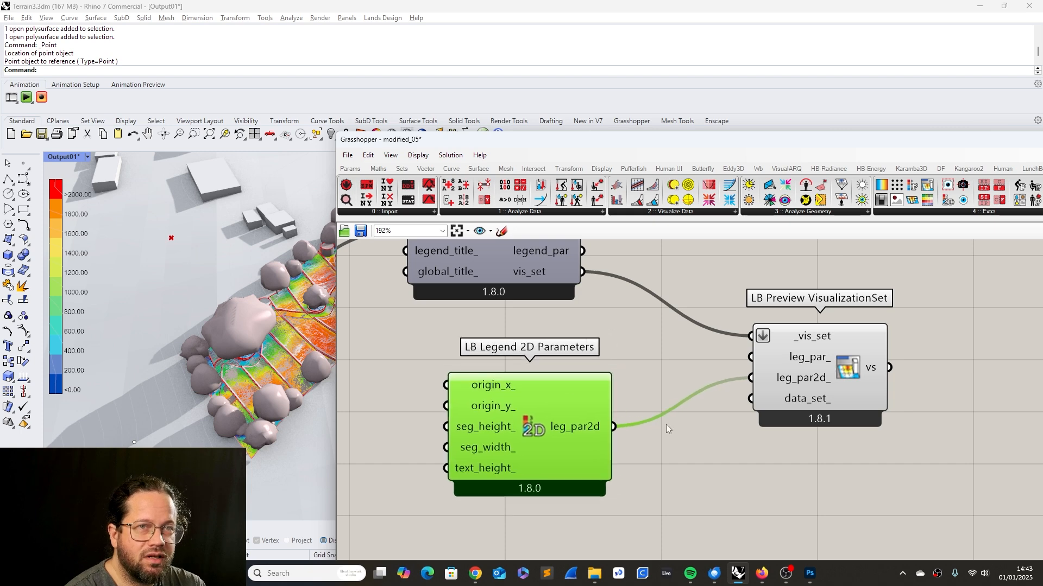
left_click_drag(815, 402, 770, 422)
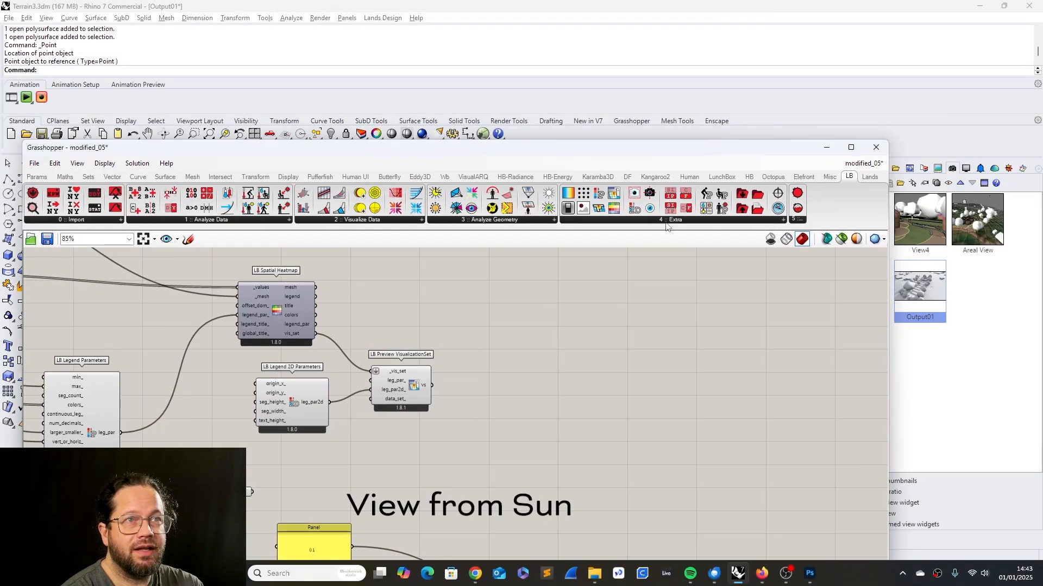
Add an LB Set View component in the empty canvas area above LB Incident Radiation.
left_click(668, 223)
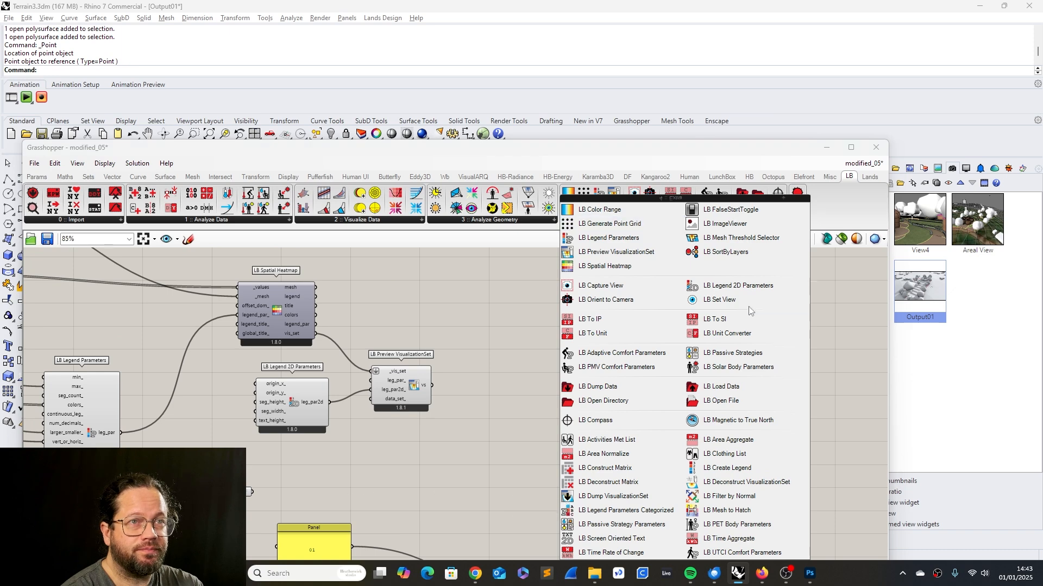
left_click(706, 301)
left_click(535, 342)
scroll(715, 370, "down", 3)
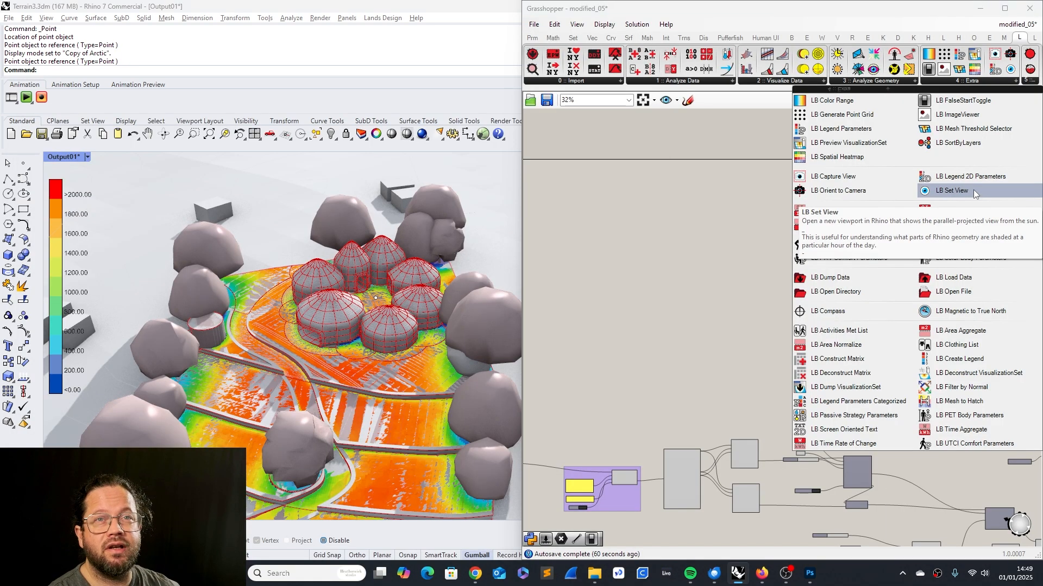
left_click(973, 190)
left_click(931, 395)
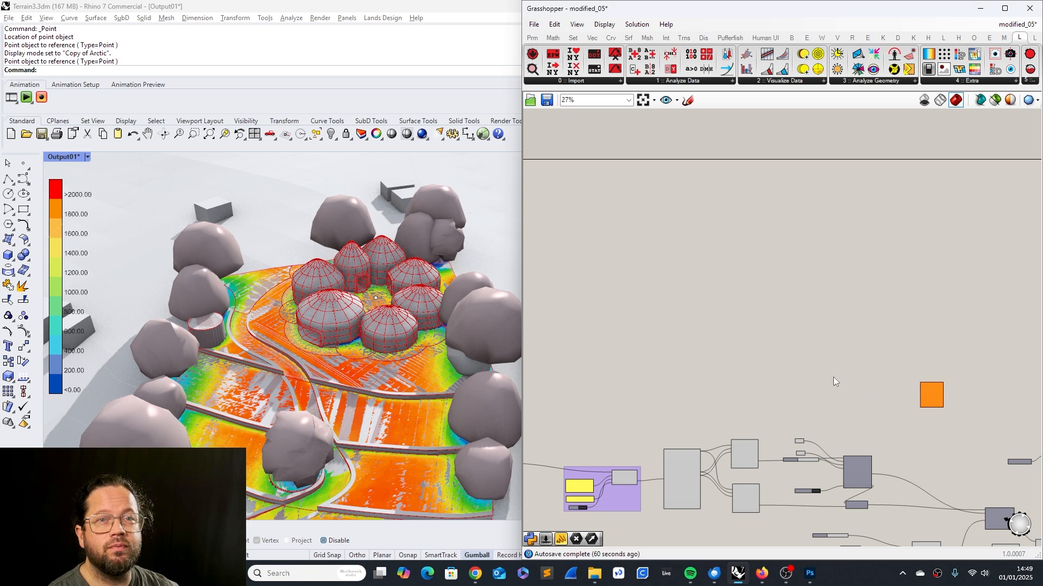
scroll(901, 337, "up", 3)
left_click_drag(922, 348, 785, 370)
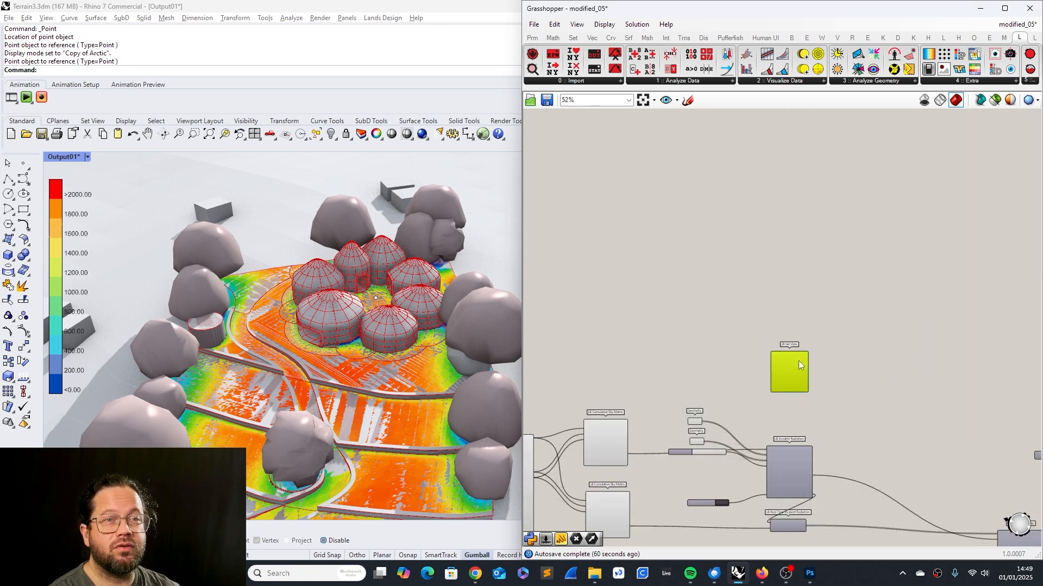
left_click(883, 372)
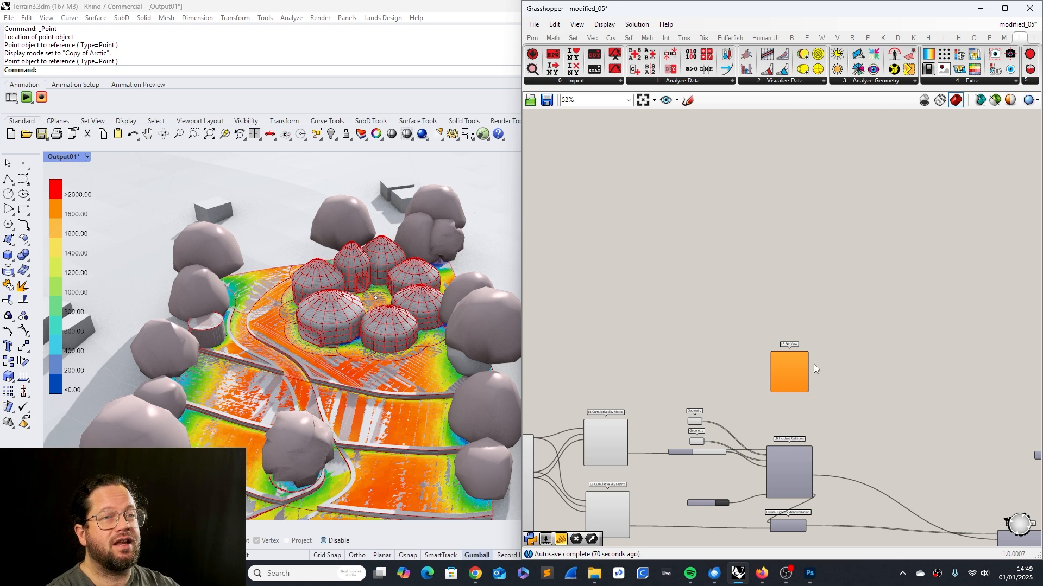
Add an LB SunPath component above LB Cumulative Sky Matrix and connect the location data to its _location input.
scroll(773, 376, "up", 1)
scroll(869, 375, "down", 2)
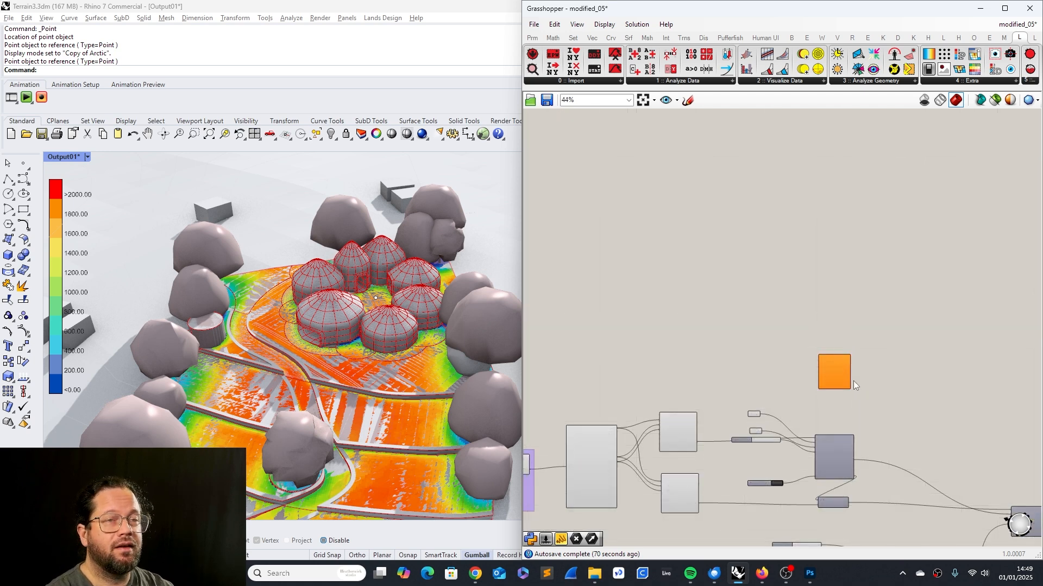
scroll(841, 369, "up", 3)
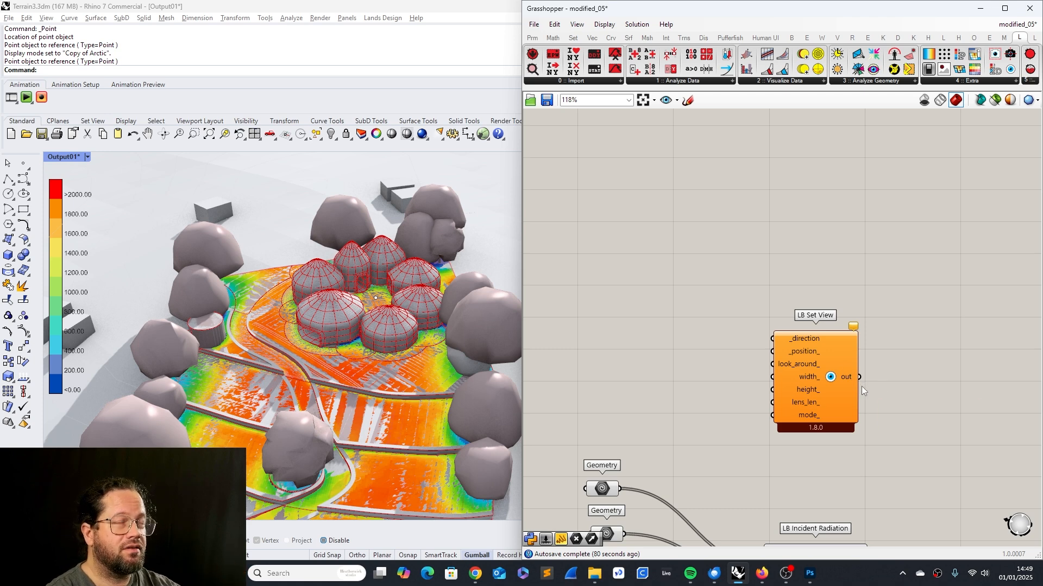
scroll(884, 383, "down", 3)
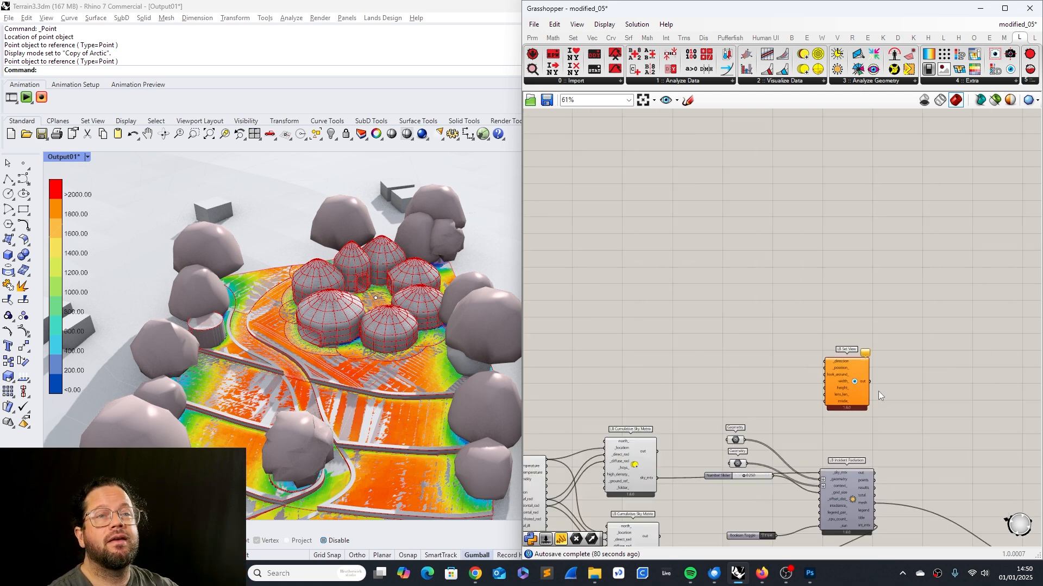
scroll(857, 376, "up", 5)
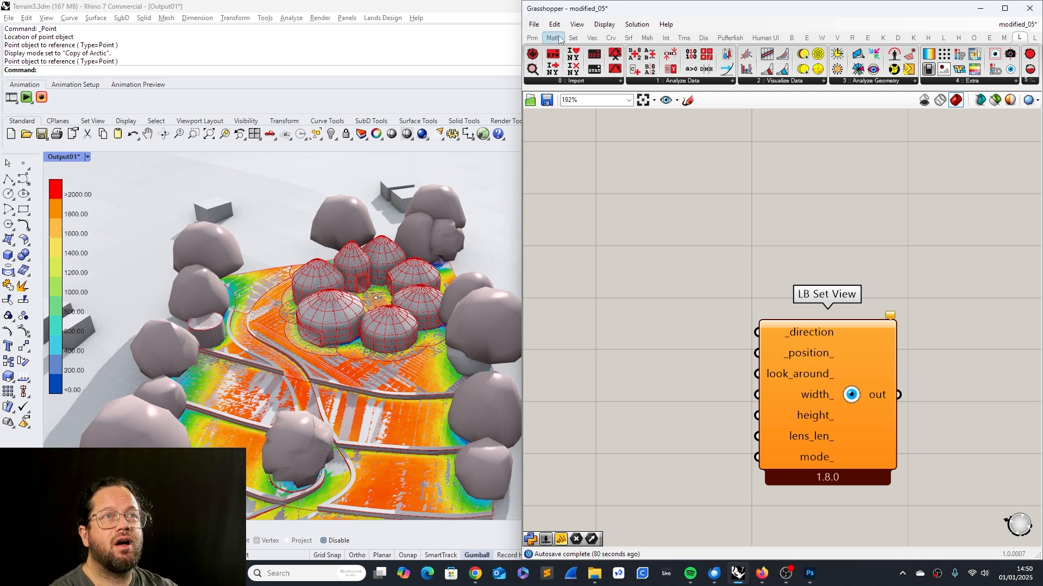
left_click(773, 82)
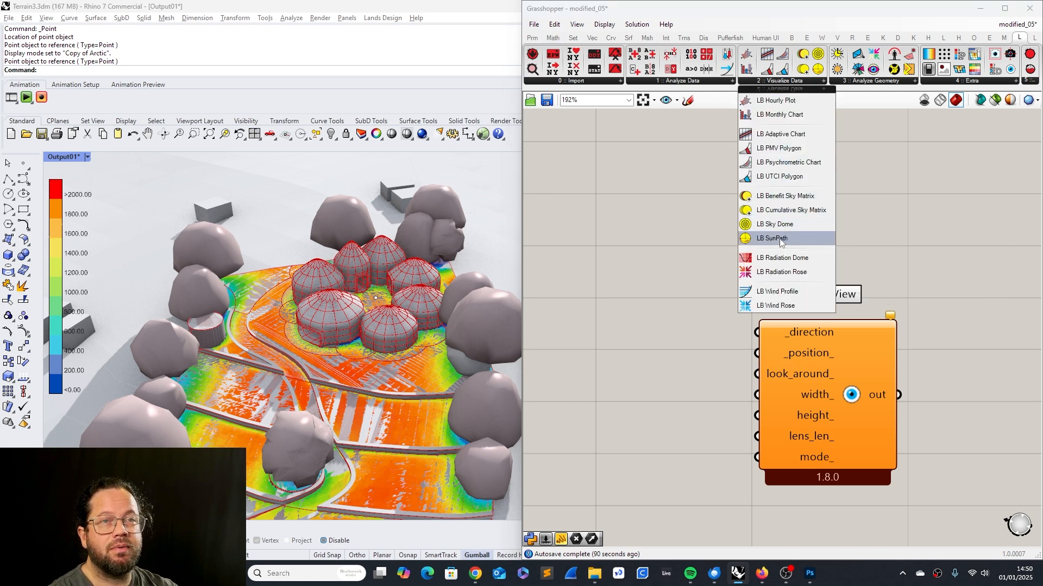
left_click(768, 241)
scroll(679, 245, "down", 3)
left_click_drag(610, 362, 714, 169)
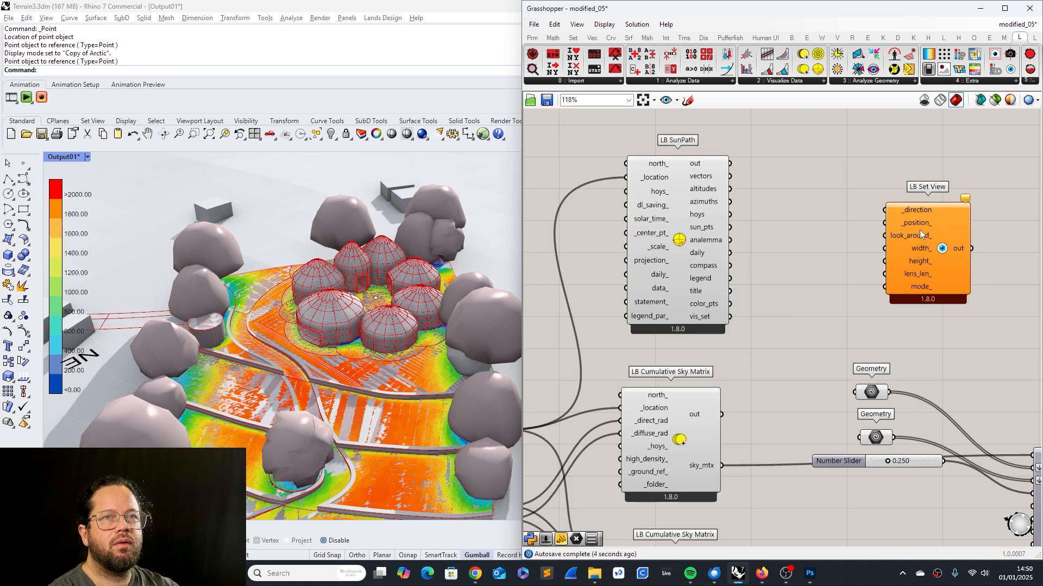
Reposition LB Set View and LB SunPath slightly and examine the sun path's placement relative to the site.
left_click(919, 227)
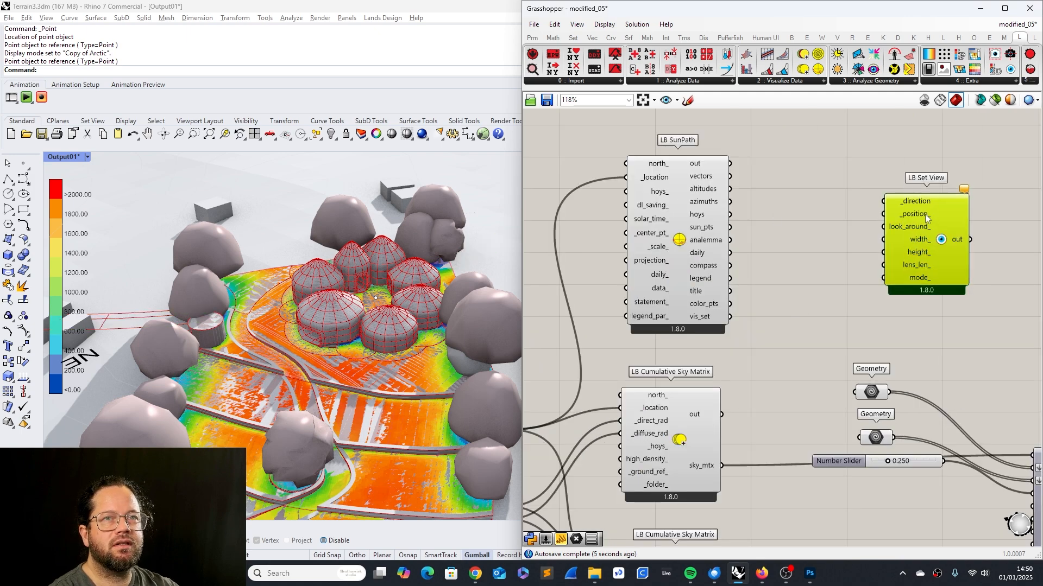
mouse_move(925, 214)
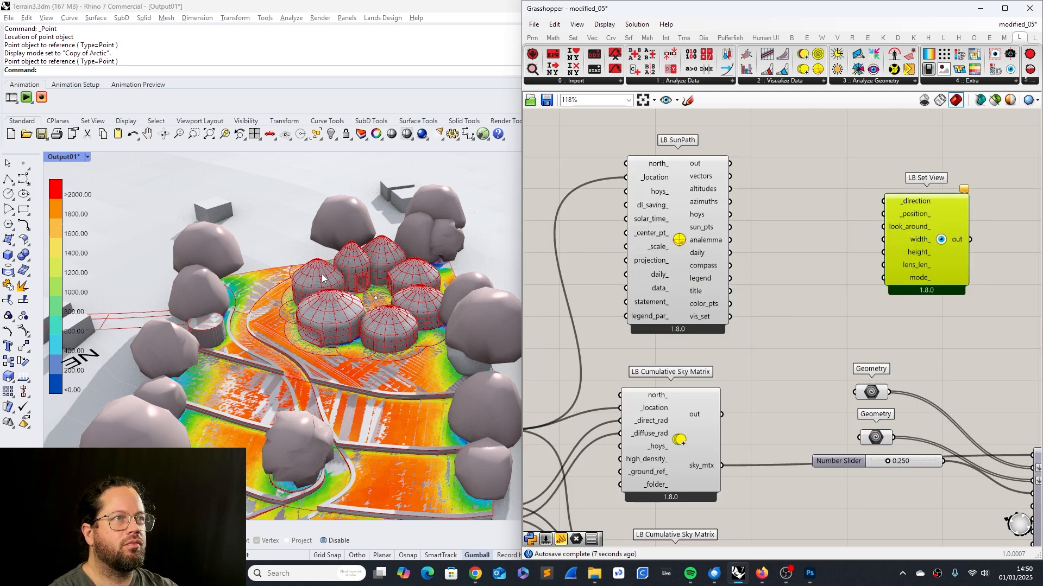
scroll(322, 278, "down", 12)
right_click_drag(322, 278, 296, 228)
scroll(326, 251, "up", 4)
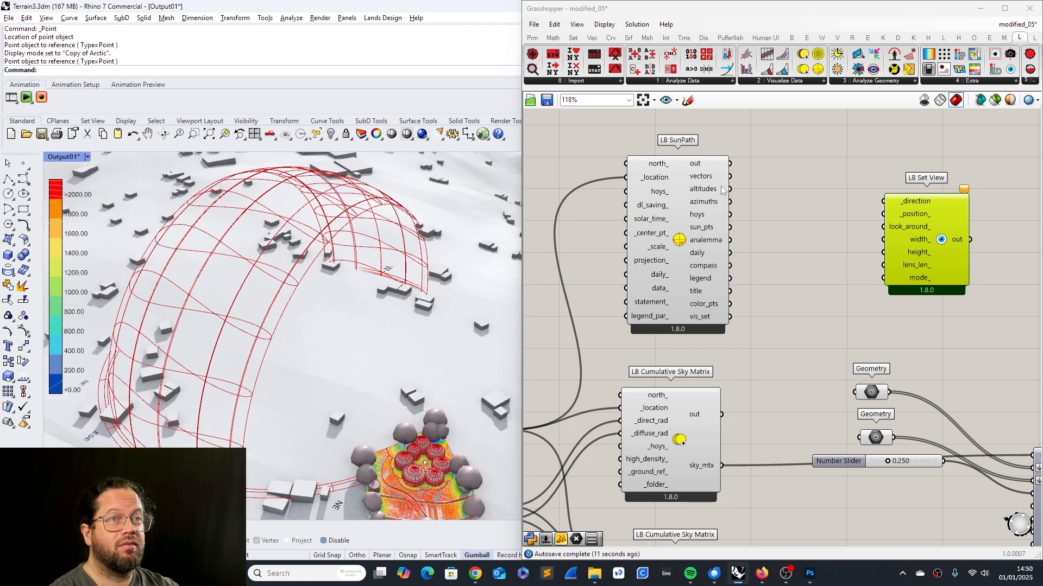
left_click_drag(672, 200, 679, 221)
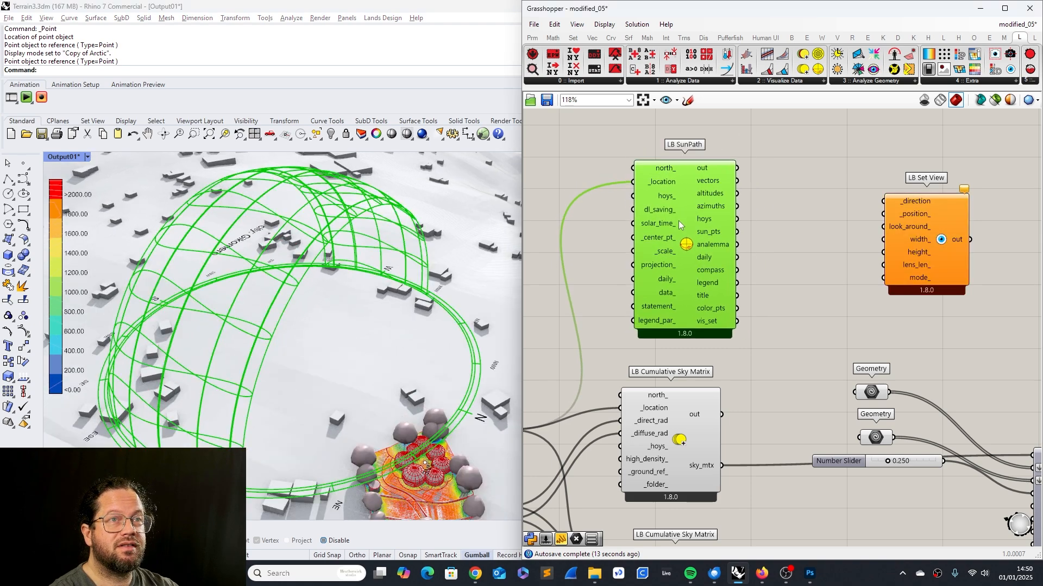
scroll(332, 284, "down", 5)
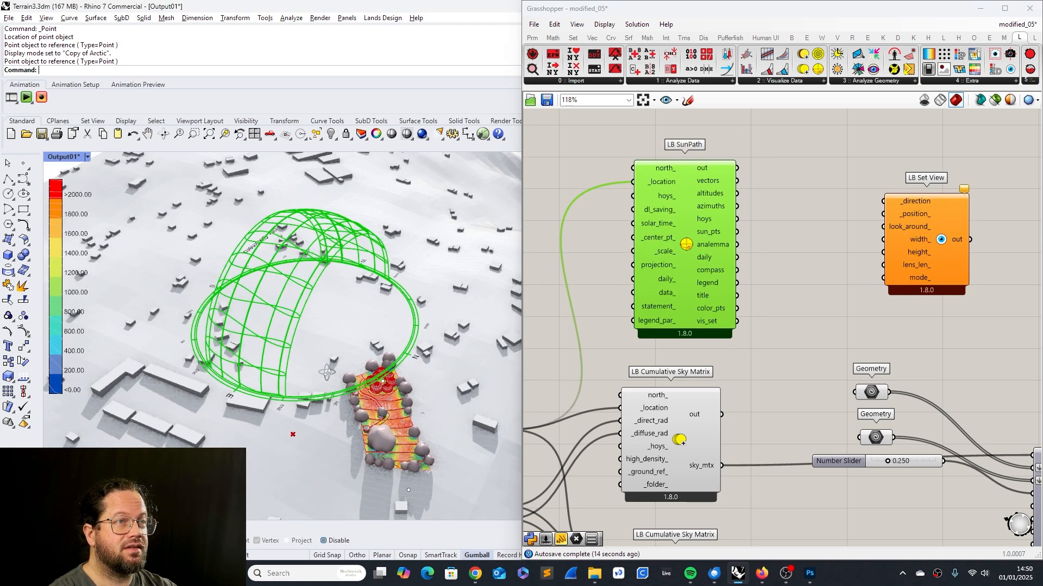
right_click_drag(310, 173, 273, 229)
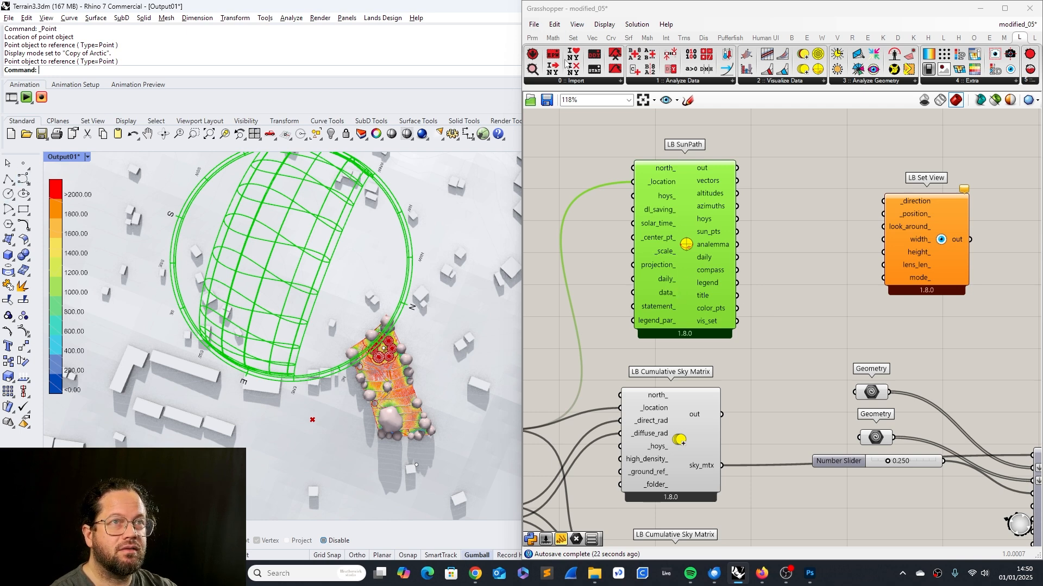
Add a Point parameter referencing the point between the domed huts and connect it to LB SunPath's _center_pt_ input.
left_click(532, 37)
left_click_drag(532, 53, 570, 205)
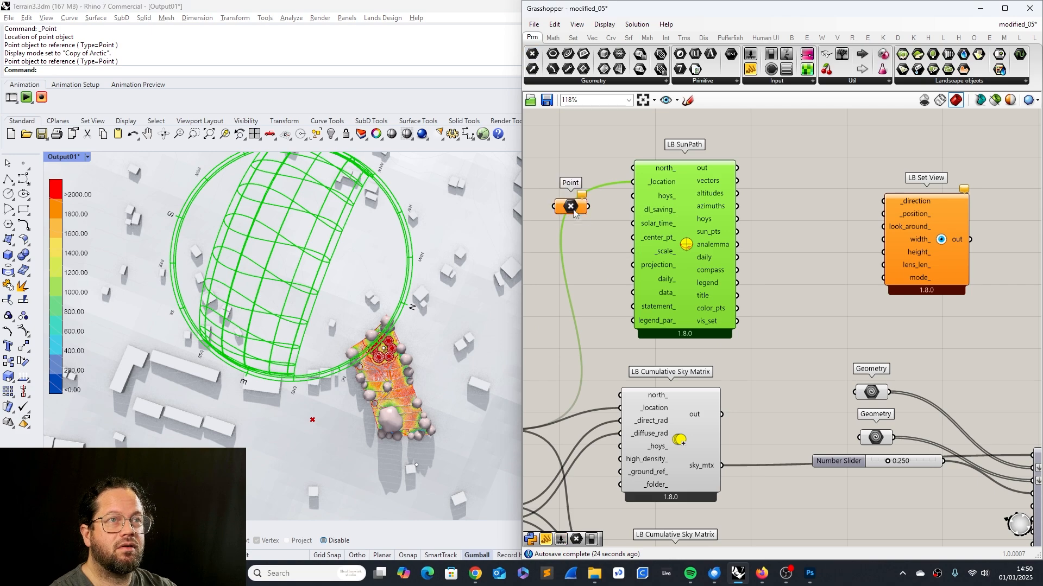
left_click_drag(687, 230, 741, 233)
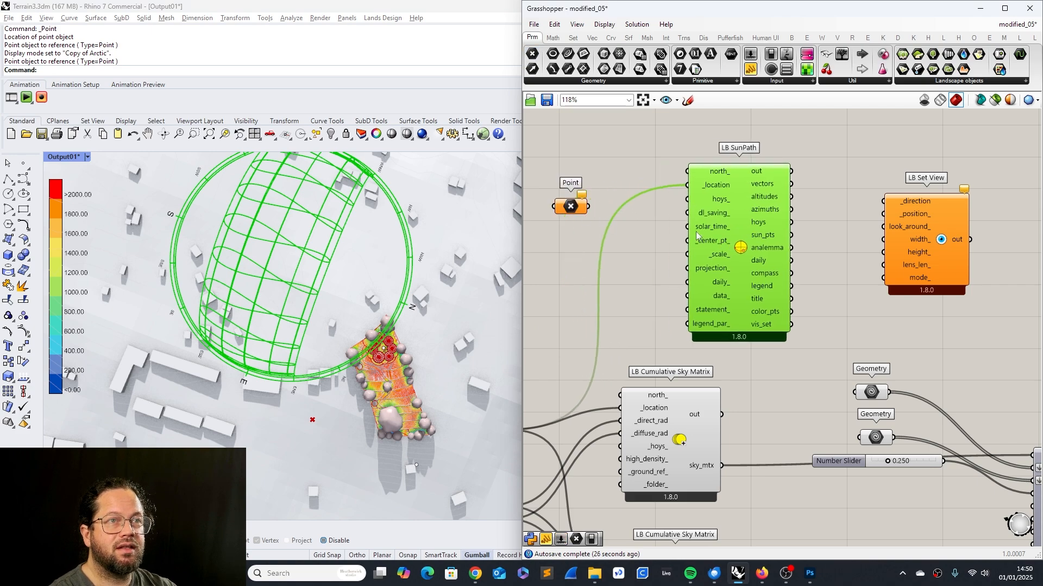
right_click(565, 208)
left_click(598, 371)
scroll(380, 361, "up", 8)
scroll(405, 325, "up", 3)
left_click(412, 299)
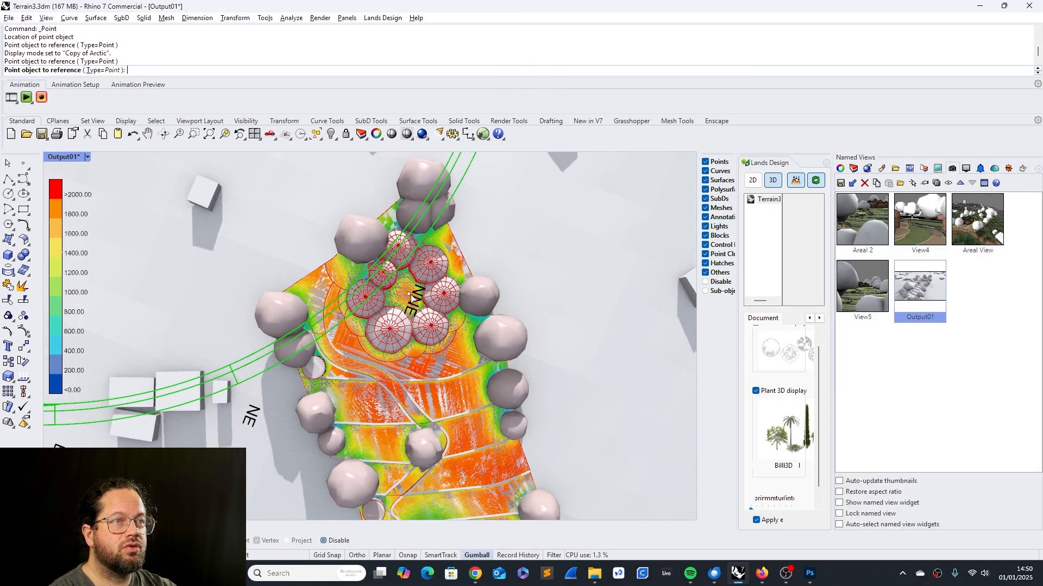
scroll(386, 328, "down", 13)
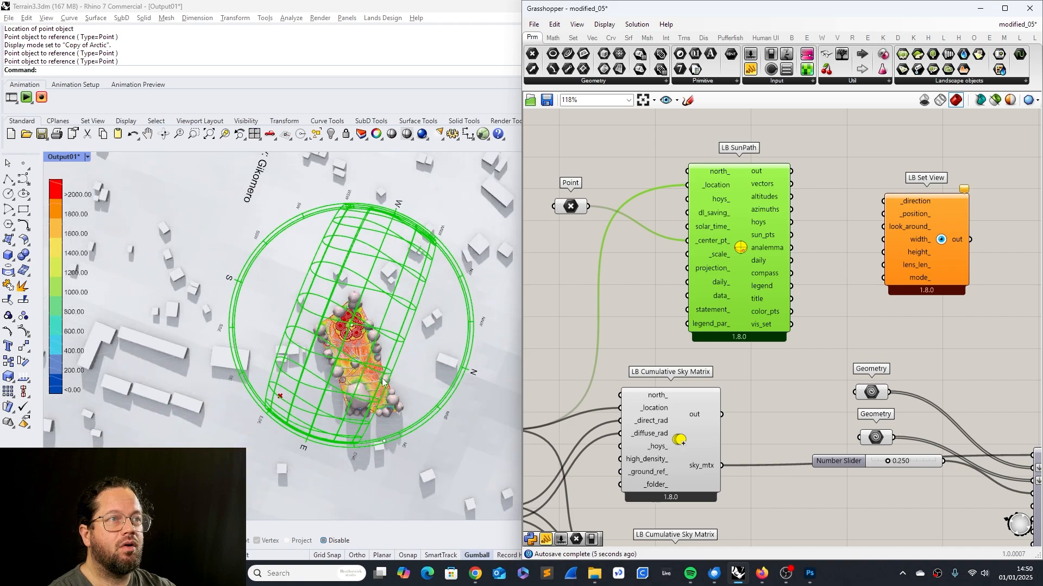
Examine the sun path around the site from several angles and lower the Point parameter to align with _center_pt_.
right_click_drag(363, 342, 322, 274)
scroll(363, 344, "up", 2)
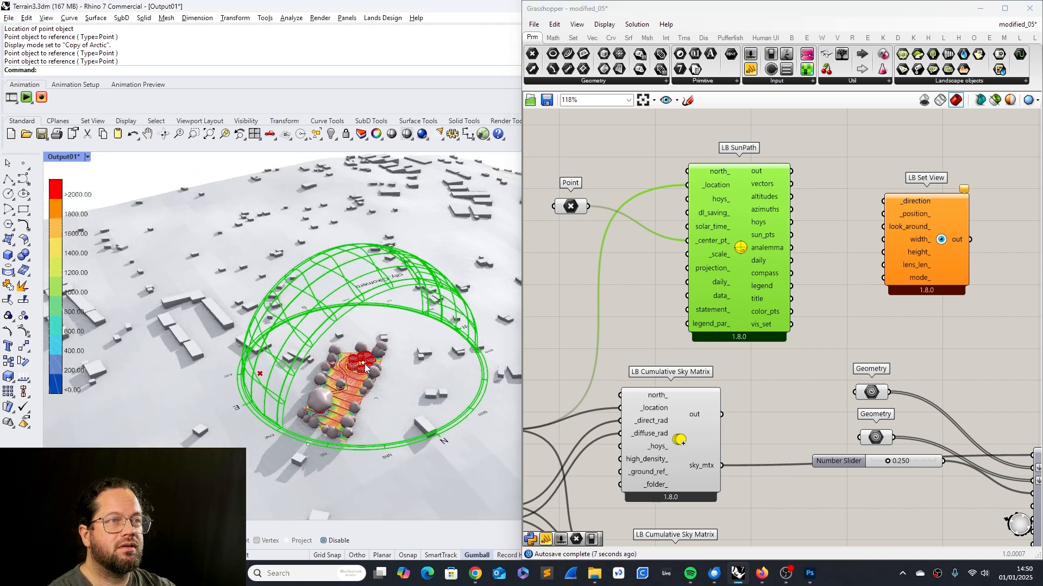
scroll(368, 358, "up", 6)
scroll(368, 358, "down", 5)
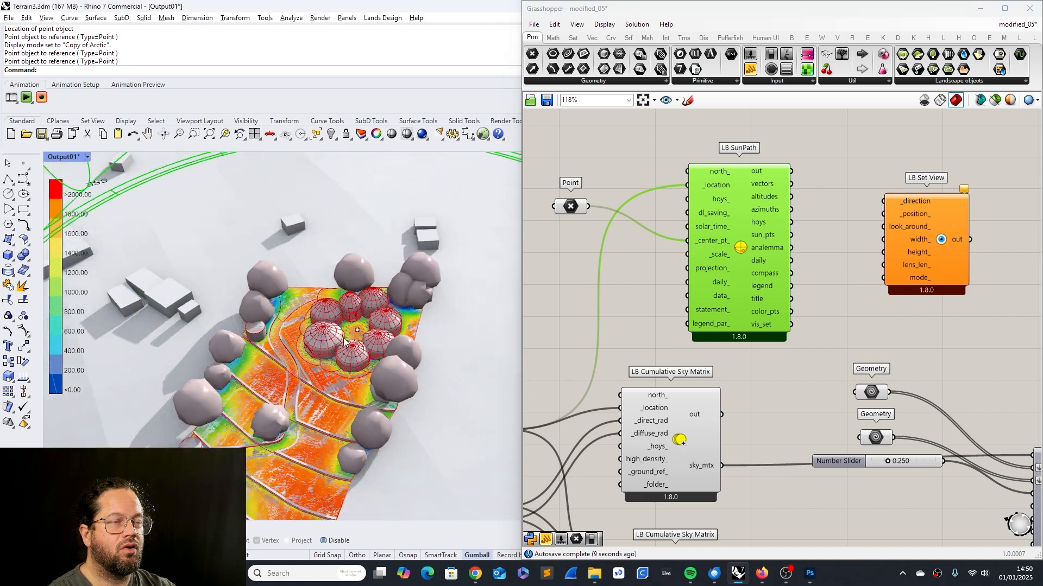
left_click_drag(570, 206, 573, 238)
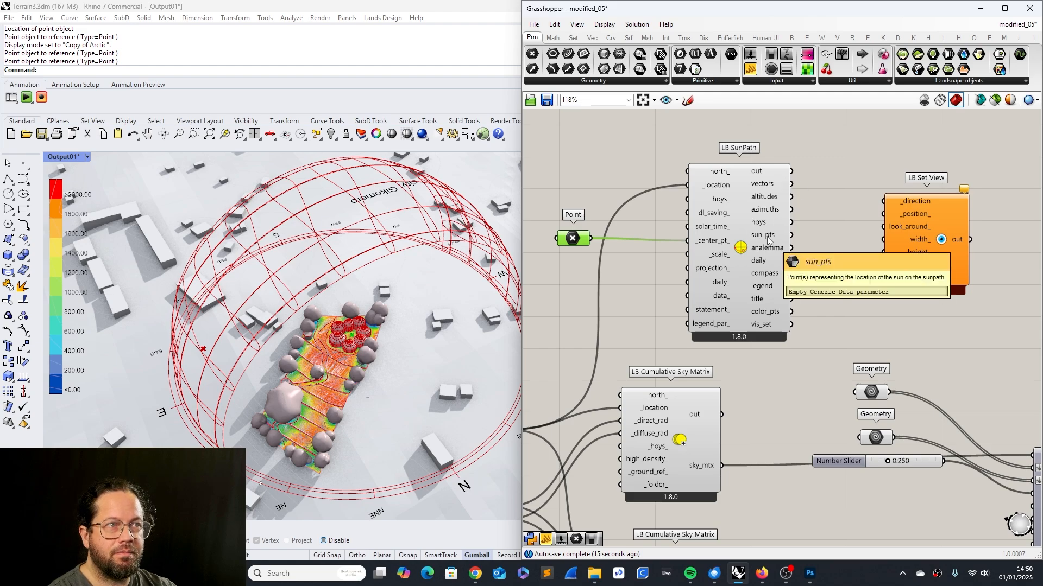
right_click_drag(239, 369, 356, 293)
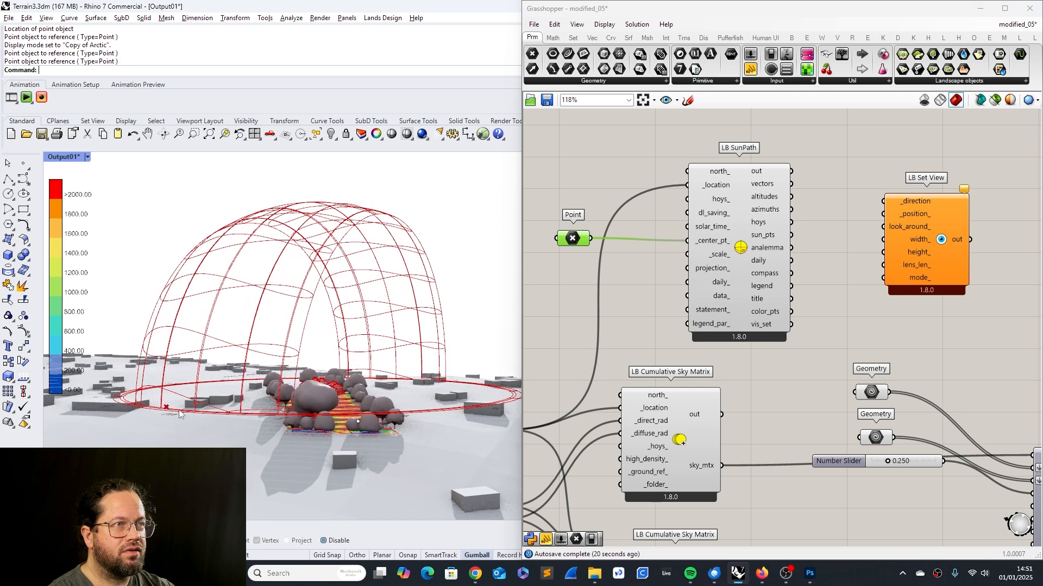
Add a Number Slider to the left of LB SunPath, above the Point parameter.
scroll(645, 309, "up", 2)
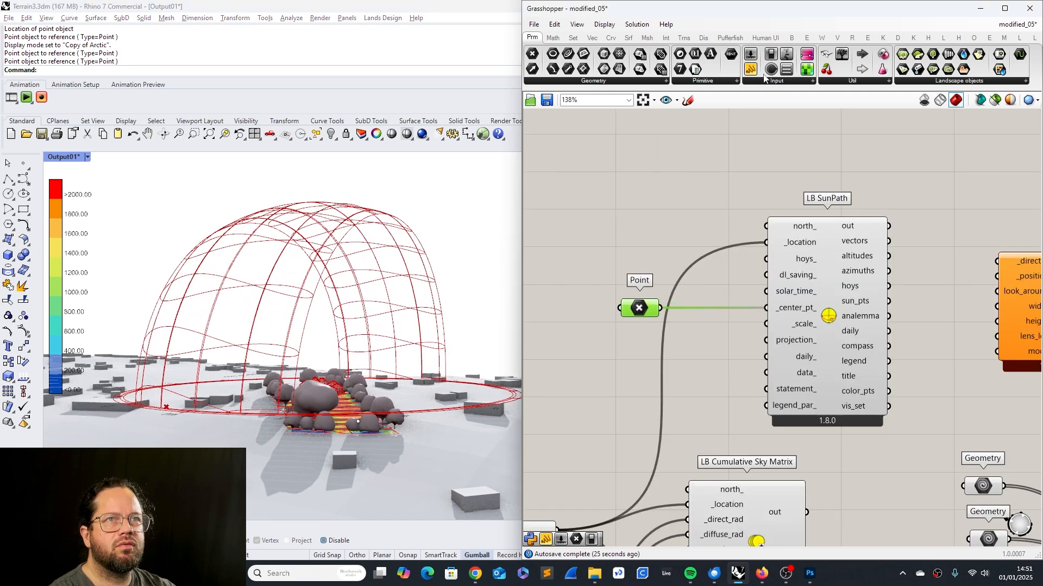
left_click(750, 55)
left_click(574, 237)
right_click_drag(804, 265, 783, 268)
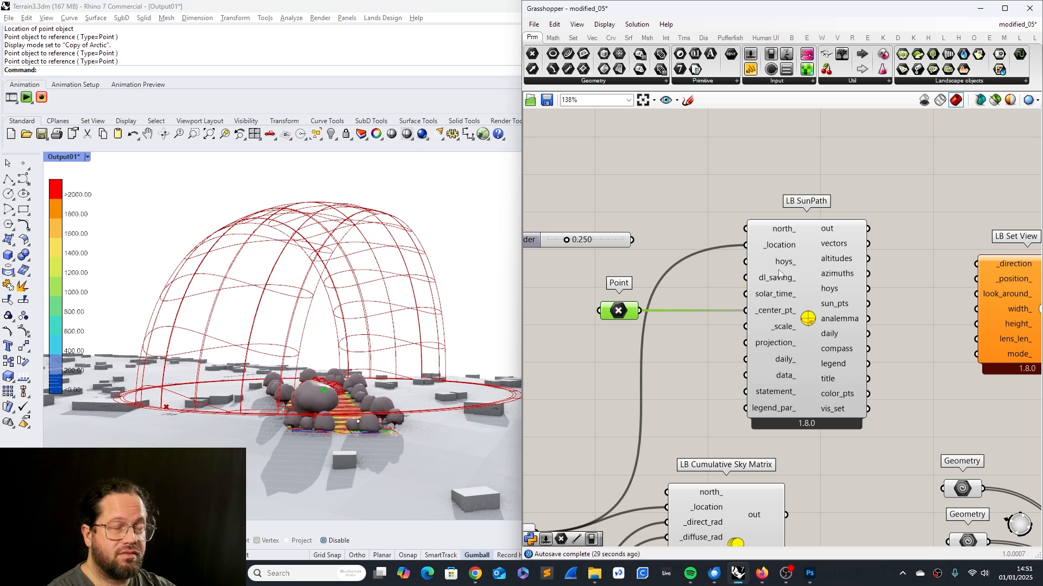
left_click(720, 308)
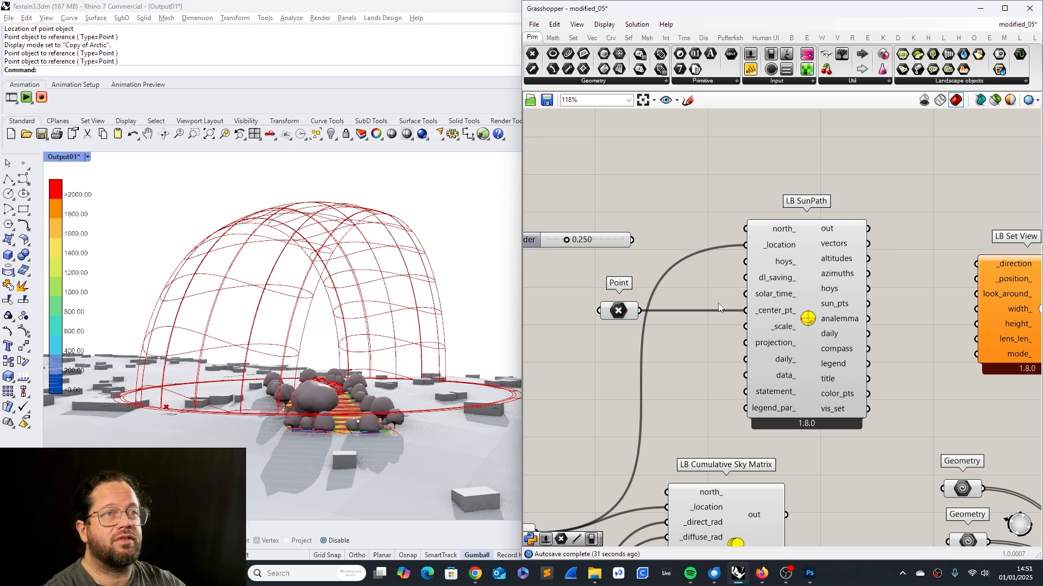
Set the range of the Number Slider beside LB SunPath to run from 0 to 24.
scroll(719, 307, "down", 1)
double_click(652, 297)
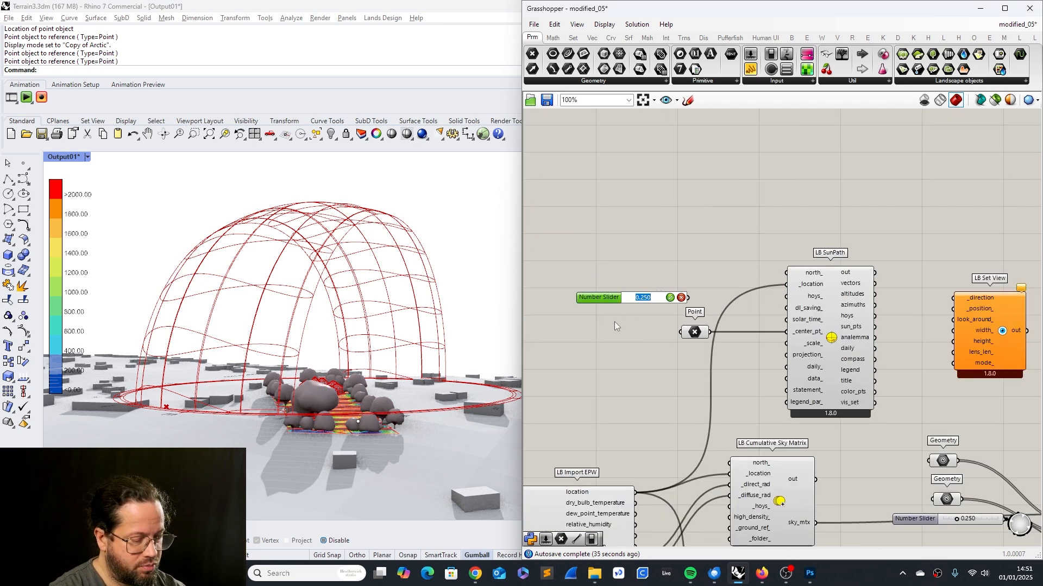
type("1")
key("Return")
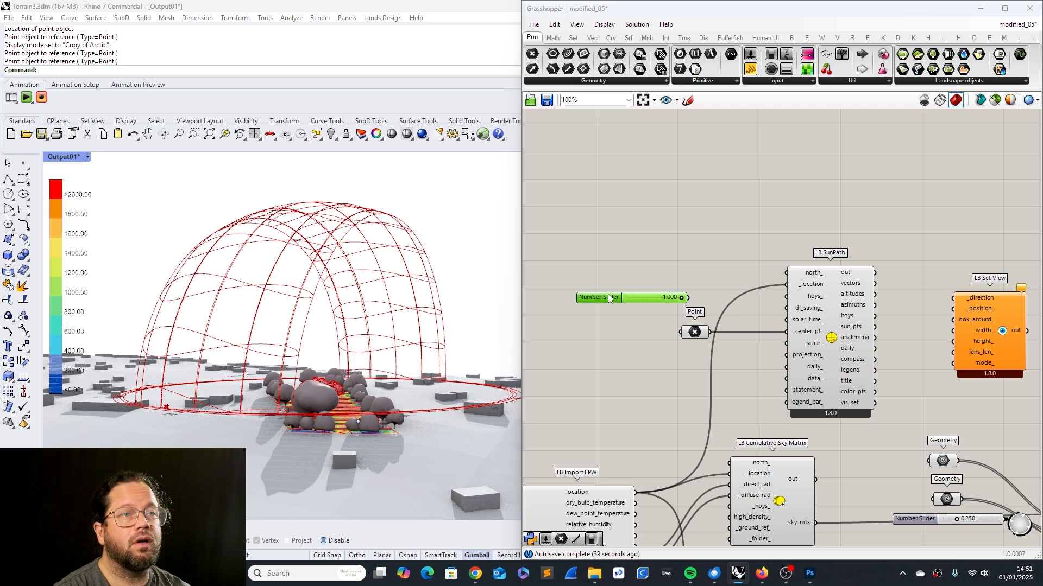
double_click(610, 298)
type("24")
key("Return")
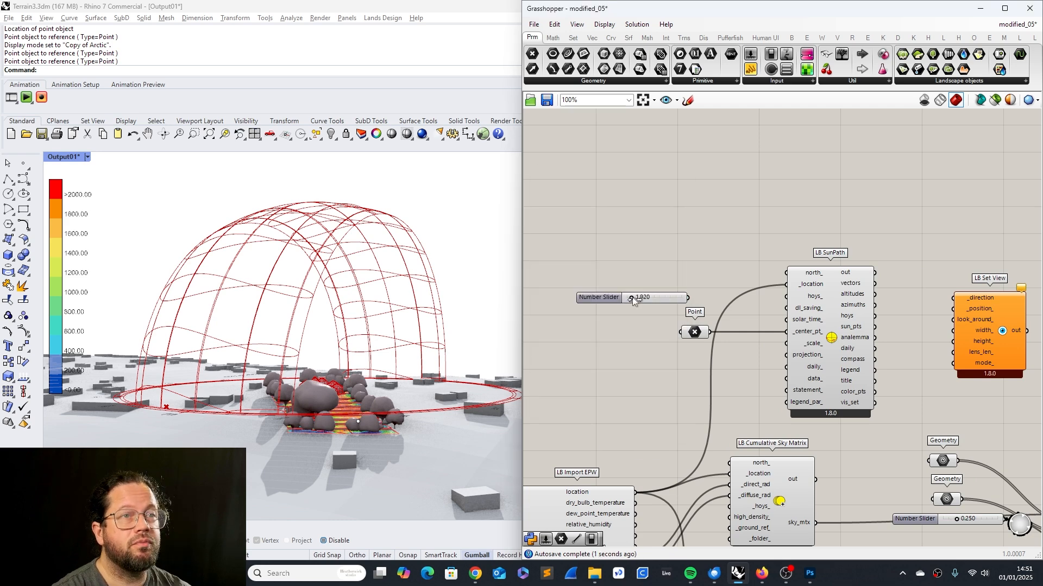
Connect the Number Slider to LB SunPath's hoys_ input, level with that input, and set it to 8.400.
mouse_move(629, 298)
left_mouse_down()
mouse_move(695, 305)
mouse_move(646, 303)
left_mouse_up()
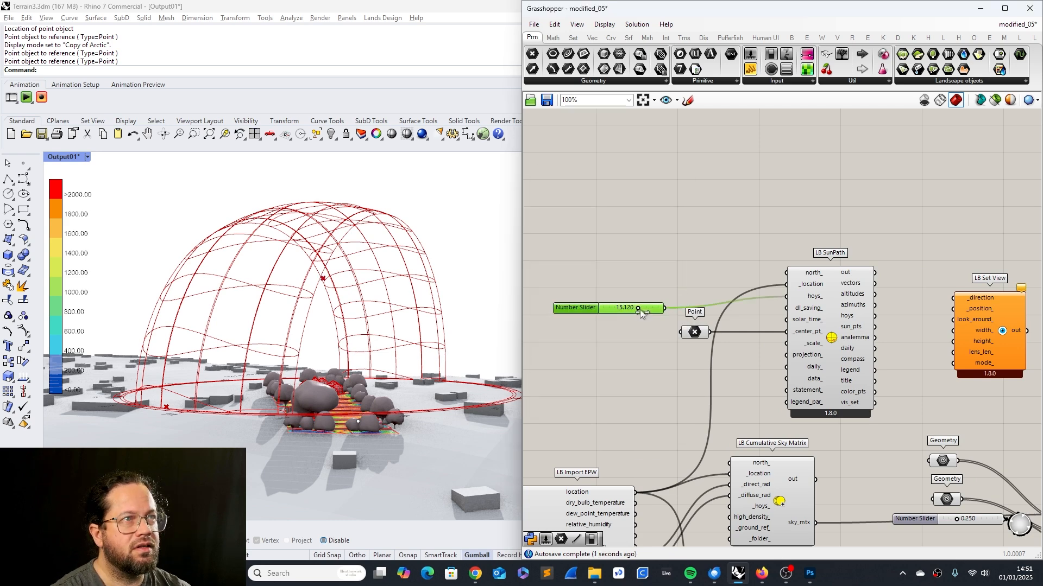
left_click_drag(640, 313, 603, 314)
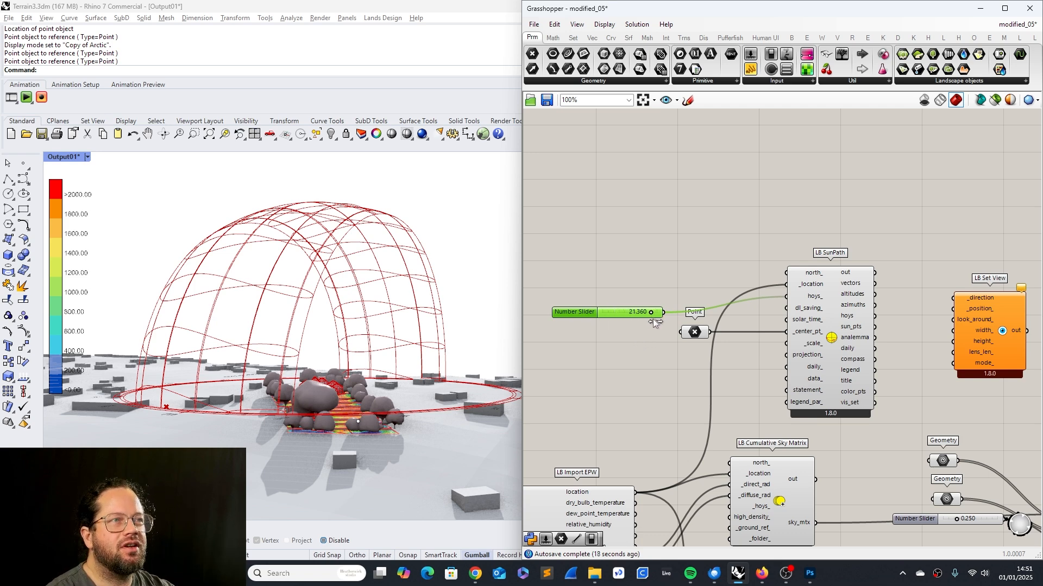
mouse_move(576, 311)
left_mouse_down()
mouse_move(579, 334)
mouse_move(579, 296)
left_mouse_up()
left_click_drag(656, 297, 609, 297)
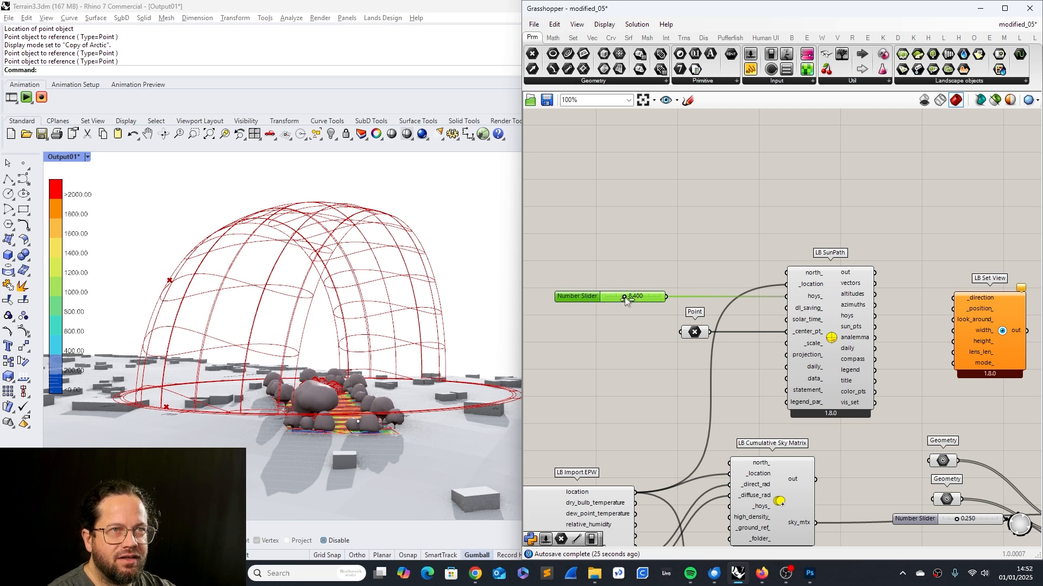
Check the hour slider's rounding and domain settings, and set the slider to 16.560 closer to LB SunPath.
double_click(625, 297)
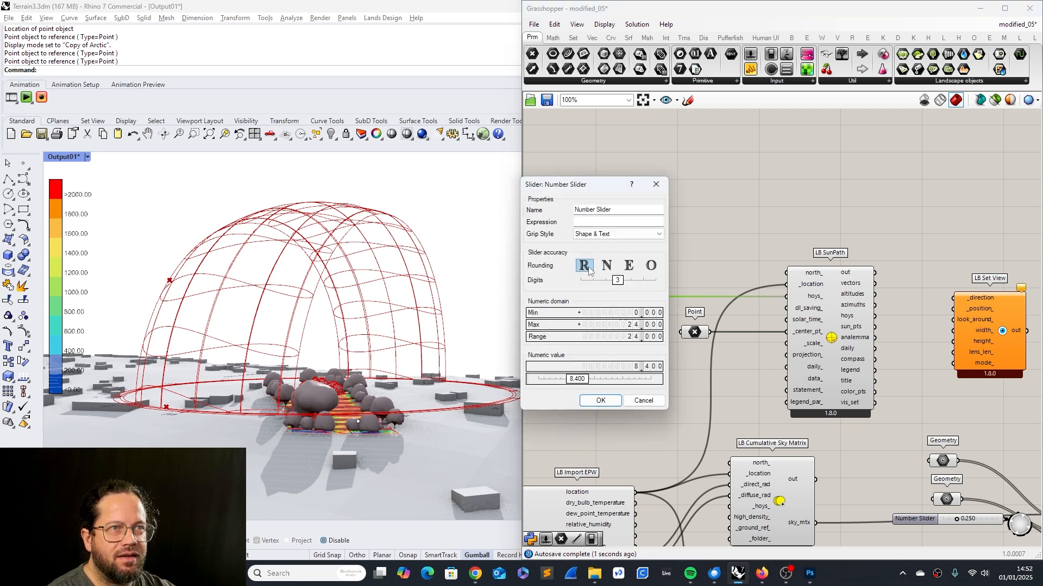
left_click(604, 401)
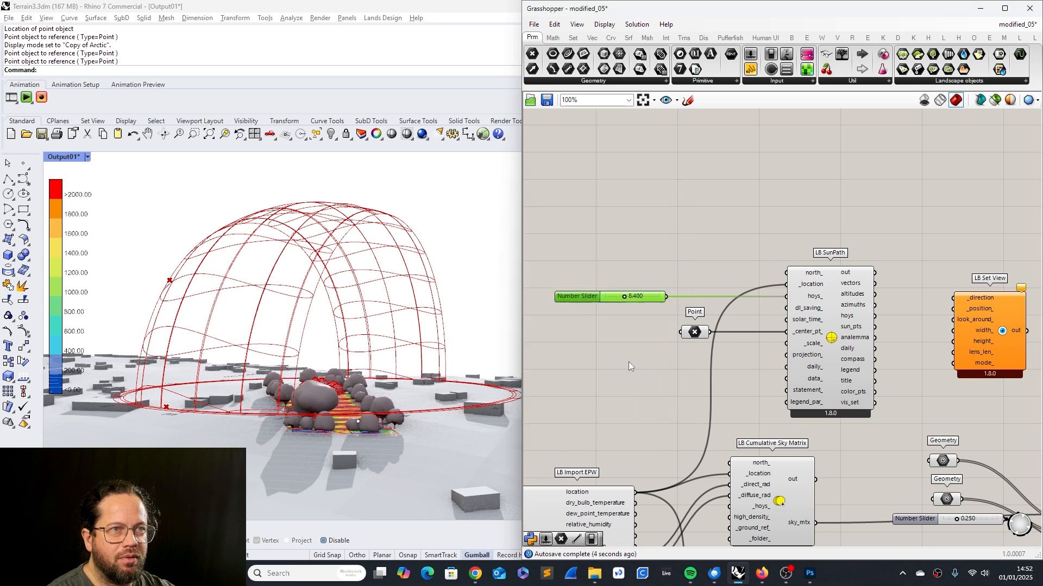
left_click(629, 366)
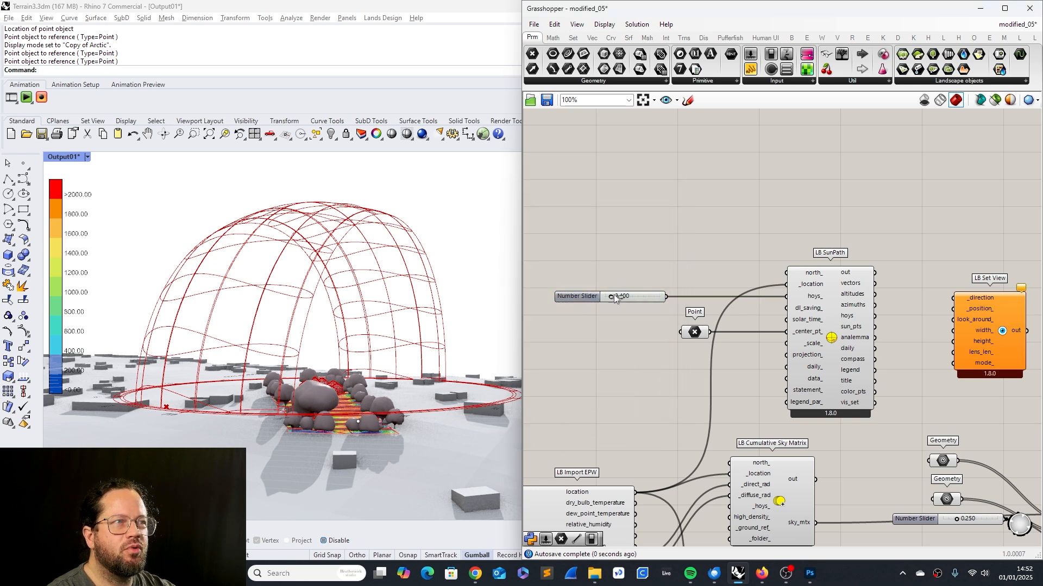
mouse_move(623, 297)
left_mouse_down()
mouse_move(702, 283)
mouse_move(698, 270)
mouse_move(624, 291)
left_mouse_up()
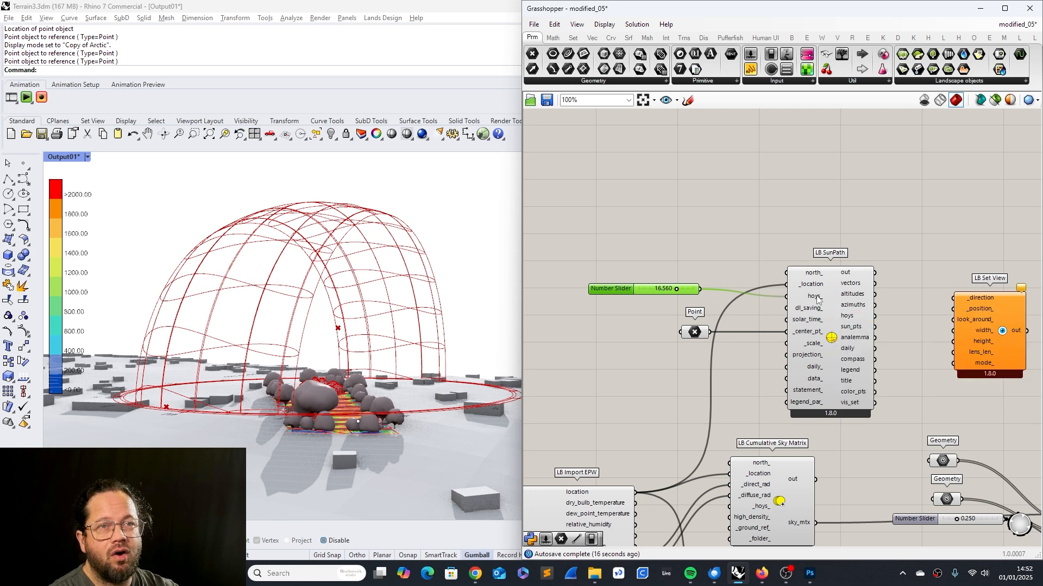
mouse_move(817, 299)
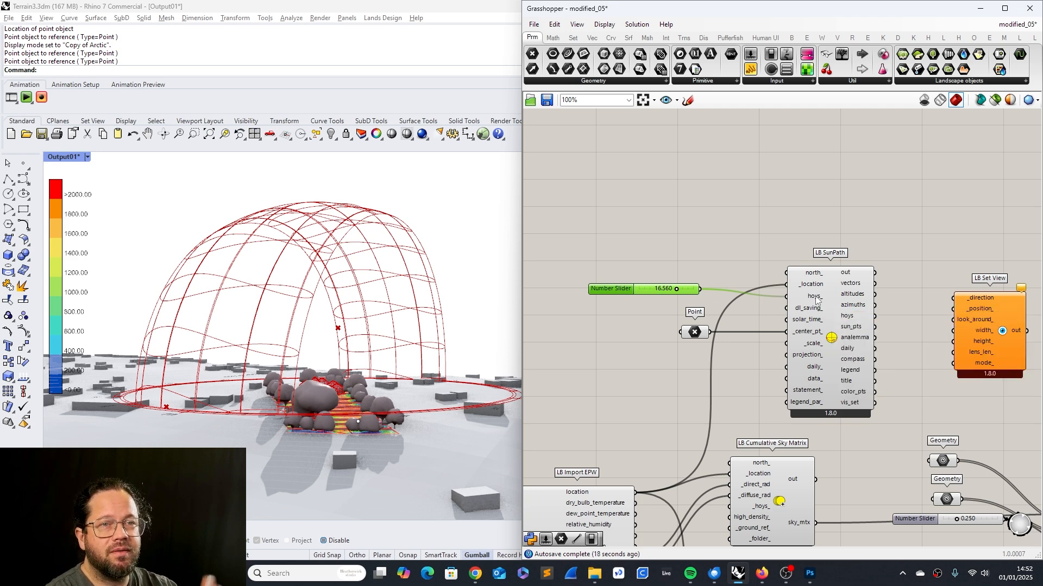
Raise LB Set View beside LB SunPath and connect the vectors output to its _direction input.
scroll(914, 341, "up", 3)
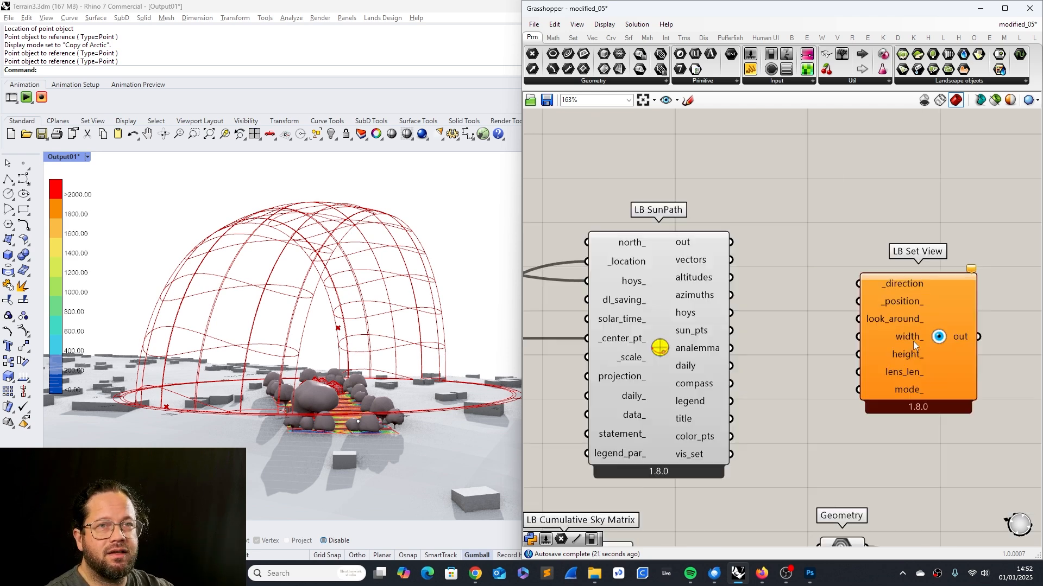
left_click_drag(913, 341, 898, 318)
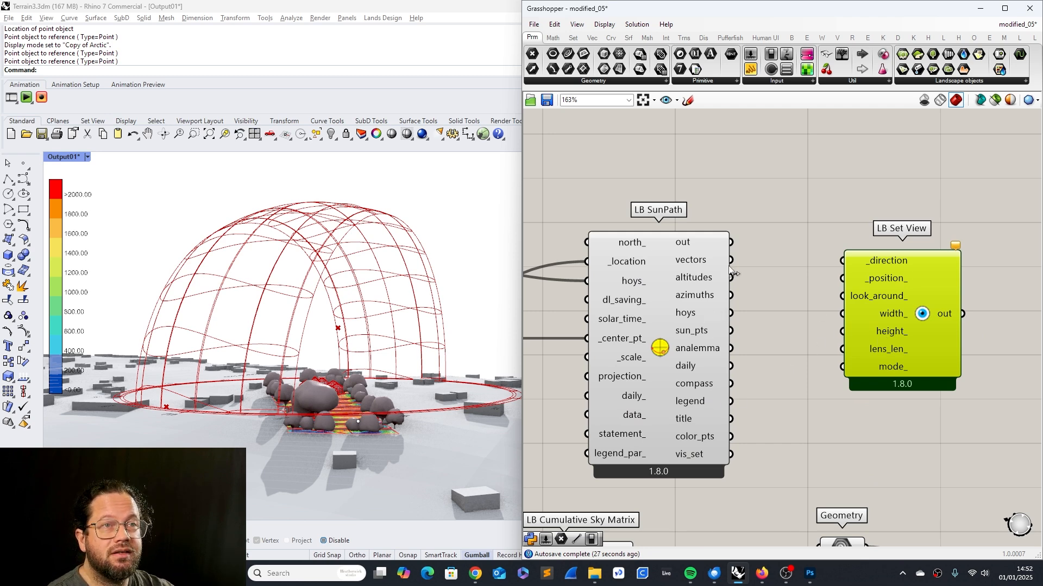
left_click_drag(733, 264, 852, 267)
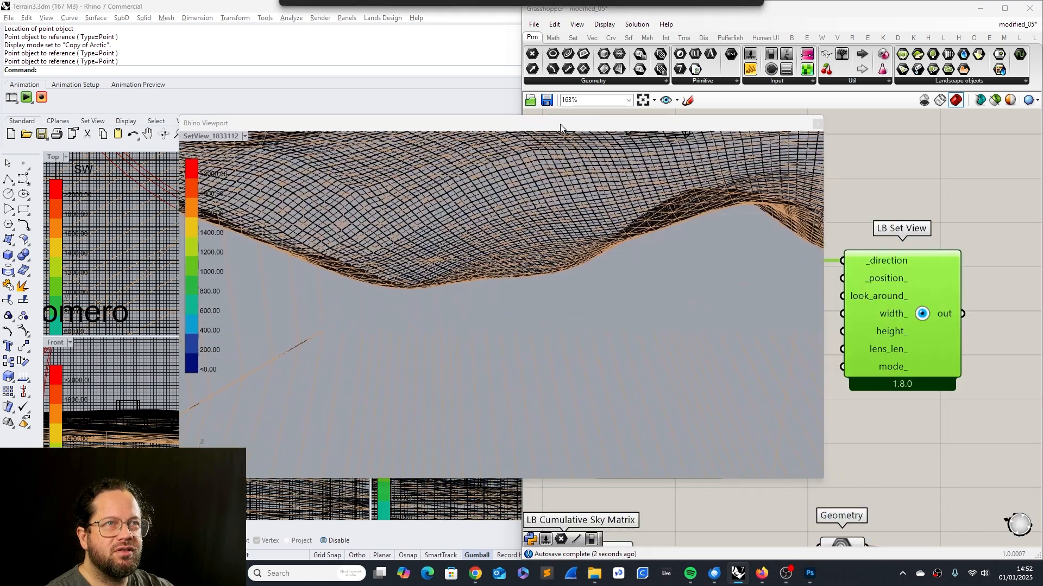
Set the floating SetView viewport's display mode to Copy of Arctic and move its window clear of the Grasshopper components.
left_click_drag(547, 126, 542, 138)
left_click(195, 150)
mouse_move(292, 392)
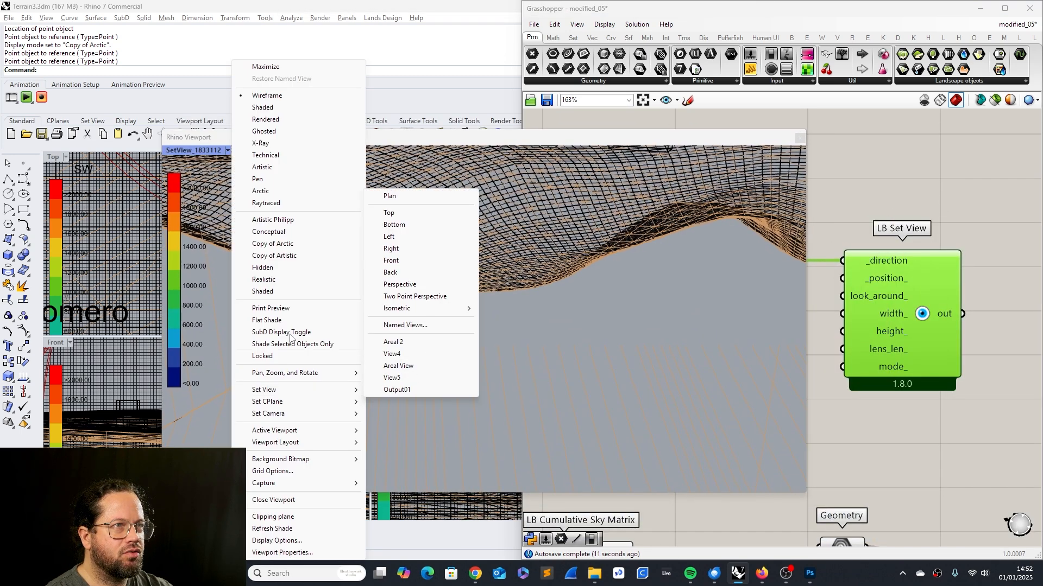
left_click(283, 244)
left_click_drag(563, 189, 374, 123)
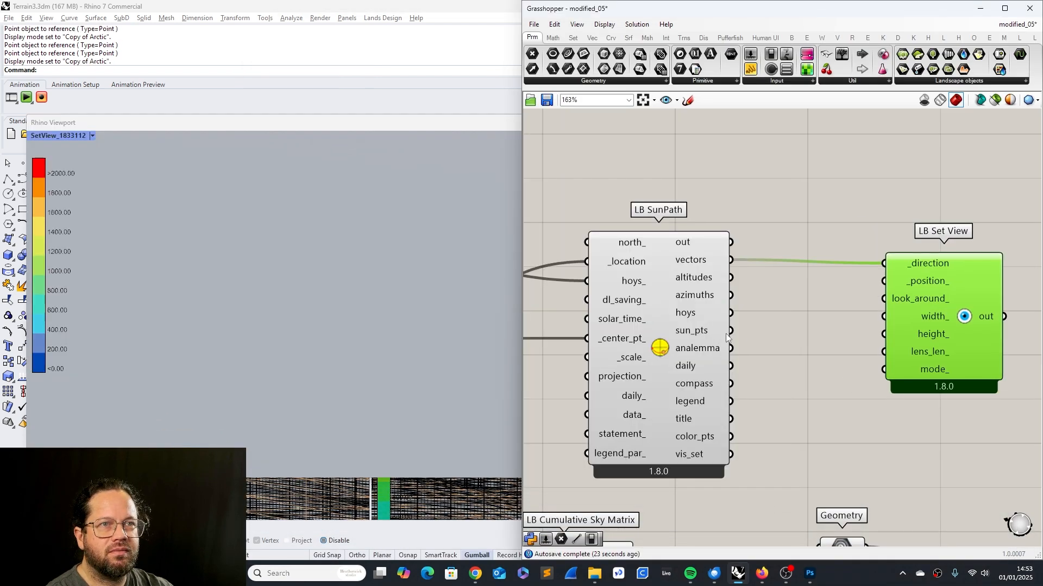
Connect LB SunPath's sun_pts output to LB Set View's _position_ input and set the hour slider to 2.852.
left_click_drag(731, 330, 879, 284)
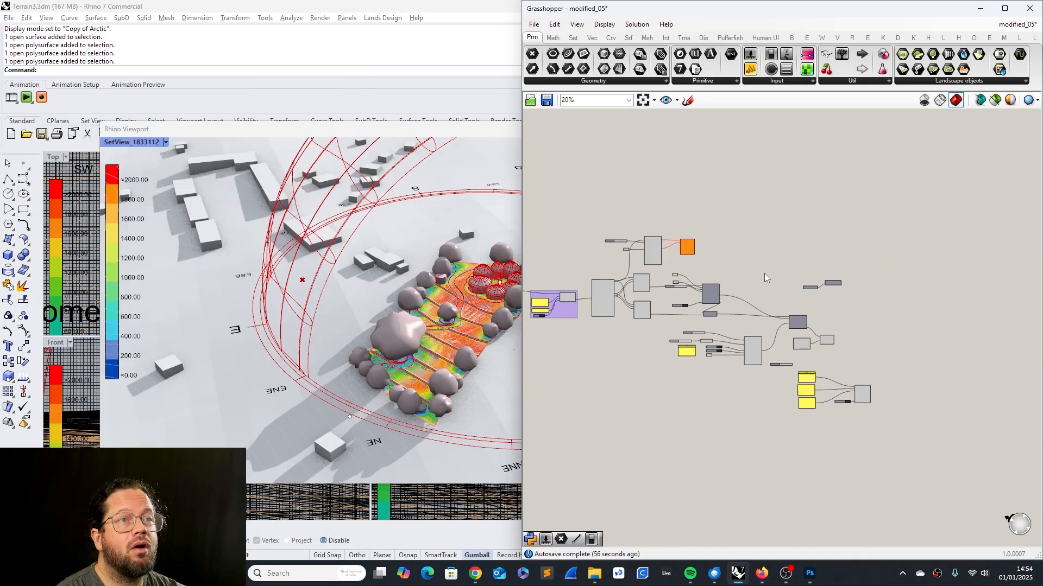
scroll(623, 262, "up", 3)
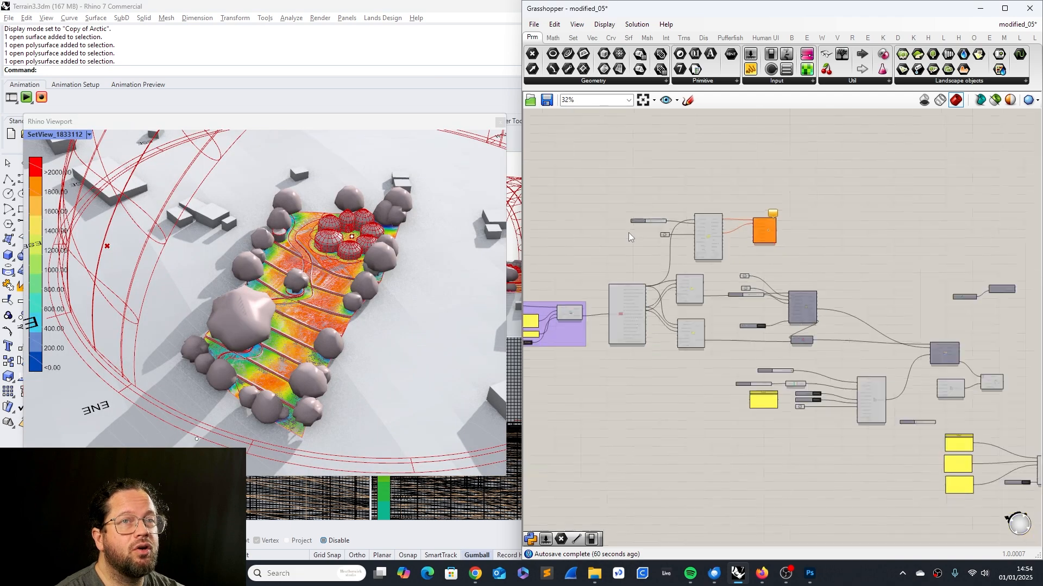
scroll(628, 233, "up", 5)
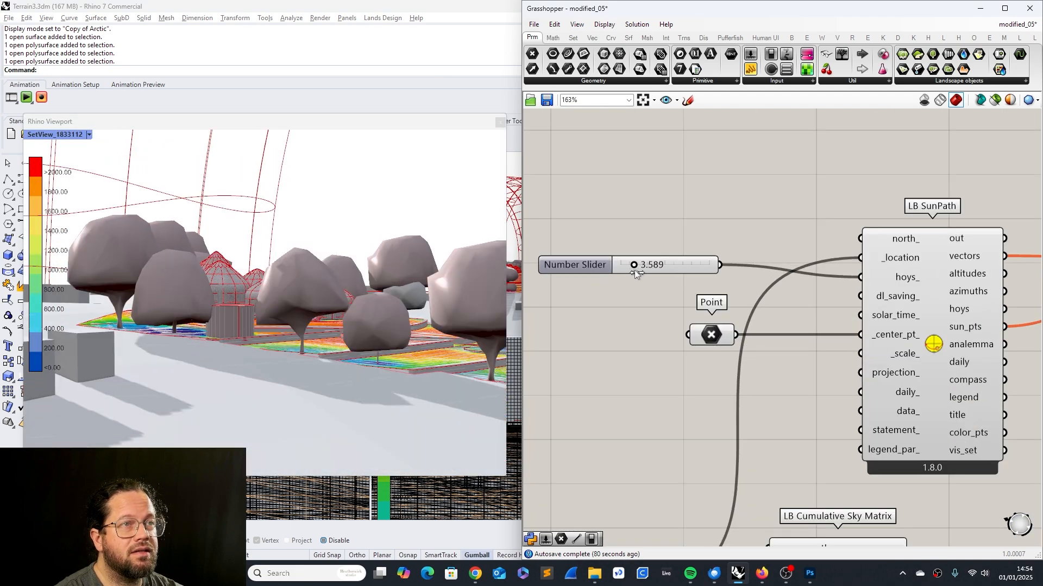
left_click_drag(634, 269, 667, 276)
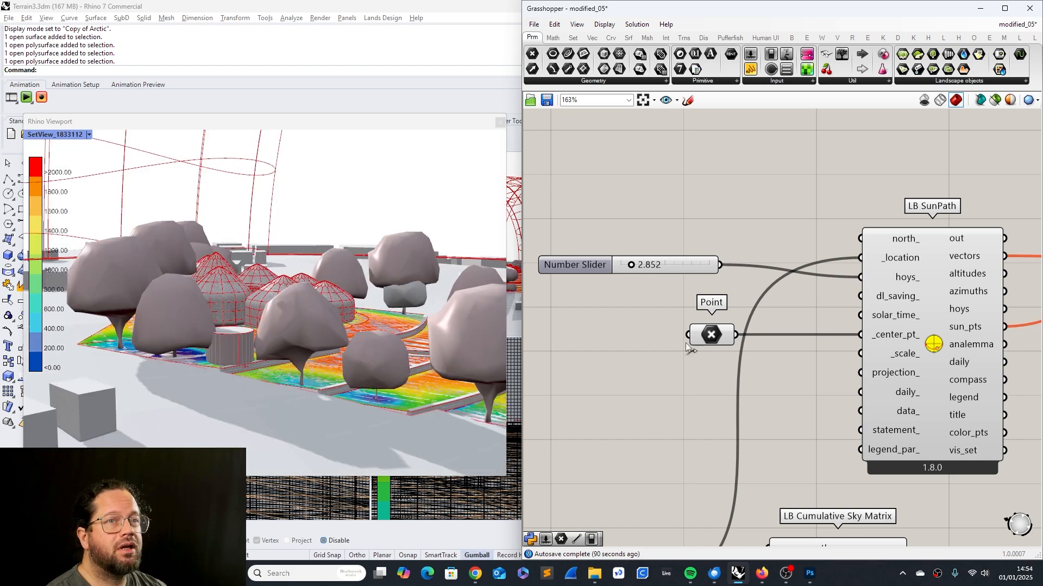
Examine the orange LB Set View component, its inputs and its available options.
scroll(618, 354, "down", 5)
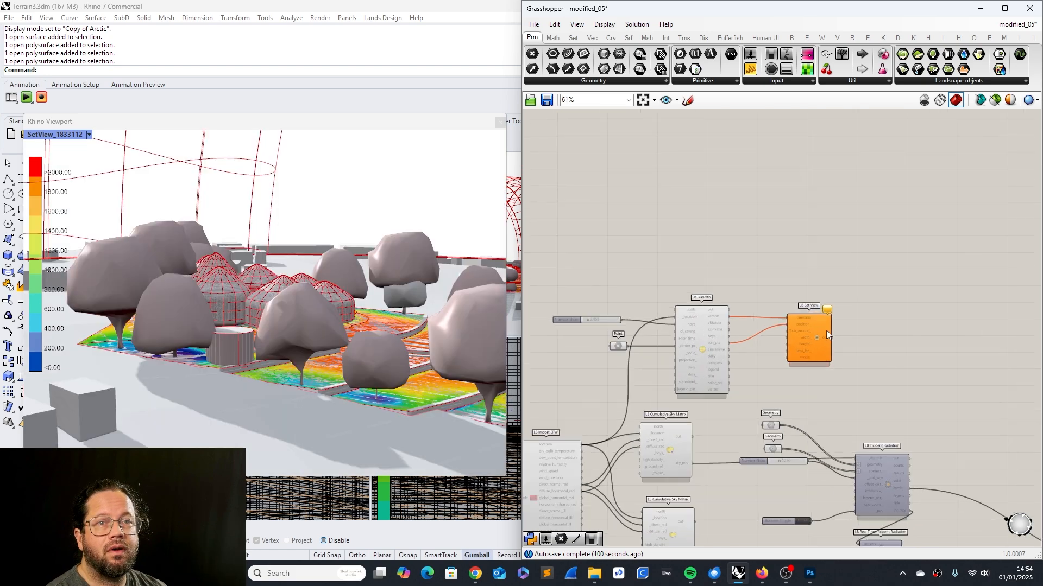
left_click(826, 330)
scroll(826, 330, "up", 5)
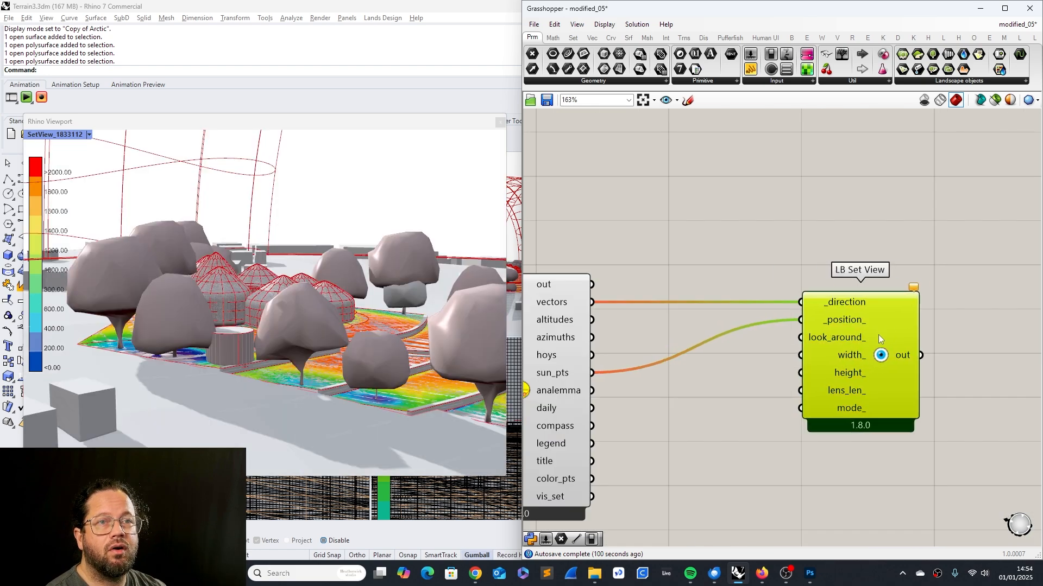
left_click(840, 421)
scroll(902, 335, "down", 3)
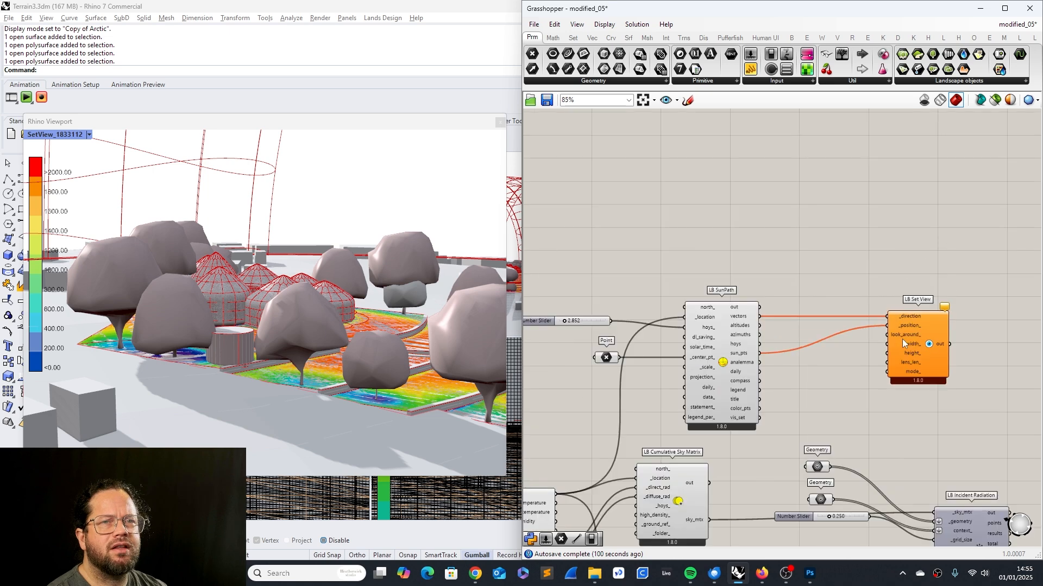
scroll(909, 334, "up", 3)
left_click(933, 327)
right_click(937, 326)
left_click(753, 246)
Increase the hour slider feeding hoys_ for a higher sun position looking down on the domed huts.
scroll(815, 310, "down", 4)
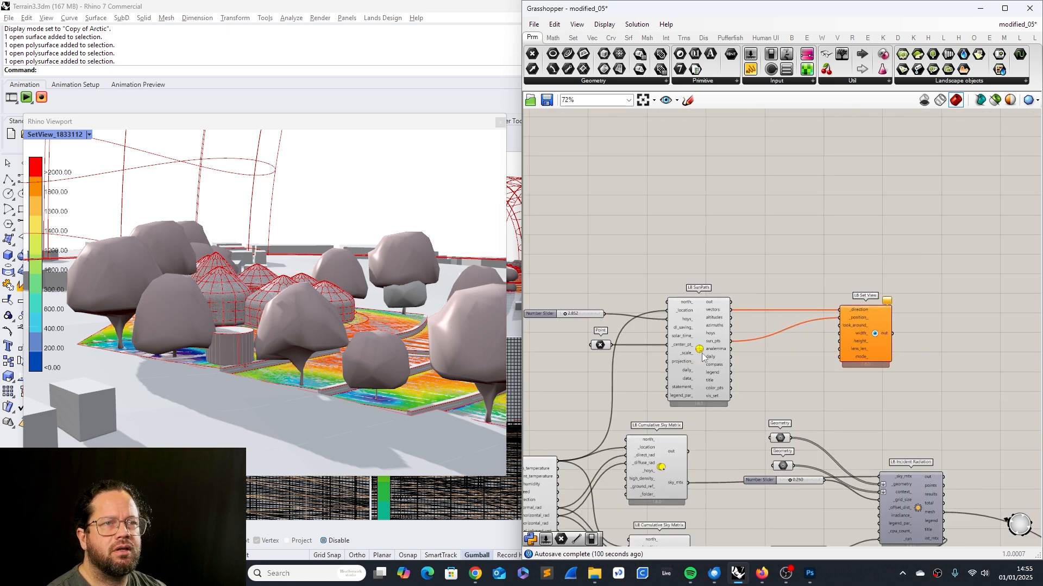
scroll(573, 313, "up", 2)
mouse_move(575, 301)
left_mouse_down()
mouse_move(588, 305)
mouse_move(579, 300)
left_mouse_up()
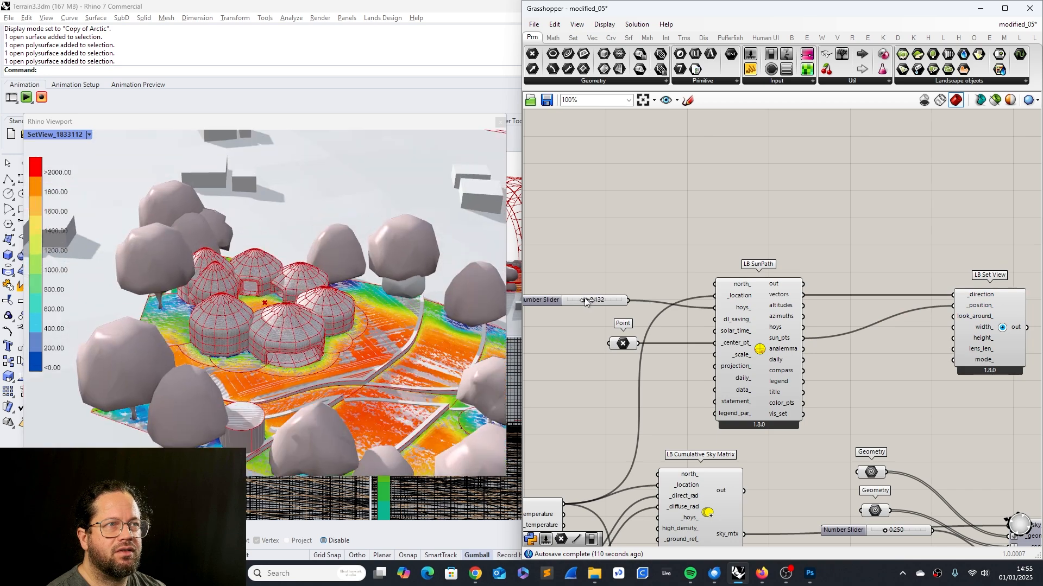
Add a whole-number Number Slider, connect it to LB Set View's lens_len_ input, and set it to 17.
scroll(590, 304, "down", 2)
scroll(852, 347, "up", 5)
left_click_drag(755, 62, 728, 326)
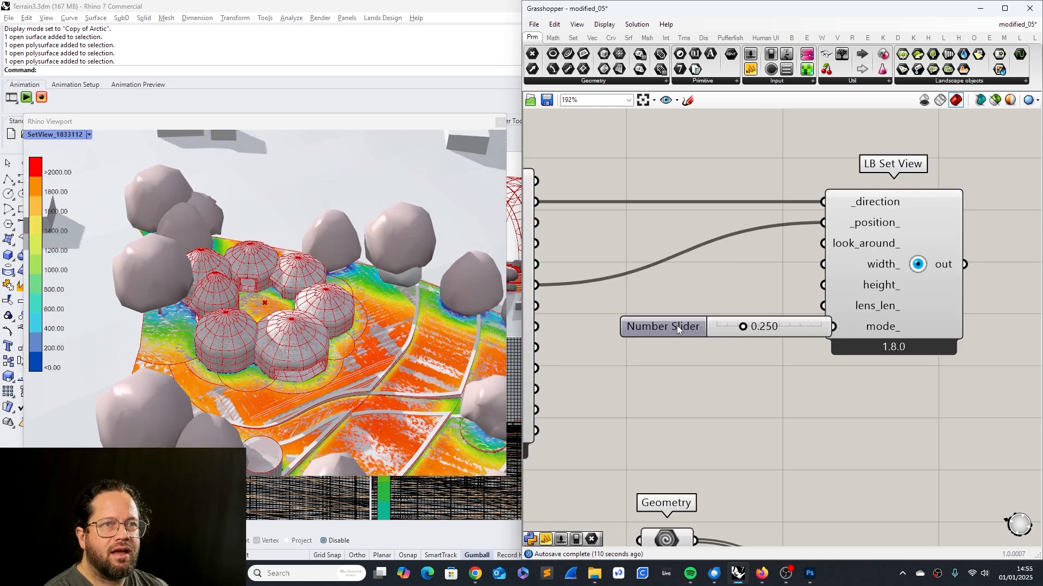
double_click(677, 325)
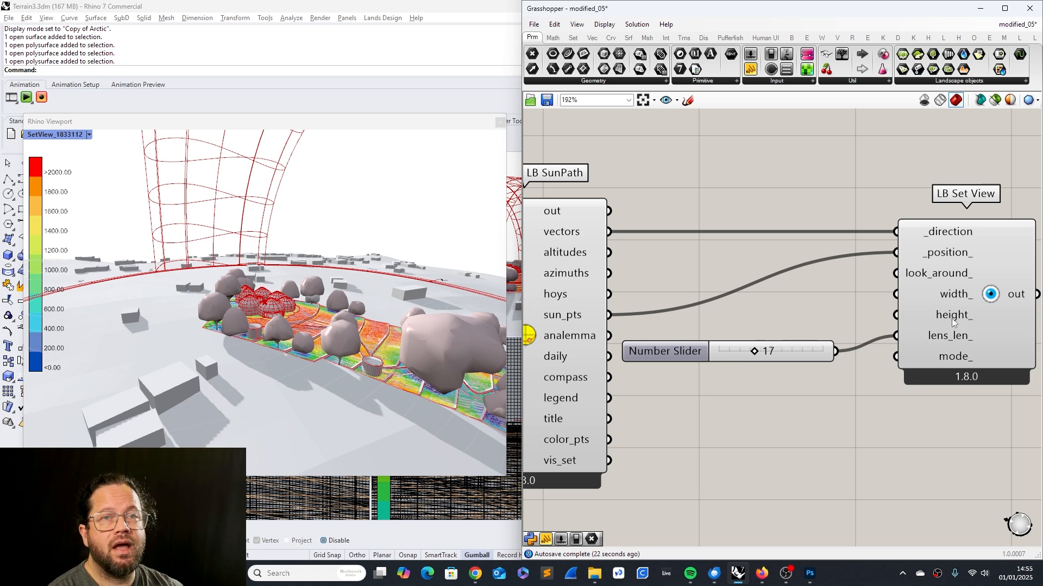
Shift LB Set View slightly closer to the lens length slider and nudge the floating viewport window over the Rhino area.
left_click_drag(943, 251, 931, 251)
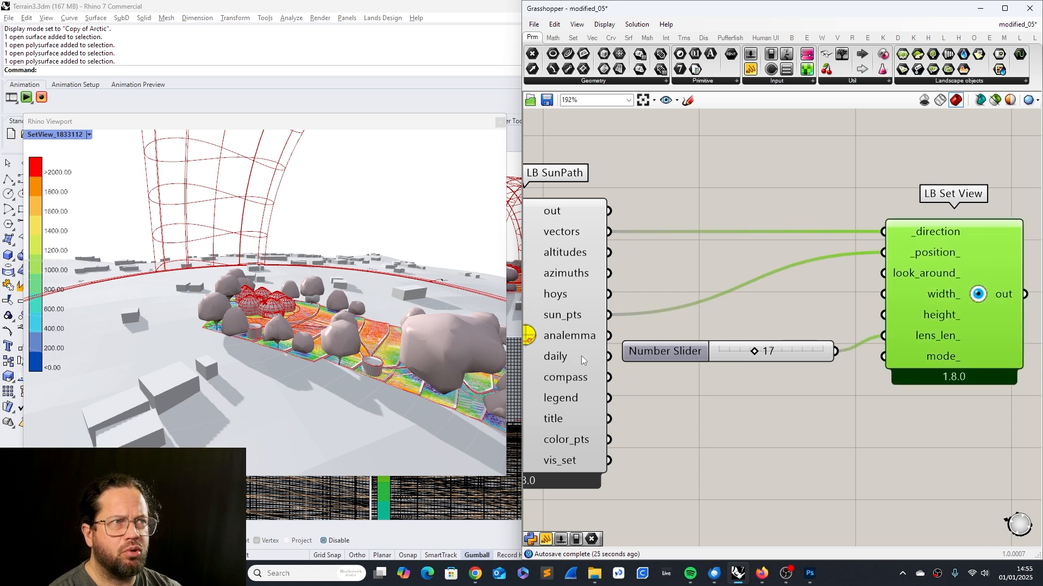
left_click_drag(302, 121, 327, 130)
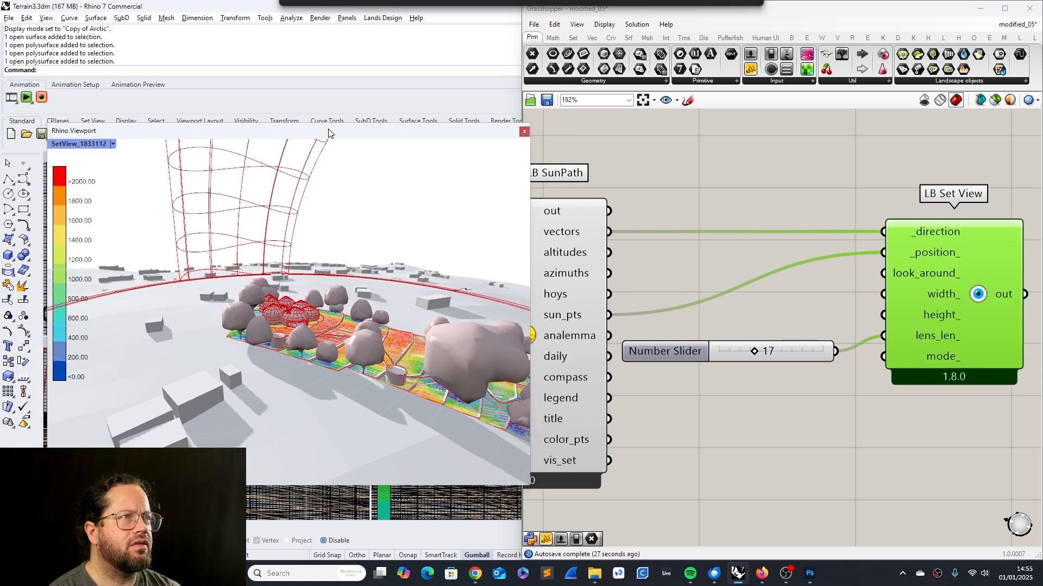
left_click(755, 257)
Add a Panel beside LB Set View and connect the component's out output to it.
right_click_drag(997, 281, 876, 288)
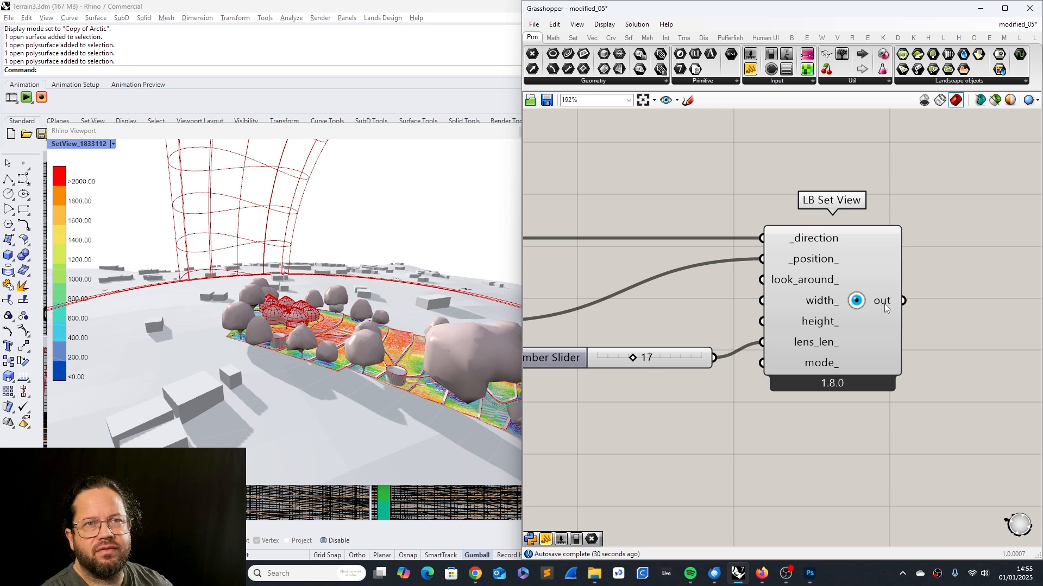
mouse_move(883, 300)
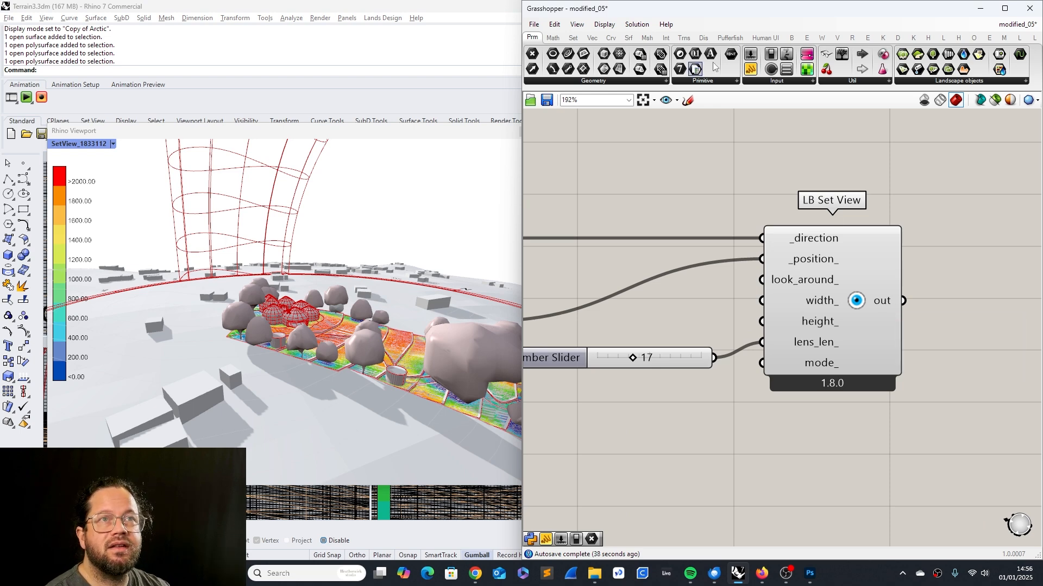
left_click_drag(752, 71, 933, 300)
left_click_drag(950, 211, 950, 230)
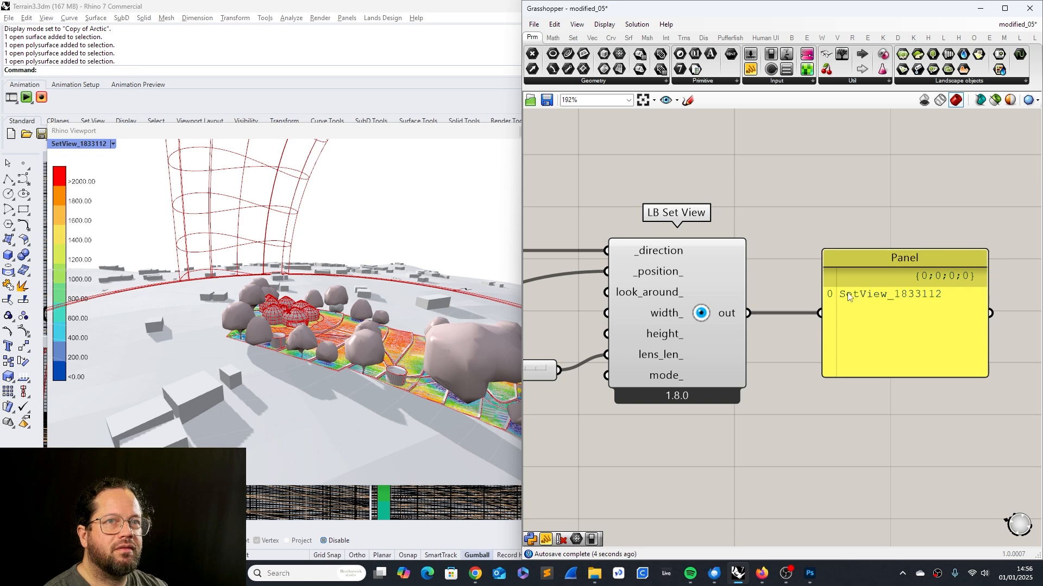
left_click(863, 259)
left_click(831, 216)
Lower the lens length slider slightly and check the Panel's view name against the floating viewport.
scroll(804, 268, "down", 7)
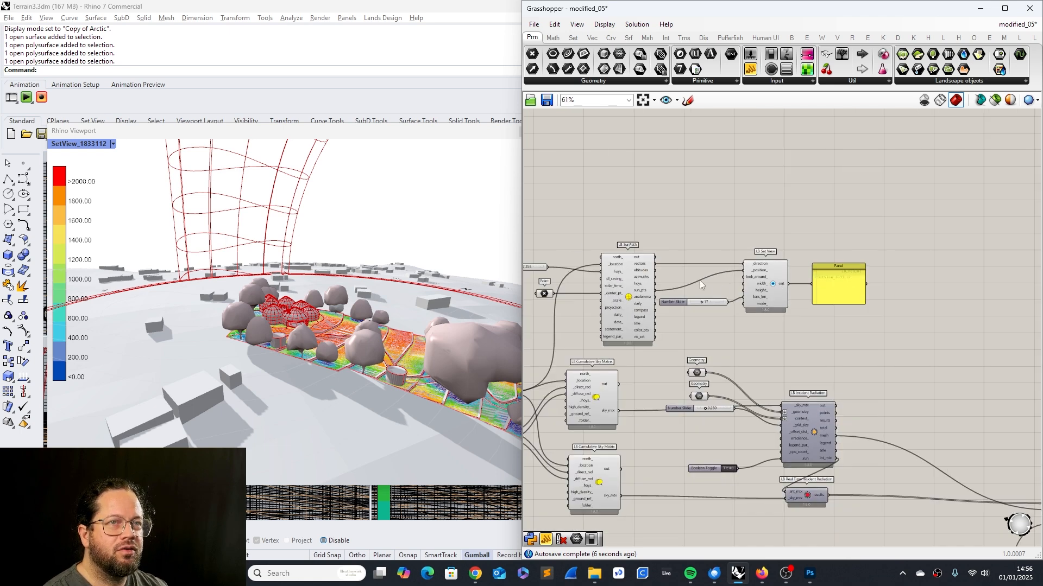
scroll(701, 281, "up", 8)
mouse_move(707, 353)
left_mouse_down()
mouse_move(693, 351)
mouse_move(702, 351)
left_mouse_up()
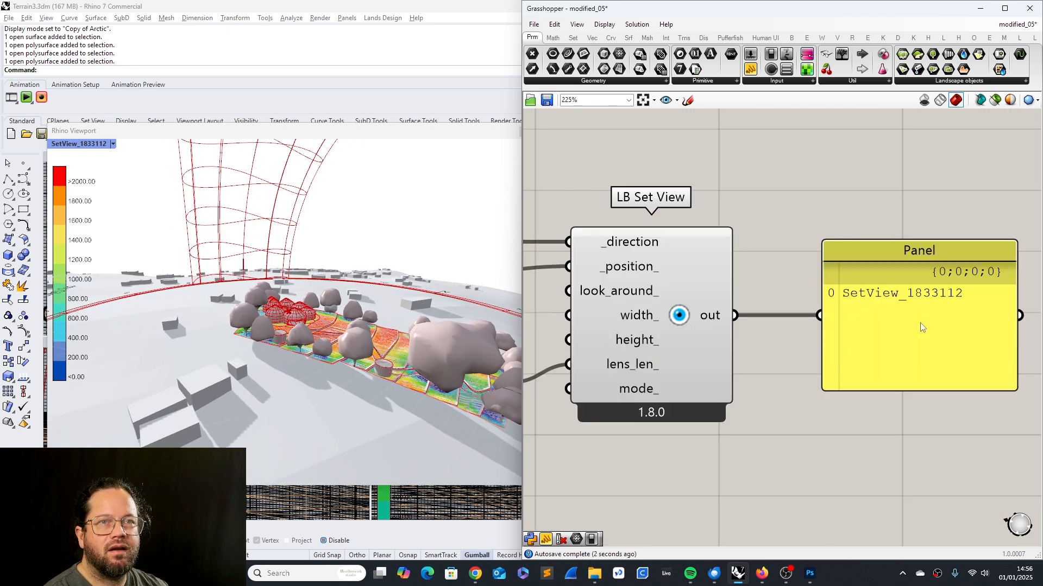
scroll(922, 327, "down", 5)
scroll(701, 347, "up", 6)
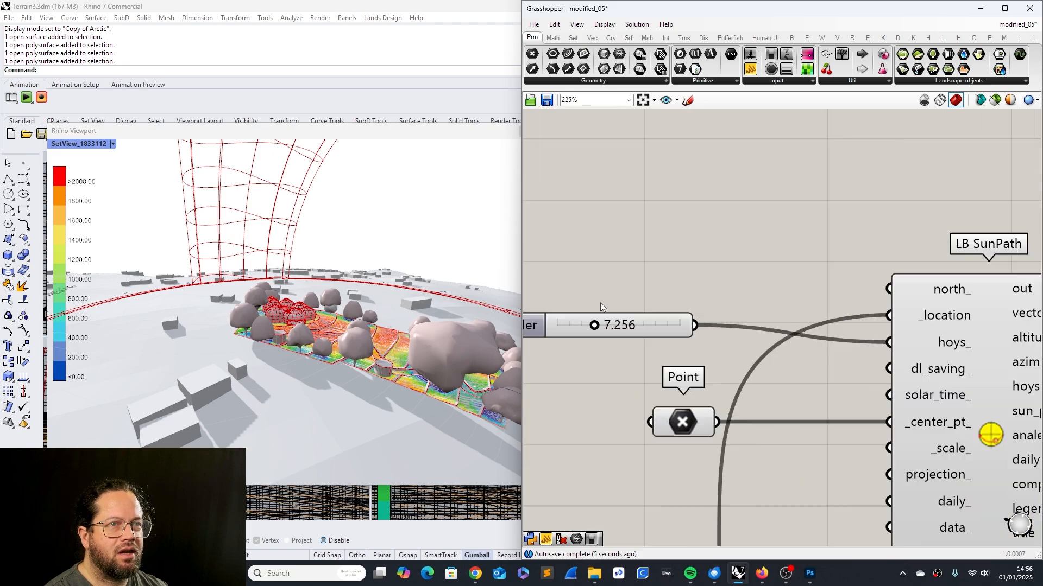